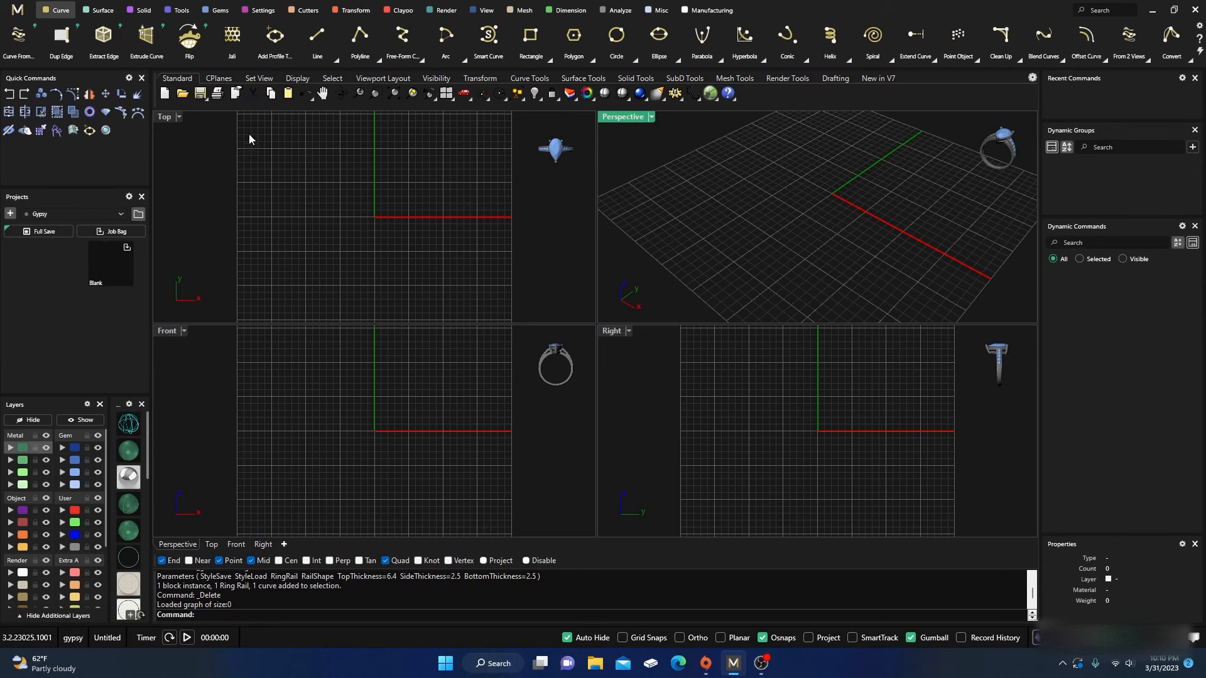
Create a ring rail for US finger size 7.
{"action": "left_click", "coordinate": [179, 10]}
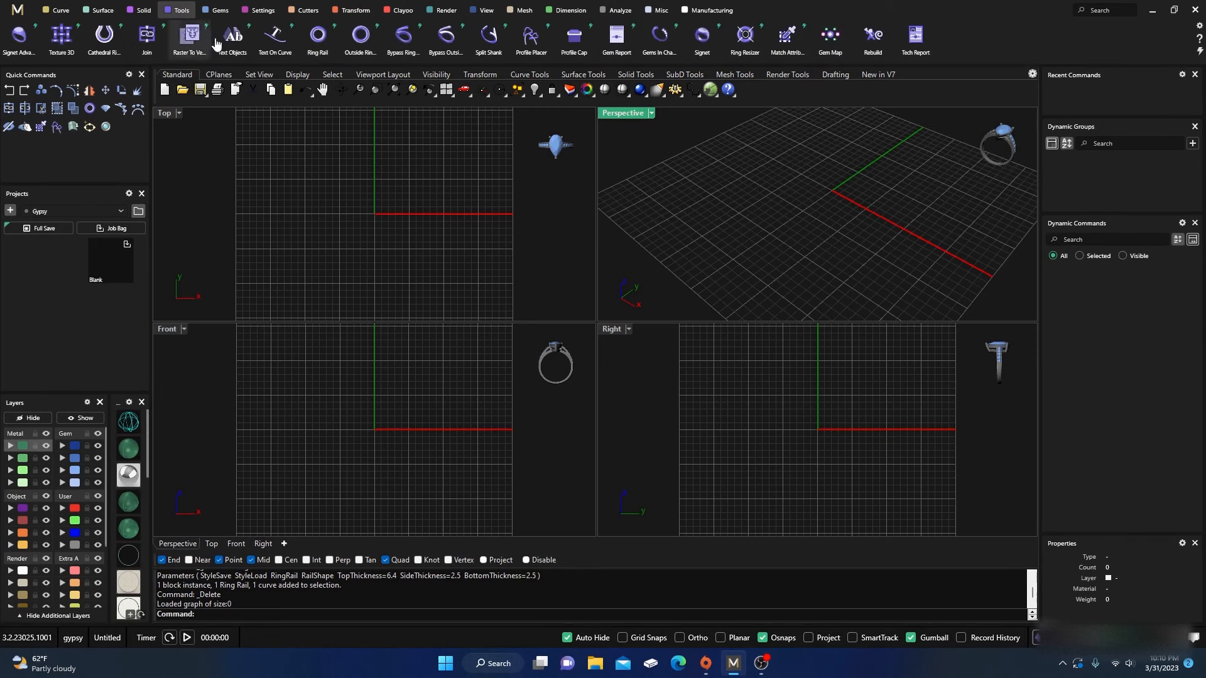
{"action": "left_click", "coordinate": [317, 36]}
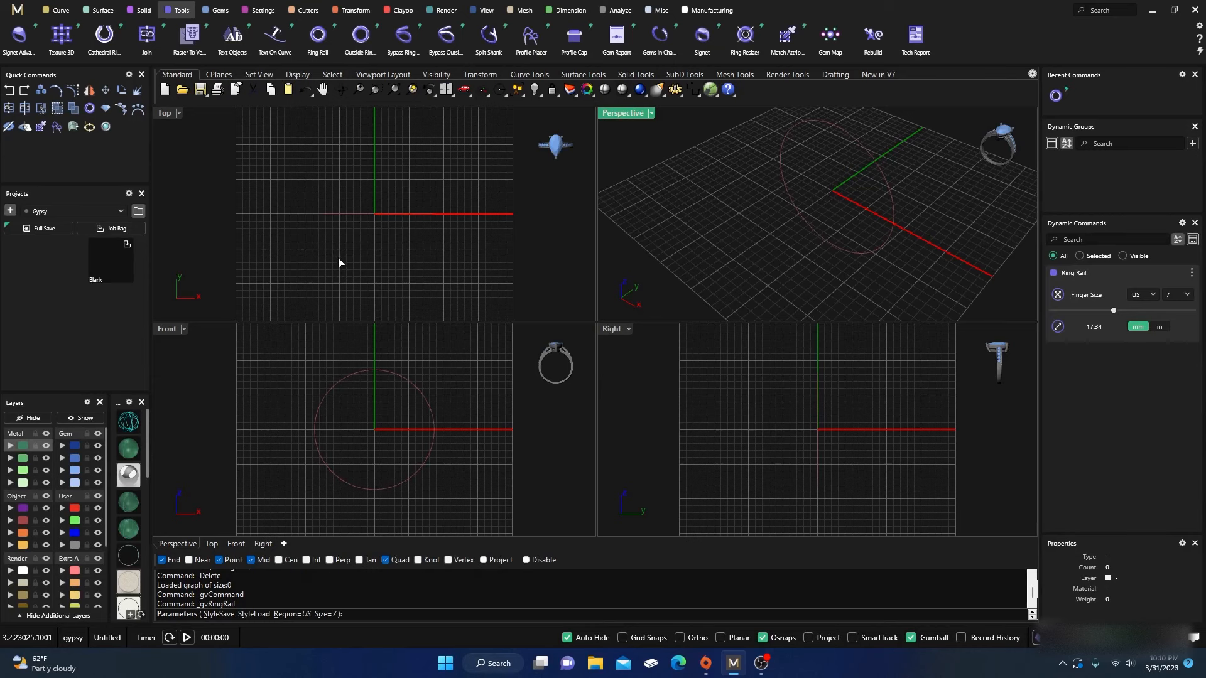
{"action": "key", "text": "Return"}
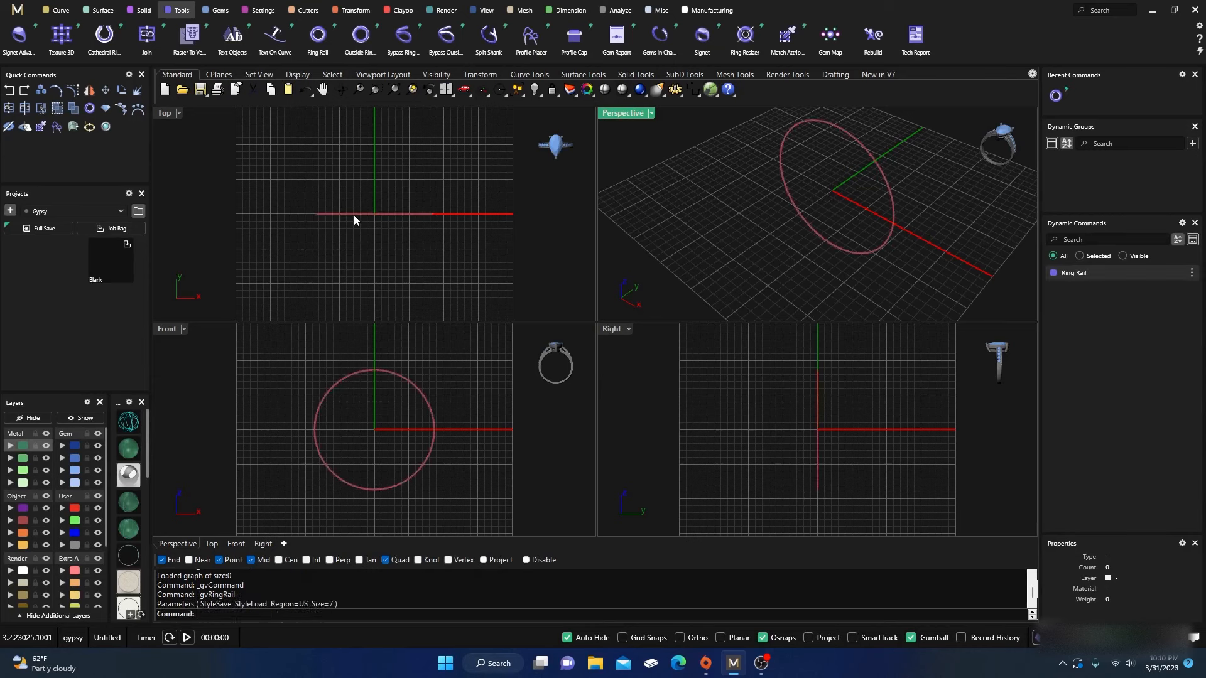
Place one round 0.979 ct diamond at the top of the ring rail with a Z offset of 5.
{"action": "left_click", "coordinate": [223, 12]}
{"action": "left_click", "coordinate": [444, 42]}
{"action": "left_click", "coordinate": [384, 358]}
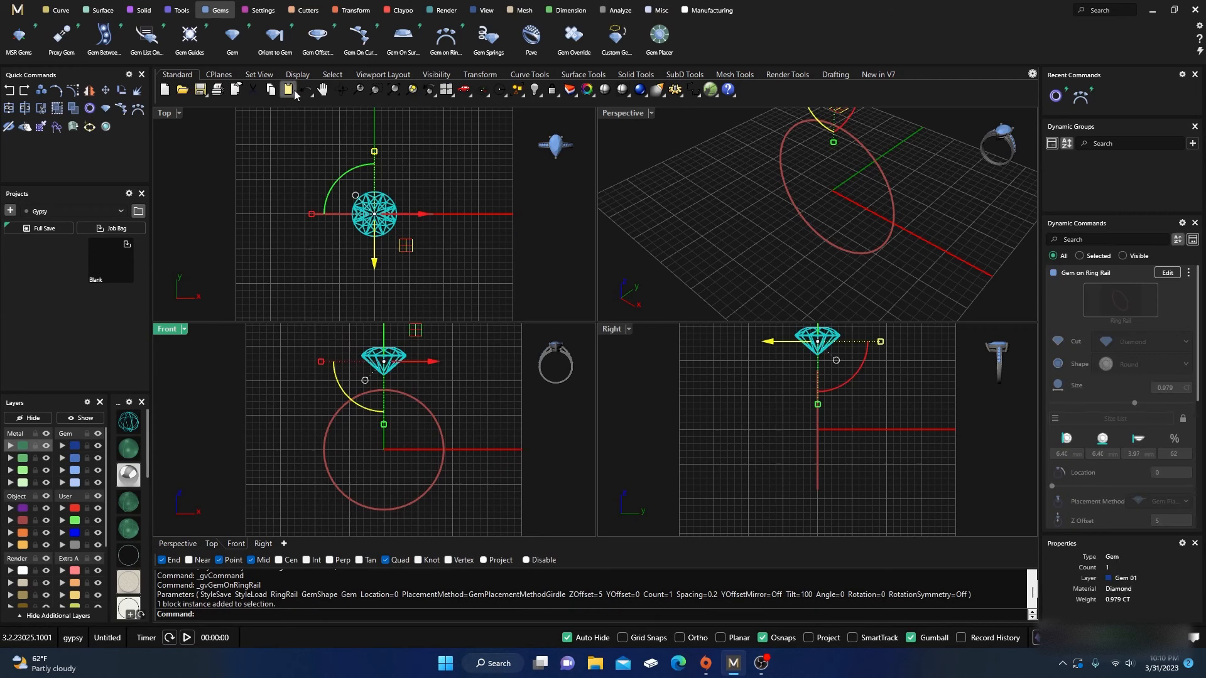
Create a gem offset curve around the diamond with girdle spacing -0.2 mm and Z offset 0.7.
{"action": "left_click", "coordinate": [317, 36]}
{"action": "scroll", "coordinate": [419, 206], "scroll_direction": "up", "scroll_amount": 5}
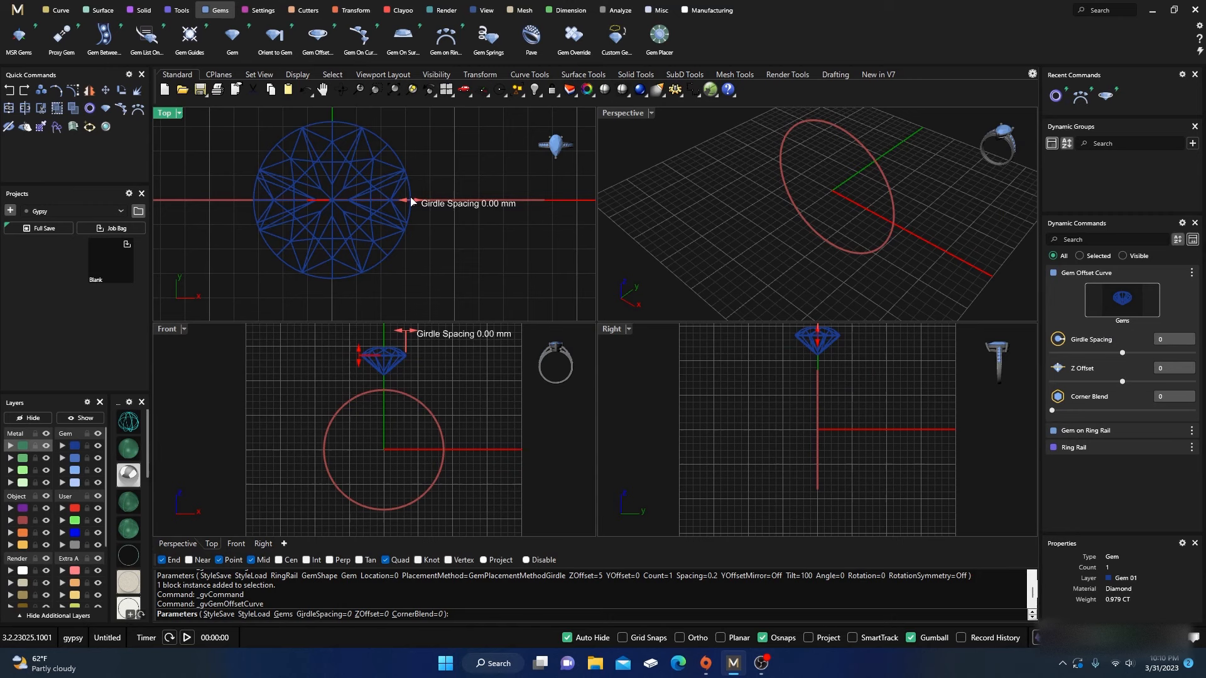
{"action": "left_click_drag", "start_coordinate": [412, 201], "coordinate": [408, 201]}
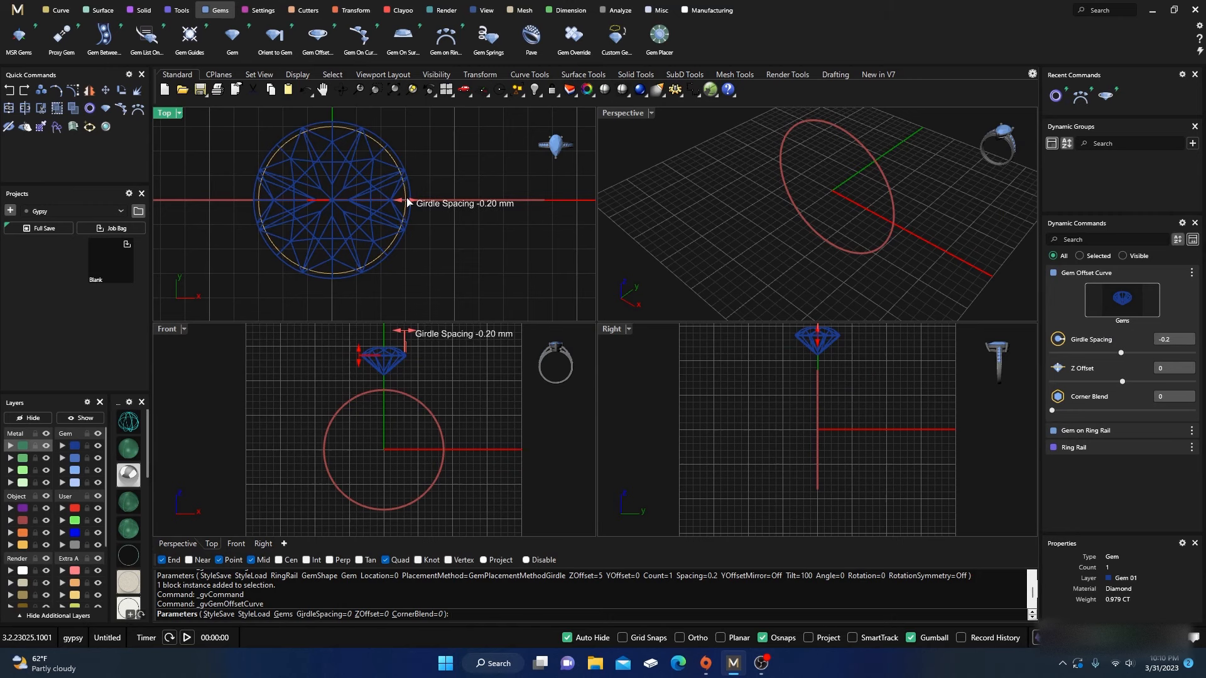
{"action": "right_click_drag", "start_coordinate": [436, 378], "coordinate": [385, 421]}
{"action": "scroll", "coordinate": [385, 420], "scroll_direction": "up", "scroll_amount": 6}
{"action": "left_click_drag", "start_coordinate": [349, 399], "coordinate": [350, 376]}
{"action": "key", "text": "Return"}
Create an outside ring rail around the finger rail with top thickness 6.4, side thickness 2.5 and bottom thickness 2.5.
{"action": "scroll", "coordinate": [417, 207], "scroll_direction": "down", "scroll_amount": 3}
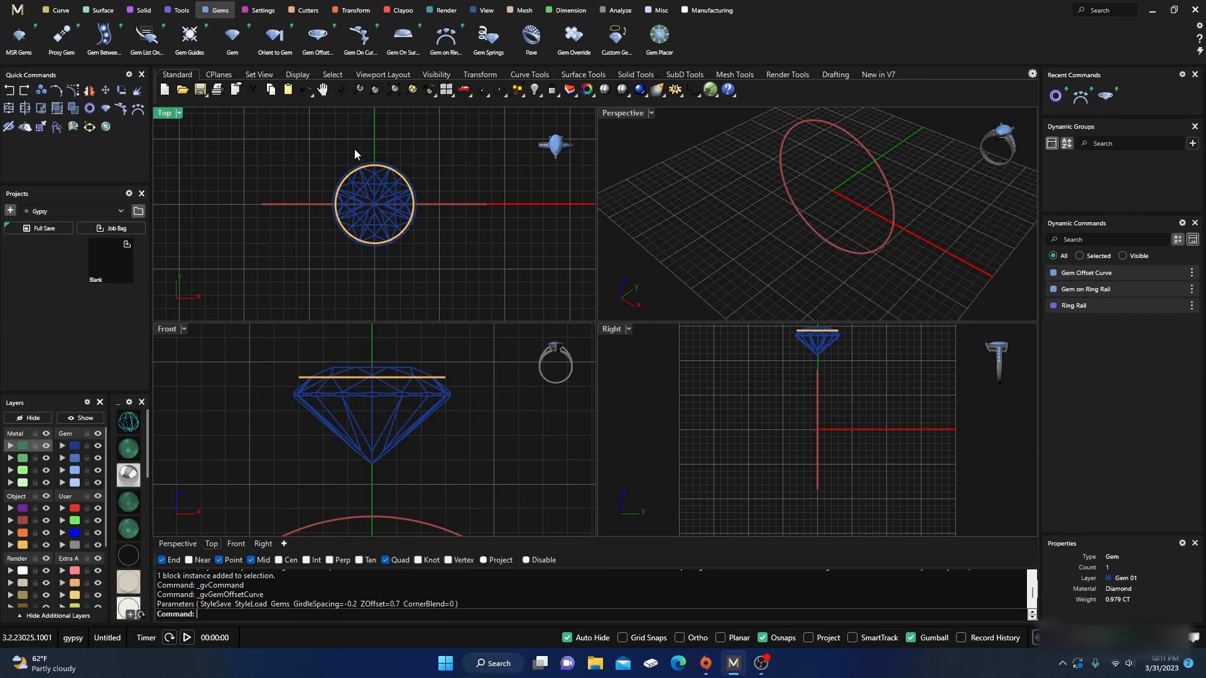
{"action": "scroll", "coordinate": [377, 232], "scroll_direction": "down", "scroll_amount": 2}
{"action": "scroll", "coordinate": [353, 357], "scroll_direction": "down", "scroll_amount": 3}
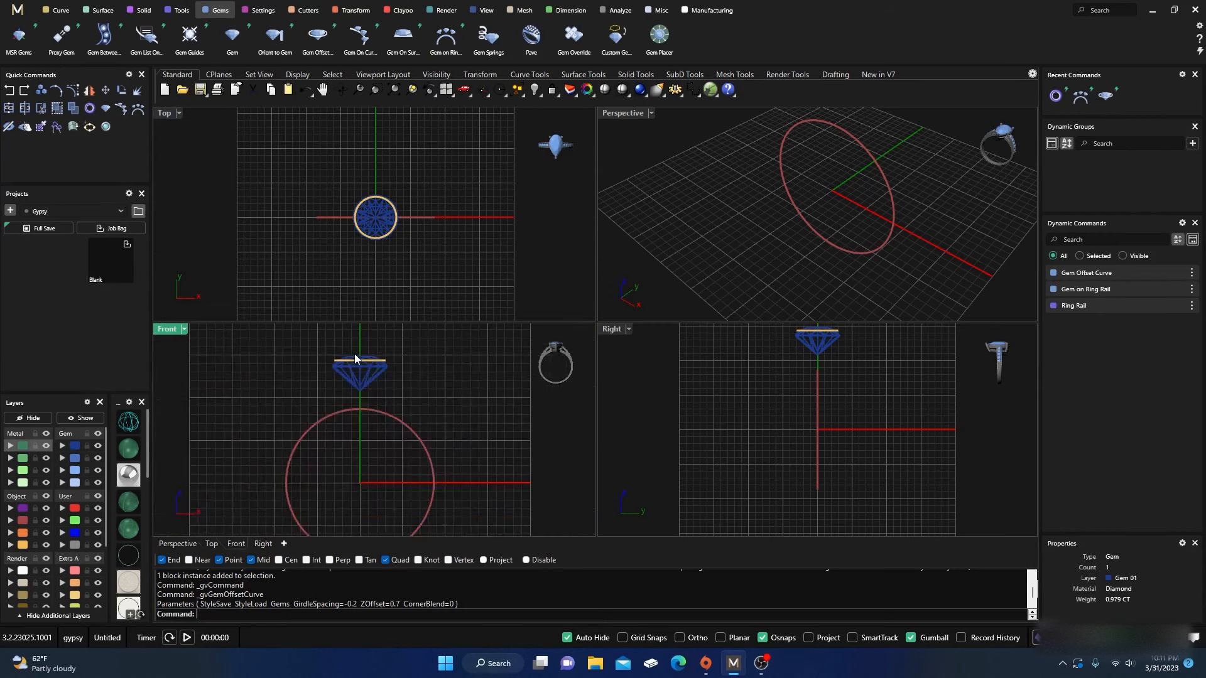
{"action": "left_click", "coordinate": [178, 10]}
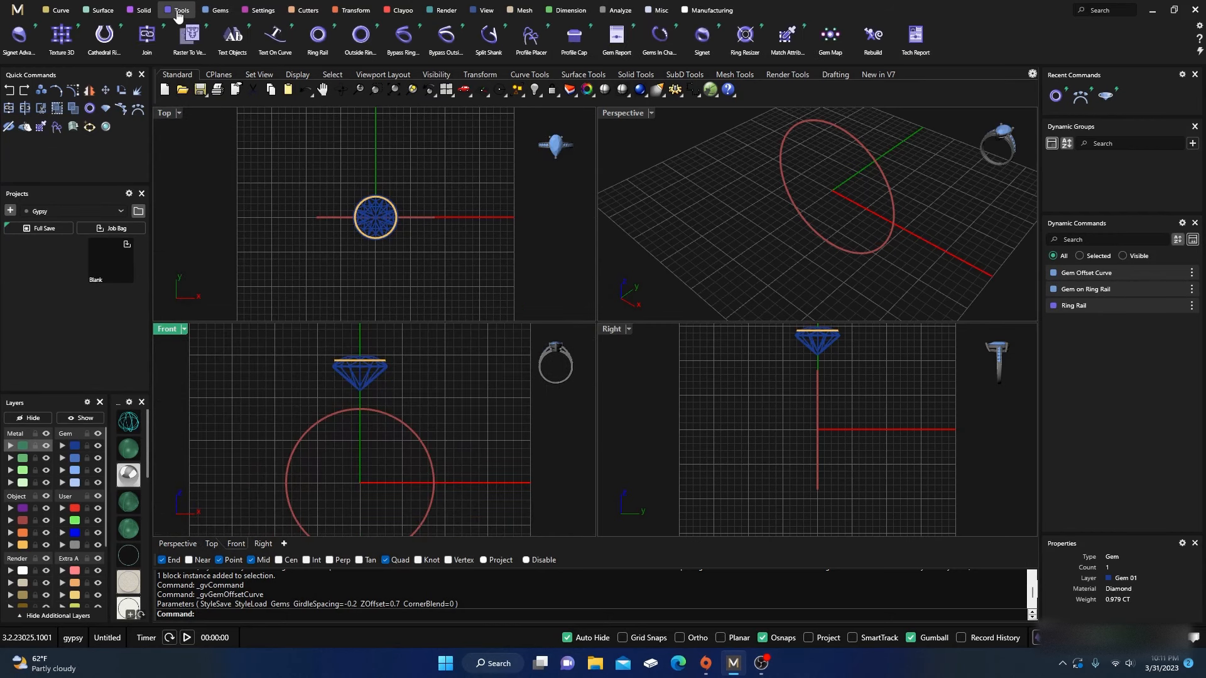
{"action": "left_click", "coordinate": [360, 41]}
{"action": "left_click", "coordinate": [849, 503]}
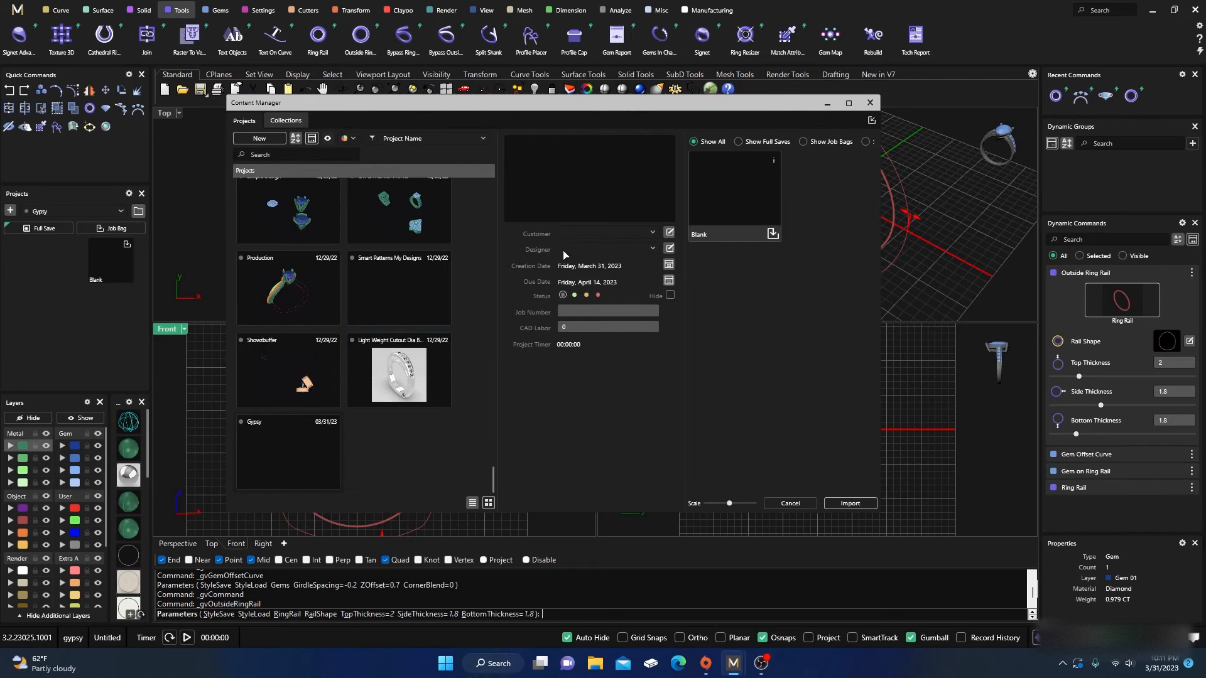
{"action": "left_click", "coordinate": [870, 102]}
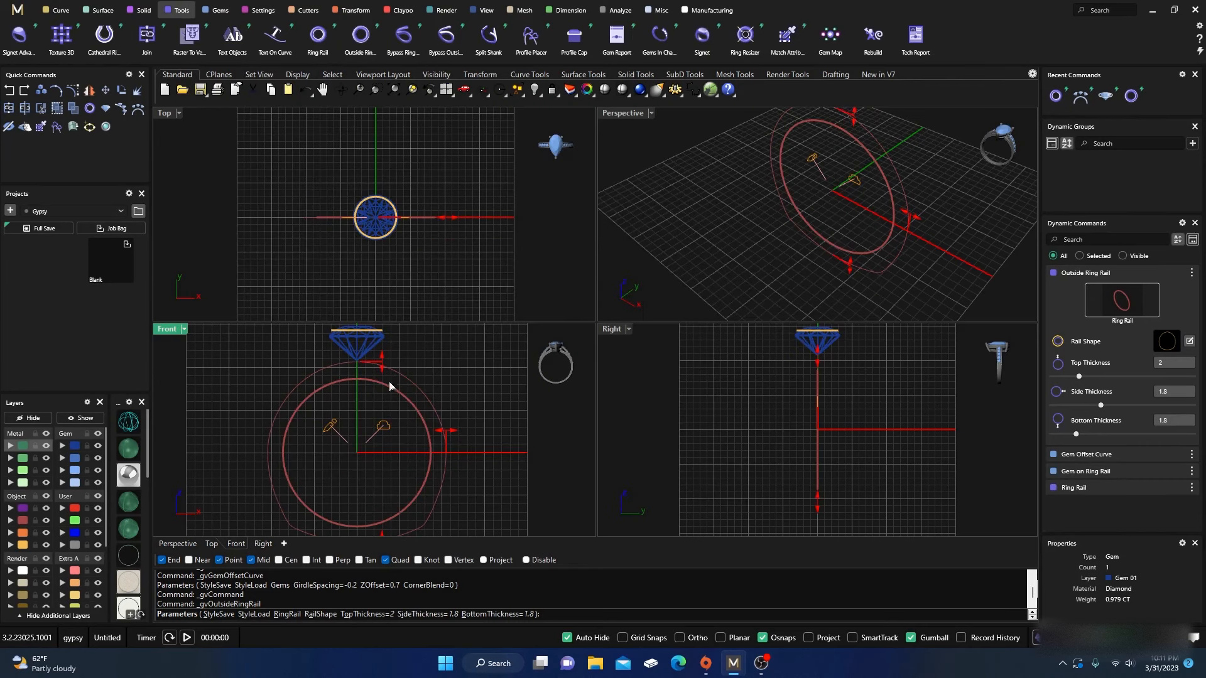
{"action": "left_click_drag", "start_coordinate": [446, 432], "coordinate": [451, 432]}
{"action": "left_click_drag", "start_coordinate": [381, 534], "coordinate": [382, 540]}
{"action": "left_click_drag", "start_coordinate": [381, 361], "coordinate": [382, 325]}
{"action": "scroll", "coordinate": [356, 351], "scroll_direction": "up", "scroll_amount": 8}
{"action": "key", "text": "Return"}
Make the light-orange Object layer current and draw a horizontal line in the Front view across the outside rail at the gem offset curve's height.
{"action": "left_click", "coordinate": [23, 545]}
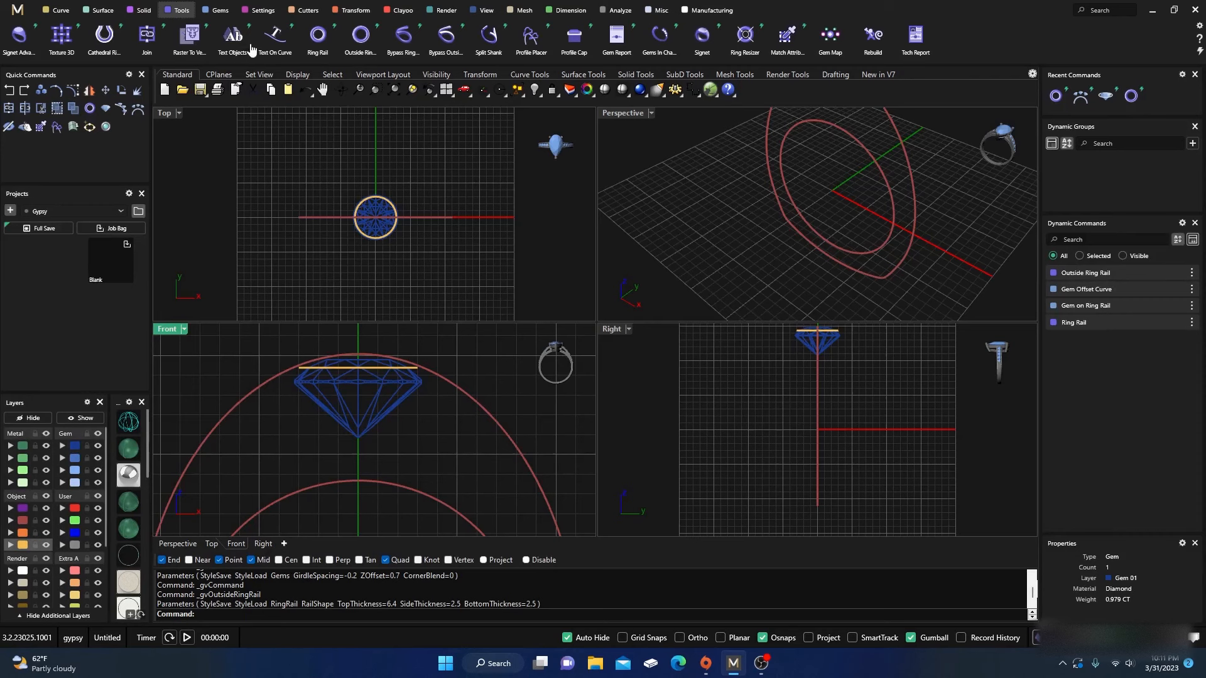
{"action": "left_click", "coordinate": [58, 11]}
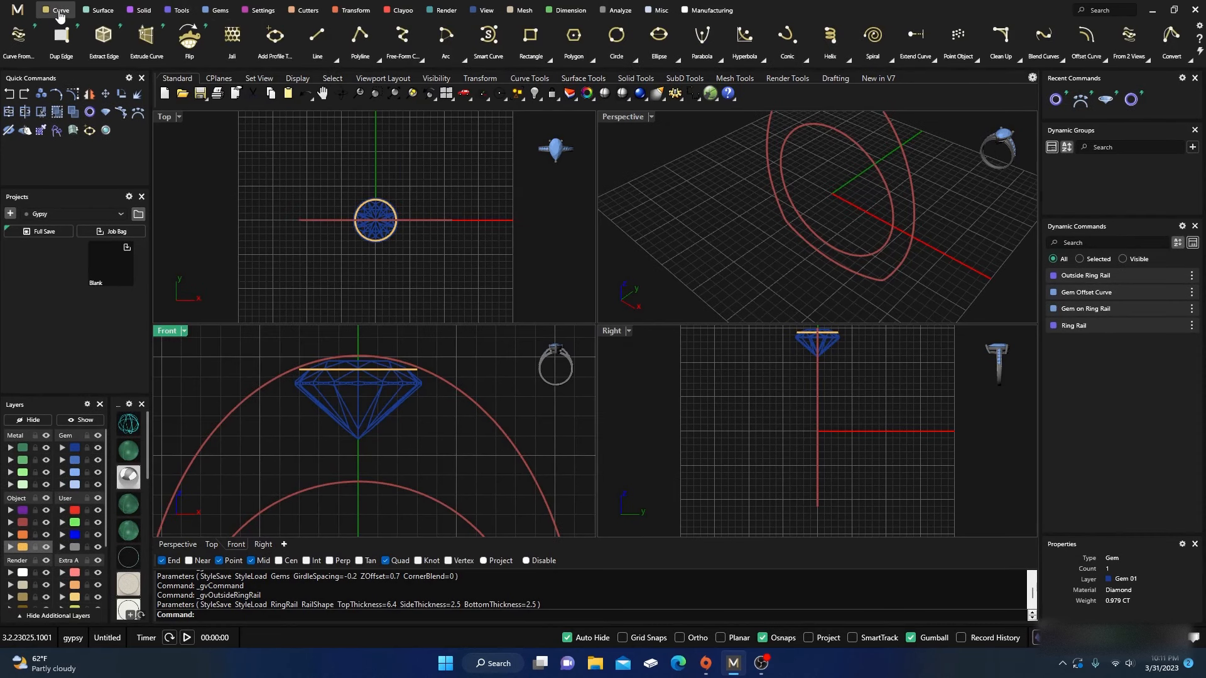
{"action": "left_click", "coordinate": [314, 38]}
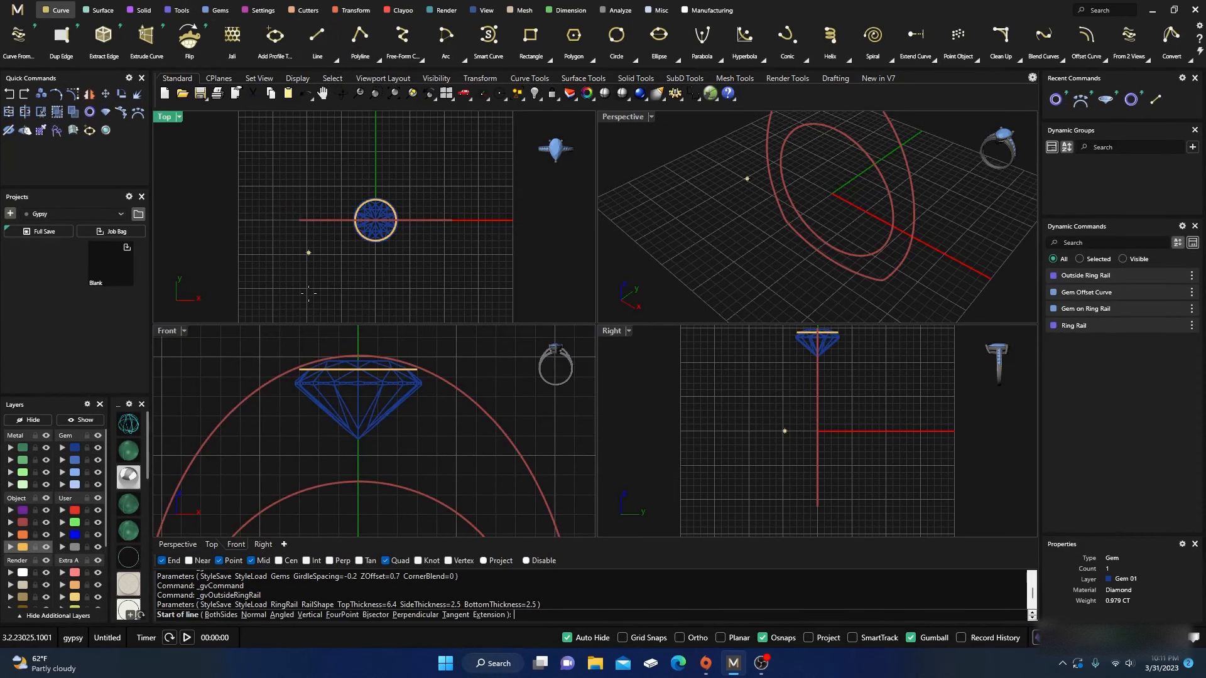
{"action": "left_click", "coordinate": [275, 368]}
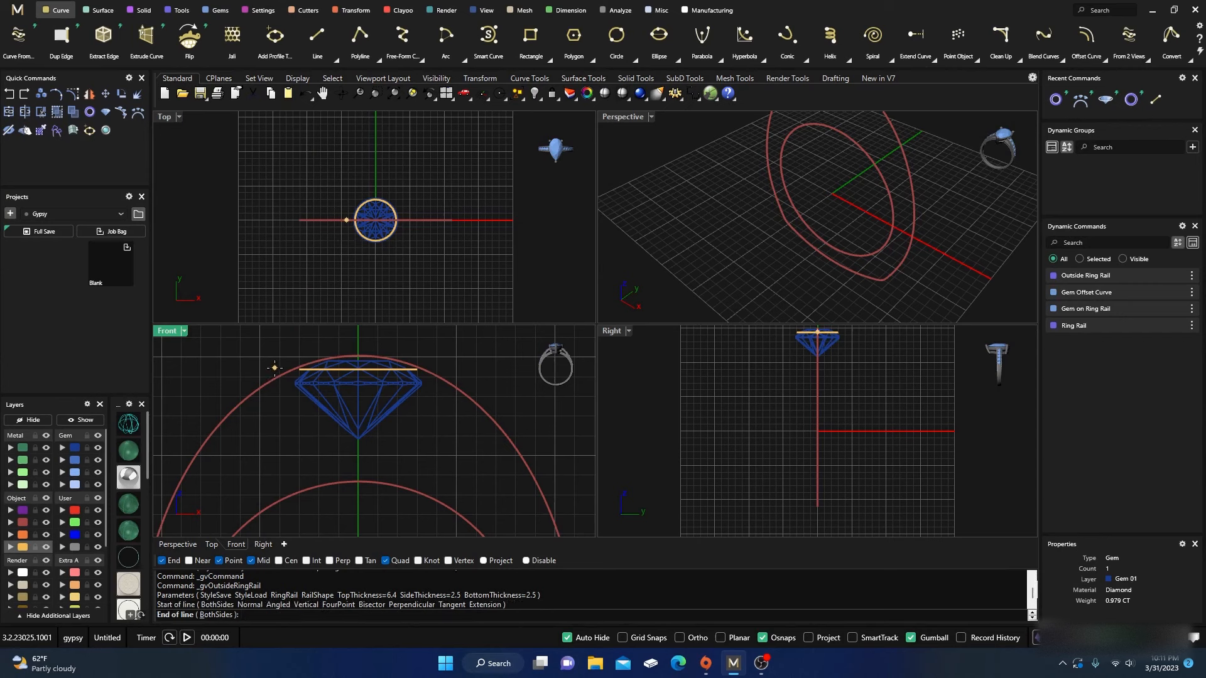
{"action": "left_click", "coordinate": [454, 370]}
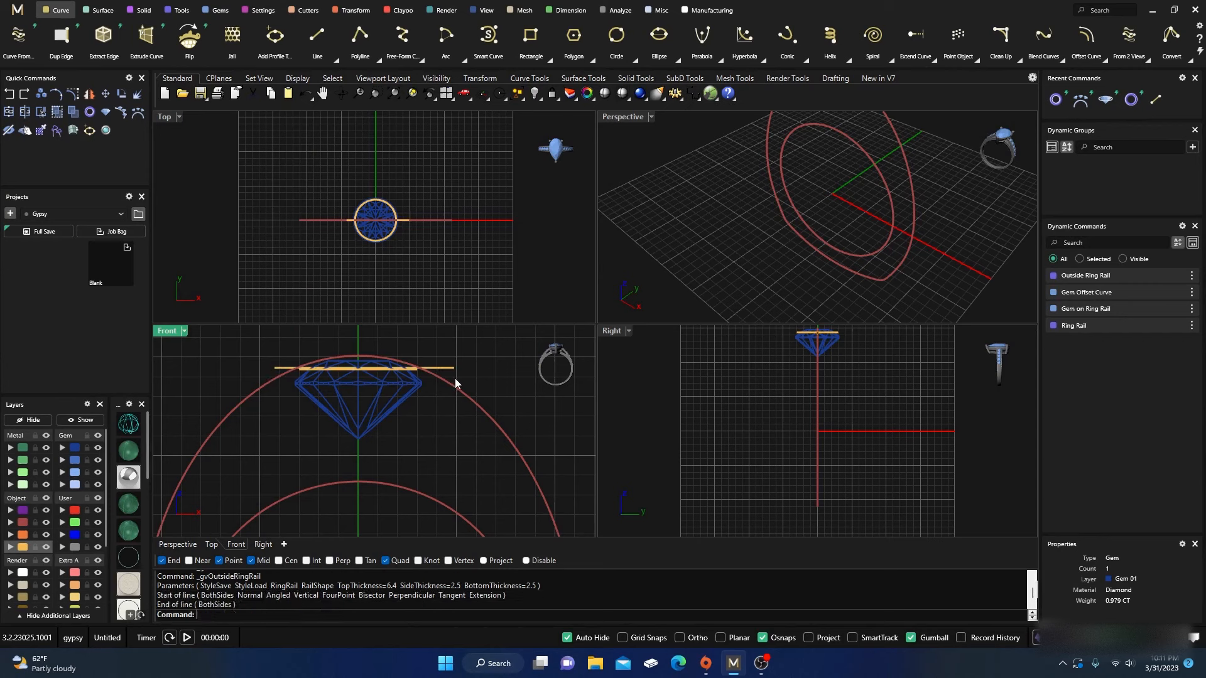
Trim away the outside rail's arc above the horizontal line and delete the cutting line.
{"action": "left_click_drag", "start_coordinate": [445, 394], "coordinate": [443, 393]}
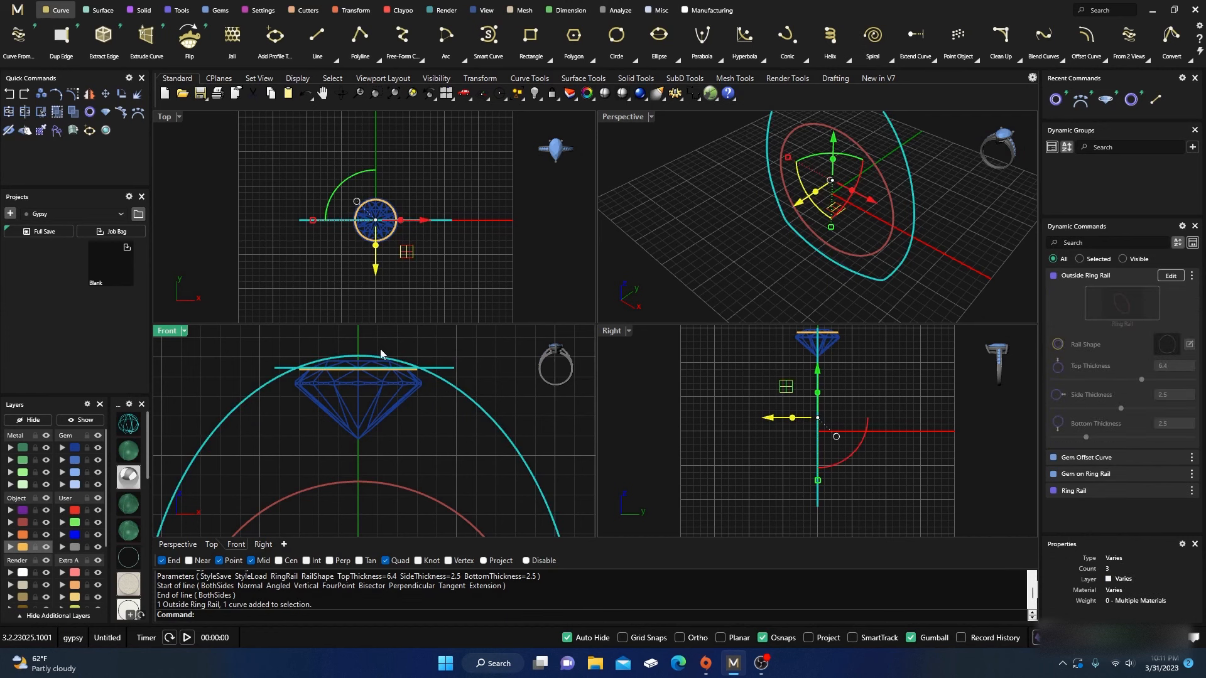
{"action": "left_click", "coordinate": [39, 113]}
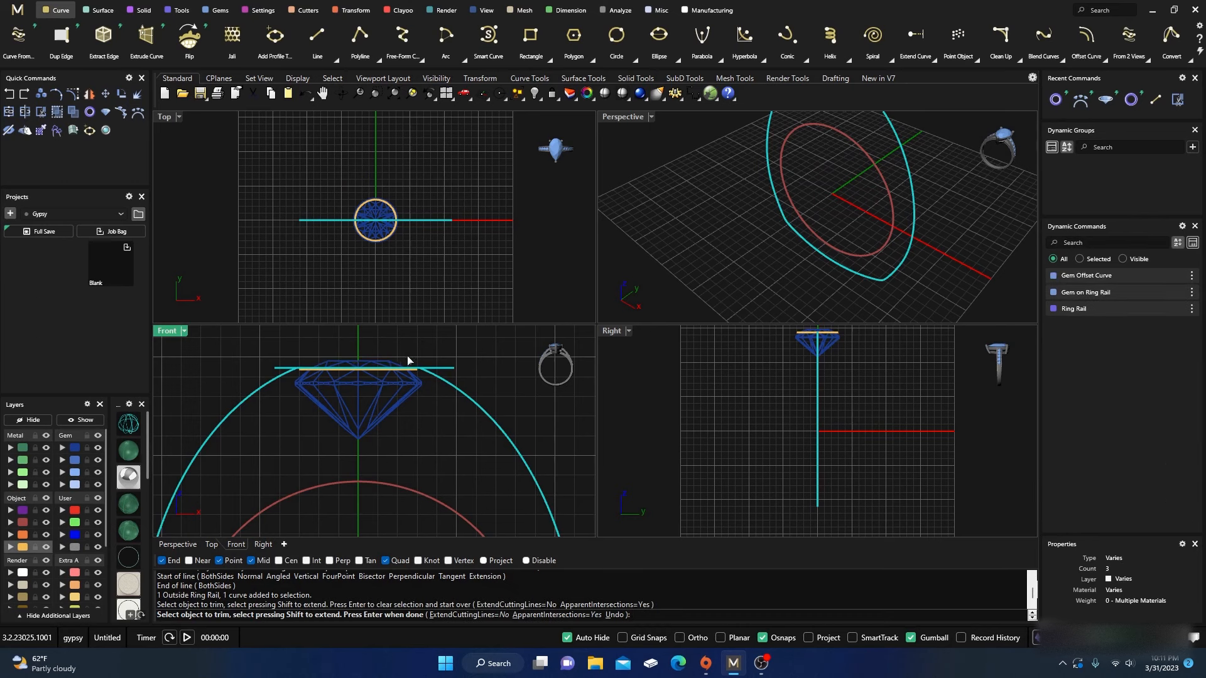
{"action": "key", "text": "Return"}
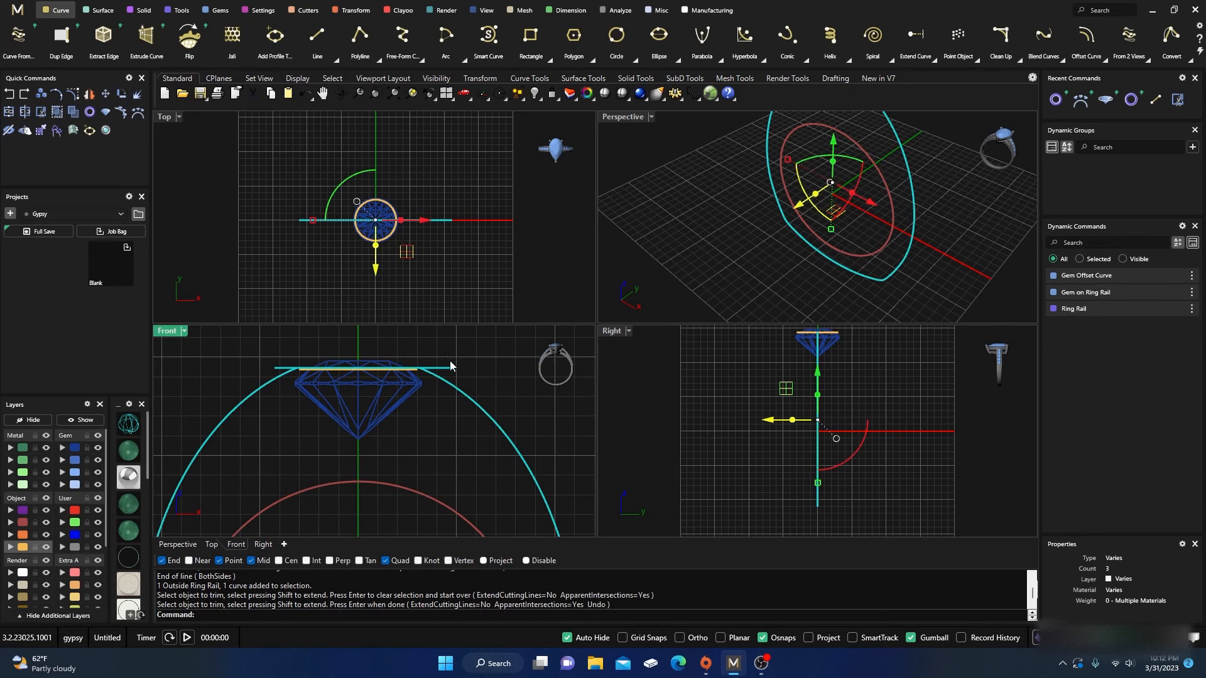
{"action": "left_click", "coordinate": [446, 373]}
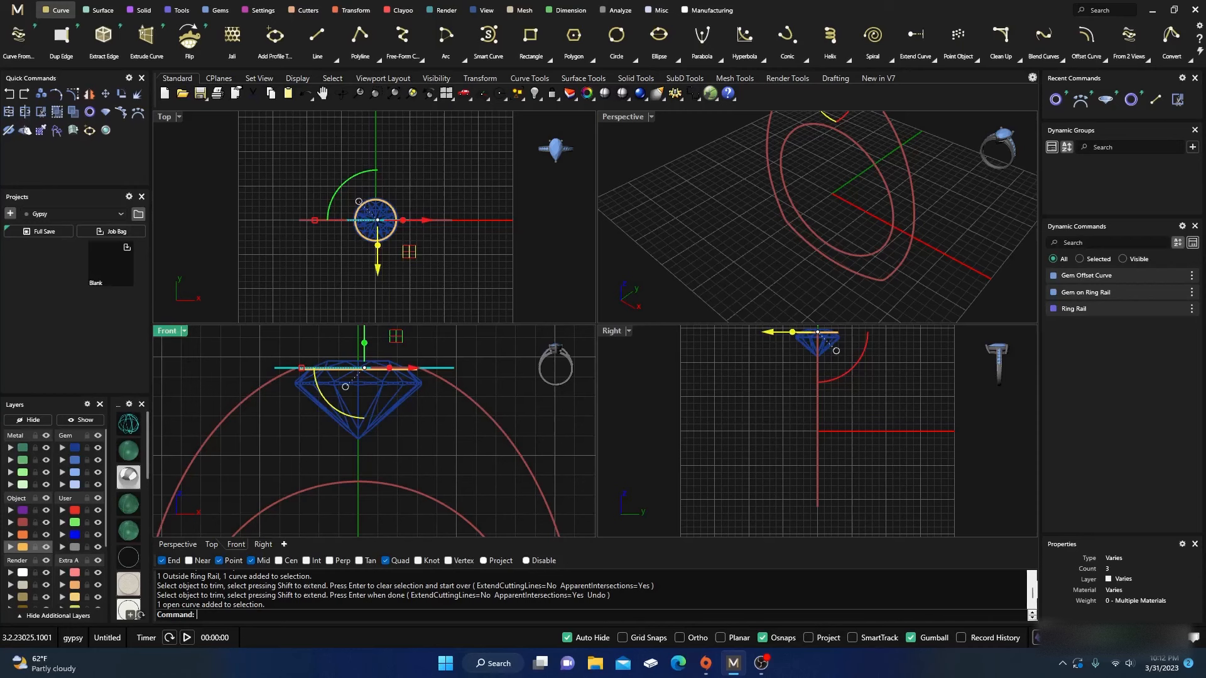
{"action": "key", "text": "Delete"}
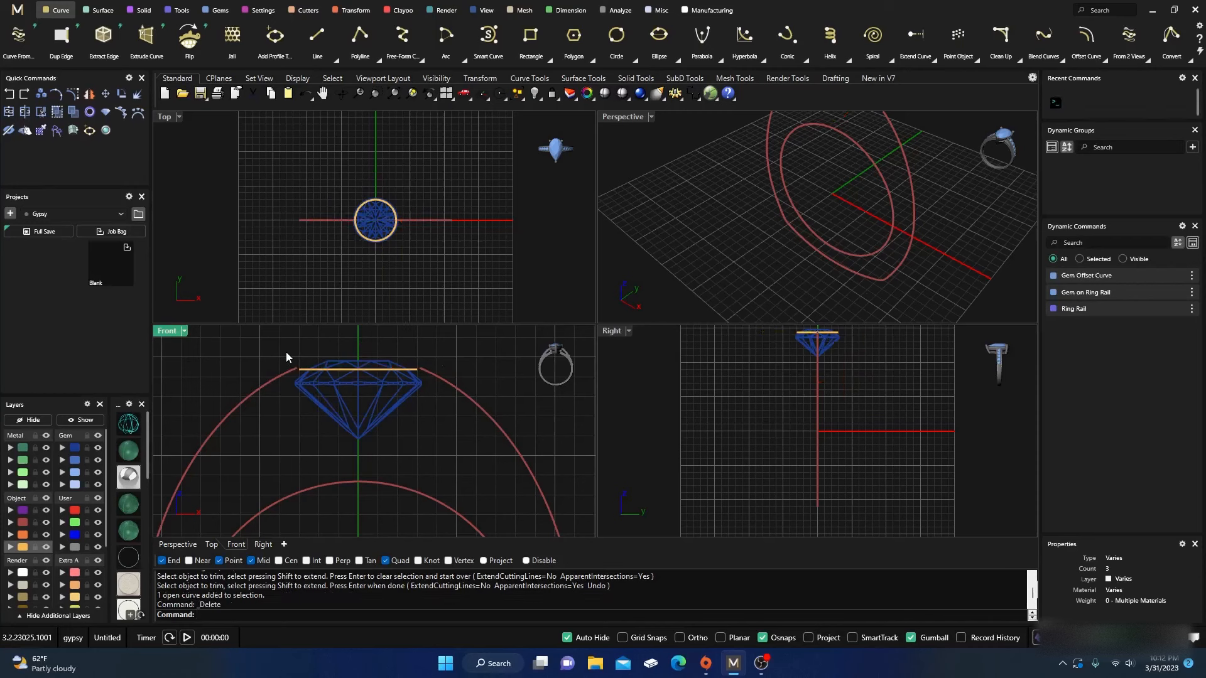
Show the trimmed outside rail's control points and delete the end point at each of its two open ends.
{"action": "left_click", "coordinate": [286, 375]}
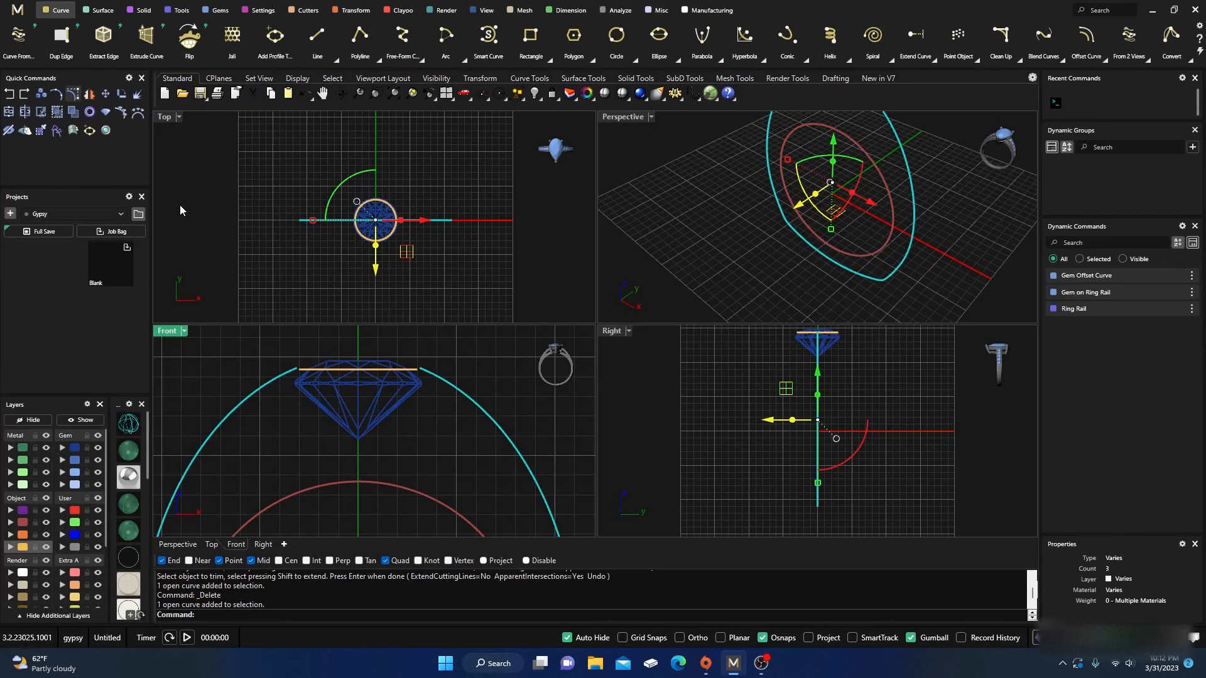
{"action": "key", "text": "F10"}
{"action": "scroll", "coordinate": [318, 363], "scroll_direction": "up", "scroll_amount": 6}
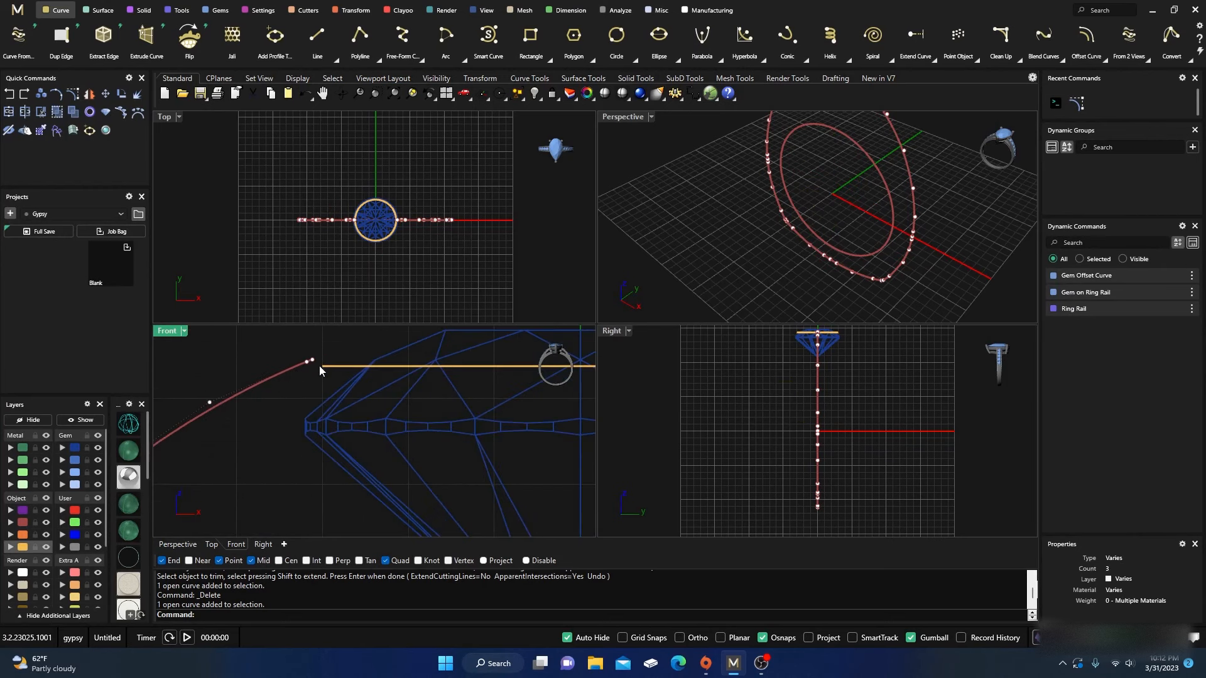
{"action": "left_click", "coordinate": [313, 361]}
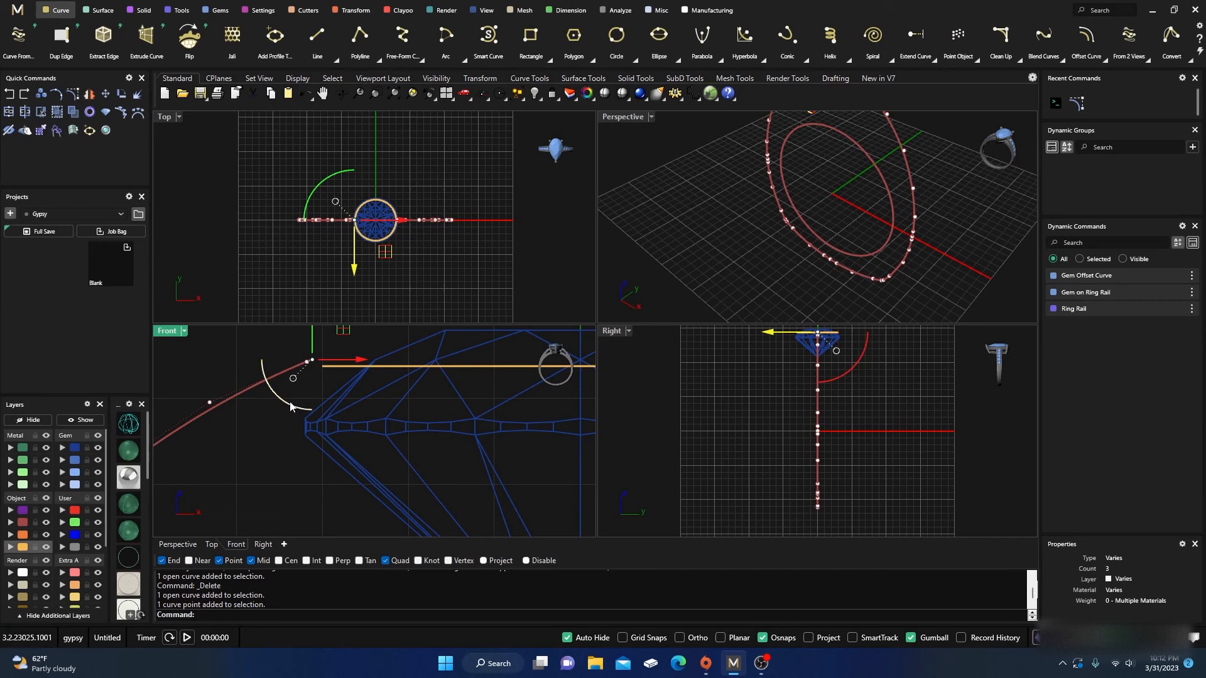
{"action": "key", "text": "Delete"}
{"action": "scroll", "coordinate": [277, 405], "scroll_direction": "down", "scroll_amount": 5}
{"action": "scroll", "coordinate": [508, 405], "scroll_direction": "up", "scroll_amount": 5}
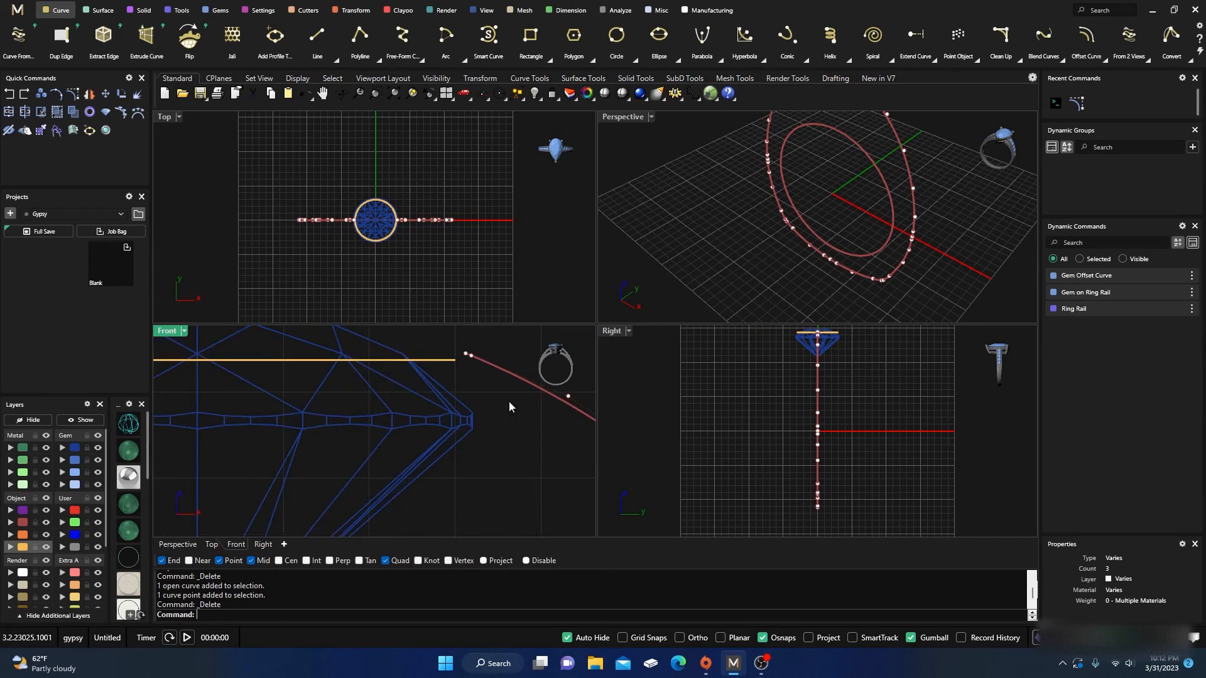
{"action": "left_click", "coordinate": [465, 355]}
{"action": "key", "text": "Delete"}
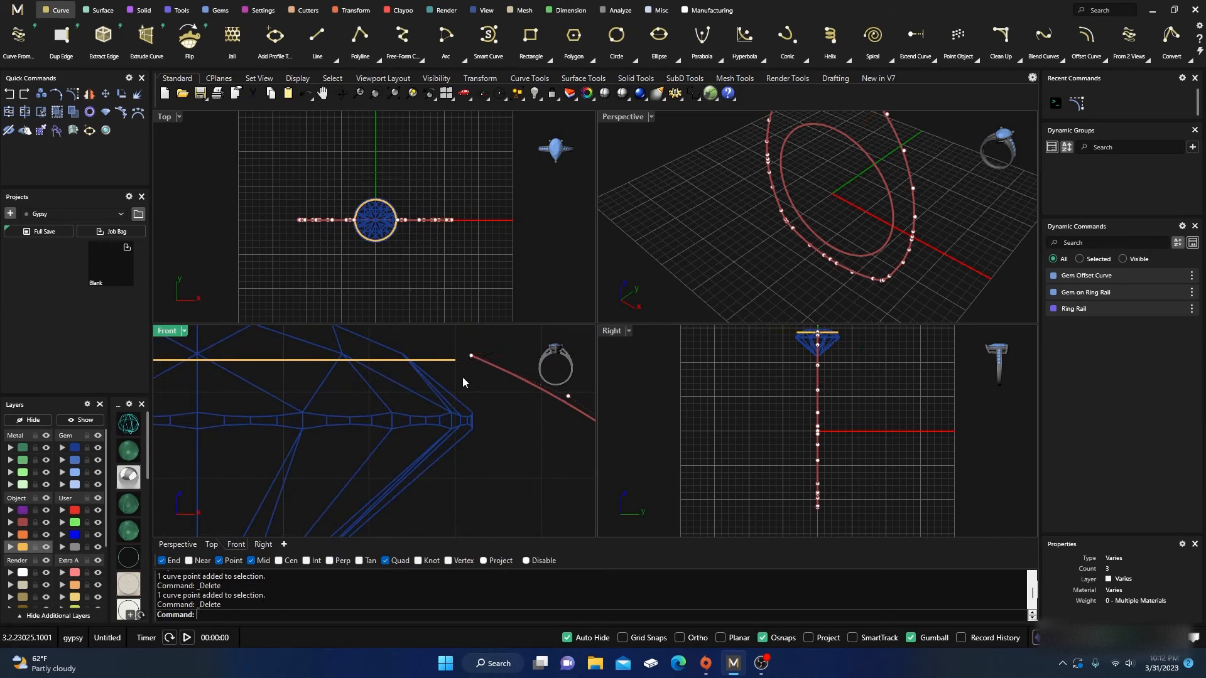
Snap both end points of the outside rail to the ends of the gem offset curve in the Front view and hide the control points.
{"action": "scroll", "coordinate": [507, 397], "scroll_direction": "down", "scroll_amount": 3}
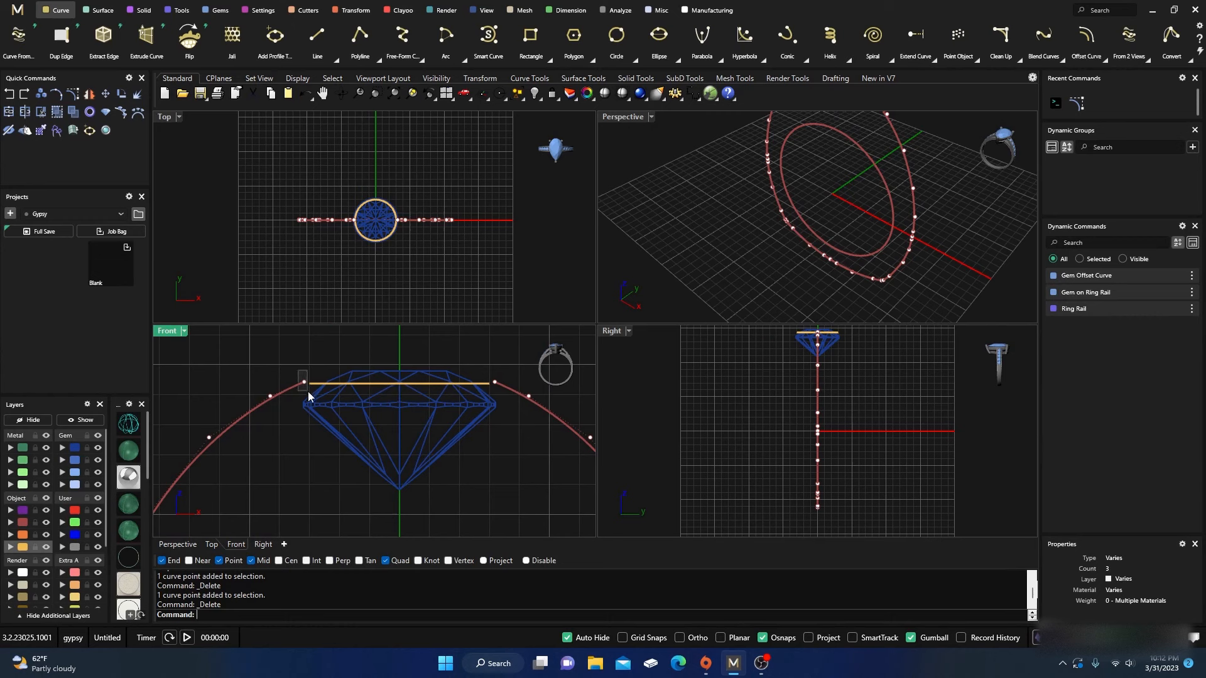
{"action": "left_click", "coordinate": [304, 382]}
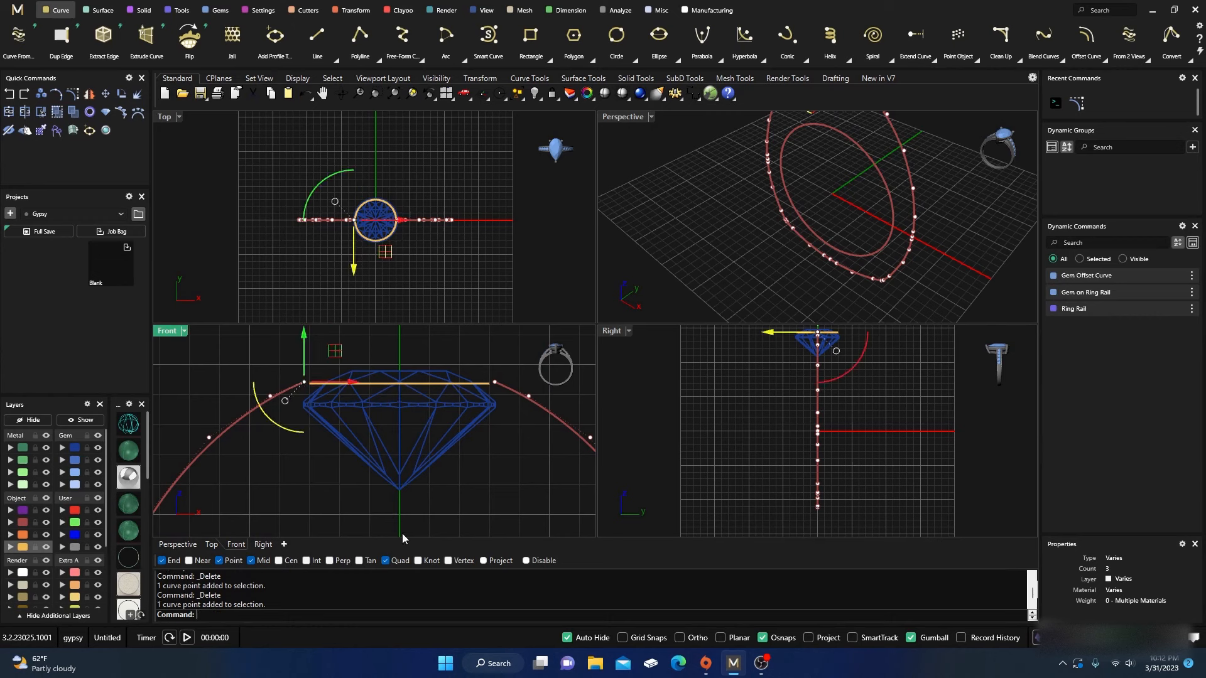
{"action": "scroll", "coordinate": [307, 415], "scroll_direction": "up", "scroll_amount": 3}
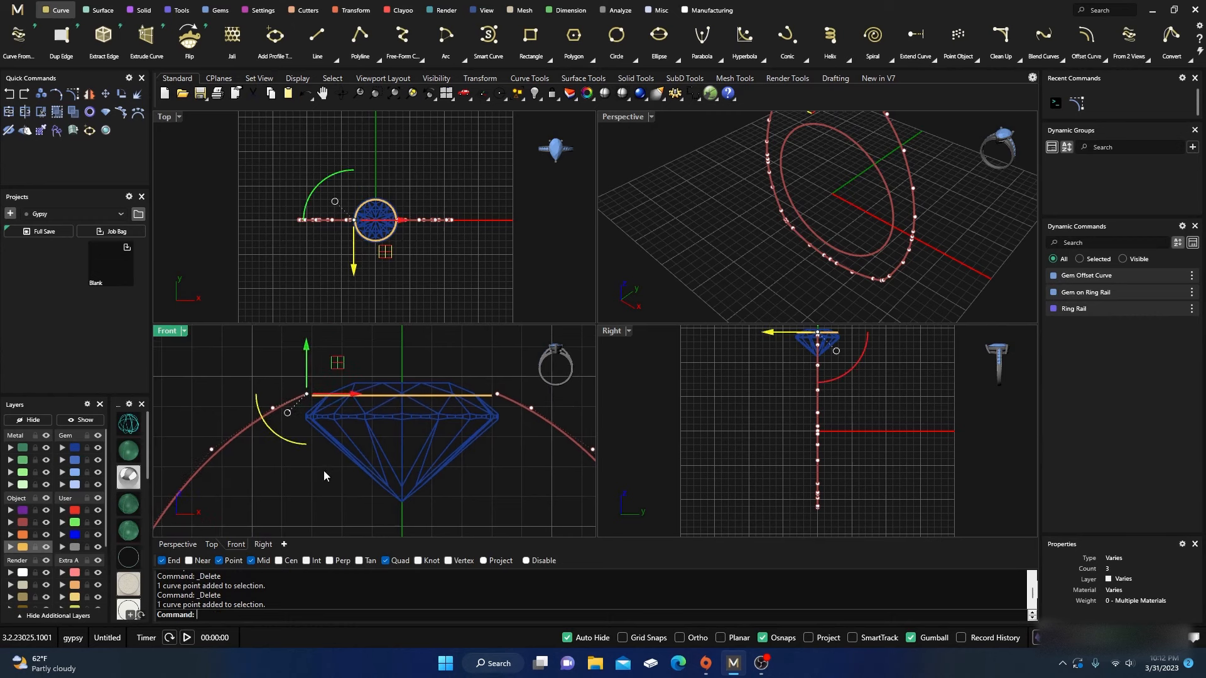
{"action": "left_click_drag", "start_coordinate": [312, 390], "coordinate": [322, 392]}
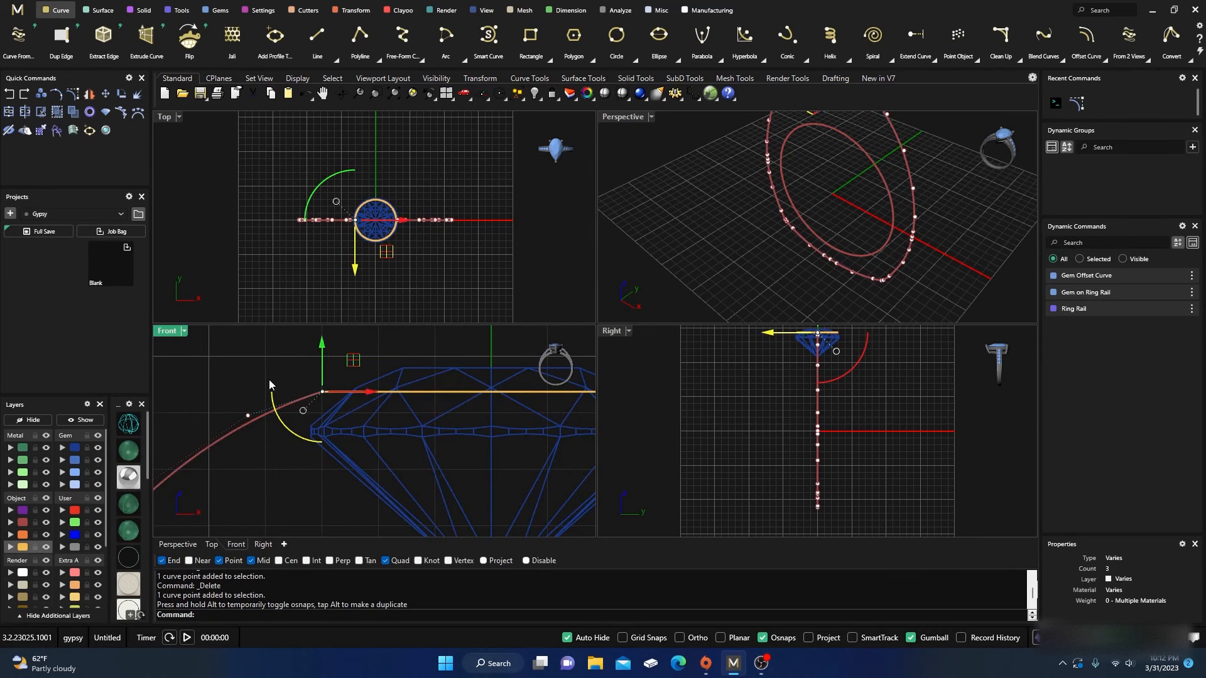
{"action": "right_click_drag", "start_coordinate": [315, 383], "coordinate": [486, 405]}
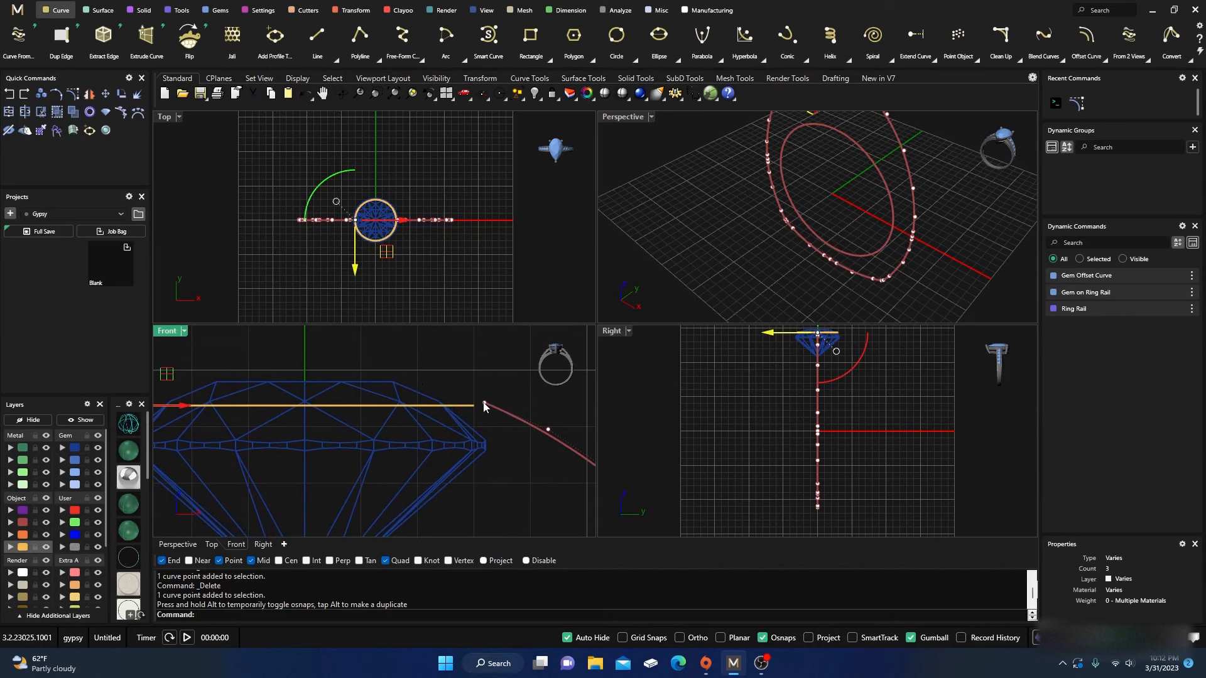
{"action": "left_click", "coordinate": [485, 403]}
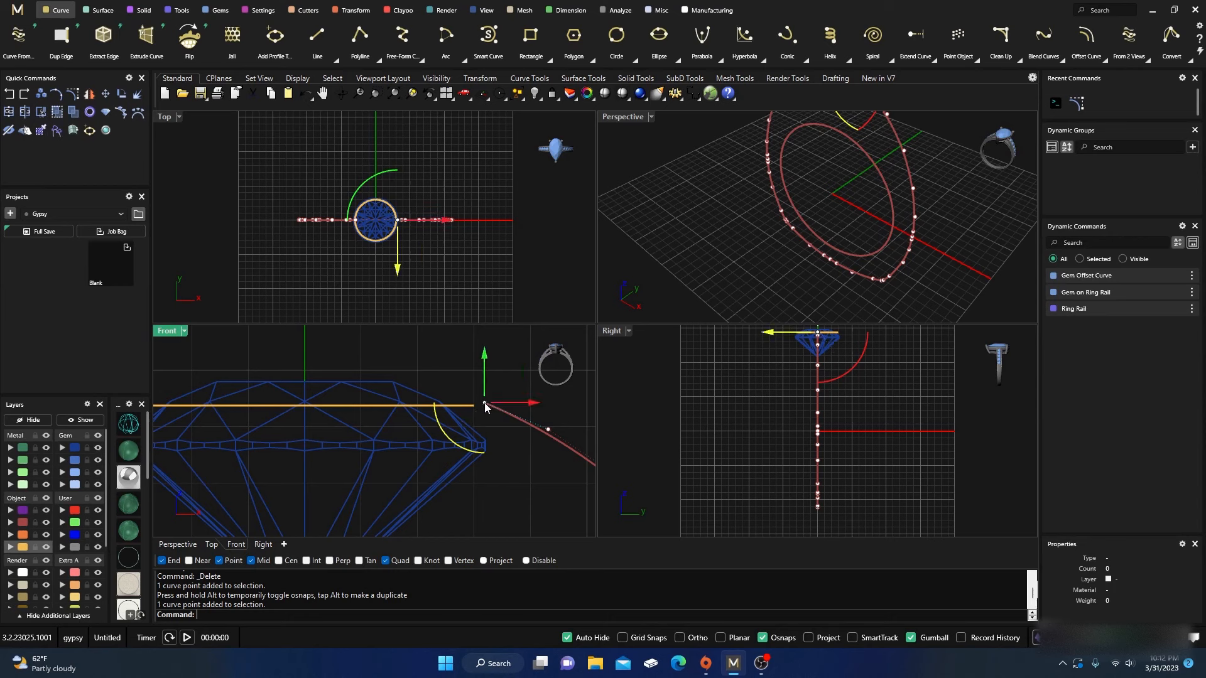
{"action": "left_click_drag", "start_coordinate": [487, 403], "coordinate": [474, 405]}
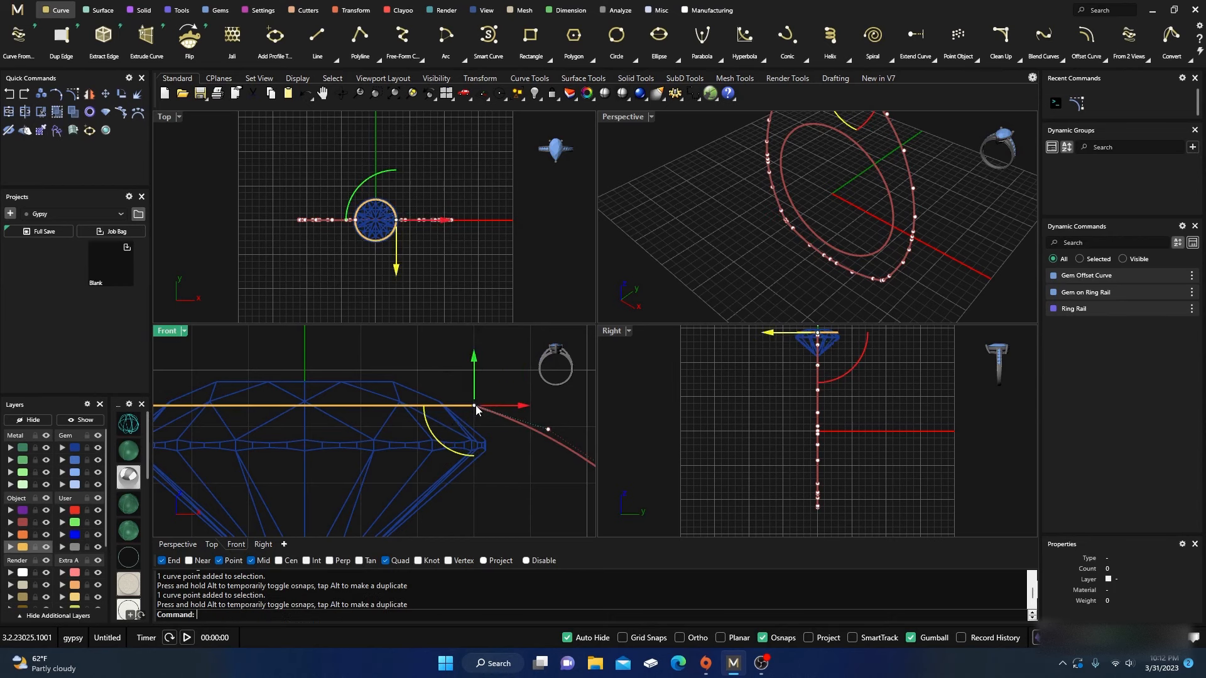
{"action": "left_click_drag", "start_coordinate": [476, 405], "coordinate": [470, 405]}
{"action": "left_click", "coordinate": [450, 355]}
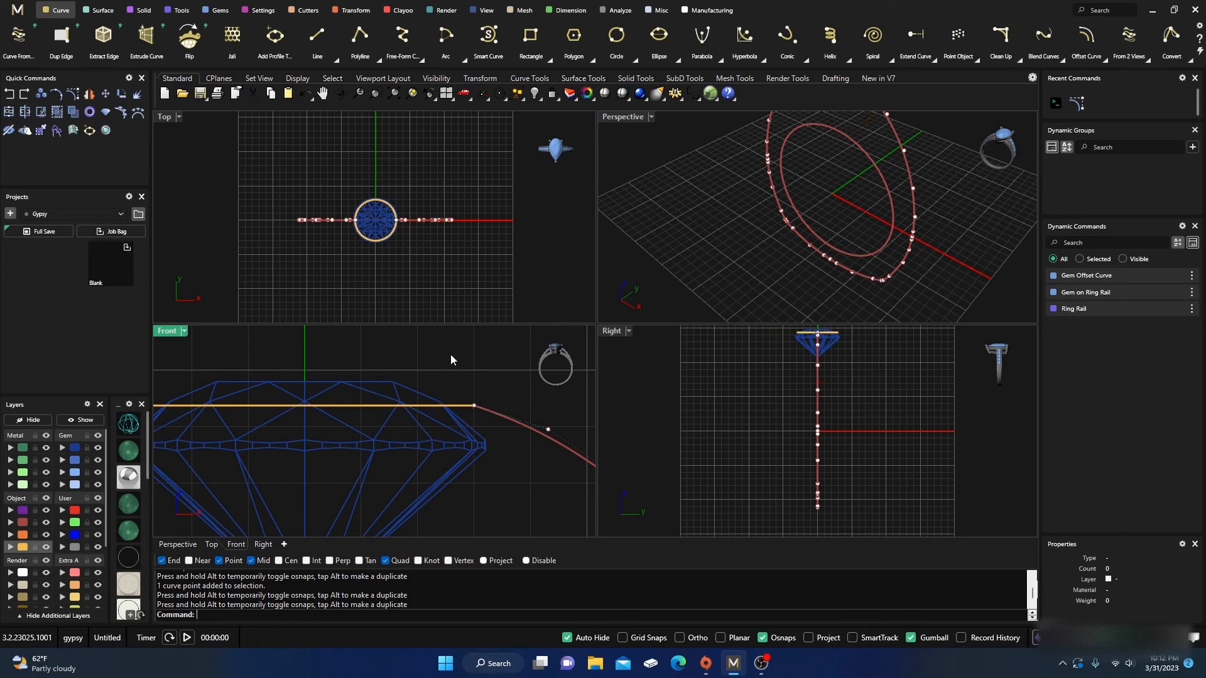
{"action": "key", "text": "Escape"}
{"action": "scroll", "coordinate": [450, 354], "scroll_direction": "down", "scroll_amount": 10}
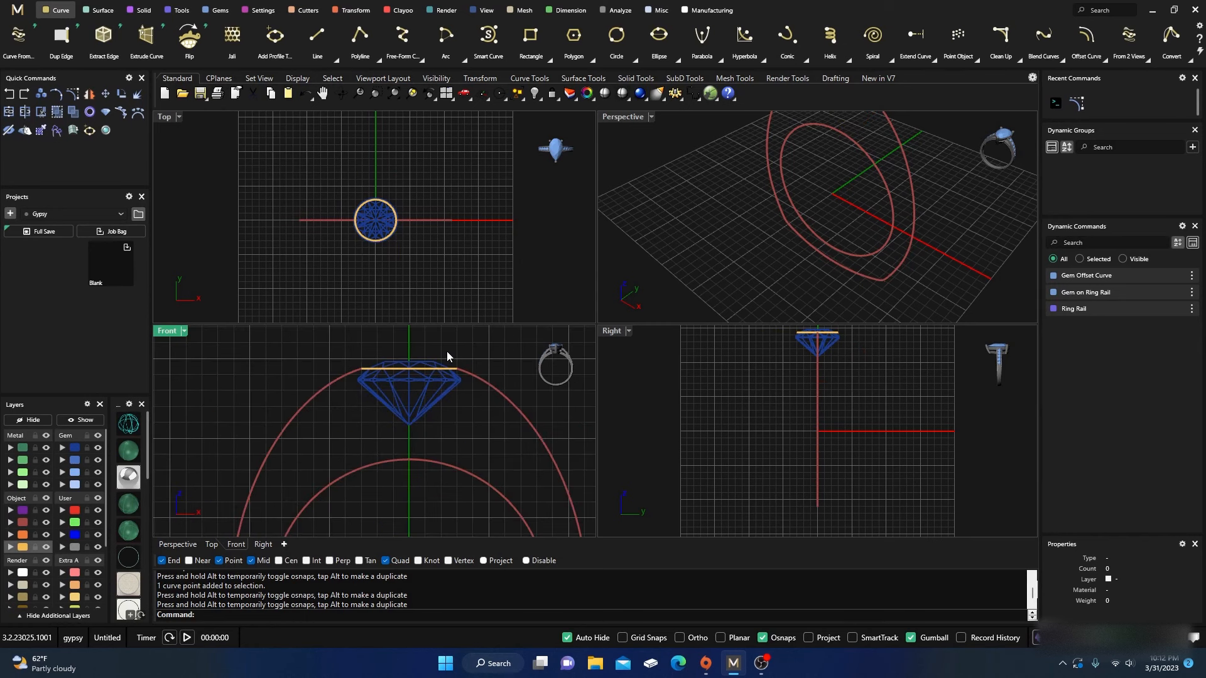
Draw a vertical line in the Top view centered on the finger rail's outer side, extending about 2.7 mm each way from its midpoint.
{"action": "double_click", "coordinate": [627, 118]}
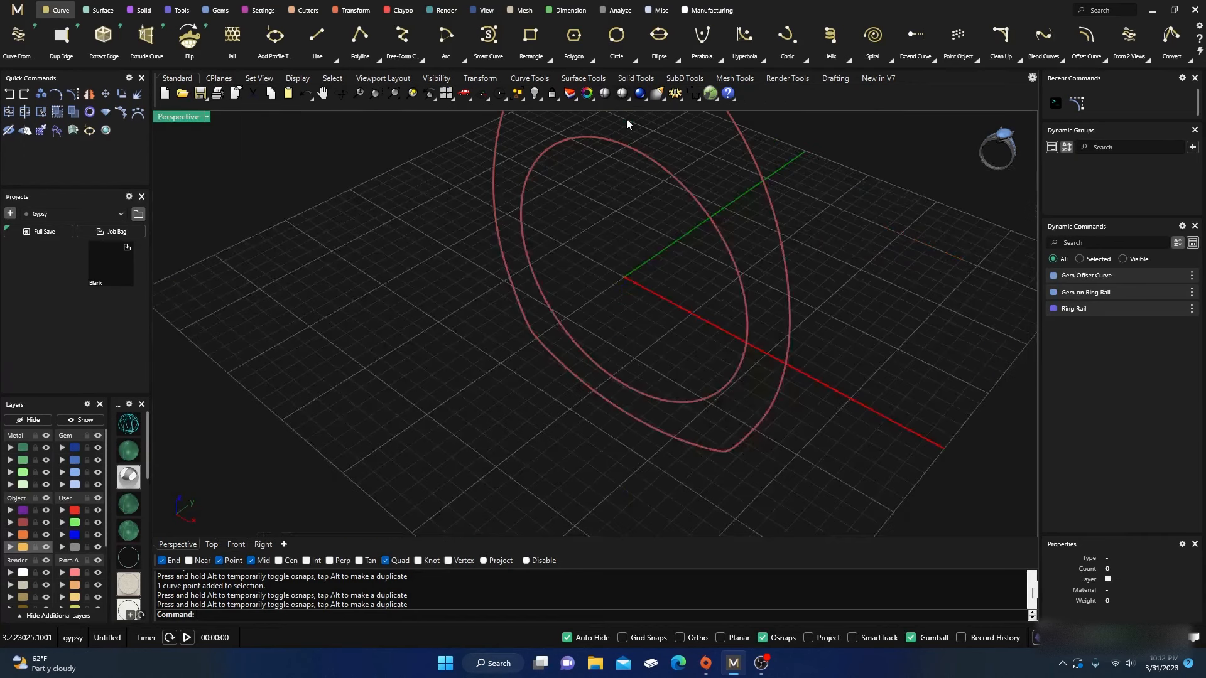
{"action": "scroll", "coordinate": [443, 324], "scroll_direction": "down", "scroll_amount": 4}
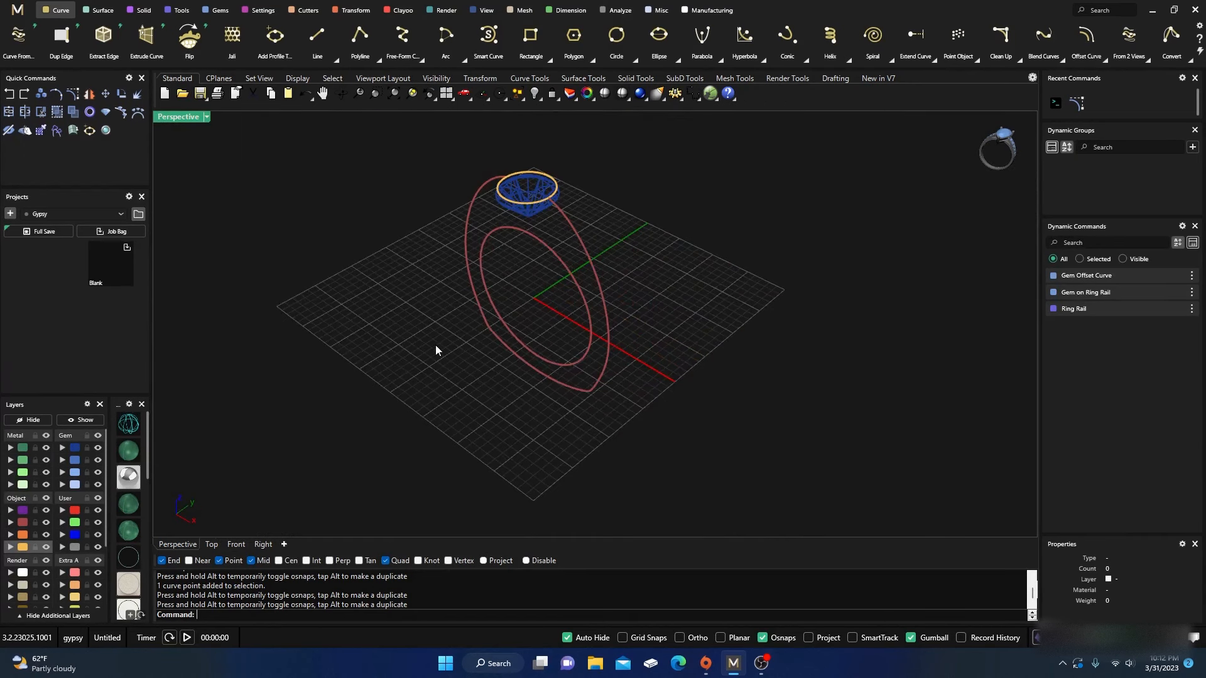
{"action": "double_click", "coordinate": [180, 120]}
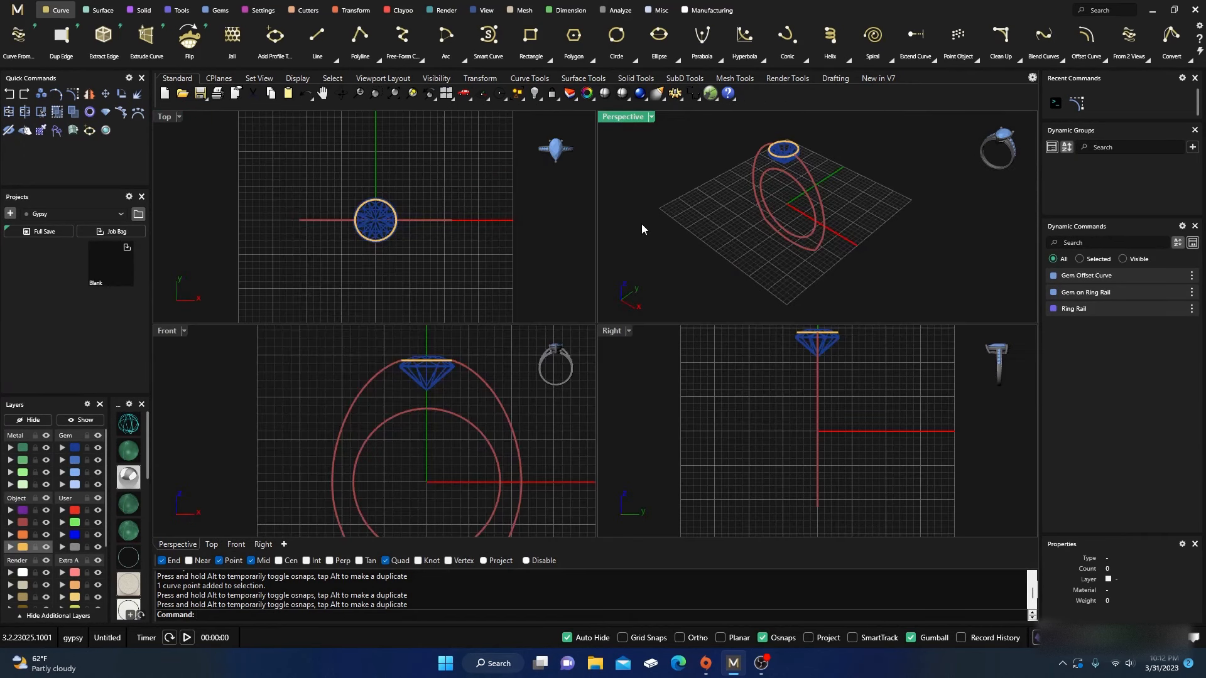
{"action": "right_click_drag", "start_coordinate": [713, 418], "coordinate": [724, 423]}
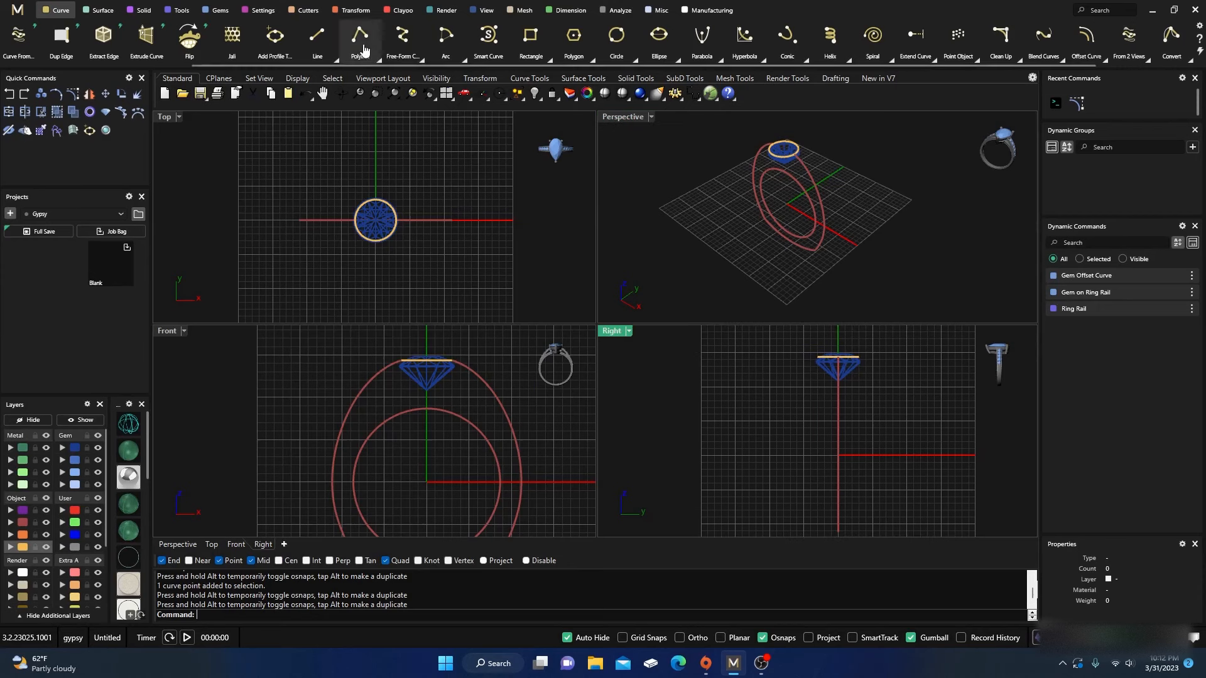
{"action": "right_click", "coordinate": [318, 40]}
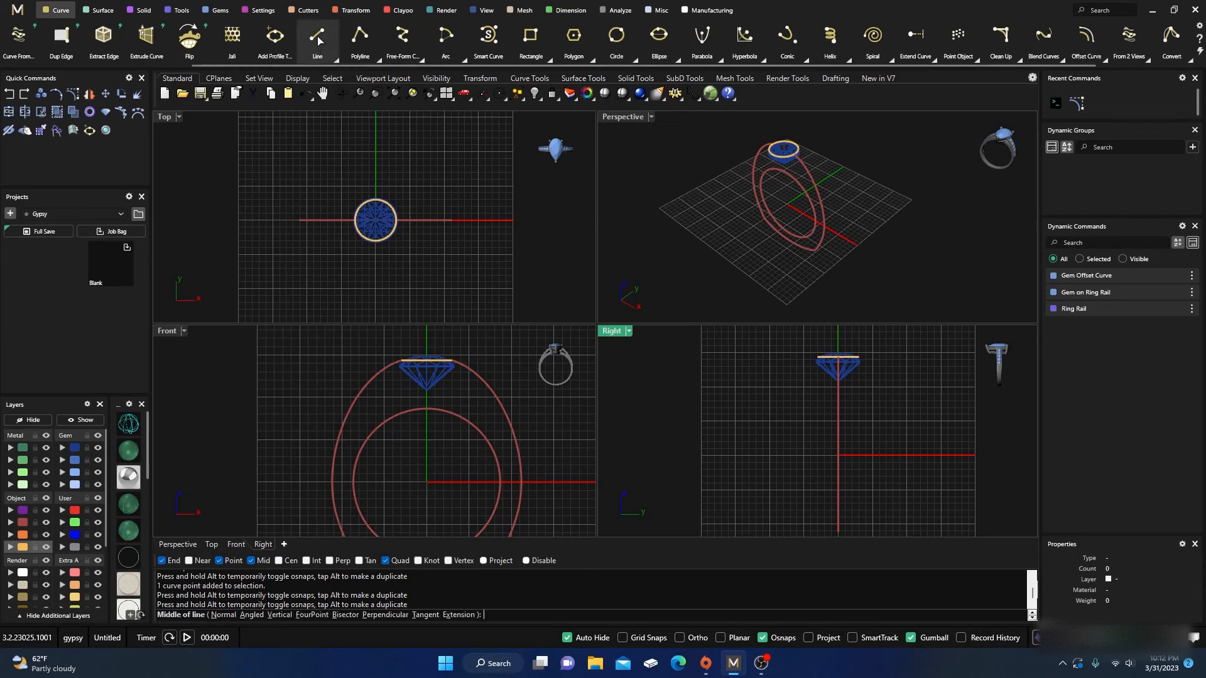
{"action": "left_click", "coordinate": [436, 220]}
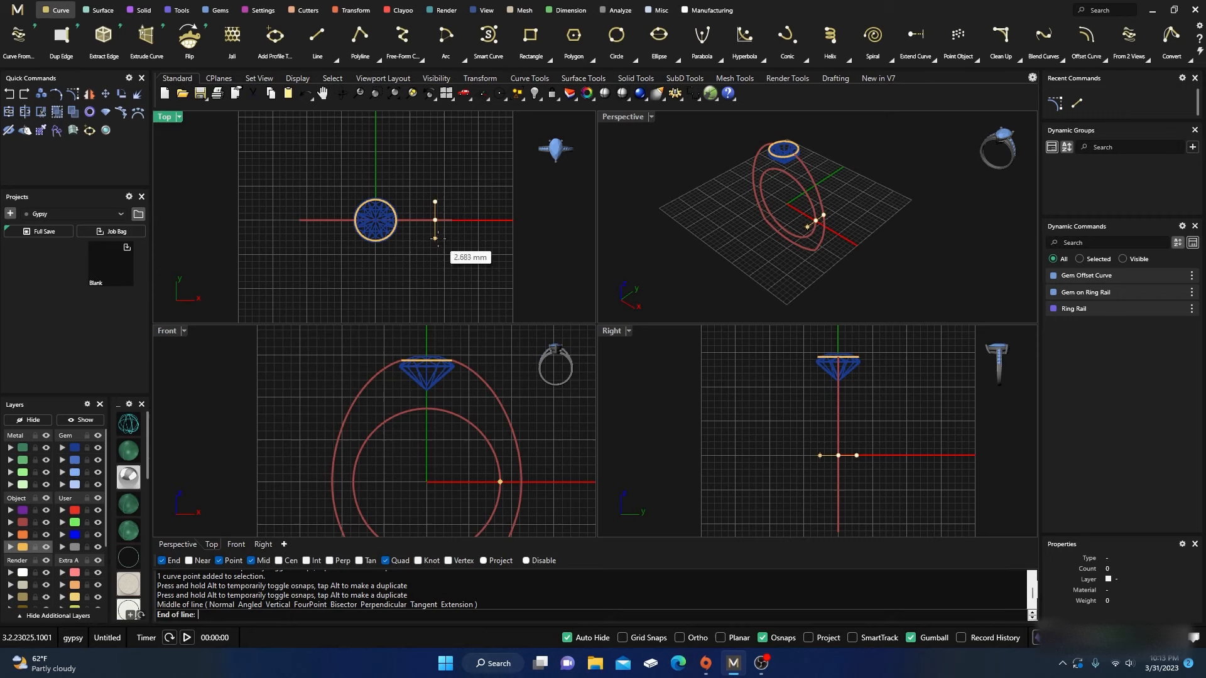
{"action": "left_click", "coordinate": [435, 238]}
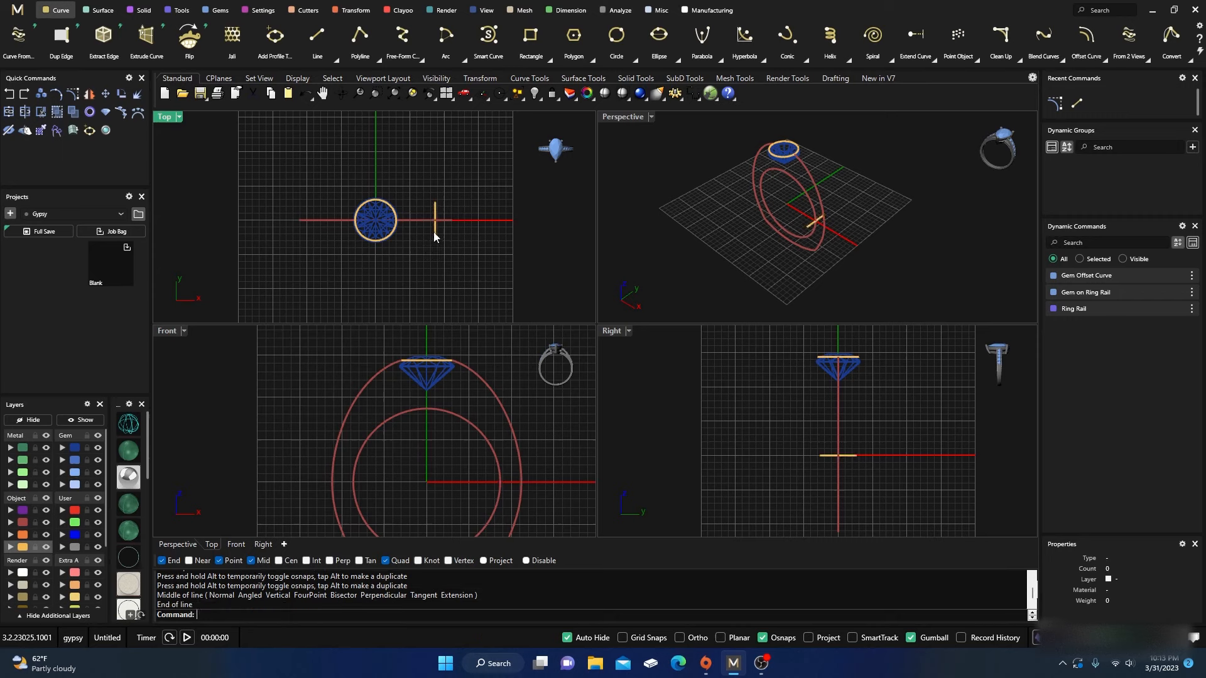
Draw a semicircular arc between the vertical line's two end points in the Top view, bulging away from the gem.
{"action": "left_click", "coordinate": [462, 58]}
{"action": "left_click", "coordinate": [575, 81]}
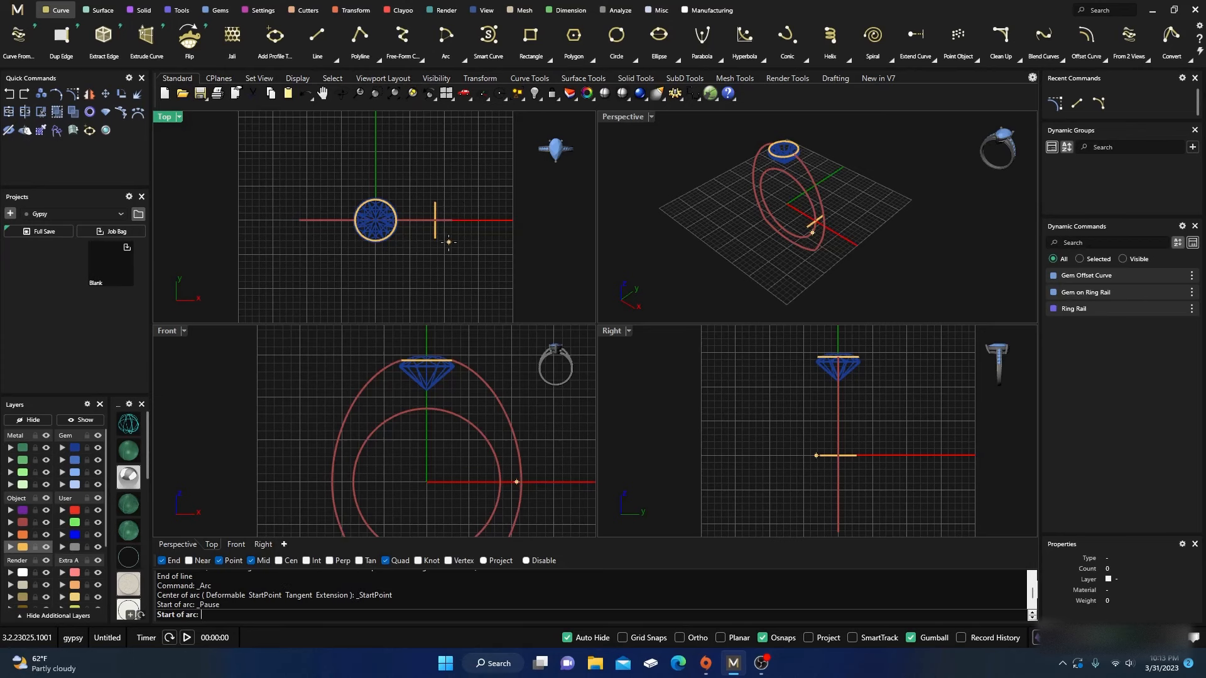
{"action": "left_click", "coordinate": [435, 238]}
{"action": "left_click", "coordinate": [435, 201]}
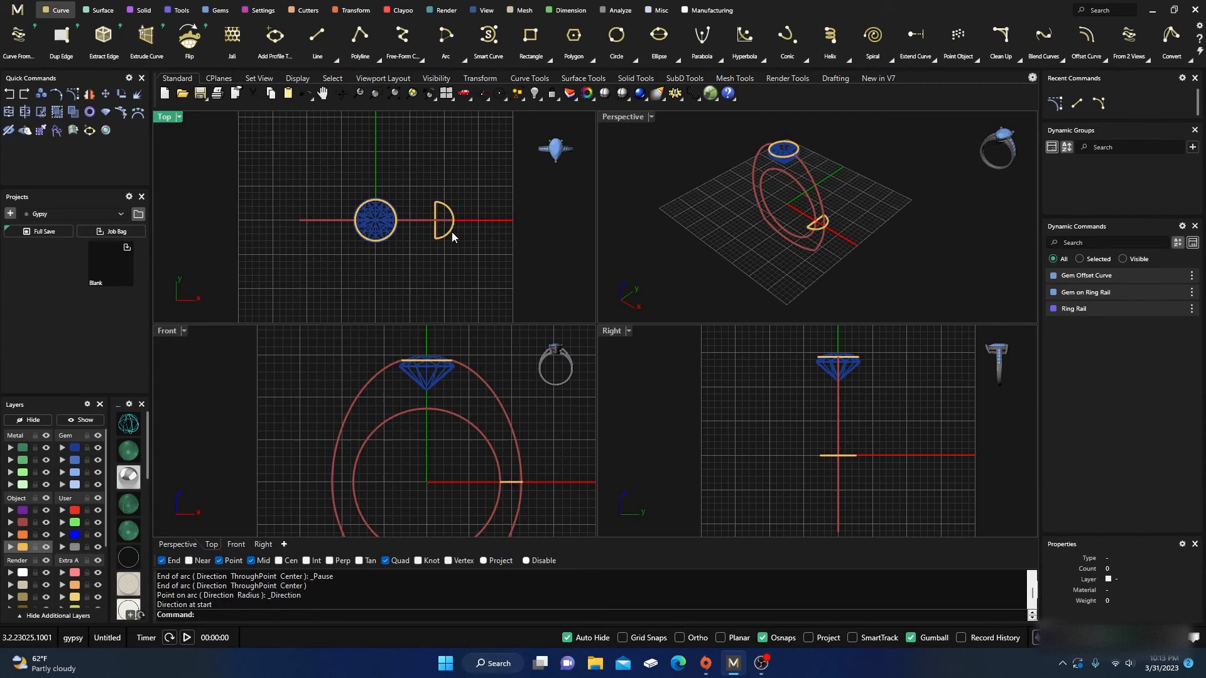
Show the arc's control points and move its three outermost points slightly inward in the Top view to meet the outside rail.
{"action": "left_click", "coordinate": [451, 231]}
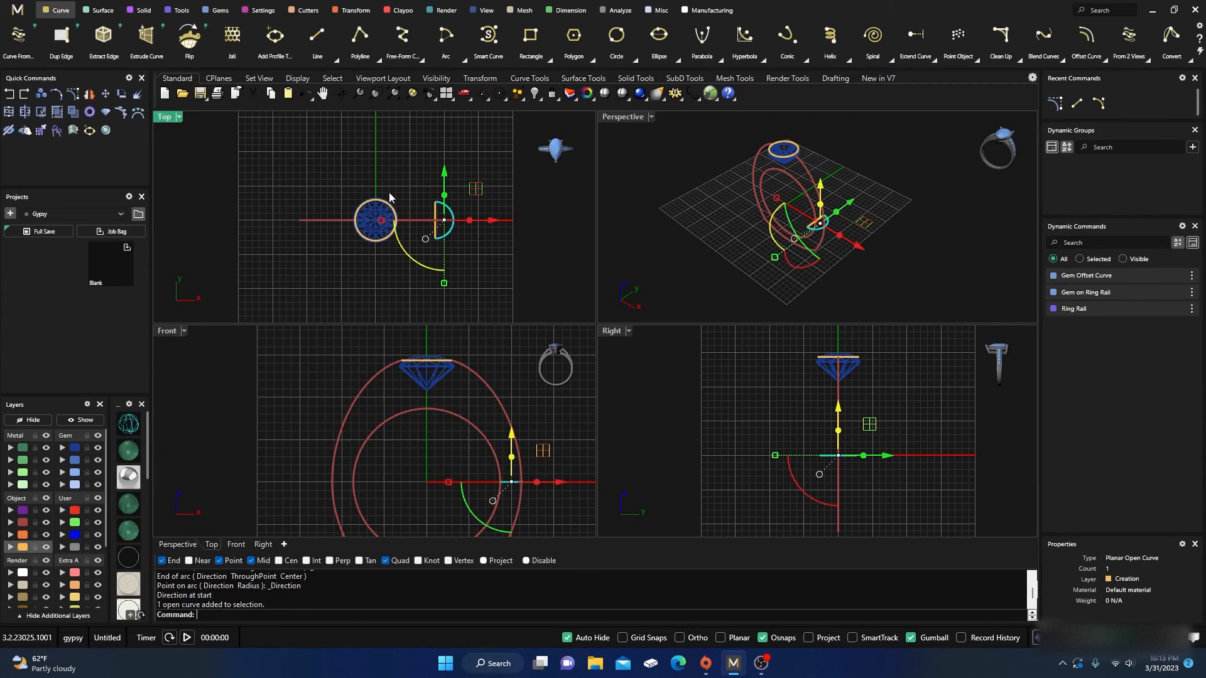
{"action": "left_click", "coordinate": [74, 95]}
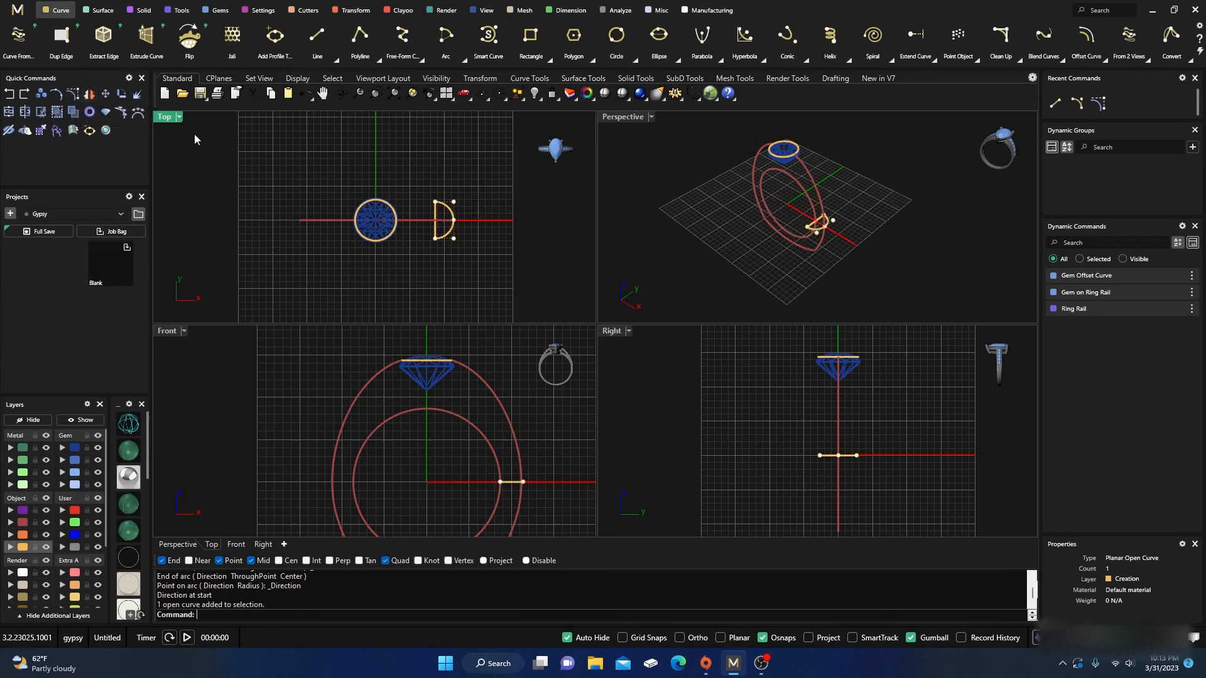
{"action": "left_click_drag", "start_coordinate": [445, 185], "coordinate": [461, 255]}
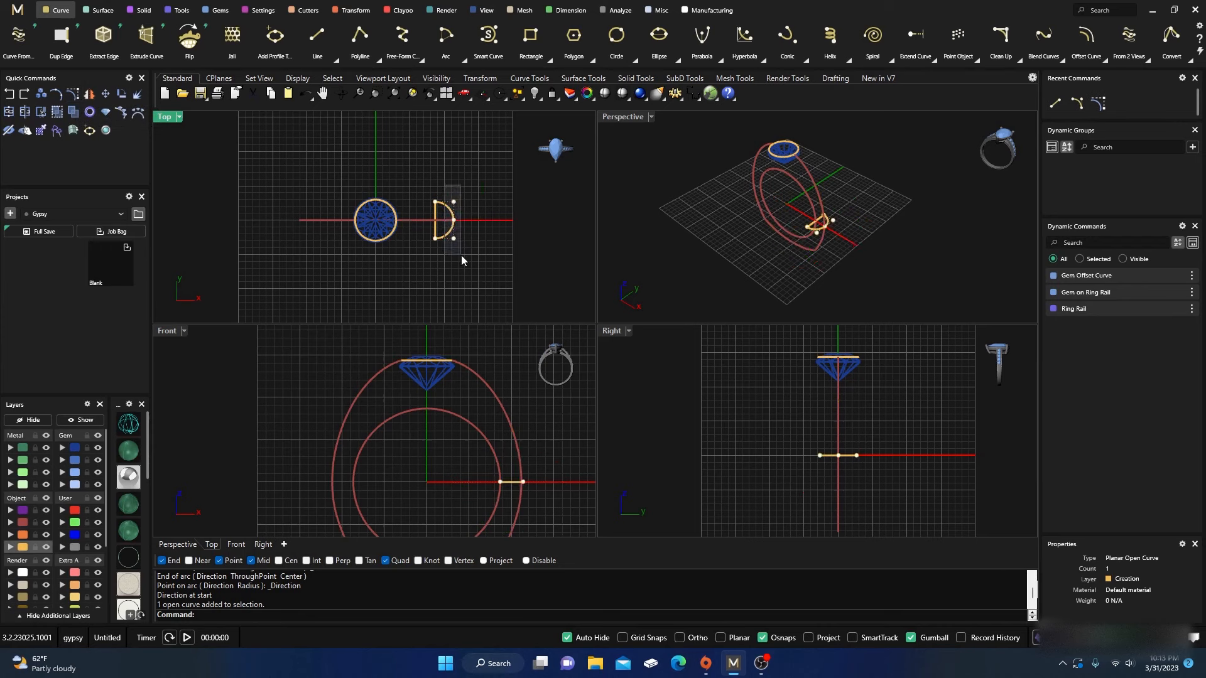
{"action": "scroll", "coordinate": [828, 239], "scroll_direction": "up", "scroll_amount": 6}
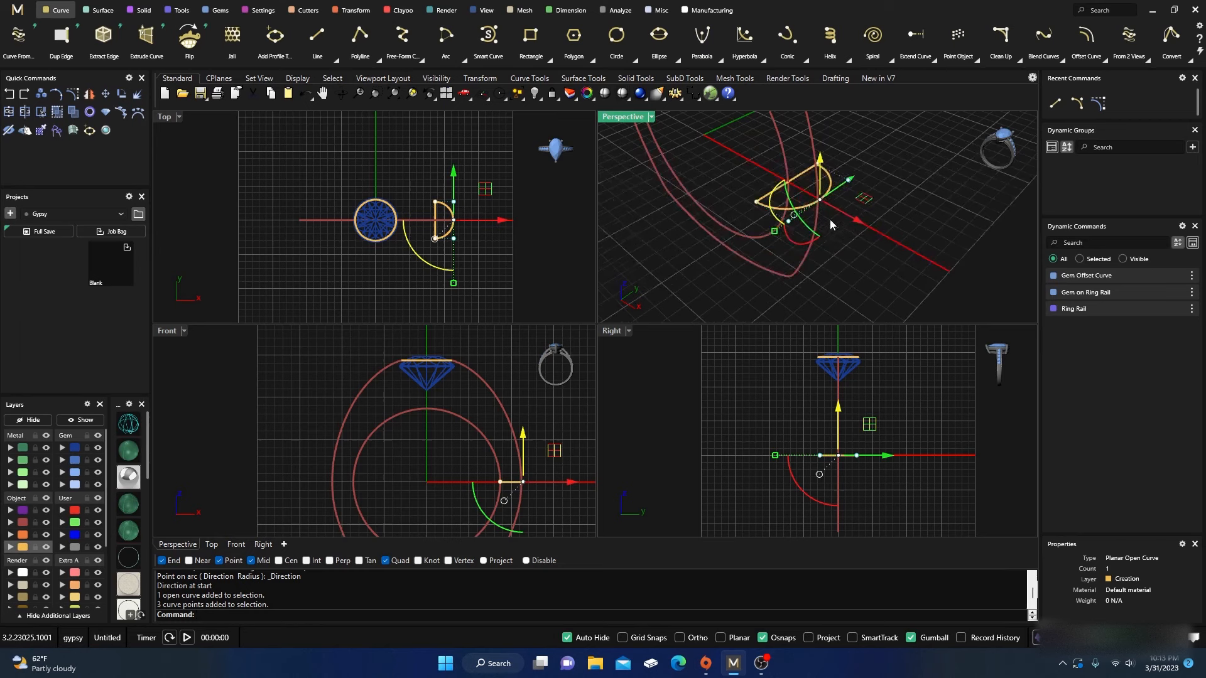
{"action": "right_click_drag", "start_coordinate": [834, 227], "coordinate": [915, 208]}
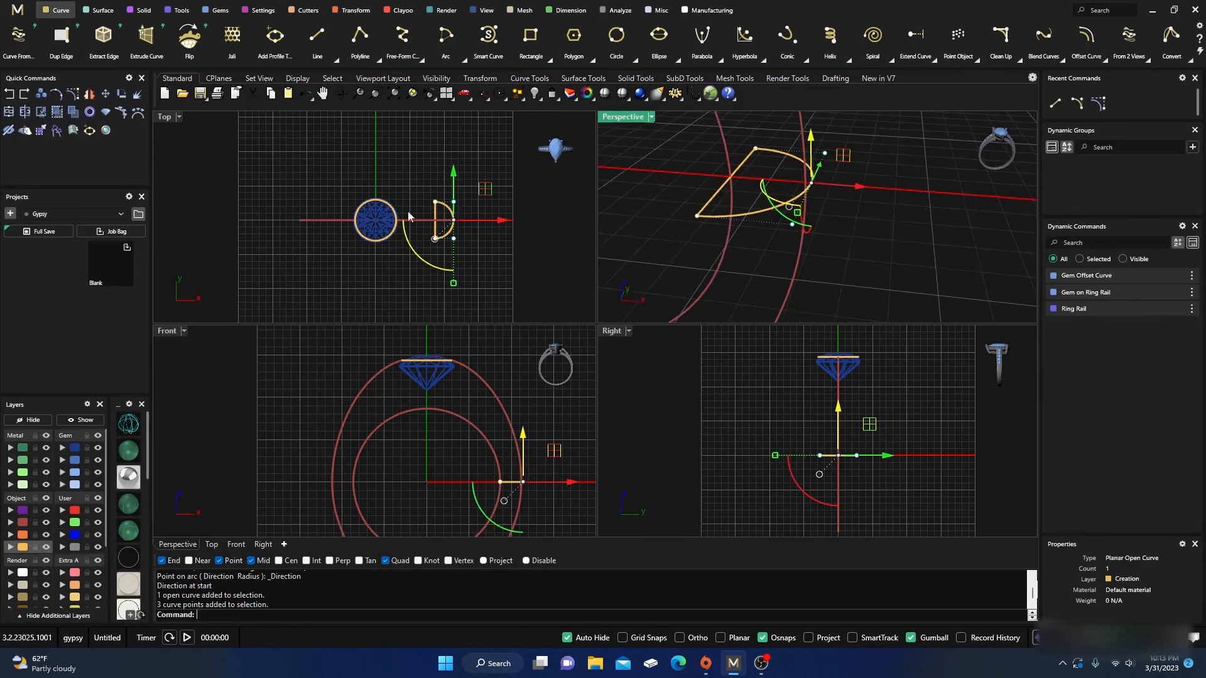
{"action": "scroll", "coordinate": [451, 226], "scroll_direction": "up", "scroll_amount": 5}
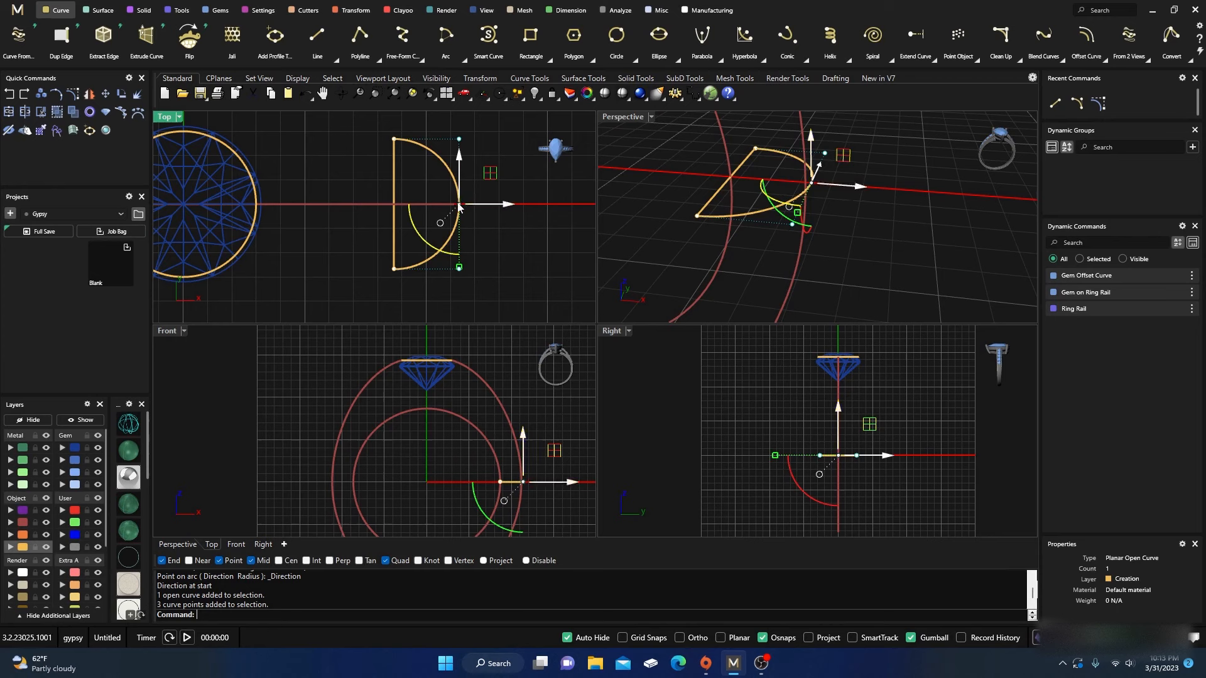
{"action": "left_click_drag", "start_coordinate": [457, 207], "coordinate": [525, 153]}
{"action": "key", "text": "Escape"}
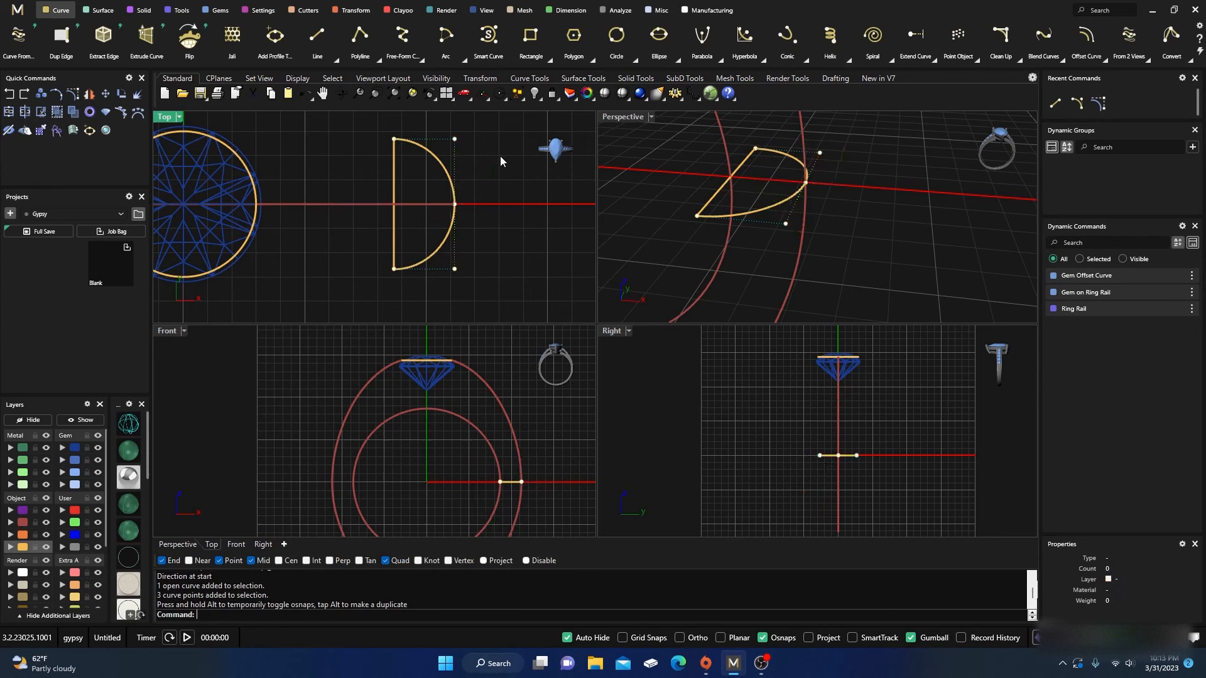
Hide the arc's control points and delete the straight line between its ends.
{"action": "left_click", "coordinate": [393, 180]}
{"action": "key", "text": "Escape"}
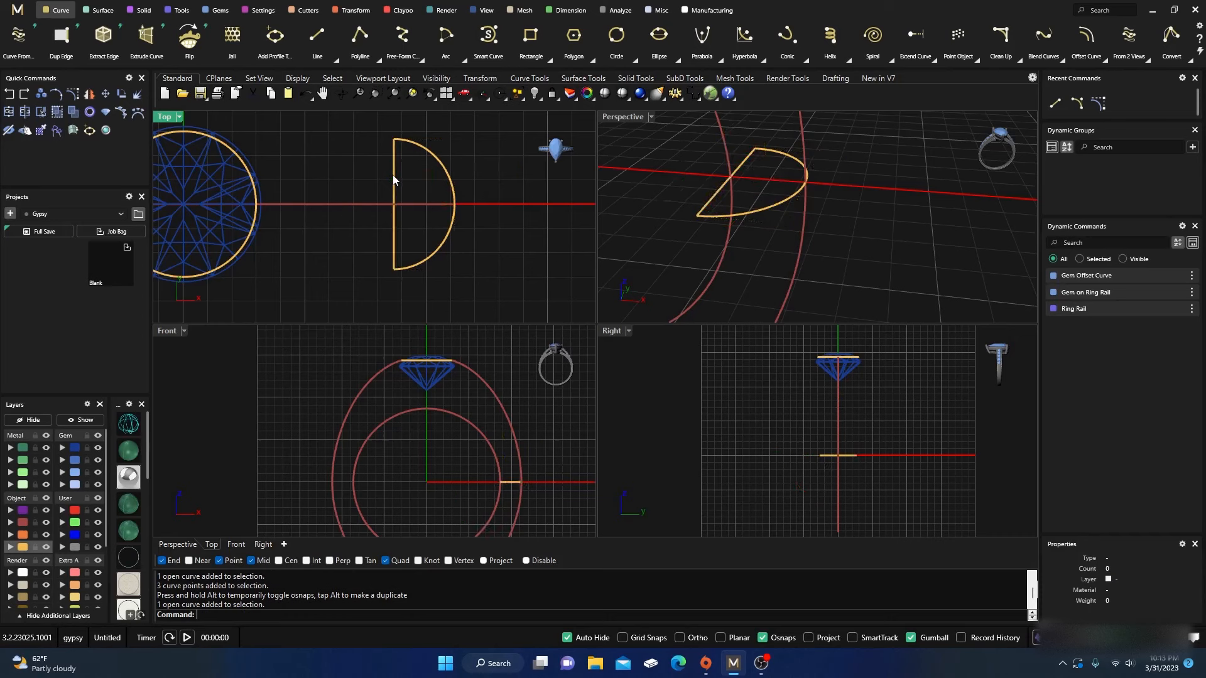
{"action": "left_click", "coordinate": [393, 180]}
{"action": "key", "text": "Delete"}
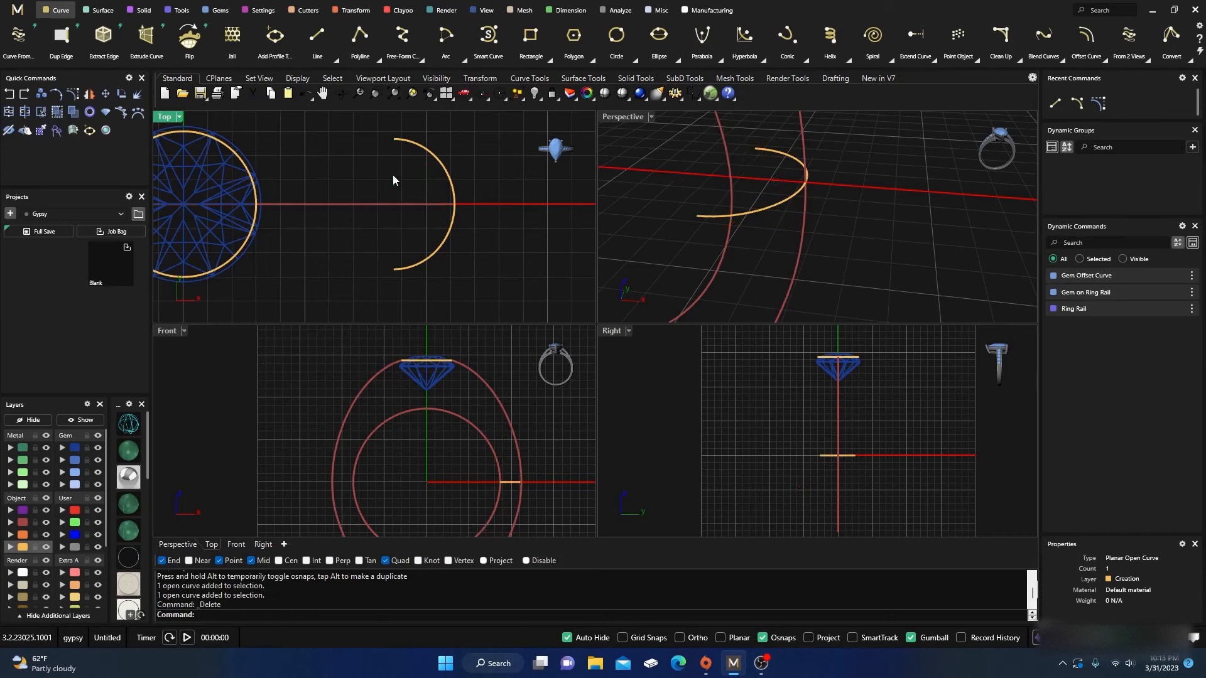
Mirror a copy of the arc to the ring's other side in the Top view, through the origin along the green axis.
{"action": "scroll", "coordinate": [445, 239], "scroll_direction": "down", "scroll_amount": 8}
{"action": "left_click", "coordinate": [440, 203]}
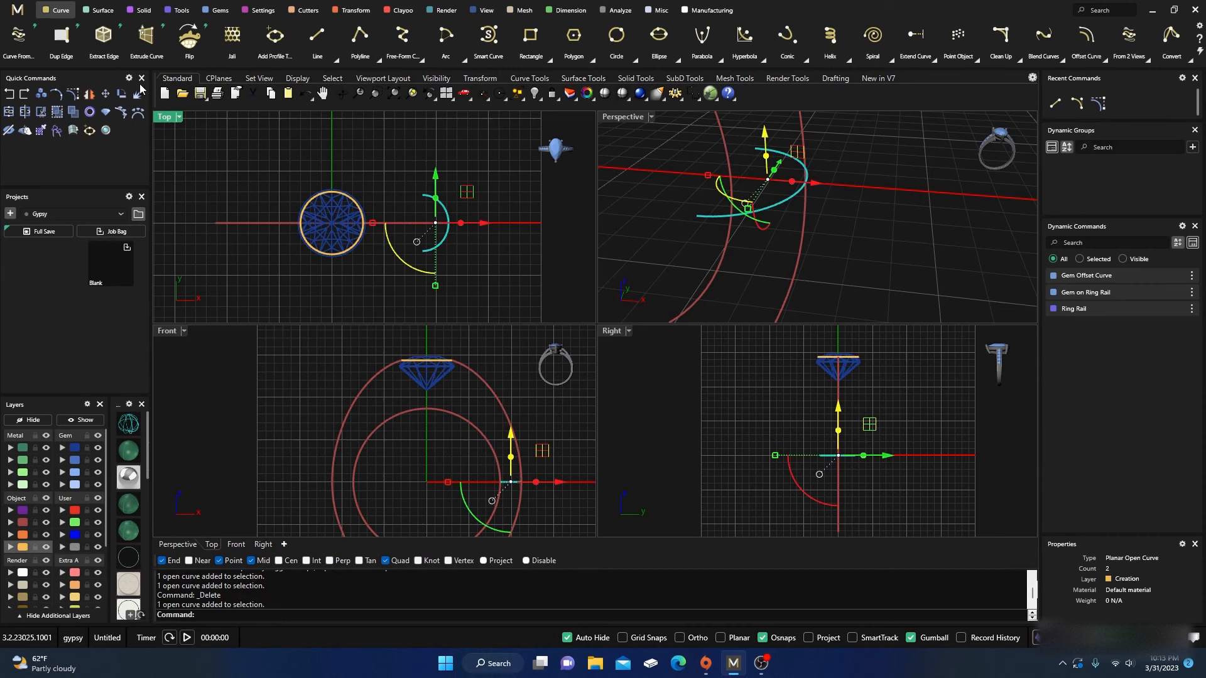
{"action": "left_click", "coordinate": [89, 94]}
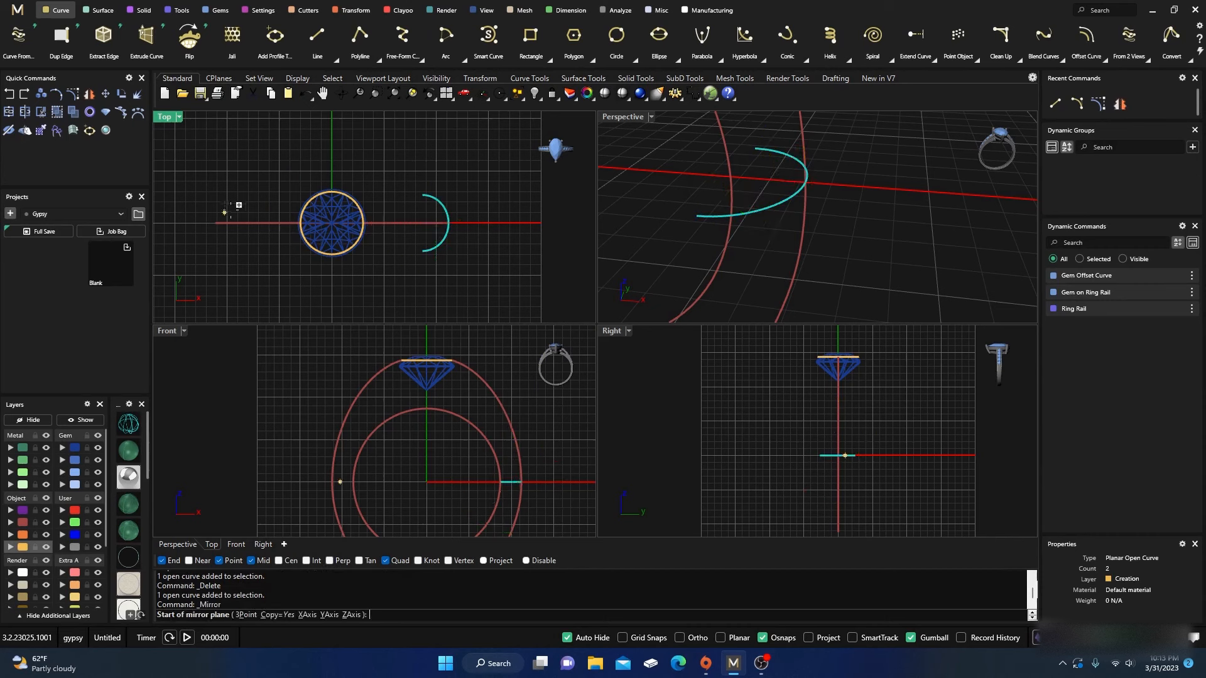
{"action": "left_click", "coordinate": [331, 223]}
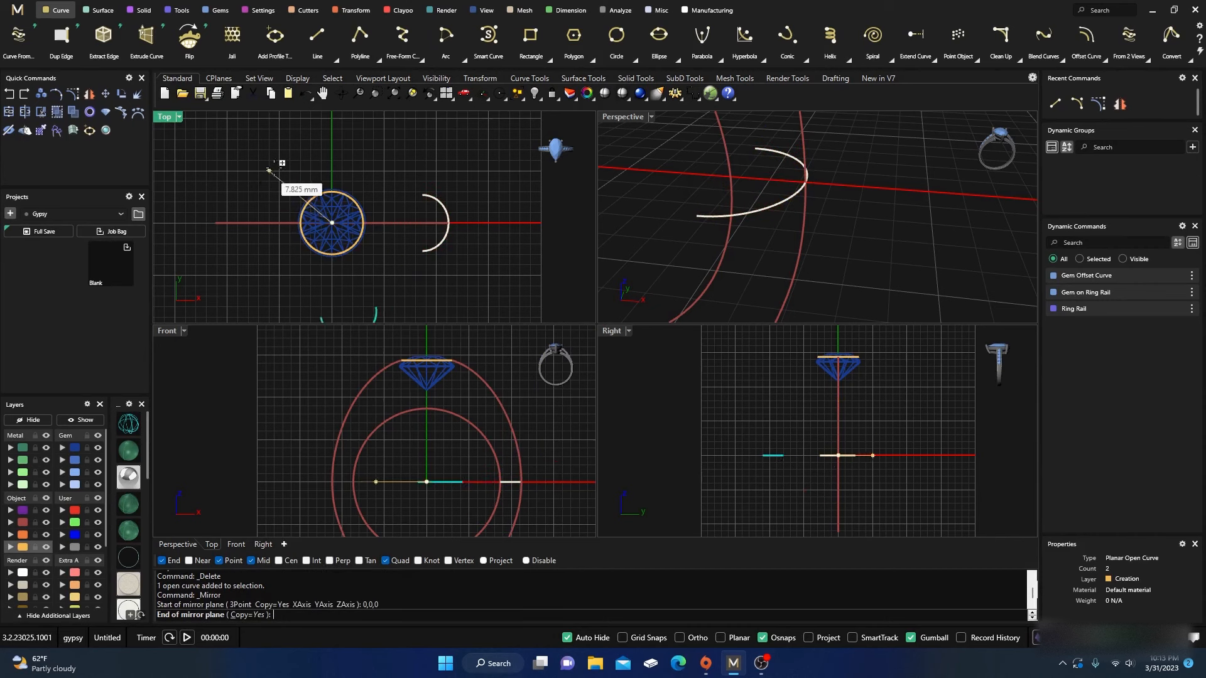
{"action": "left_click", "coordinate": [336, 140]}
{"action": "left_click", "coordinate": [349, 127]}
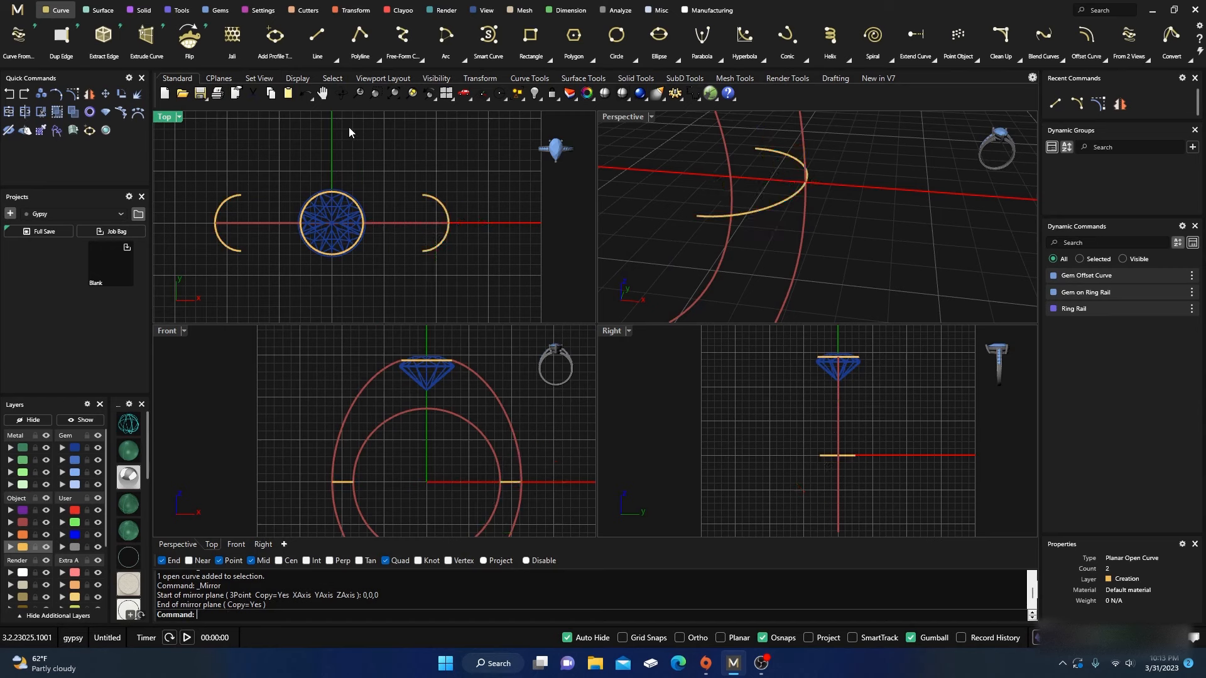
Draw a straight line in the Top view joining the upper end points of the two side arcs.
{"action": "left_click", "coordinate": [317, 36]}
{"action": "left_click", "coordinate": [245, 196]}
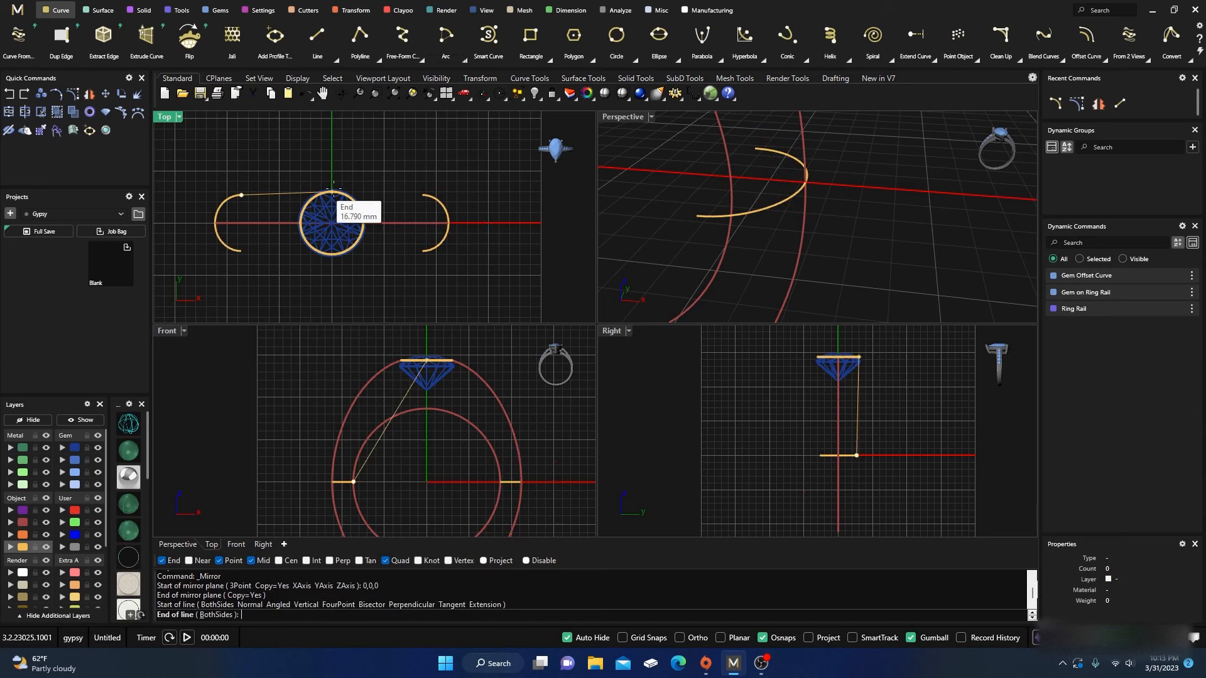
{"action": "left_click", "coordinate": [424, 195]}
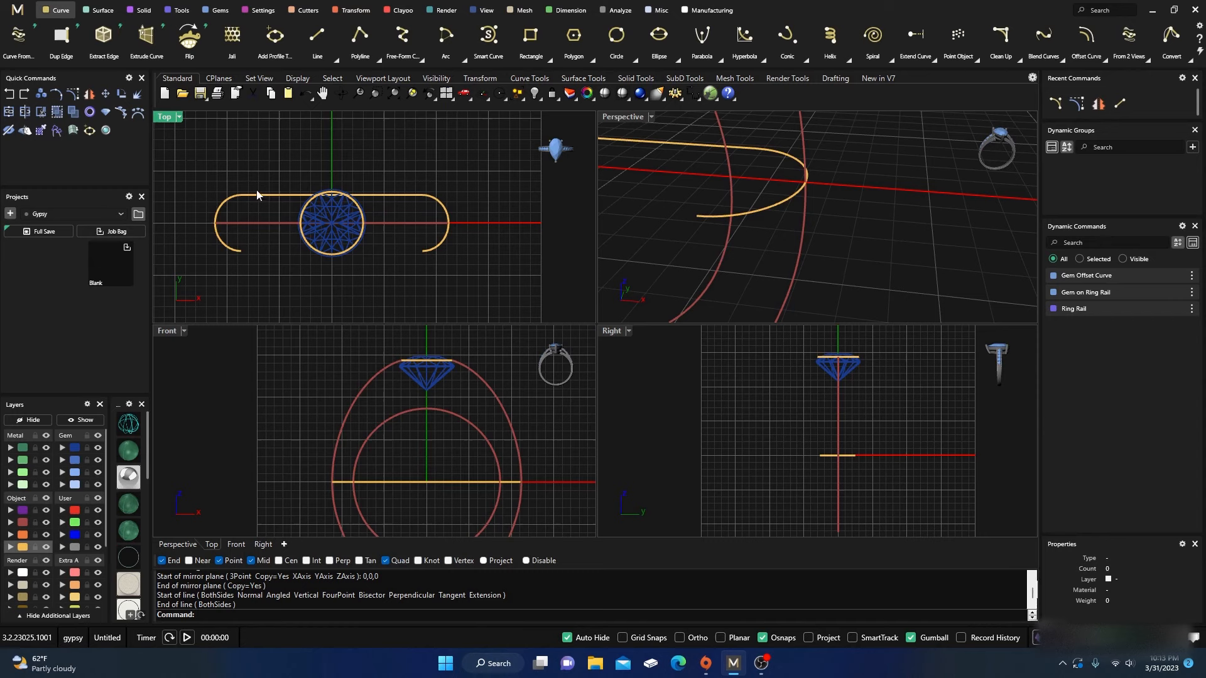
Change the degree of the new connecting line to 4 with ChangeDegree.
{"action": "left_click", "coordinate": [387, 195]}
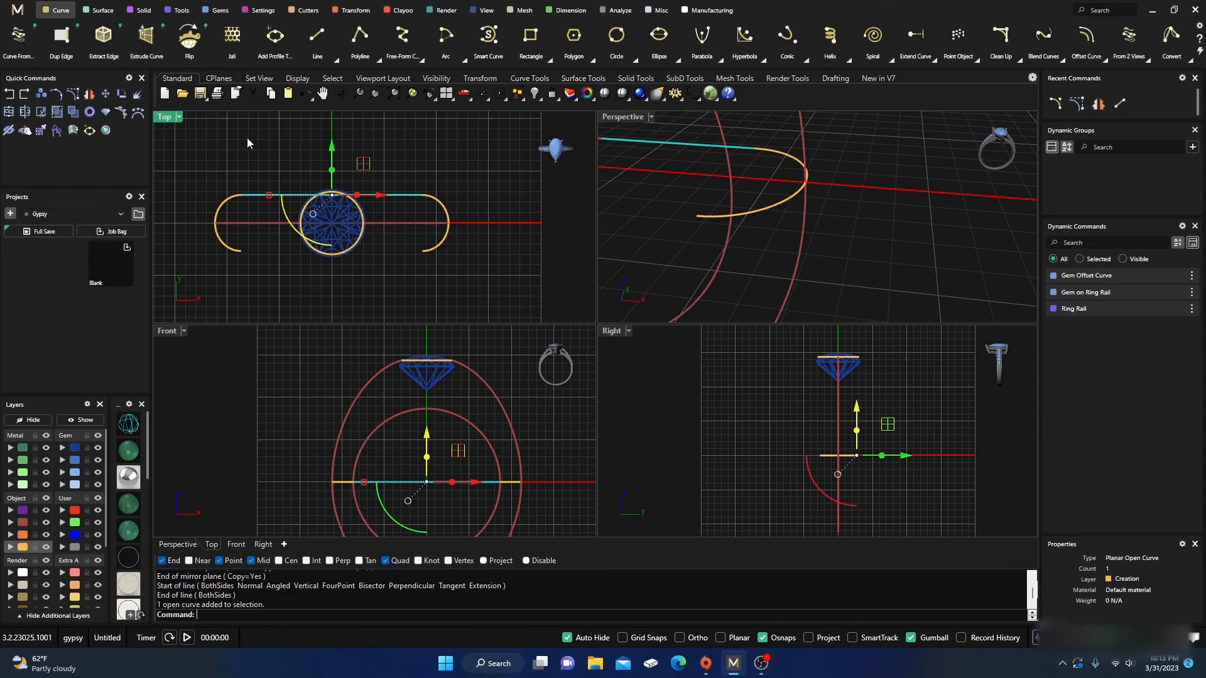
{"action": "type", "text": "ChangeDegree"}
{"action": "key", "text": "Return"}
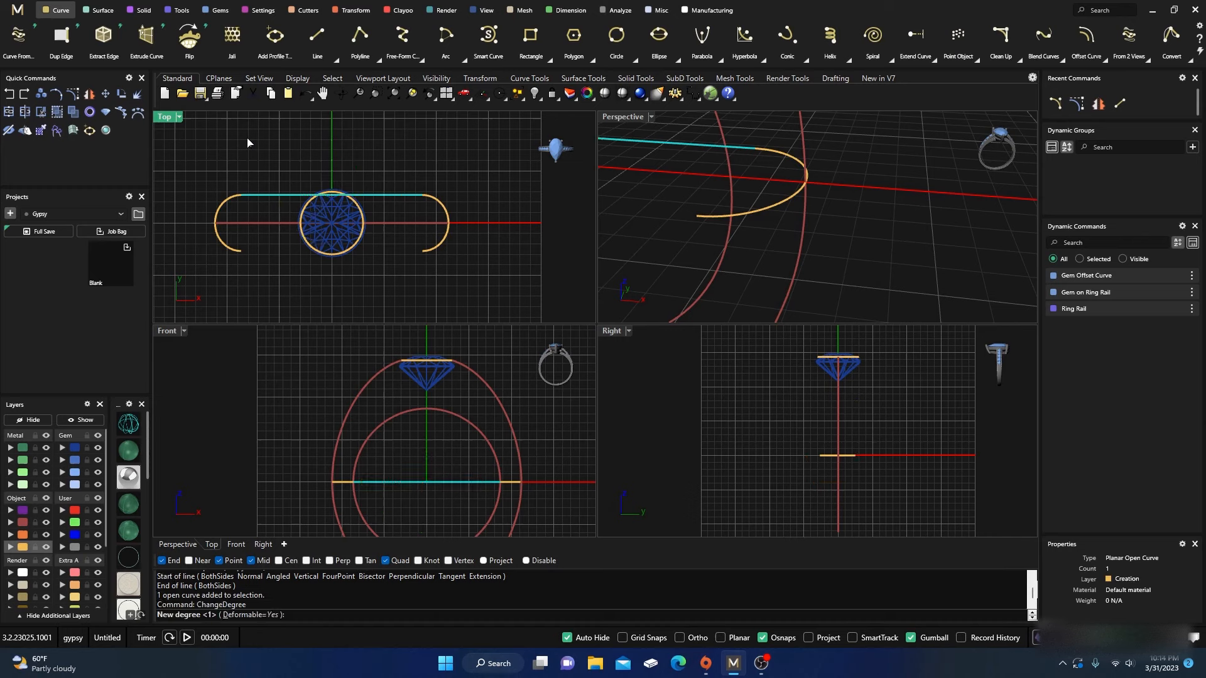
{"action": "type", "text": "4"}
{"action": "key", "text": "Return"}
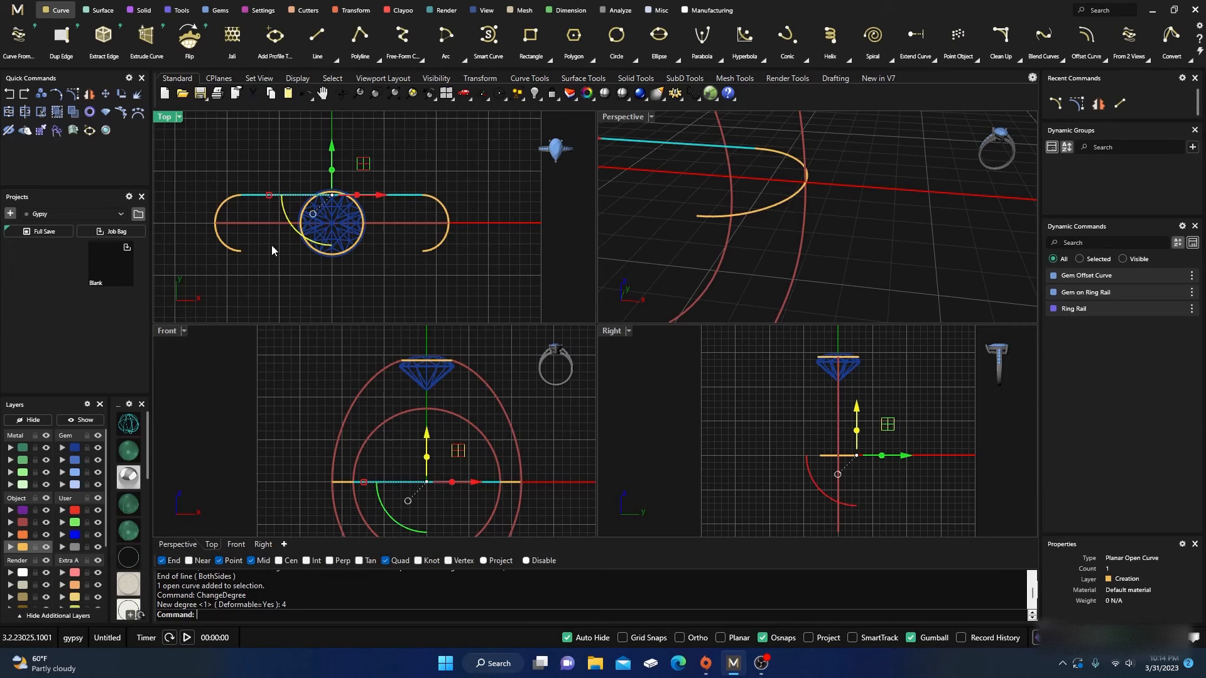
Show the connecting line's control points and move the middle one outward in the Top view so the curve bulges past the gem.
{"action": "left_click", "coordinate": [73, 94]}
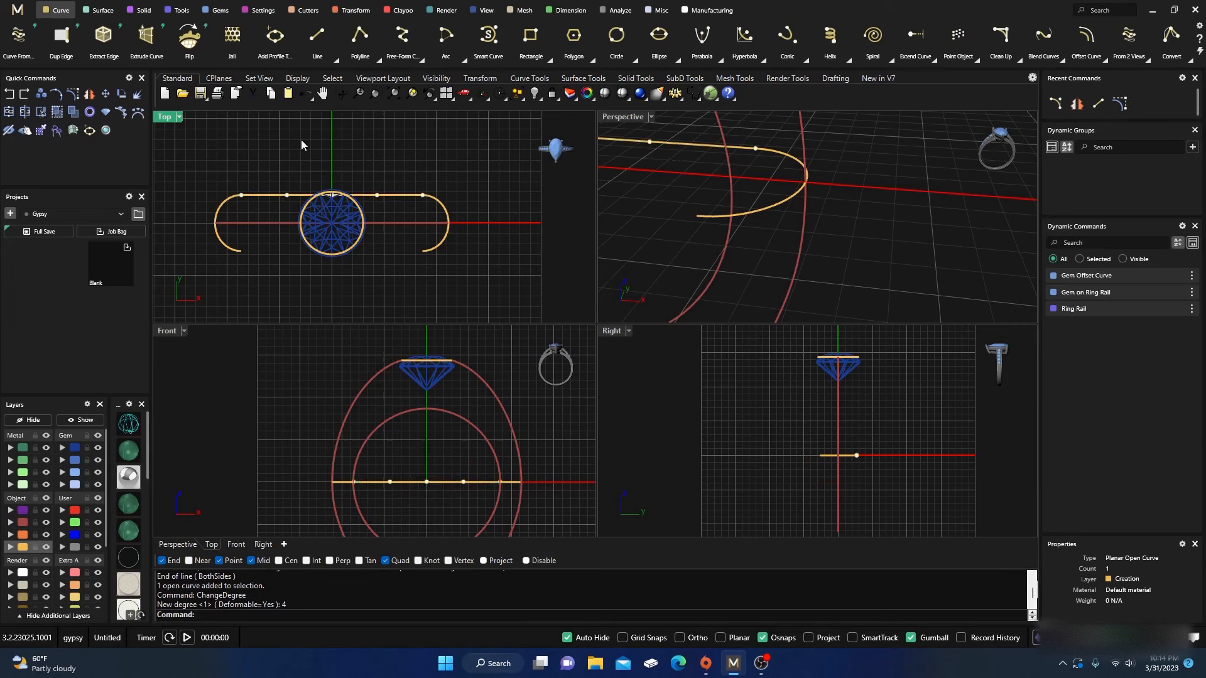
{"action": "scroll", "coordinate": [318, 196], "scroll_direction": "up", "scroll_amount": 3}
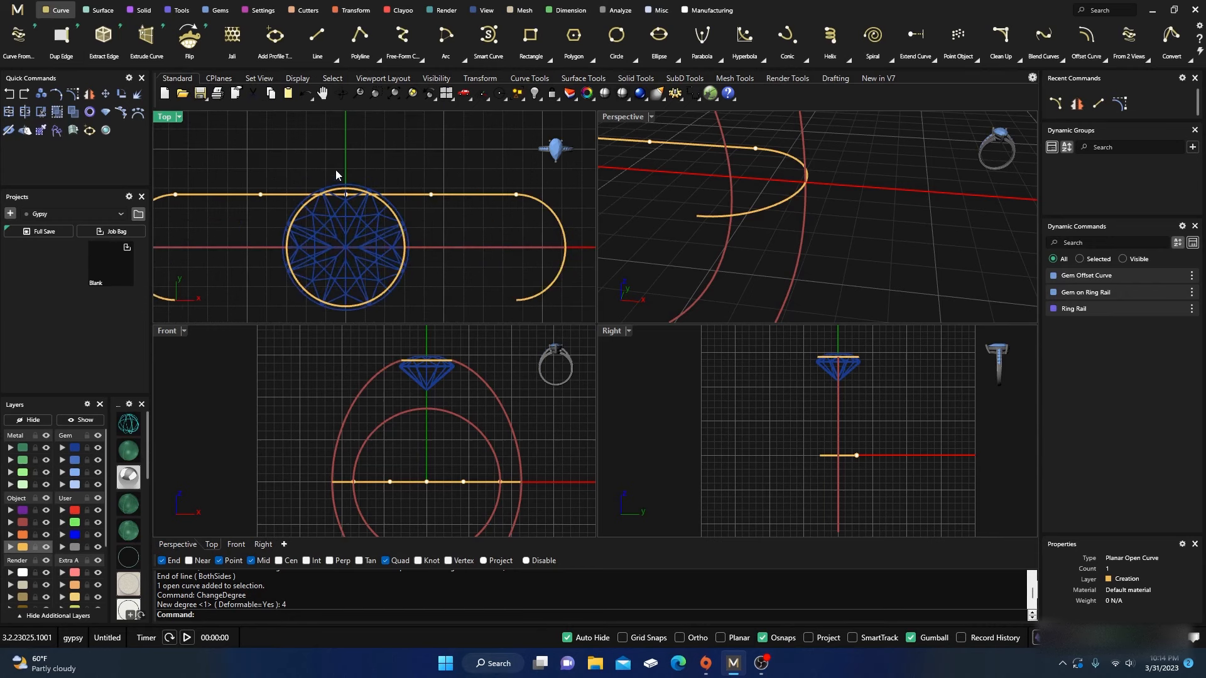
{"action": "left_click_drag", "start_coordinate": [333, 165], "coordinate": [372, 231]}
{"action": "right_click_drag", "start_coordinate": [425, 165], "coordinate": [430, 224]}
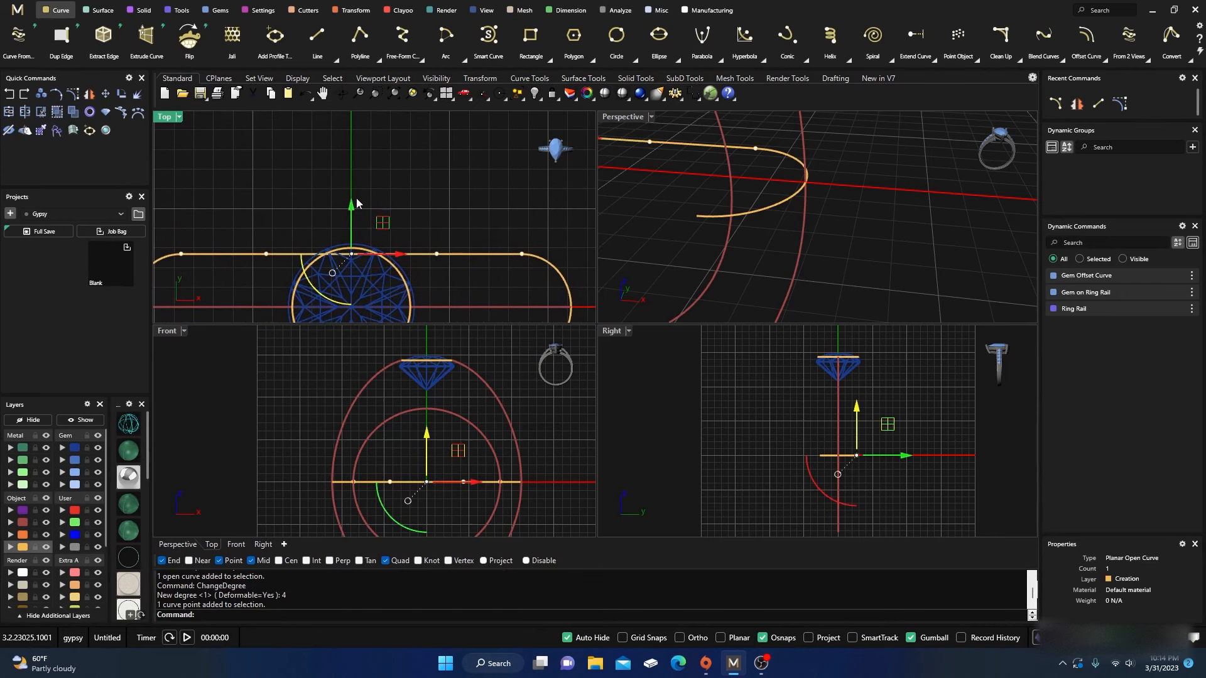
{"action": "left_click_drag", "start_coordinate": [346, 214], "coordinate": [351, 121]}
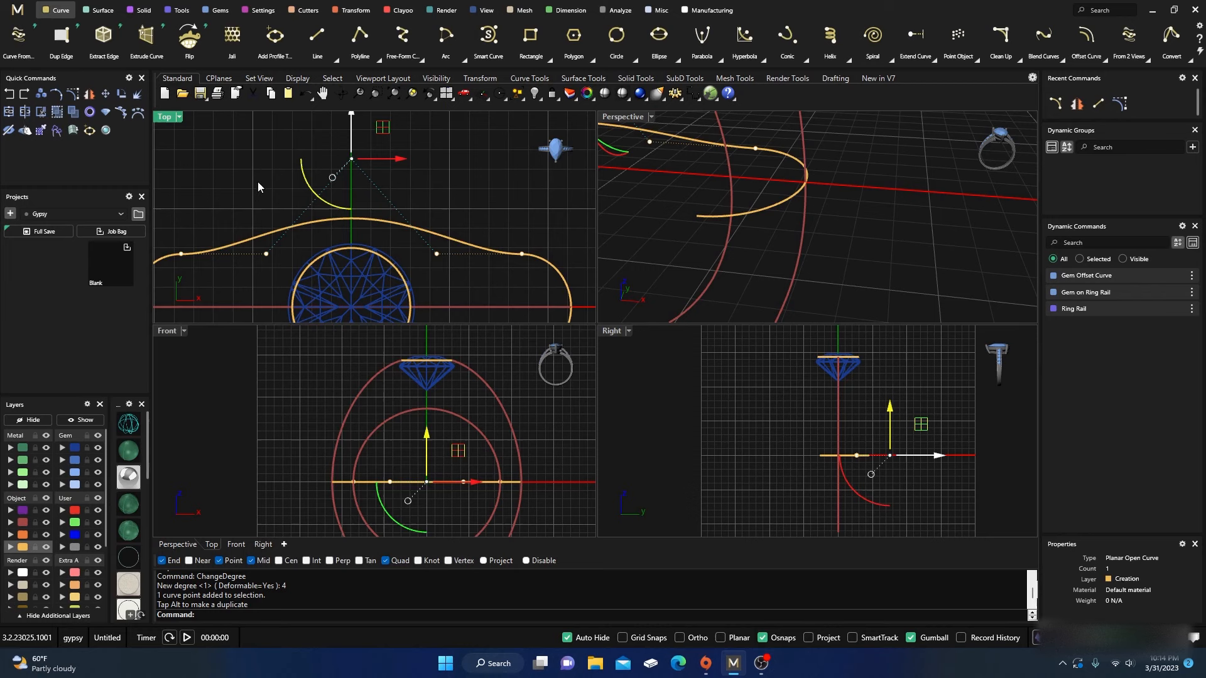
Scale the two control points flanking the curve's middle point horizontally inward toward the center in the Top view.
{"action": "key", "text": "F10"}
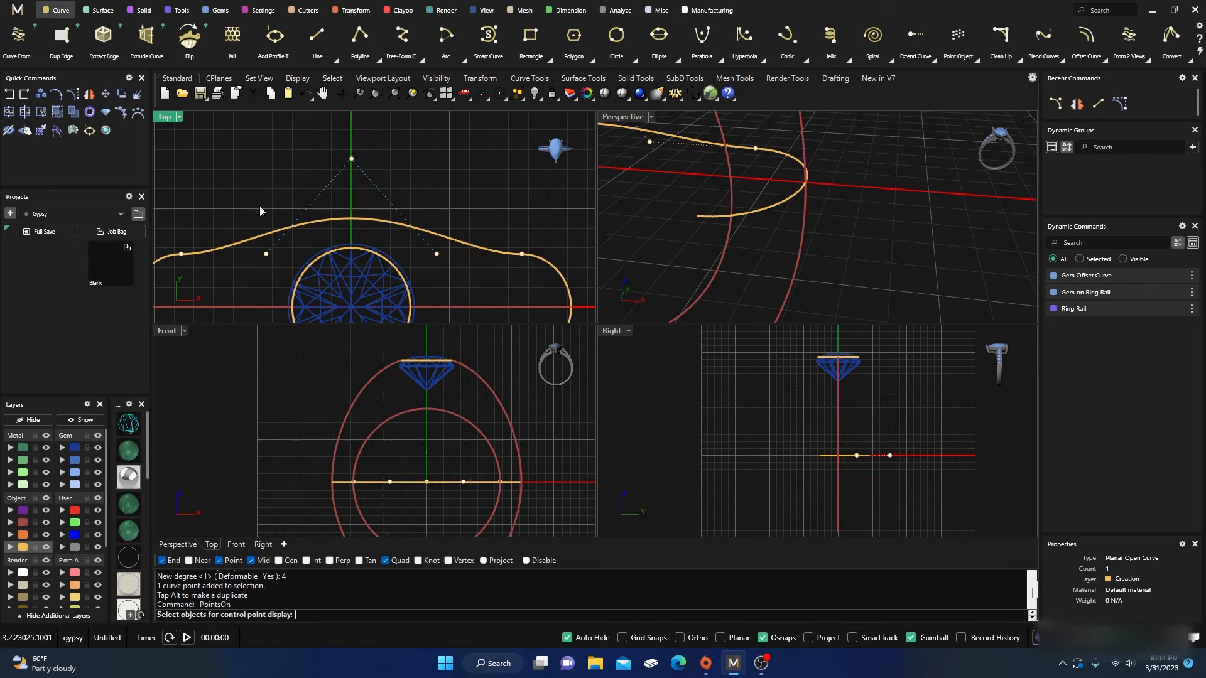
{"action": "right_click_drag", "start_coordinate": [268, 211], "coordinate": [283, 177]}
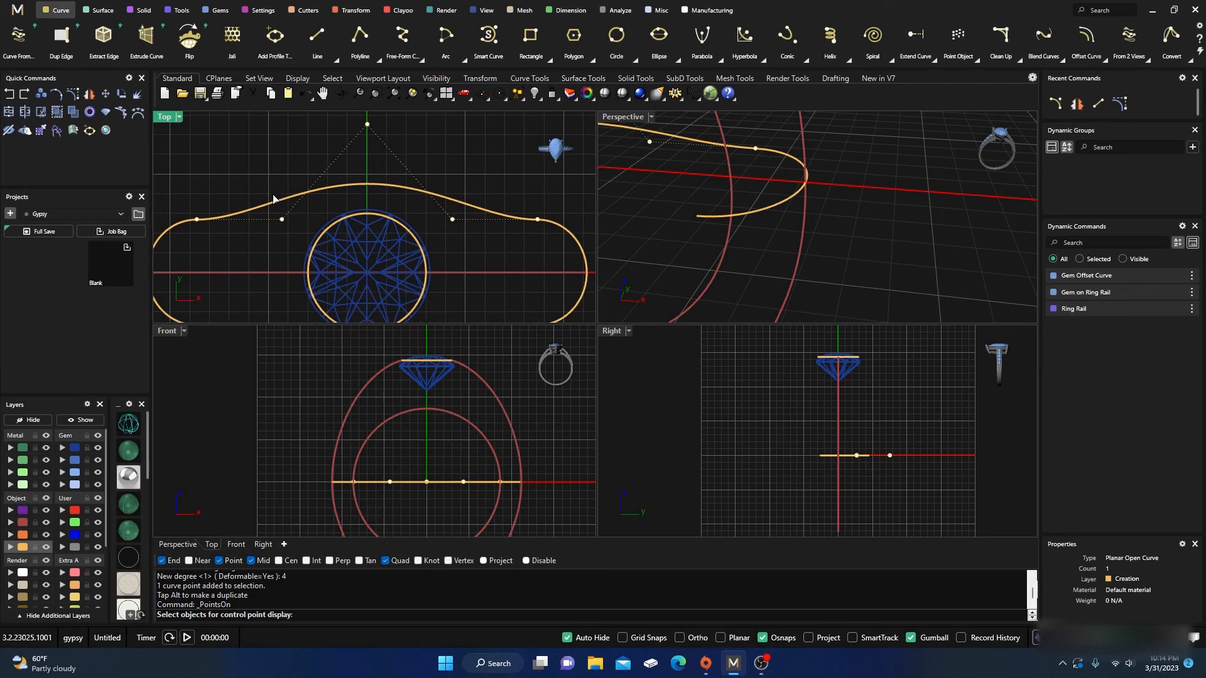
{"action": "left_click", "coordinate": [297, 226]}
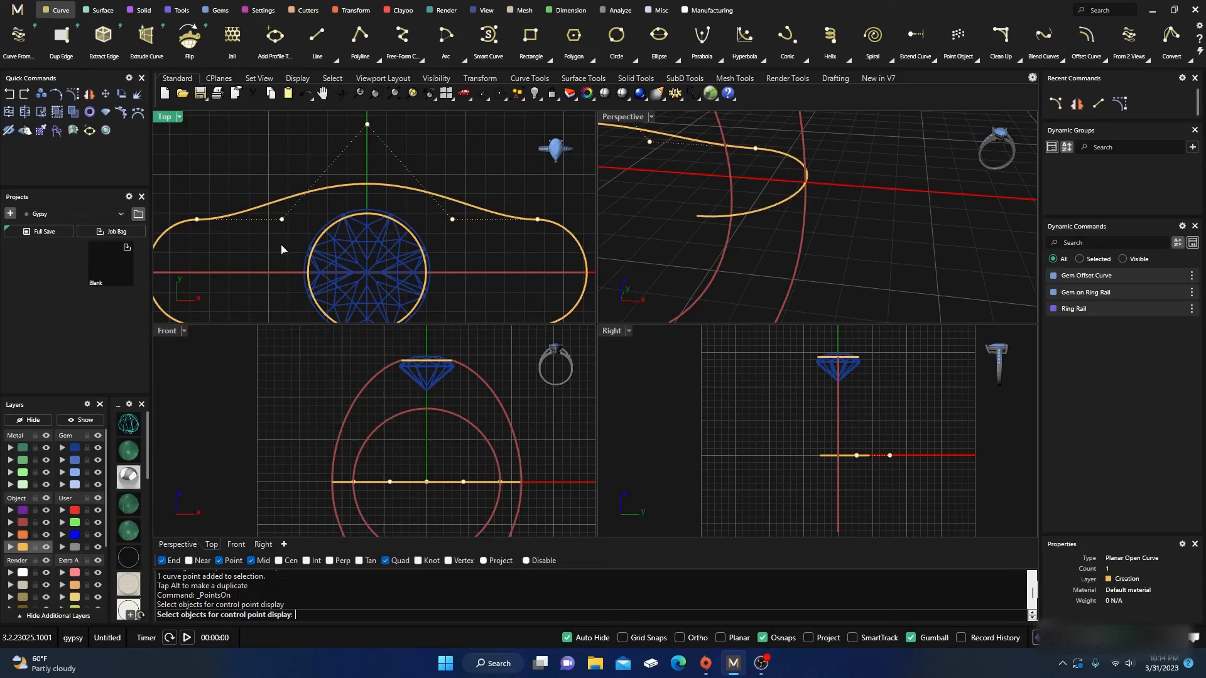
{"action": "key", "text": "Return"}
{"action": "left_click", "coordinate": [282, 219]}
{"action": "left_click", "coordinate": [452, 219], "text": "shift"}
{"action": "left_click_drag", "start_coordinate": [304, 219], "coordinate": [355, 216]}
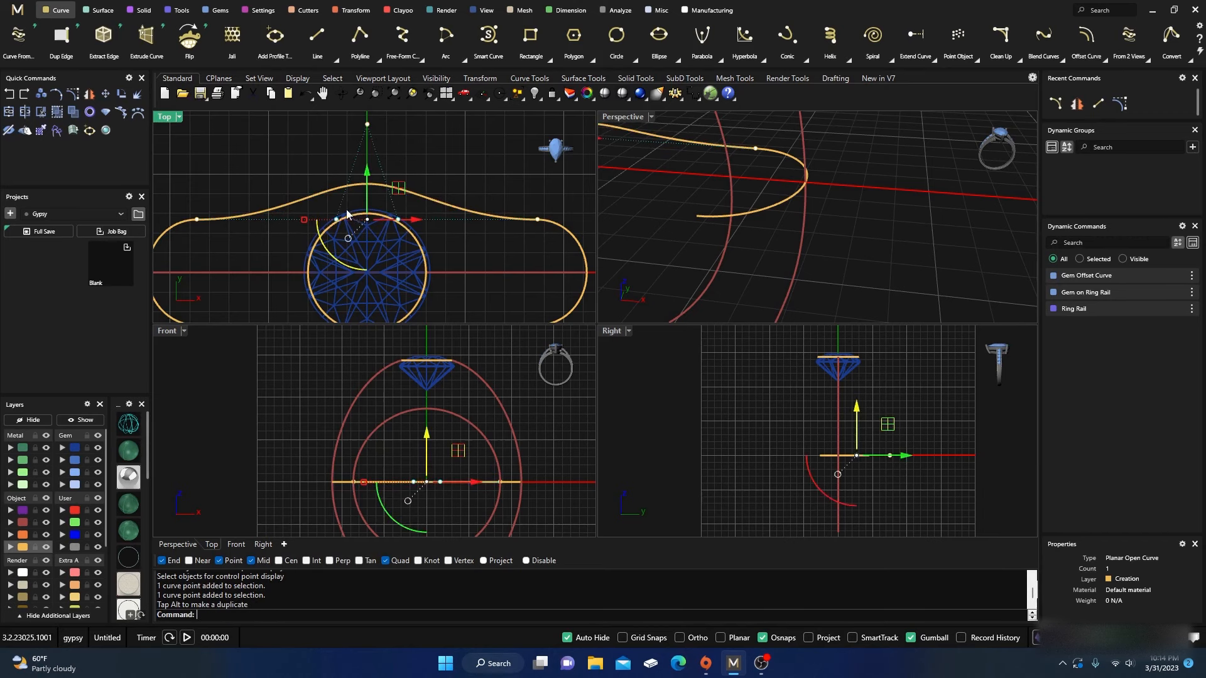
Mirror a copy of the bulging curve across the X axis from the origin 0,0,0 to the opposite side of the outline.
{"action": "left_click", "coordinate": [277, 137]}
{"action": "scroll", "coordinate": [308, 149], "scroll_direction": "down", "scroll_amount": 4}
{"action": "scroll", "coordinate": [307, 153], "scroll_direction": "down", "scroll_amount": 2}
{"action": "left_click", "coordinate": [329, 164]}
{"action": "left_click", "coordinate": [89, 94]}
{"action": "left_click", "coordinate": [194, 201]}
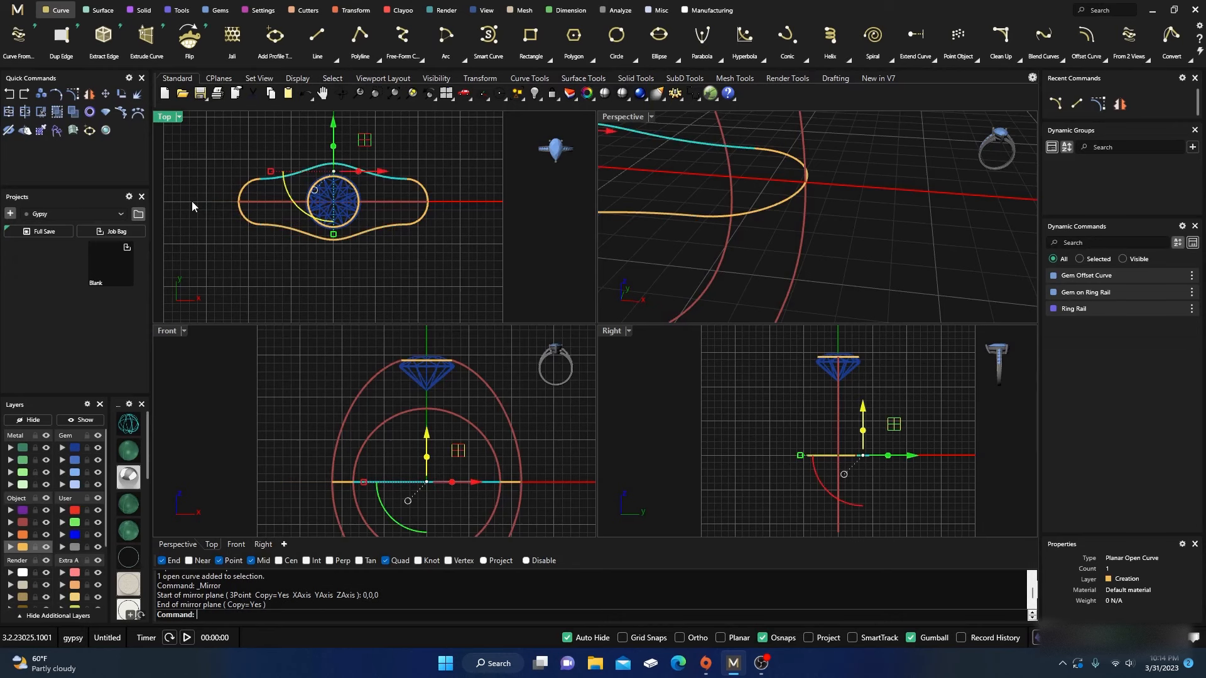
Join the two side arcs and the two bulging curves into one closed outline.
{"action": "left_click", "coordinate": [275, 229]}
{"action": "left_click", "coordinate": [246, 214], "text": "shift"}
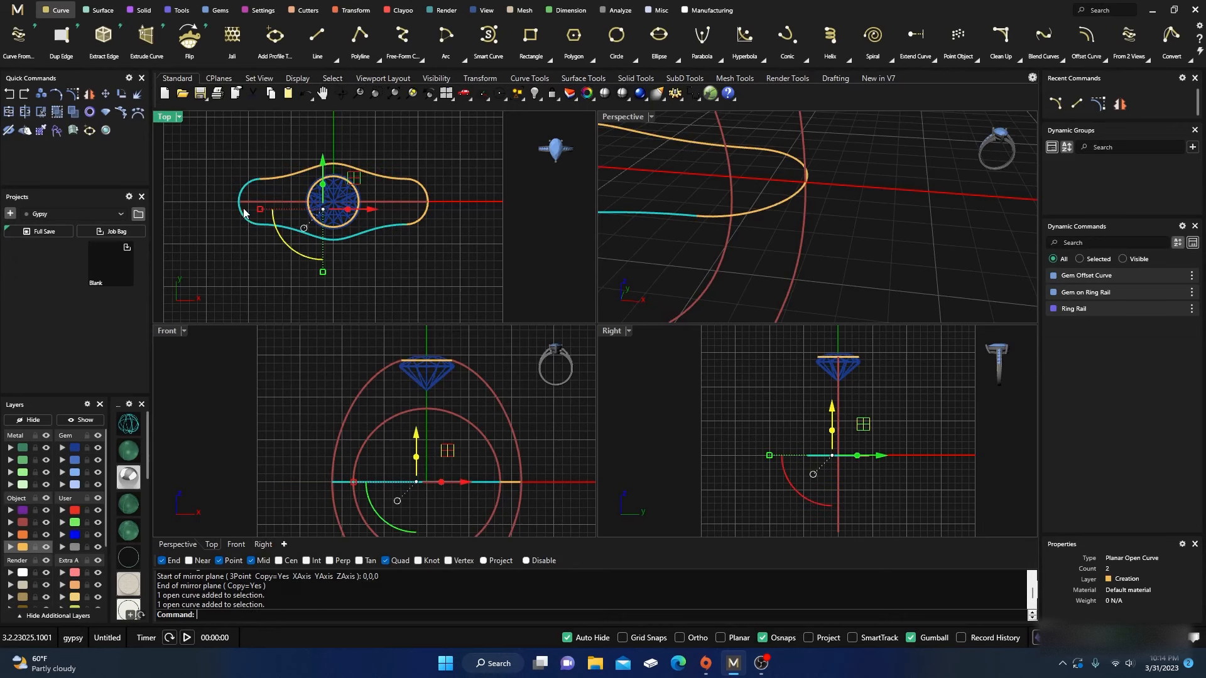
{"action": "left_click", "coordinate": [304, 171], "text": "shift"}
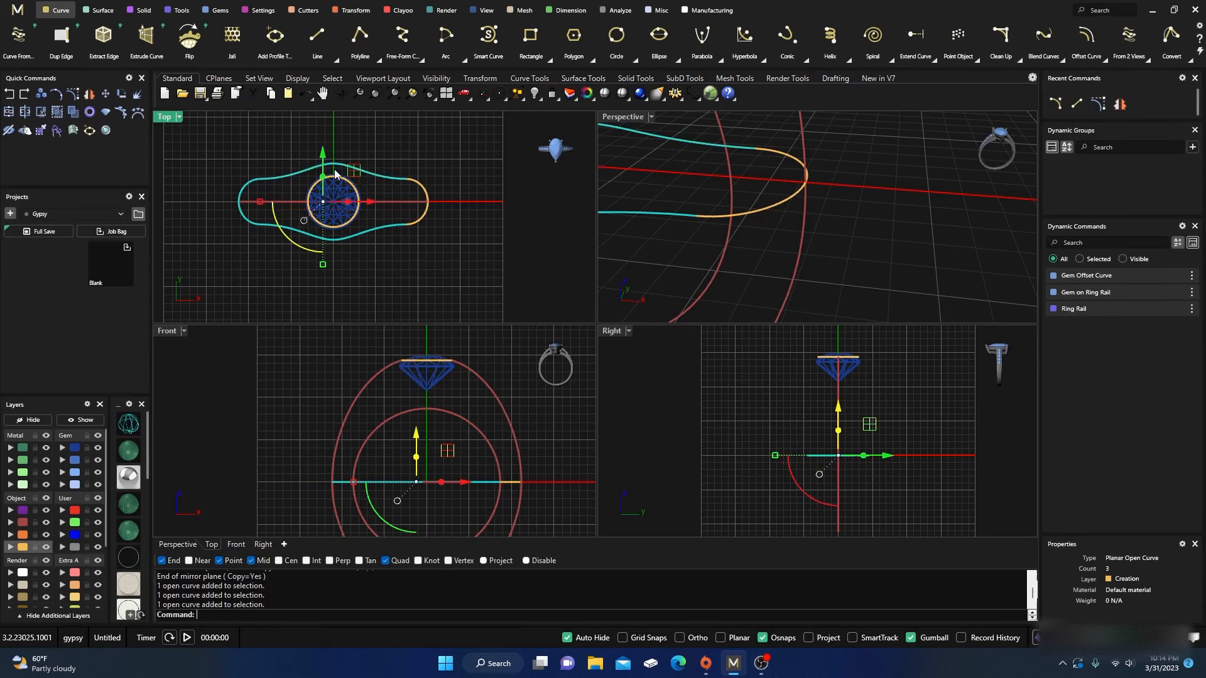
{"action": "left_click", "coordinate": [415, 179], "text": "shift"}
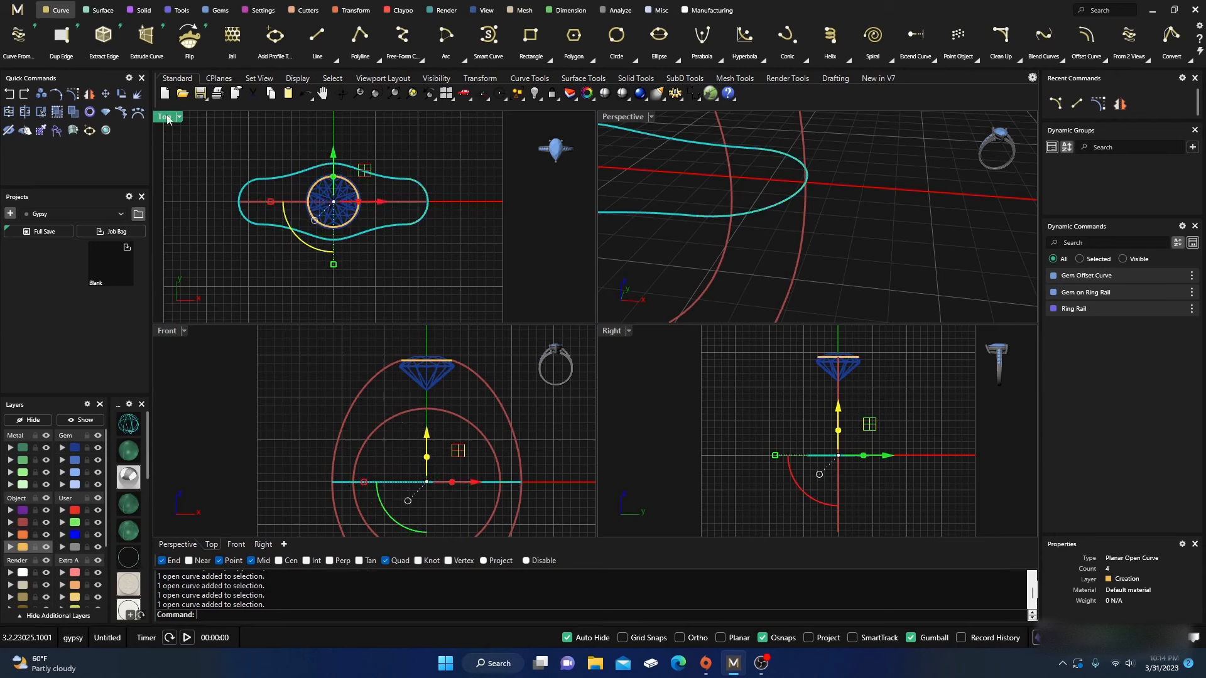
{"action": "left_click", "coordinate": [8, 113]}
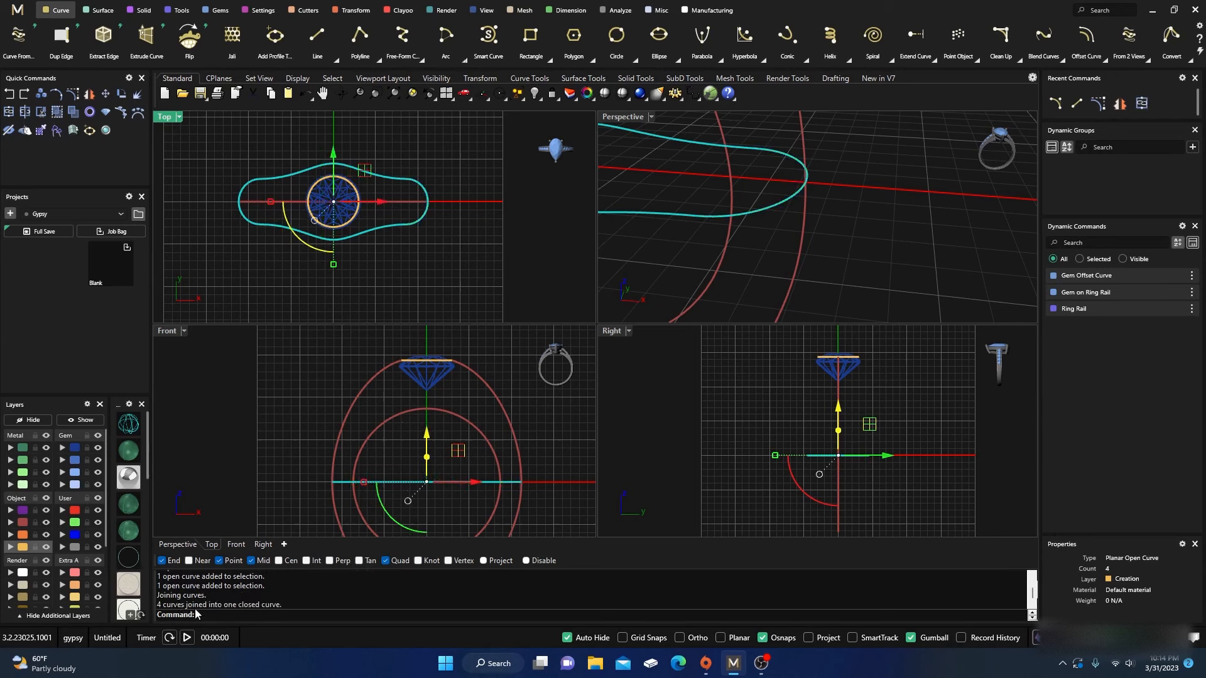
{"action": "left_click", "coordinate": [252, 387]}
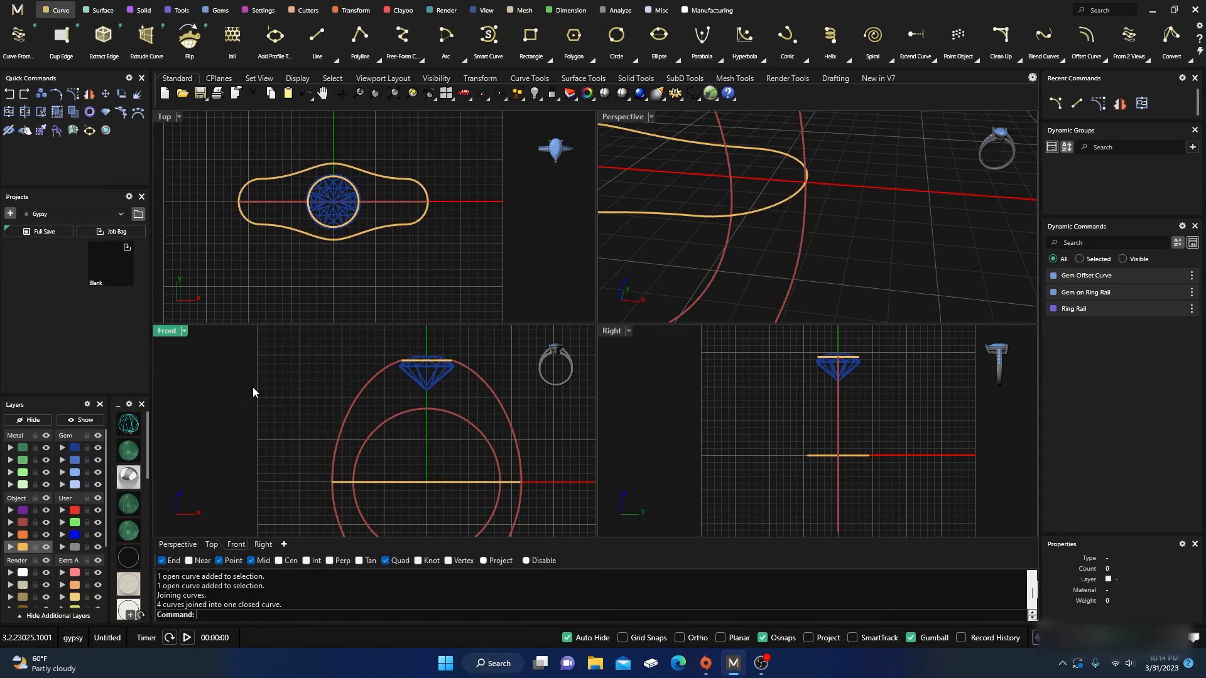
{"action": "left_click", "coordinate": [289, 224]}
{"action": "left_click", "coordinate": [397, 144]}
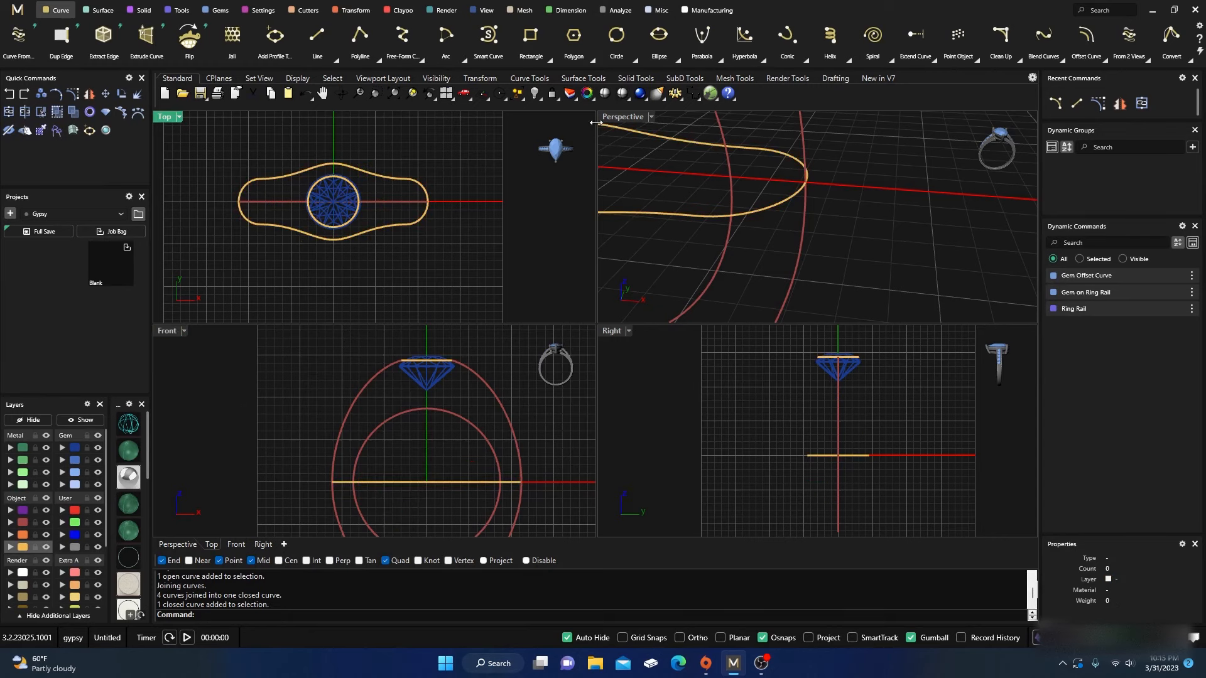
Draw a straight line centered on the bottom of the finger rail, running across the band's width in the Right view.
{"action": "double_click", "coordinate": [622, 116]}
{"action": "scroll", "coordinate": [572, 254], "scroll_direction": "down", "scroll_amount": 6}
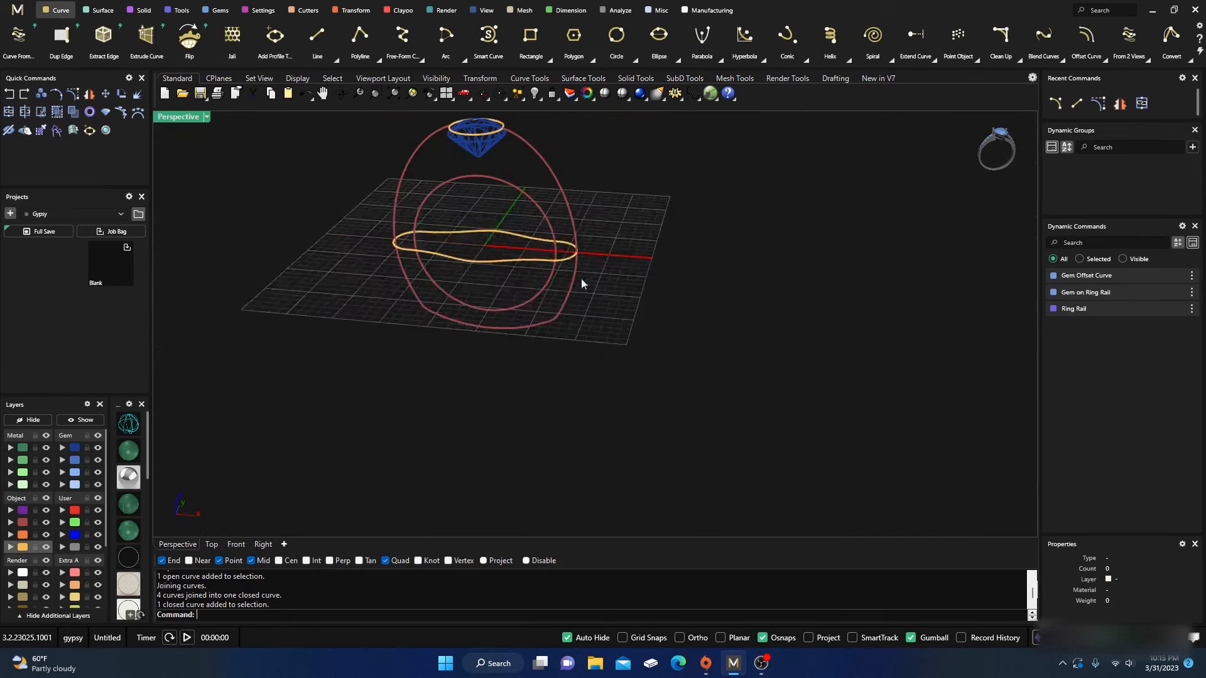
{"action": "right_click_drag", "start_coordinate": [587, 315], "coordinate": [540, 295]}
{"action": "scroll", "coordinate": [540, 295], "scroll_direction": "down", "scroll_amount": 3}
{"action": "left_click", "coordinate": [317, 36]}
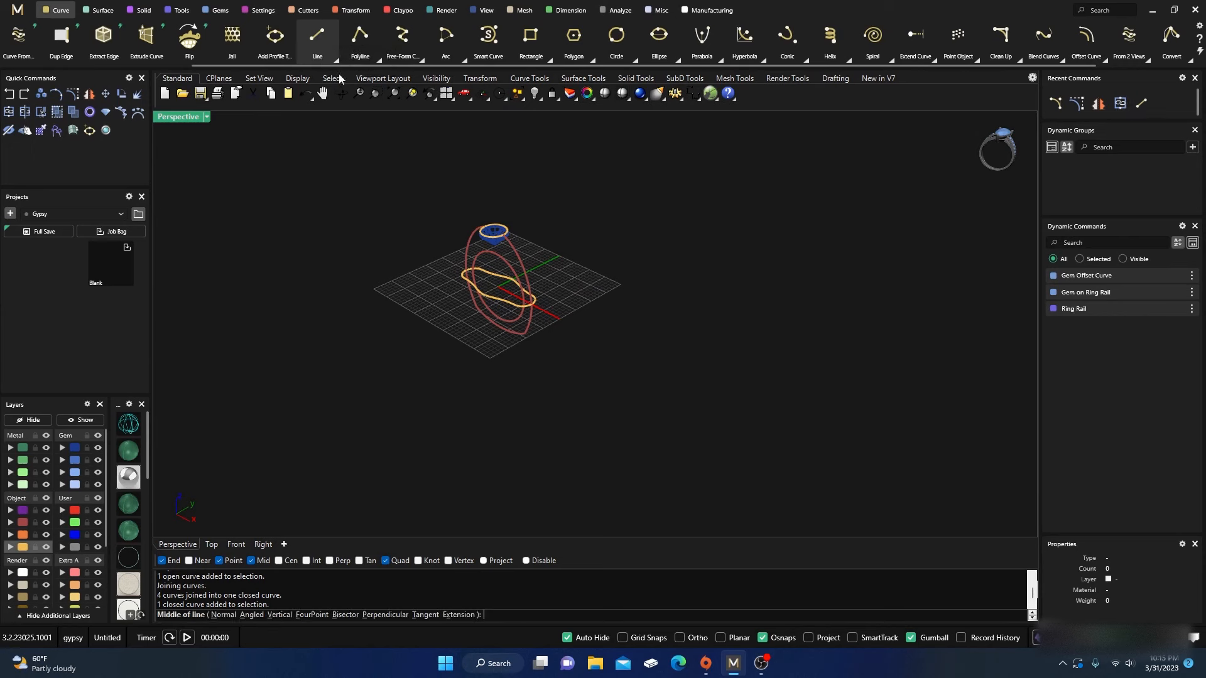
{"action": "scroll", "coordinate": [491, 340], "scroll_direction": "up", "scroll_amount": 1}
{"action": "scroll", "coordinate": [491, 340], "scroll_direction": "up", "scroll_amount": 4}
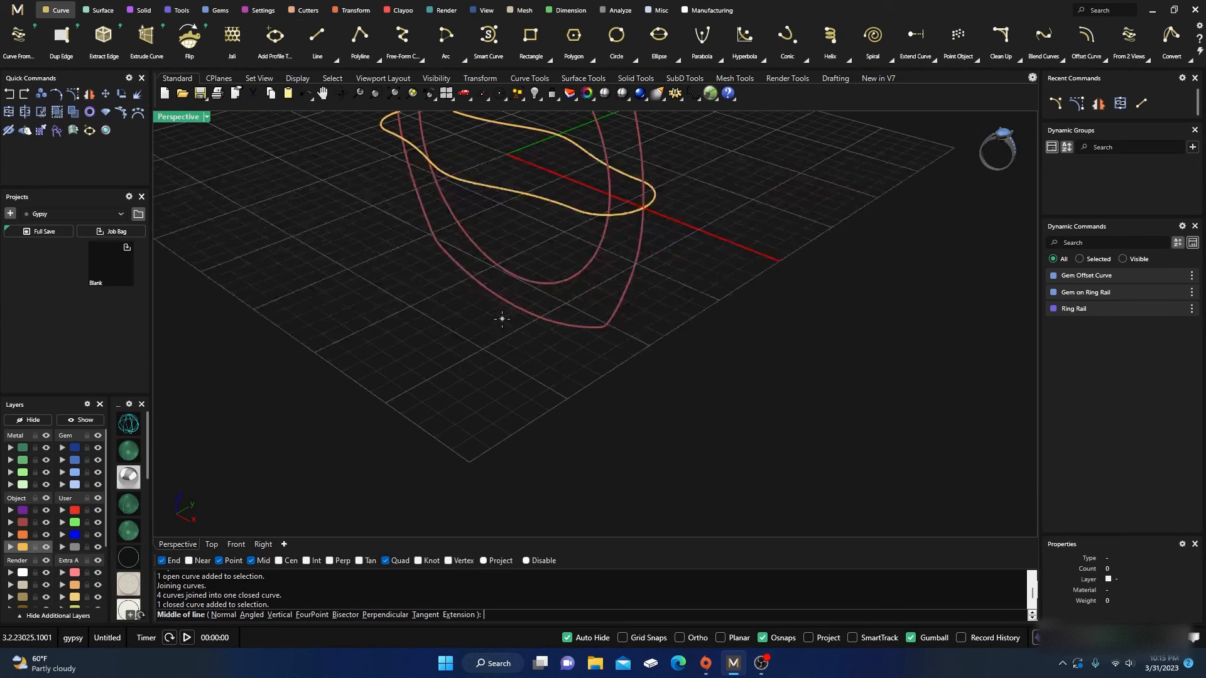
{"action": "left_click", "coordinate": [513, 273]}
{"action": "key", "text": "ctrl+m"}
{"action": "left_click", "coordinate": [776, 468]}
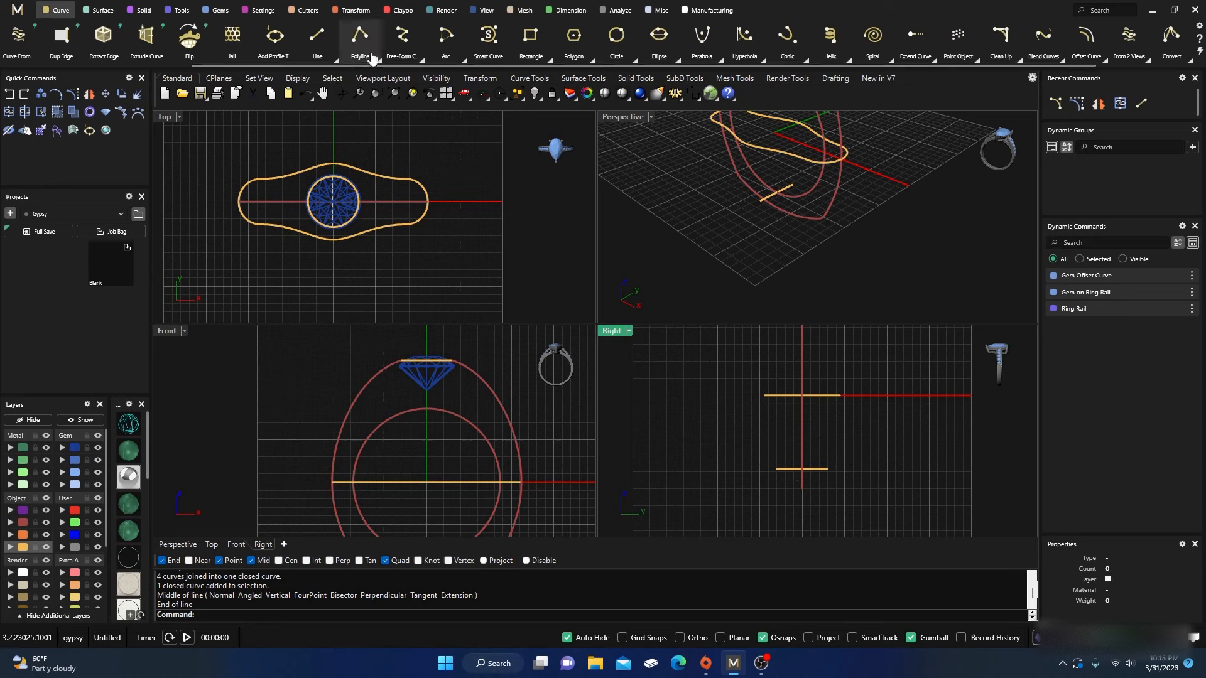
Draw an arc in the Right view between the short line's end points, with its start direction pointing straight down.
{"action": "left_click", "coordinate": [462, 59]}
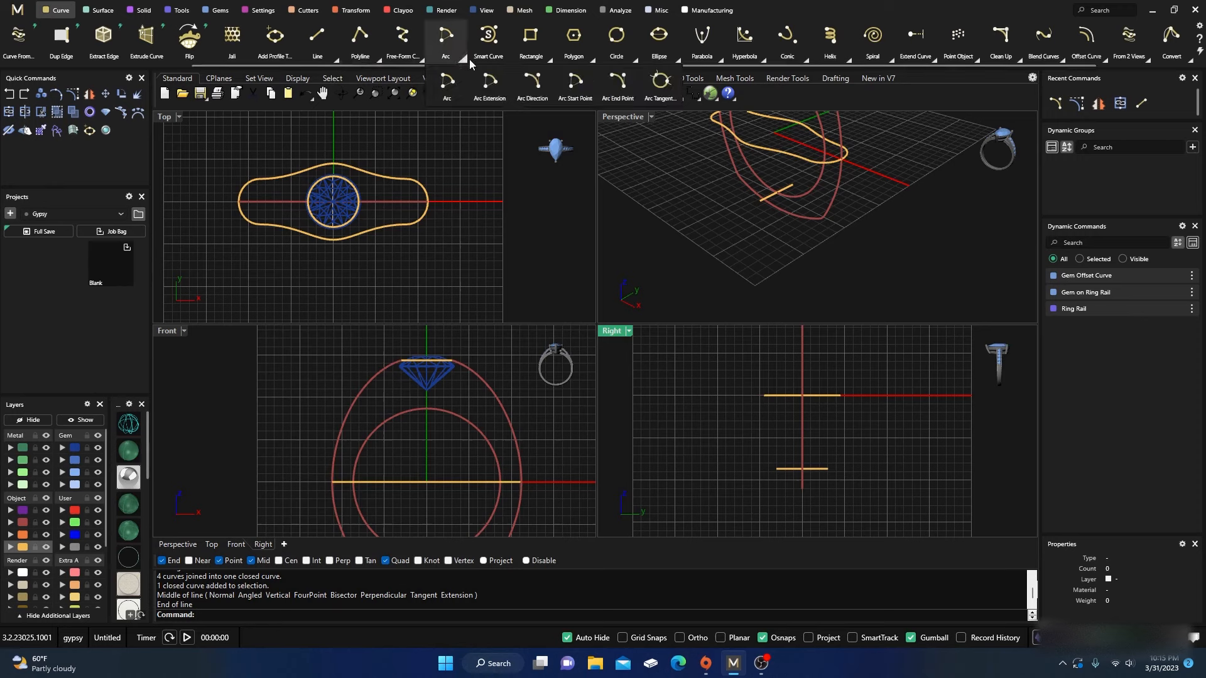
{"action": "left_click", "coordinate": [776, 468]}
{"action": "left_click", "coordinate": [777, 502]}
{"action": "left_click", "coordinate": [828, 469]}
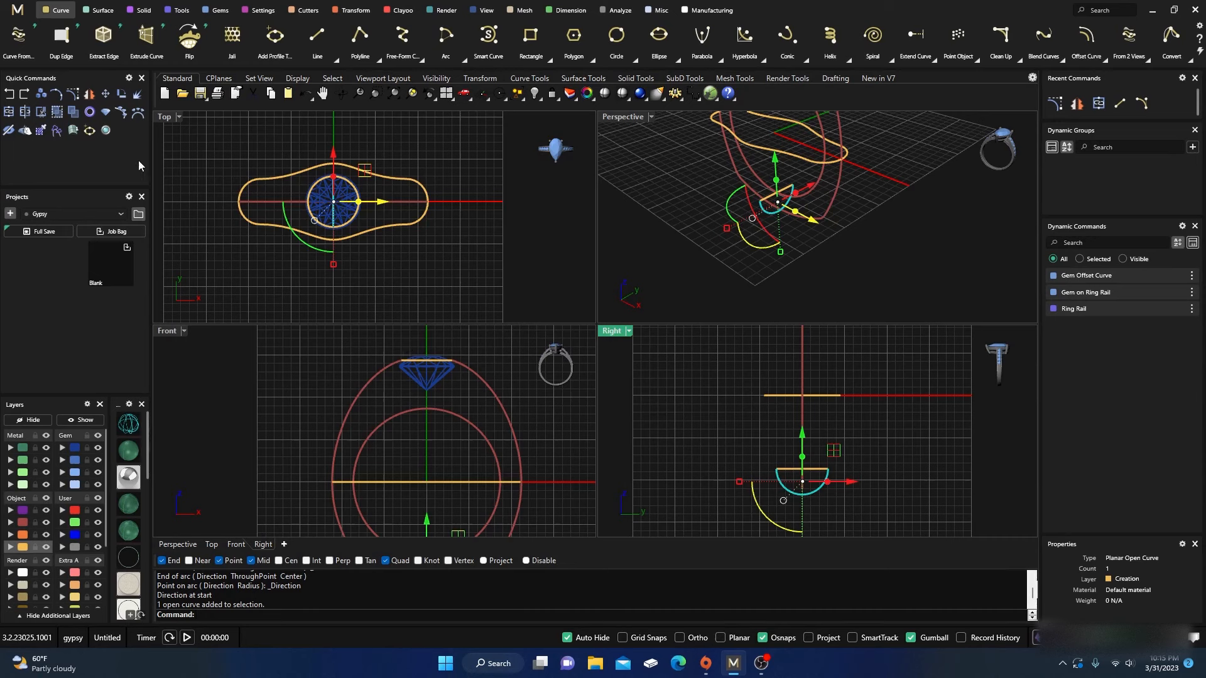
Raise the arc's three lower control points to the outside rail's bottom in the Right view, and delete the straight line closing the arc.
{"action": "left_click", "coordinate": [72, 99]}
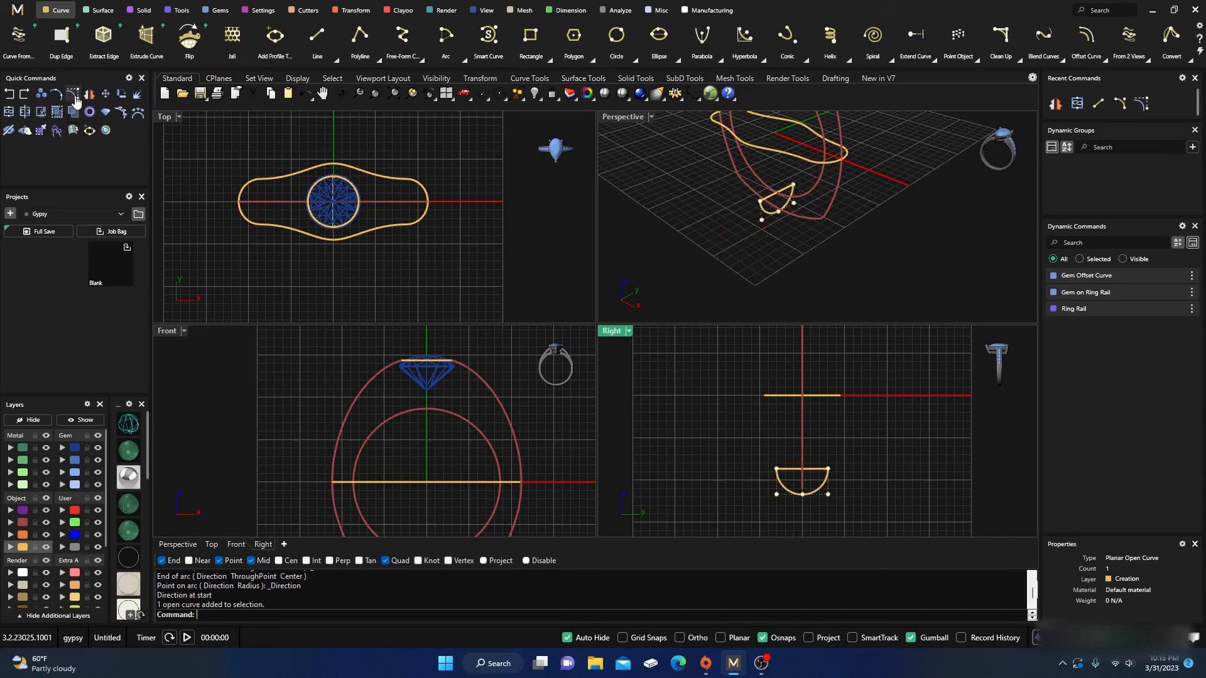
{"action": "left_click_drag", "start_coordinate": [838, 489], "coordinate": [774, 475]}
{"action": "scroll", "coordinate": [785, 497], "scroll_direction": "up", "scroll_amount": 3}
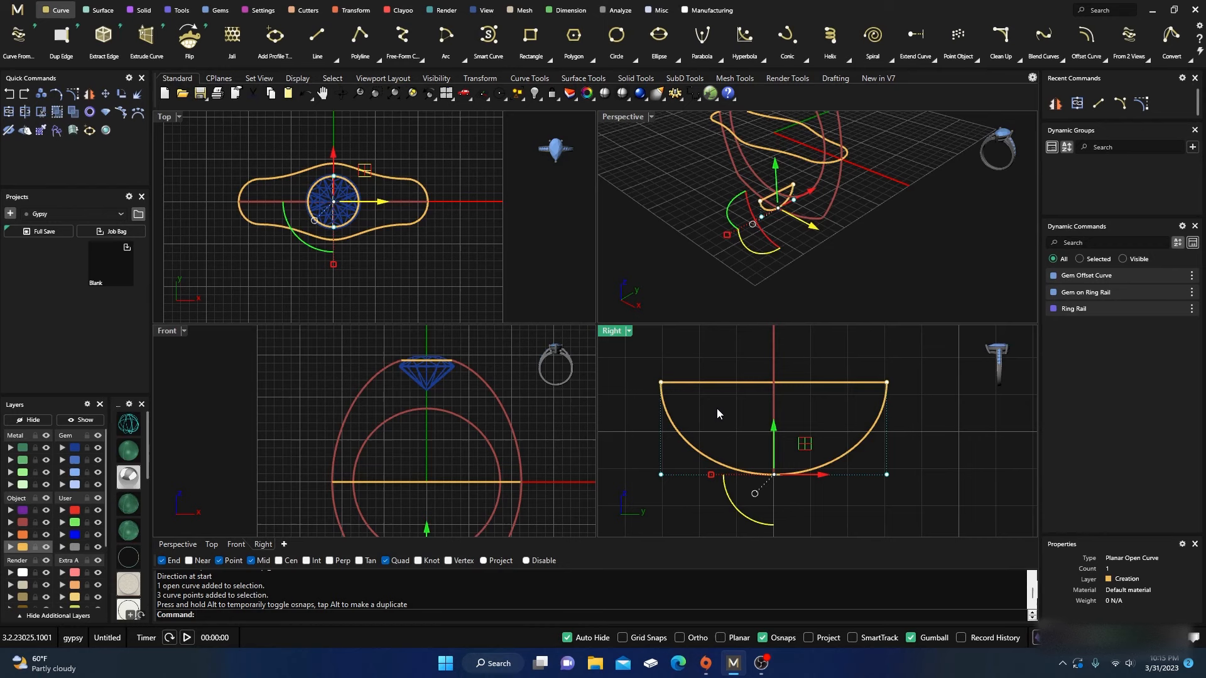
{"action": "key", "text": "Escape"}
{"action": "left_click", "coordinate": [728, 383]}
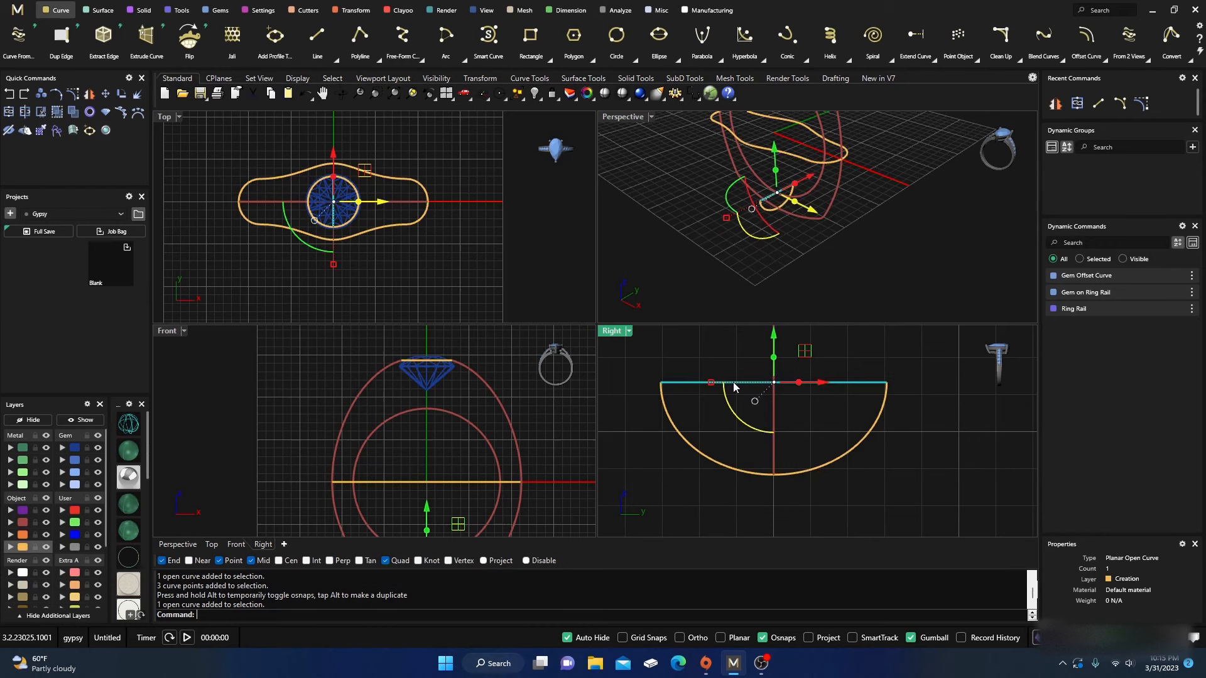
{"action": "key", "text": "Delete"}
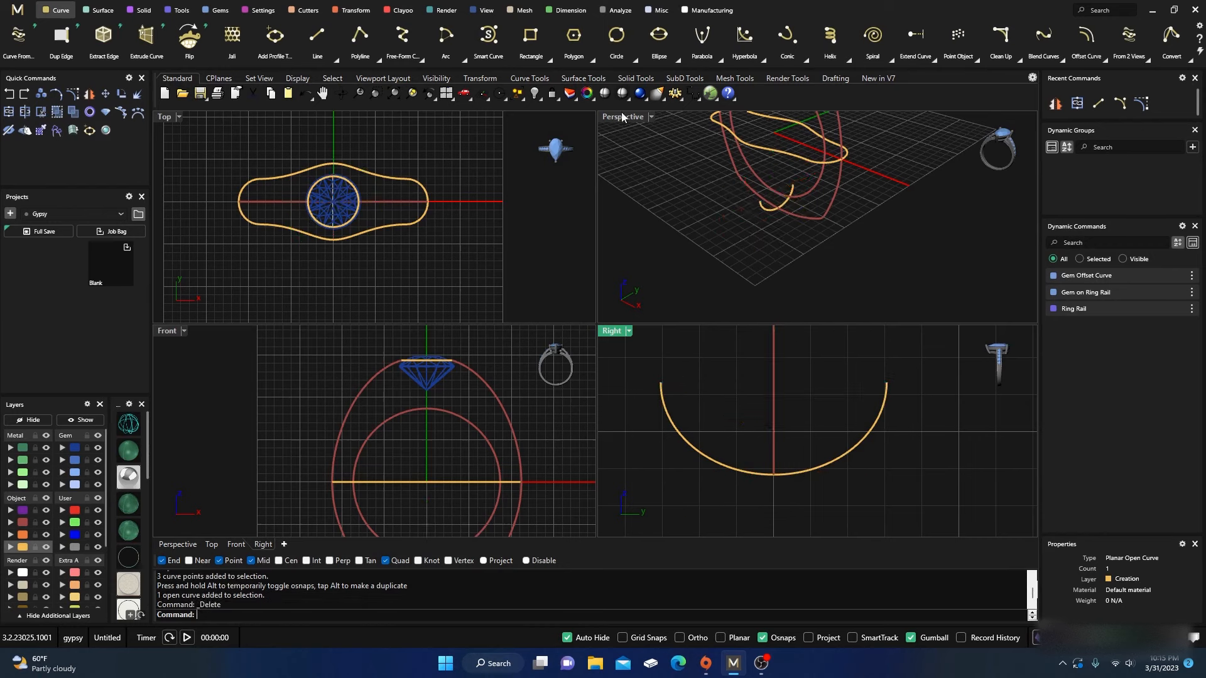
Draw a straight line in the Right view from the gem circle's outer edge down to the bottom arc's end point.
{"action": "scroll", "coordinate": [763, 469], "scroll_direction": "down", "scroll_amount": 5}
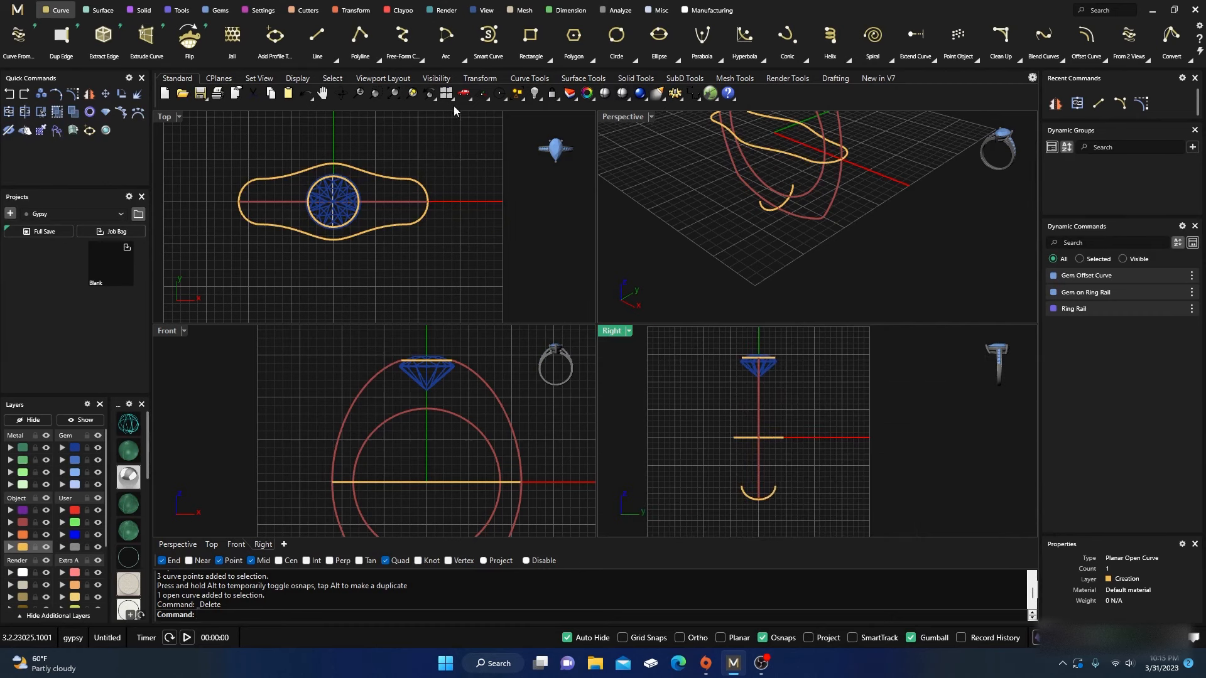
{"action": "left_click", "coordinate": [316, 40]}
{"action": "scroll", "coordinate": [711, 367], "scroll_direction": "down", "scroll_amount": 1}
{"action": "left_click", "coordinate": [733, 471]}
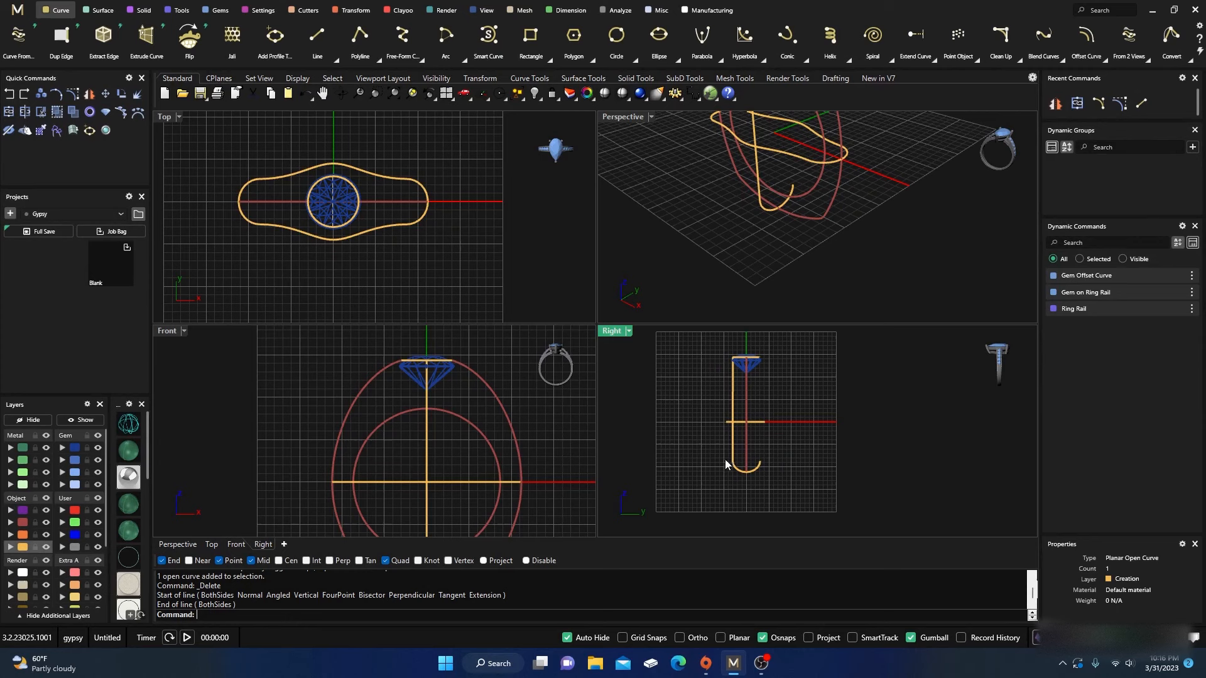
Change the degree of the new vertical side line to 3 with ChangeDegree.
{"action": "left_click", "coordinate": [735, 410]}
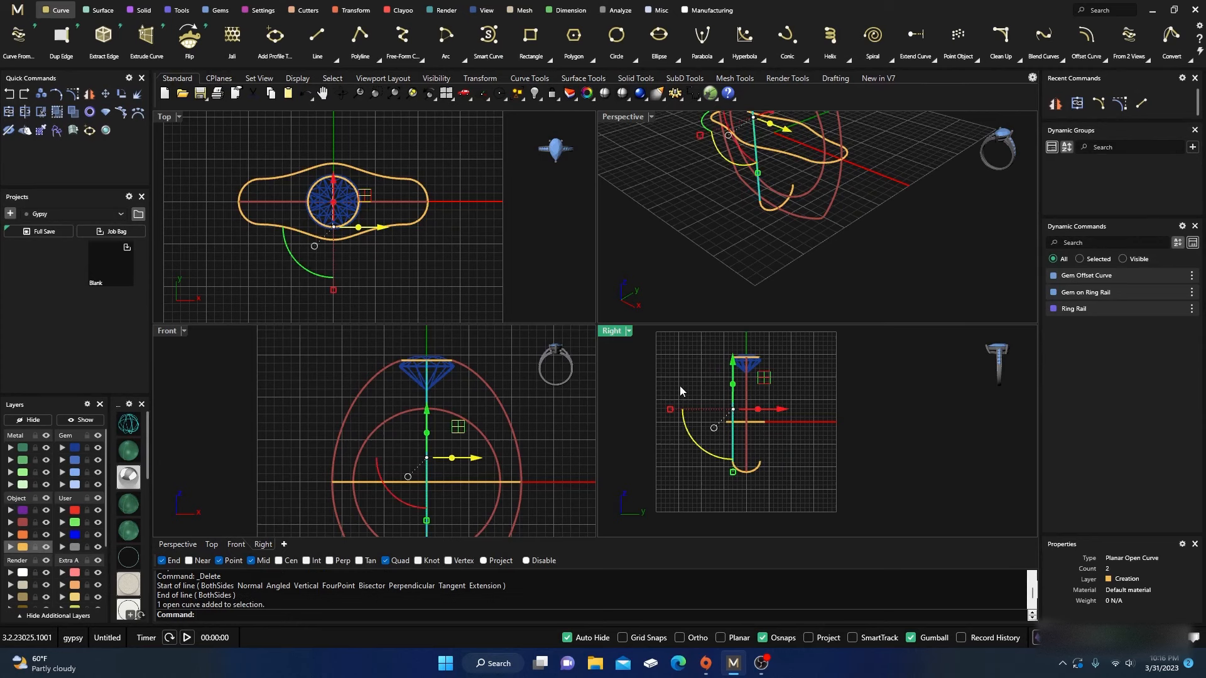
{"action": "type", "text": "ChangeDegree"}
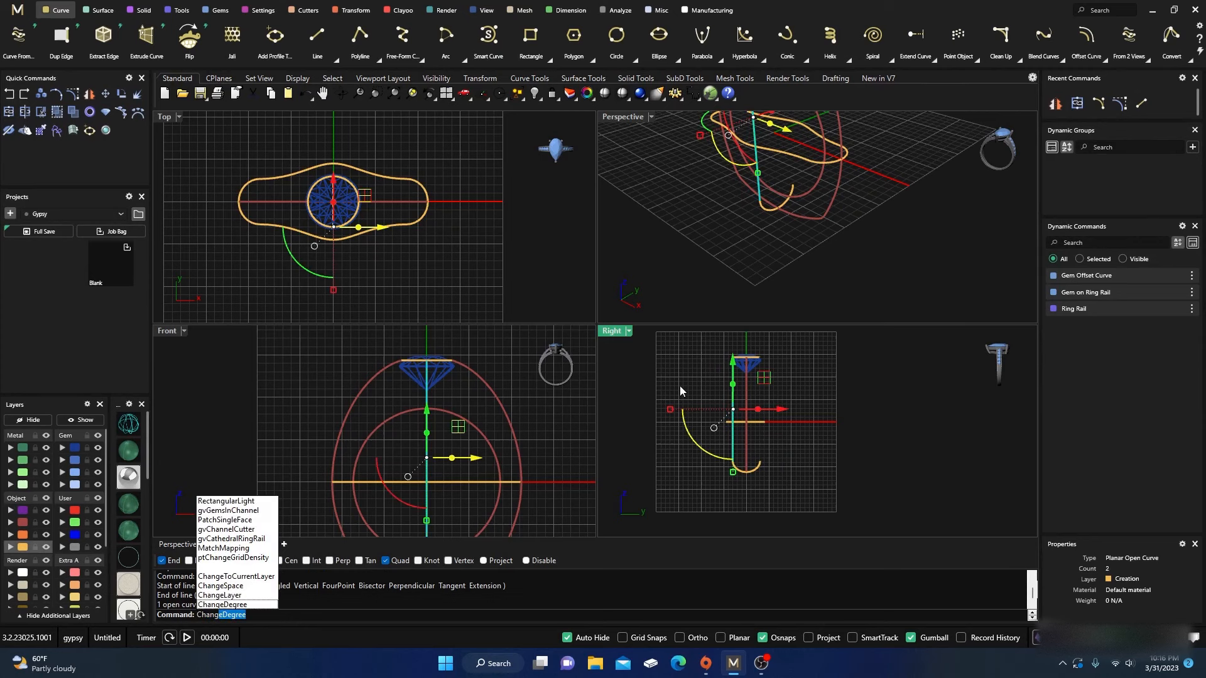
{"action": "key", "text": "Return"}
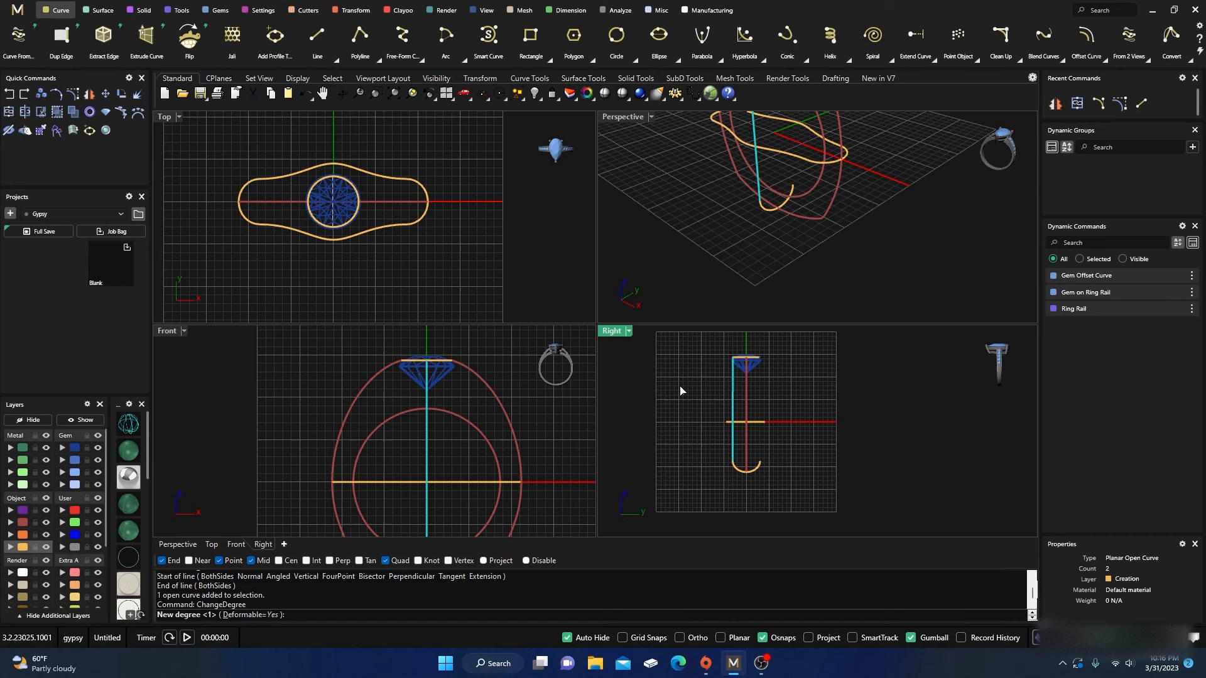
{"action": "type", "text": "3"}
{"action": "key", "text": "Return"}
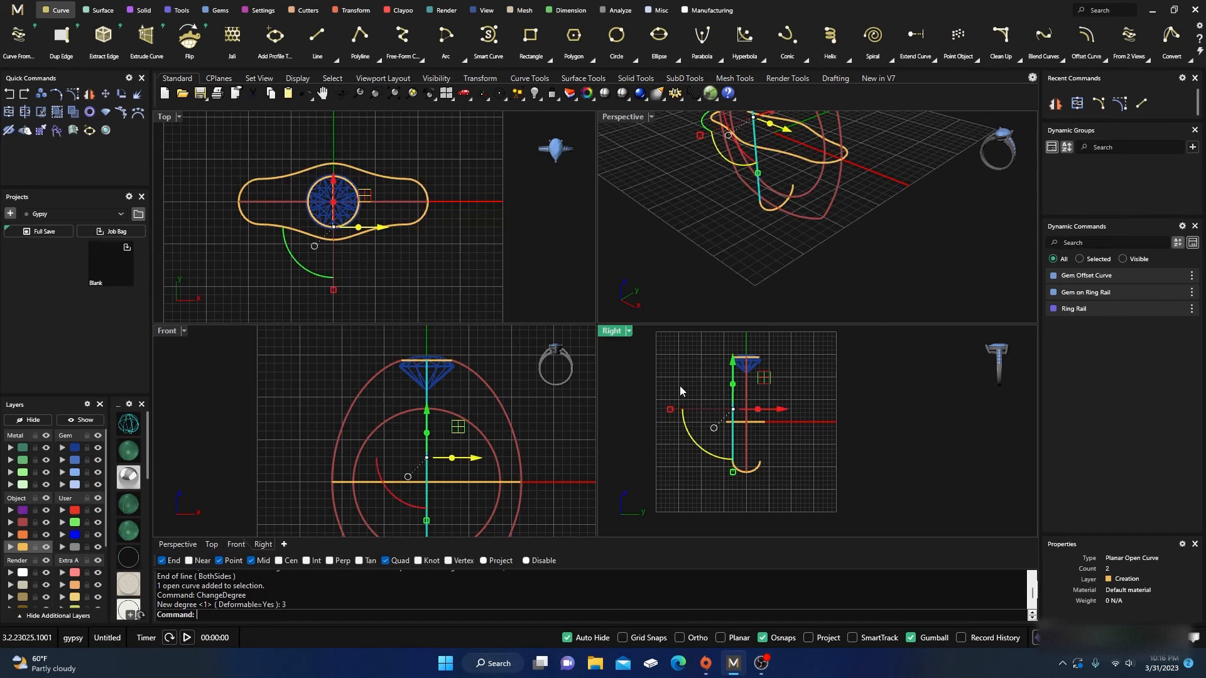
Show the side line's control points and move the upper inner one outward and up, bulging the curve beside the gem in the Right view.
{"action": "left_click", "coordinate": [71, 95]}
{"action": "scroll", "coordinate": [738, 369], "scroll_direction": "up", "scroll_amount": 6}
{"action": "left_click", "coordinate": [727, 411]}
{"action": "left_click_drag", "start_coordinate": [758, 380], "coordinate": [689, 344]}
{"action": "scroll", "coordinate": [705, 344], "scroll_direction": "up", "scroll_amount": 2}
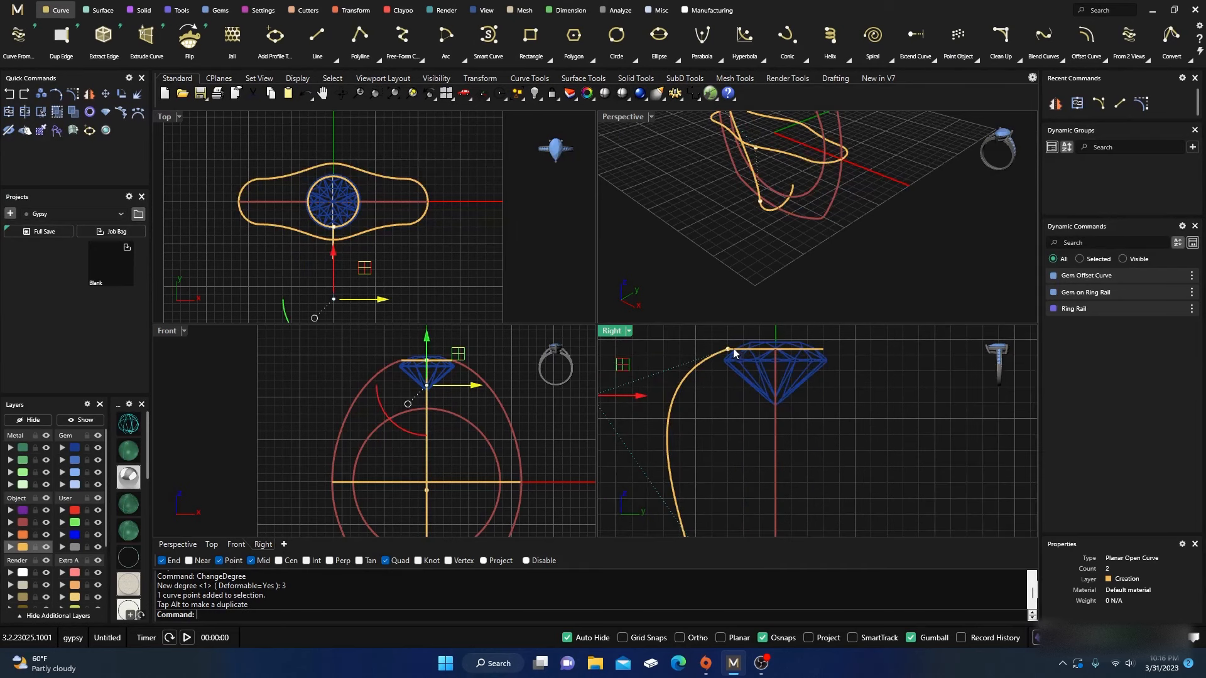
{"action": "scroll", "coordinate": [708, 359], "scroll_direction": "down", "scroll_amount": 2}
{"action": "left_click_drag", "start_coordinate": [695, 350], "coordinate": [695, 358]}
{"action": "right_click_drag", "start_coordinate": [695, 358], "coordinate": [724, 378]}
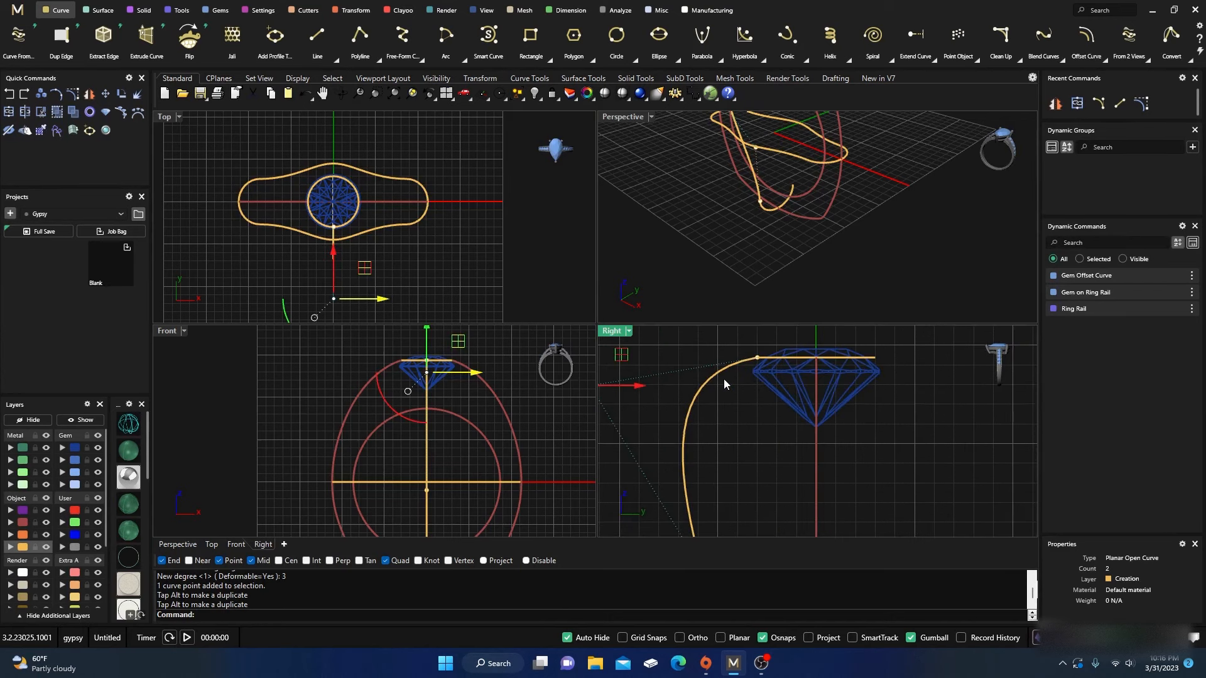
{"action": "scroll", "coordinate": [710, 371], "scroll_direction": "down", "scroll_amount": 3}
{"action": "scroll", "coordinate": [721, 443], "scroll_direction": "up", "scroll_amount": 2}
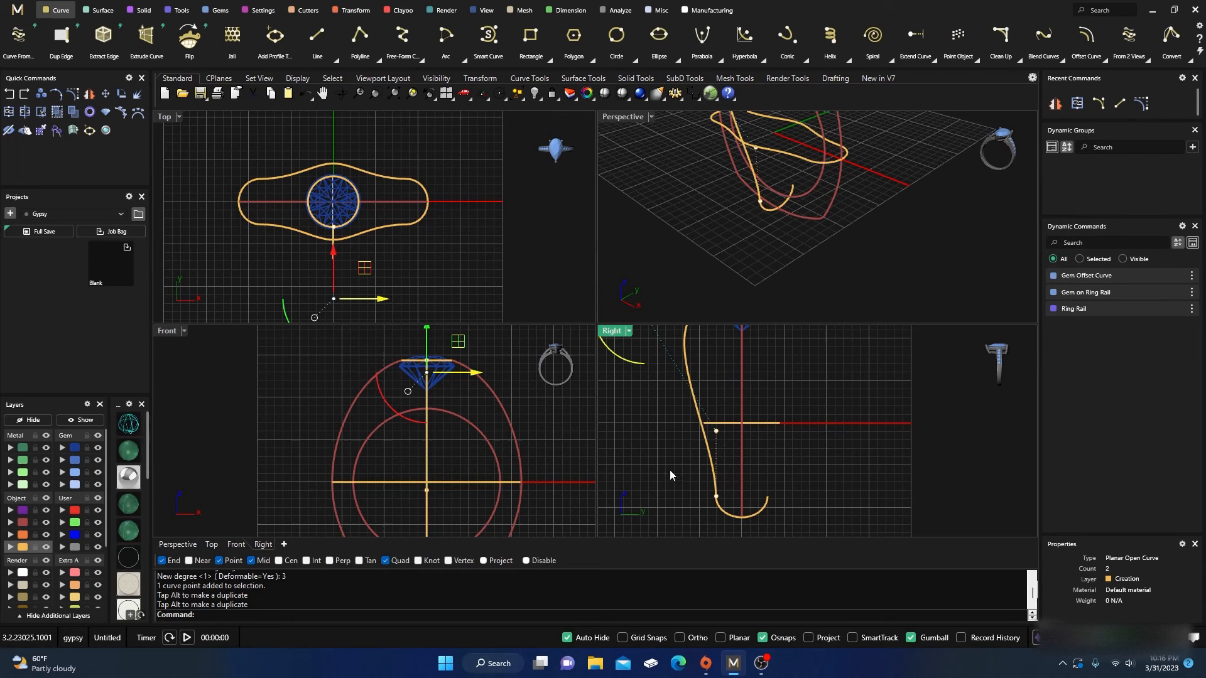
{"action": "key", "text": "Escape"}
Show the side curve's edit points and snap the one near the Top-view outline onto the outline's edge in the Right view.
{"action": "left_click", "coordinate": [699, 443]}
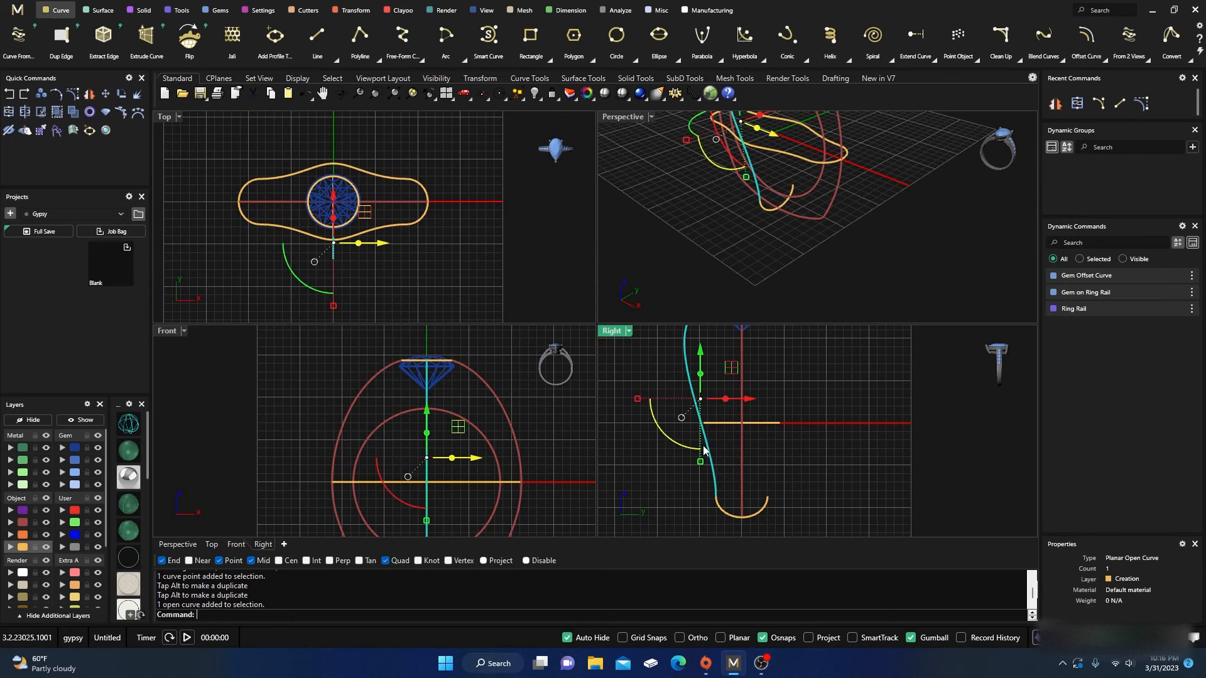
{"action": "left_click", "coordinate": [56, 97]}
{"action": "left_click_drag", "start_coordinate": [700, 420], "coordinate": [704, 423]}
{"action": "scroll", "coordinate": [719, 502], "scroll_direction": "up", "scroll_amount": 6}
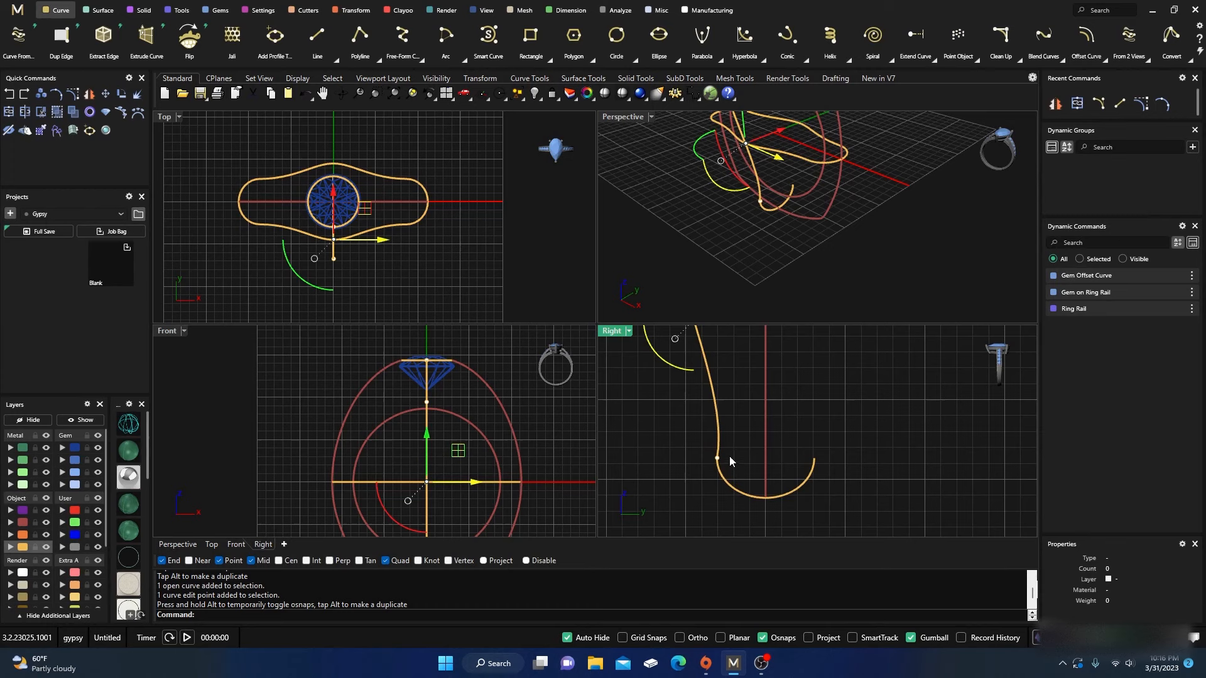
{"action": "scroll", "coordinate": [724, 466], "scroll_direction": "up", "scroll_amount": 8}
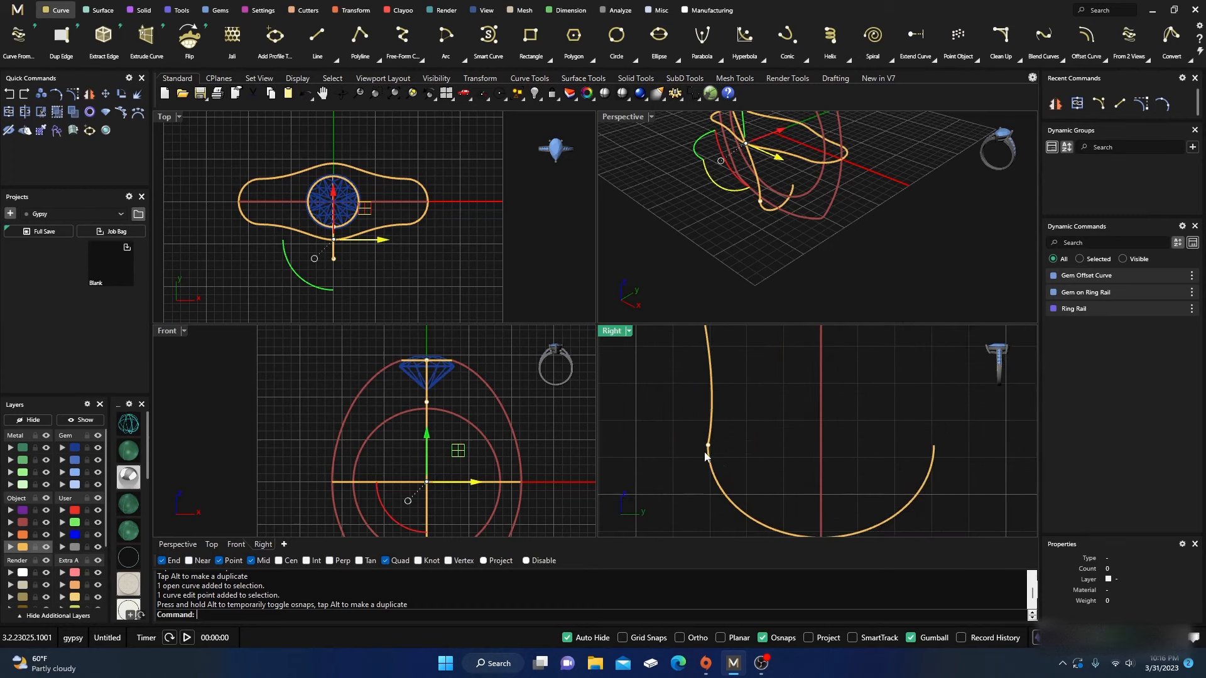
{"action": "scroll", "coordinate": [716, 459], "scroll_direction": "down", "scroll_amount": 4}
{"action": "scroll", "coordinate": [712, 458], "scroll_direction": "up", "scroll_amount": 2}
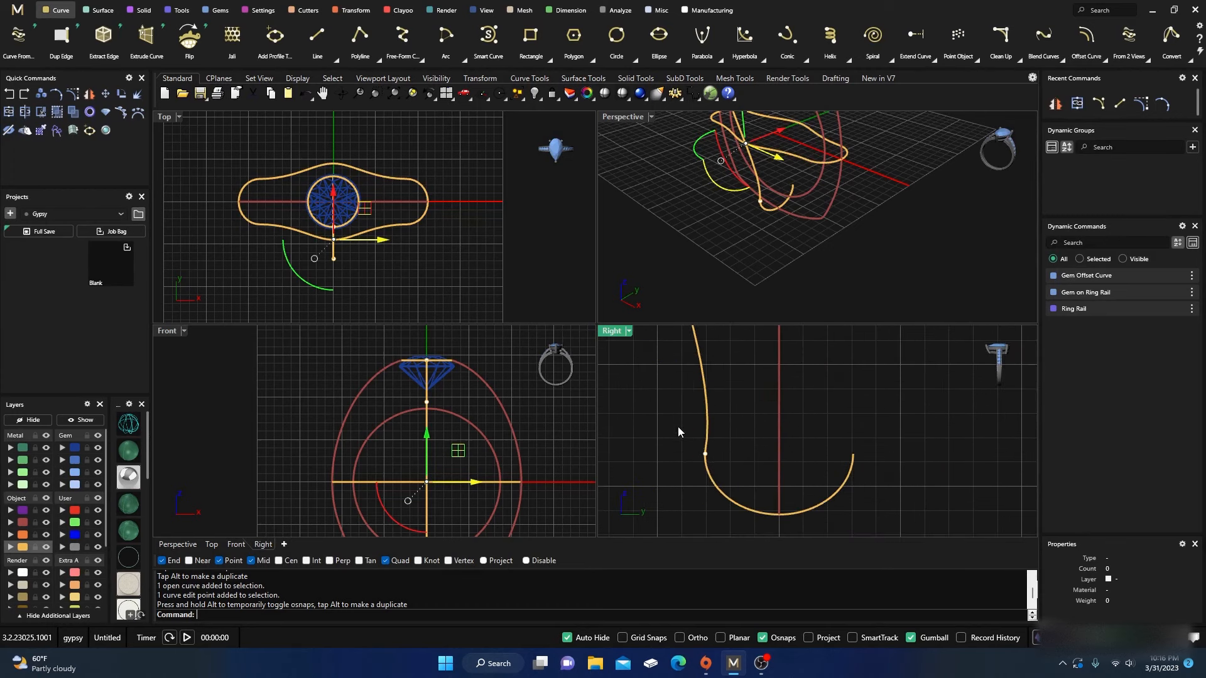
{"action": "scroll", "coordinate": [702, 491], "scroll_direction": "down", "scroll_amount": 1}
{"action": "key", "text": "Escape"}
{"action": "scroll", "coordinate": [702, 490], "scroll_direction": "down", "scroll_amount": 4}
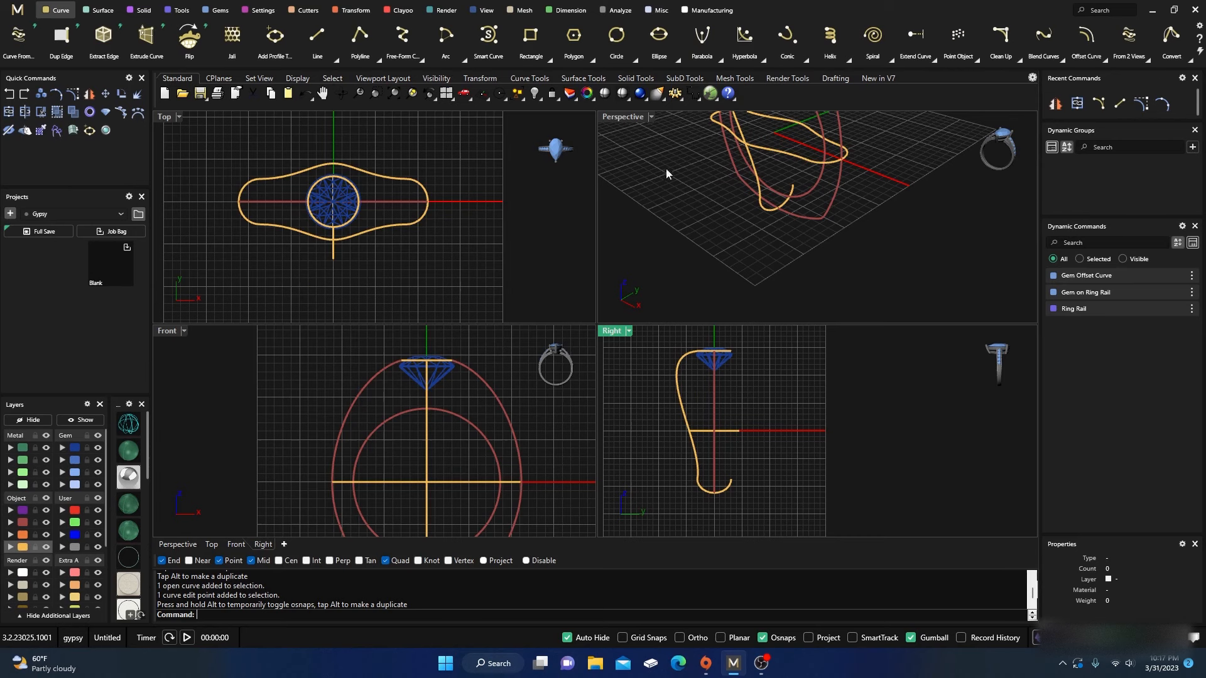
Mirror a copy of the side curve to the ring's opposite side across the X axis, starting the mirror plane at 0,0,0.
{"action": "double_click", "coordinate": [627, 118]}
{"action": "right_click_drag", "start_coordinate": [622, 188], "coordinate": [569, 370]}
{"action": "left_click", "coordinate": [518, 317]}
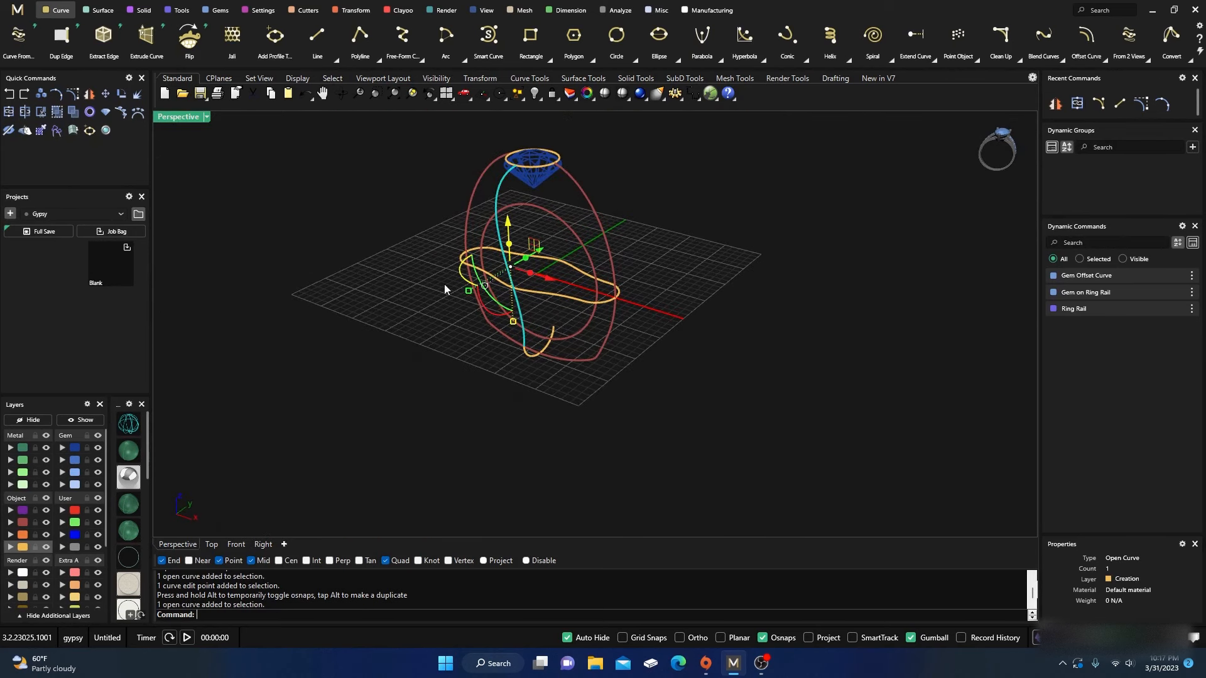
{"action": "left_click", "coordinate": [89, 93]}
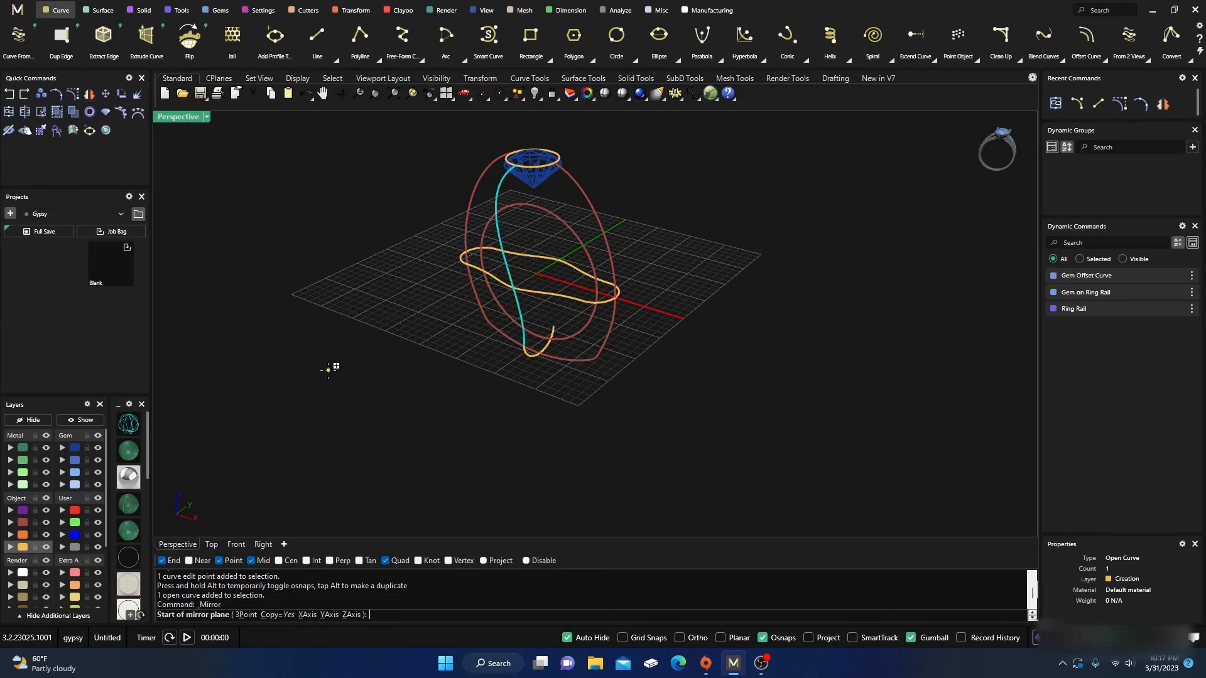
{"action": "type", "text": "0,0,0"}
{"action": "key", "text": "Return"}
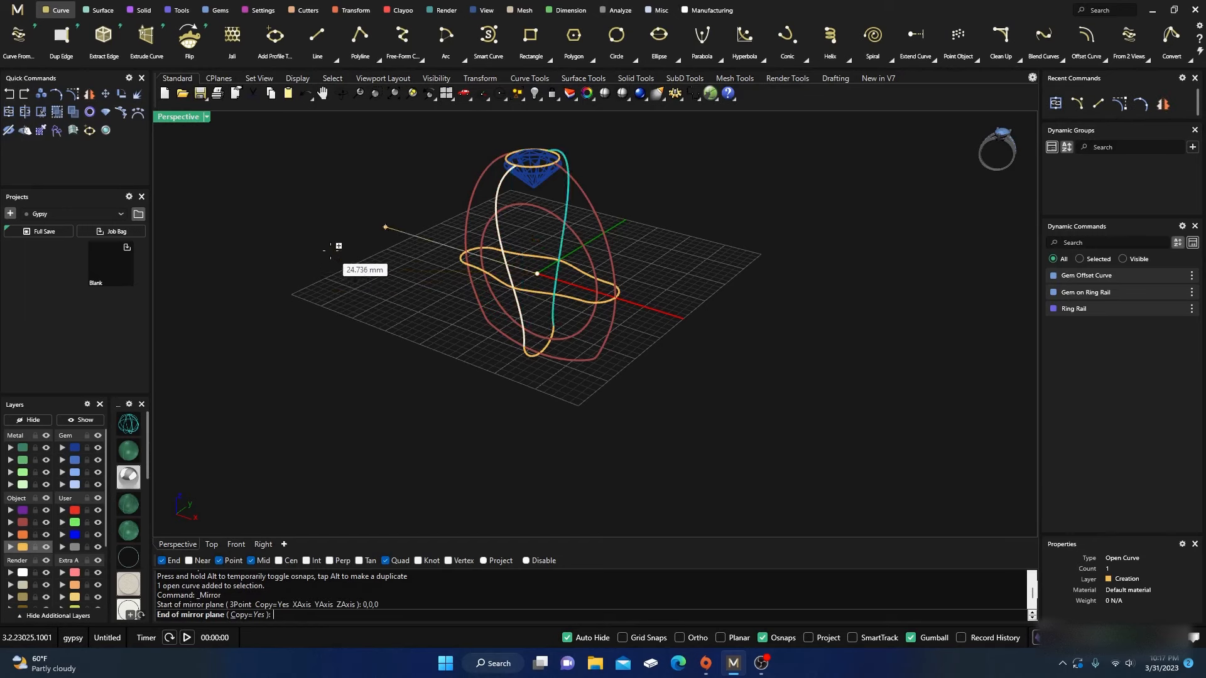
{"action": "left_click", "coordinate": [335, 243]}
Split the bottom arc in two, using the outside rail as the cutting object.
{"action": "right_click_drag", "start_coordinate": [393, 369], "coordinate": [536, 340]}
{"action": "left_click", "coordinate": [554, 334]}
{"action": "right_click_drag", "start_coordinate": [484, 436], "coordinate": [545, 436]}
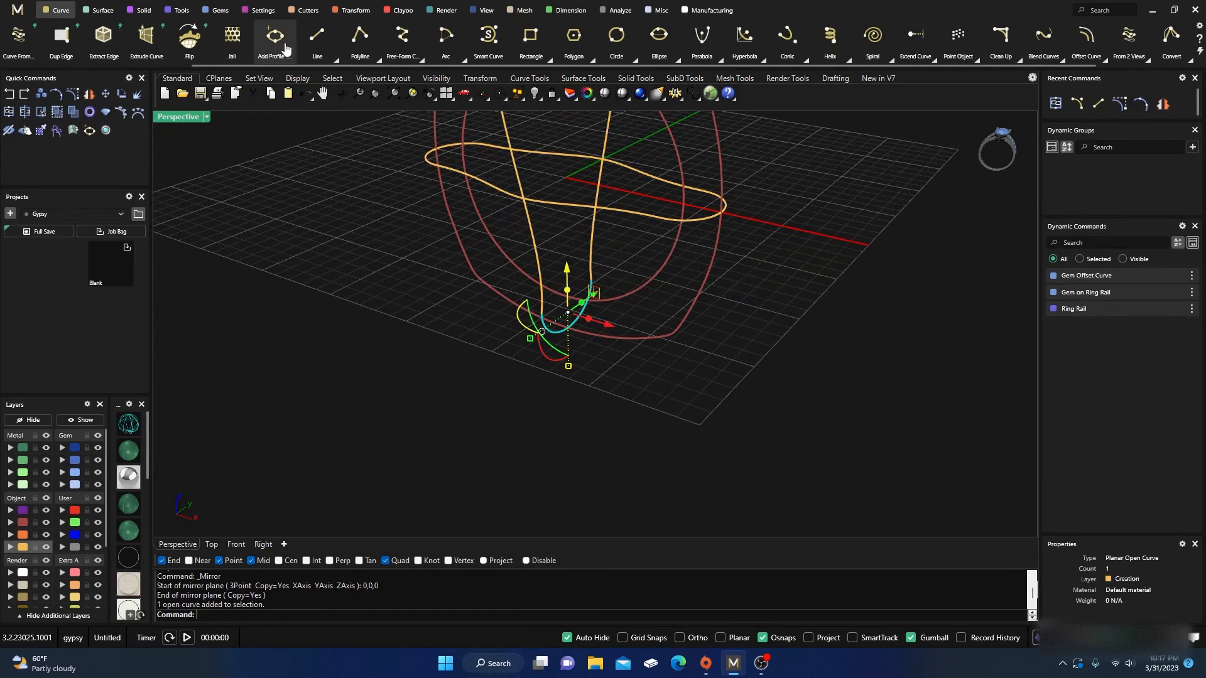
{"action": "left_click", "coordinate": [25, 112]}
{"action": "left_click", "coordinate": [634, 339]}
{"action": "key", "text": "Return"}
Join one half of the split bottom arc to the side curve it touches.
{"action": "scroll", "coordinate": [565, 327], "scroll_direction": "down", "scroll_amount": 5}
{"action": "right_click_drag", "start_coordinate": [628, 433], "coordinate": [534, 446]}
{"action": "left_click", "coordinate": [516, 380]}
{"action": "left_click", "coordinate": [473, 244], "text": "shift"}
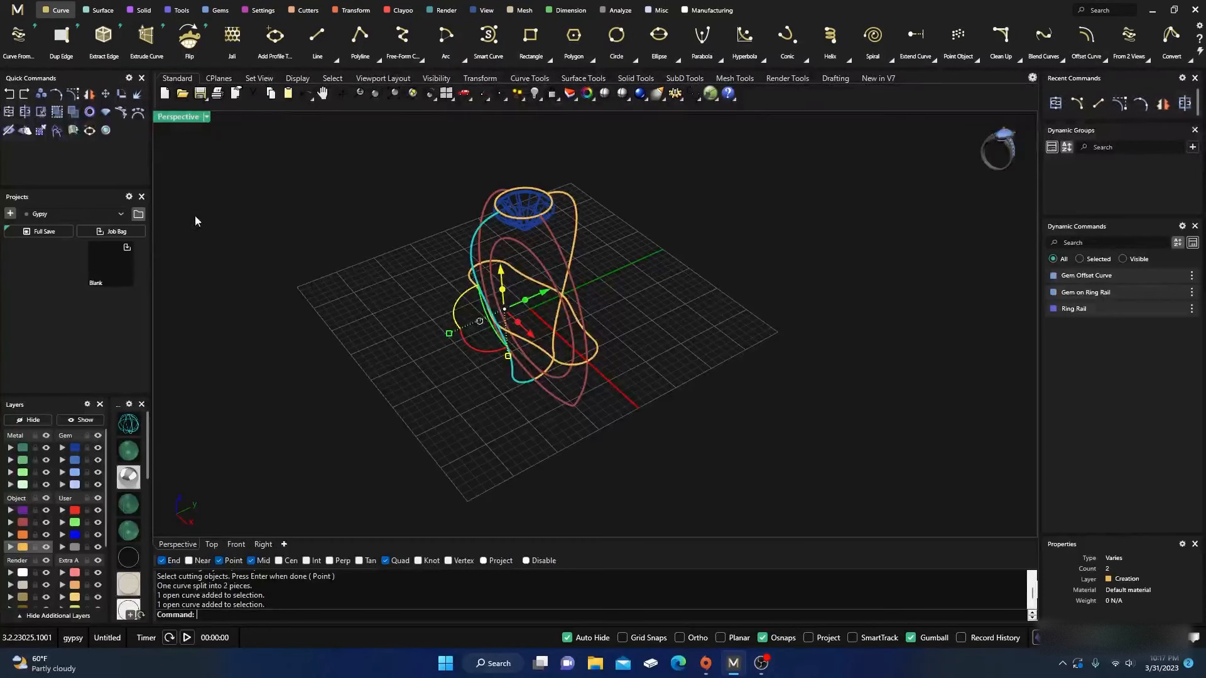
{"action": "left_click", "coordinate": [8, 113]}
{"action": "key", "text": "Escape"}
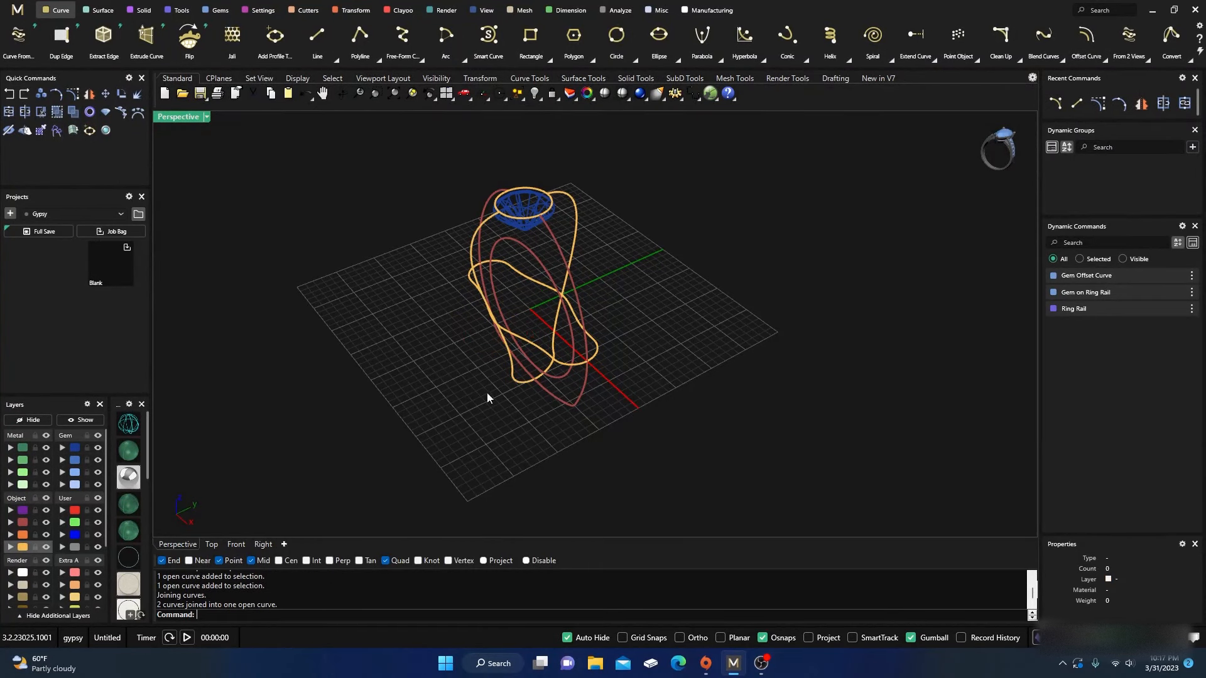
Join the remaining half of the bottom arc to the opposite side curve.
{"action": "scroll", "coordinate": [551, 376], "scroll_direction": "up", "scroll_amount": 3}
{"action": "left_click", "coordinate": [551, 358]}
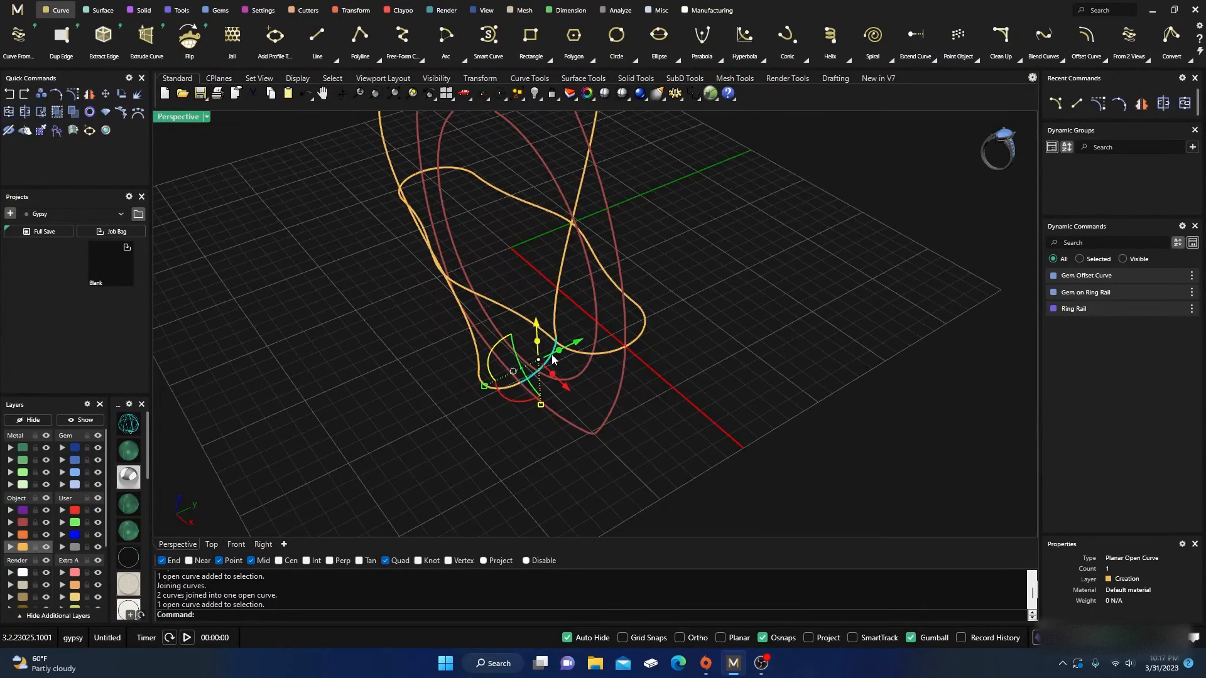
{"action": "left_click", "coordinate": [556, 295], "text": "shift"}
{"action": "left_click", "coordinate": [9, 113]}
Split the outside rail with the joined side profile as the cutting object, and hide the gem layer.
{"action": "scroll", "coordinate": [553, 326], "scroll_direction": "down", "scroll_amount": 4}
{"action": "right_click_drag", "start_coordinate": [553, 376], "coordinate": [590, 339]}
{"action": "left_click", "coordinate": [25, 112]}
{"action": "left_click", "coordinate": [428, 251]}
{"action": "key", "text": "Return"}
{"action": "left_click", "coordinate": [477, 207]}
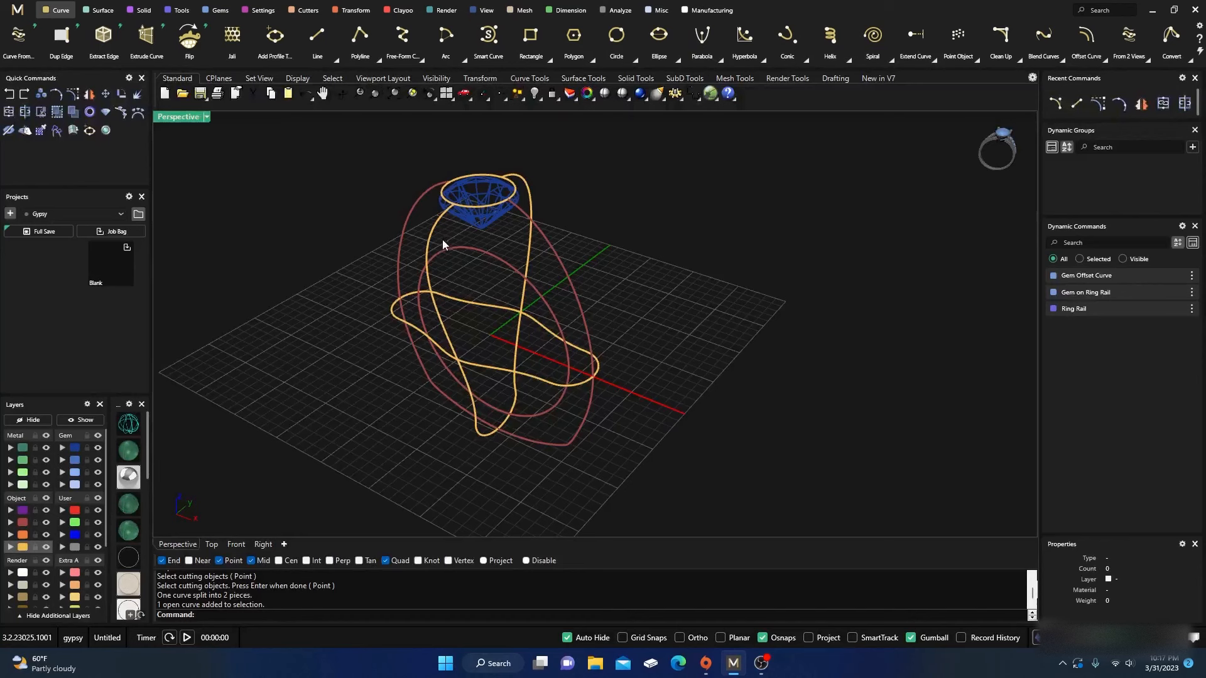
{"action": "left_click", "coordinate": [97, 447]}
Examine the network curves one by one: the gem offset circle, the Top-view outline, both outside rail halves and both side profiles.
{"action": "left_click", "coordinate": [479, 204]}
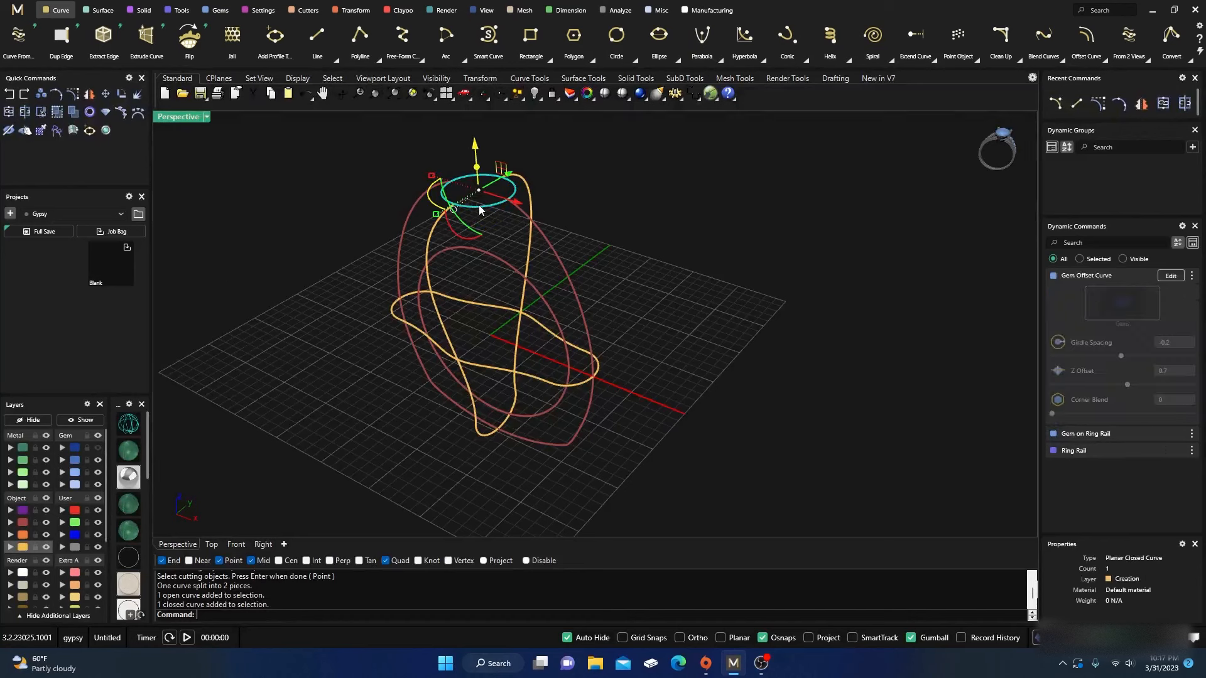
{"action": "left_click", "coordinate": [488, 310]}
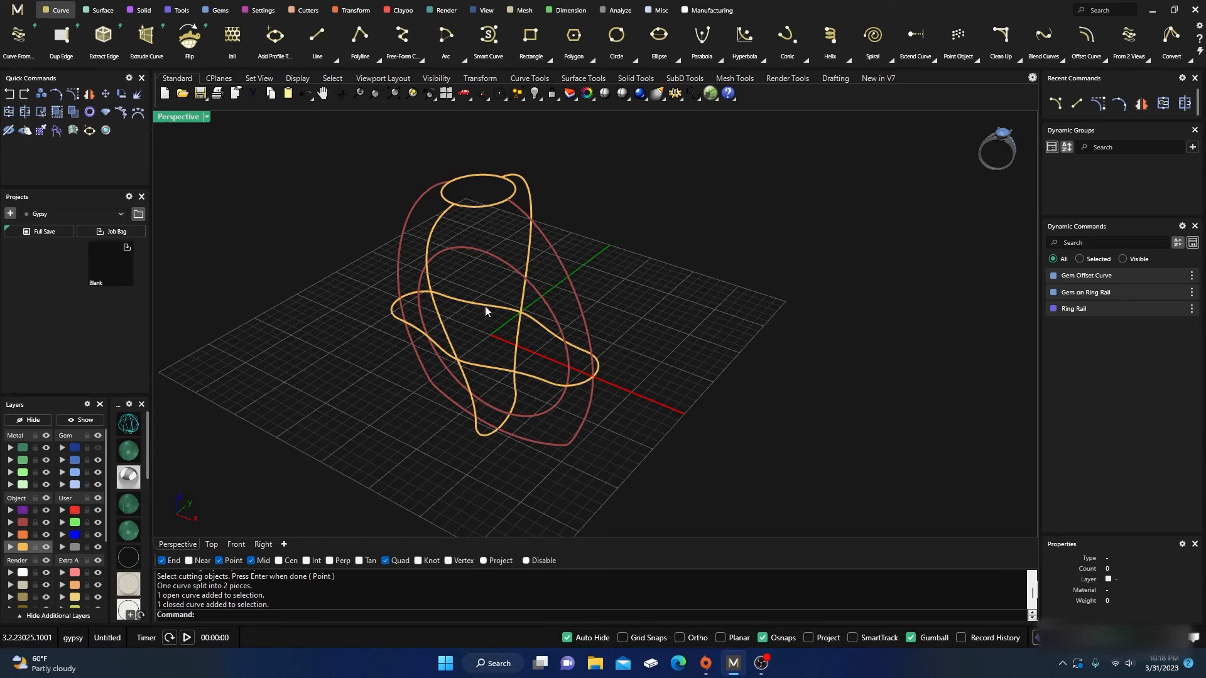
{"action": "left_click", "coordinate": [485, 306]}
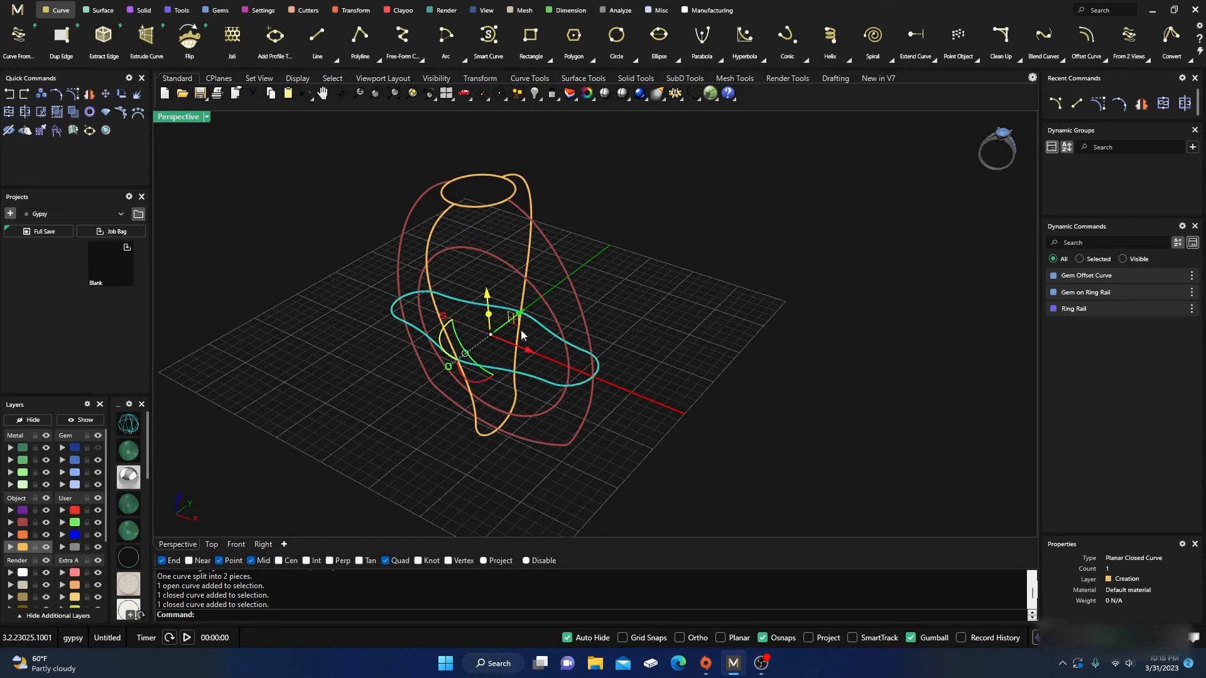
{"action": "left_click", "coordinate": [463, 264]}
{"action": "left_click", "coordinate": [470, 206]}
{"action": "left_click", "coordinate": [402, 156]}
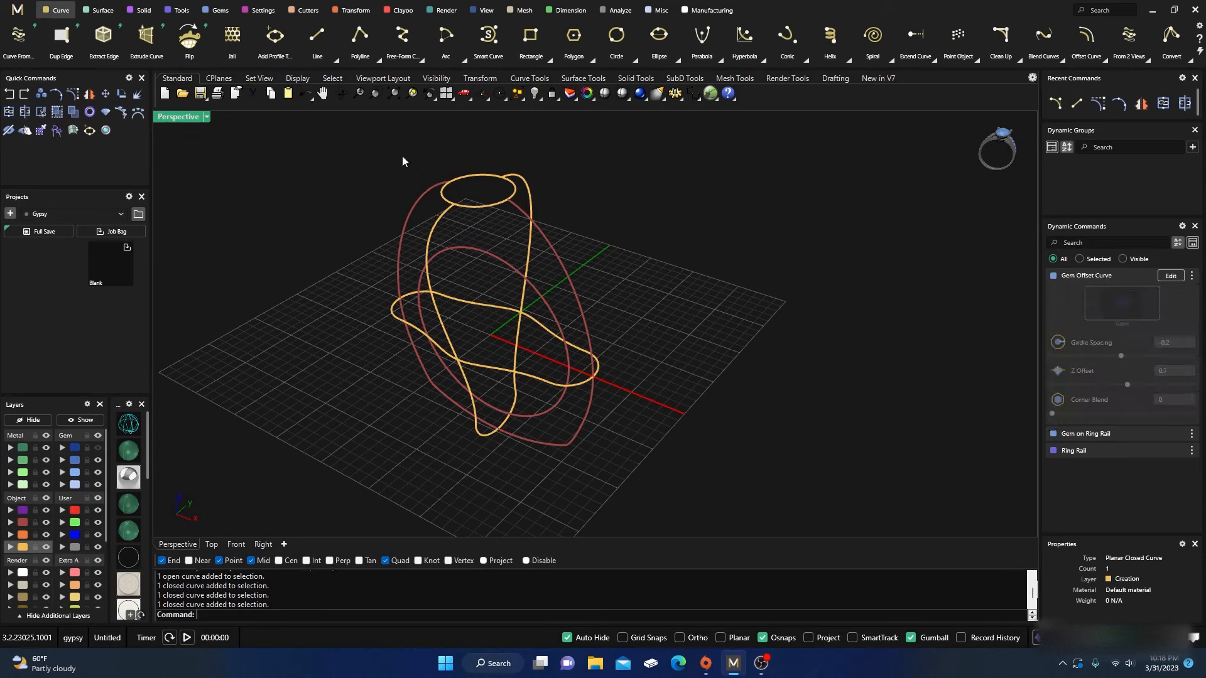
{"action": "left_click", "coordinate": [417, 202]}
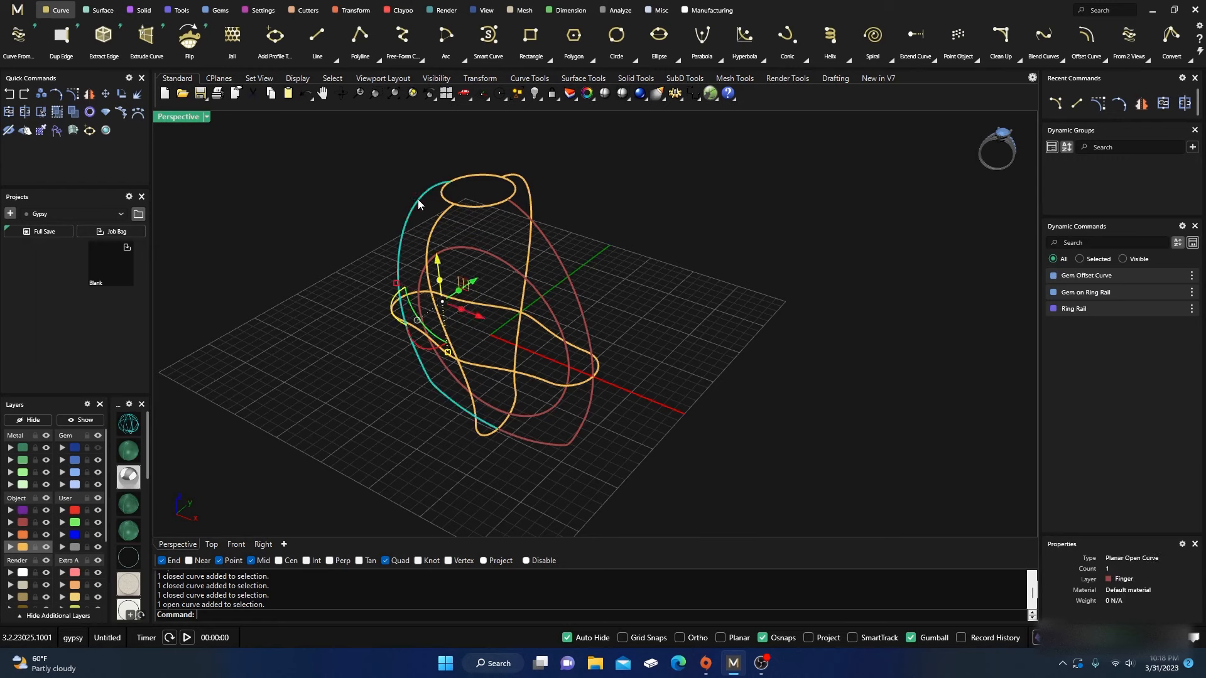
{"action": "left_click", "coordinate": [288, 275]}
{"action": "left_click", "coordinate": [451, 220]}
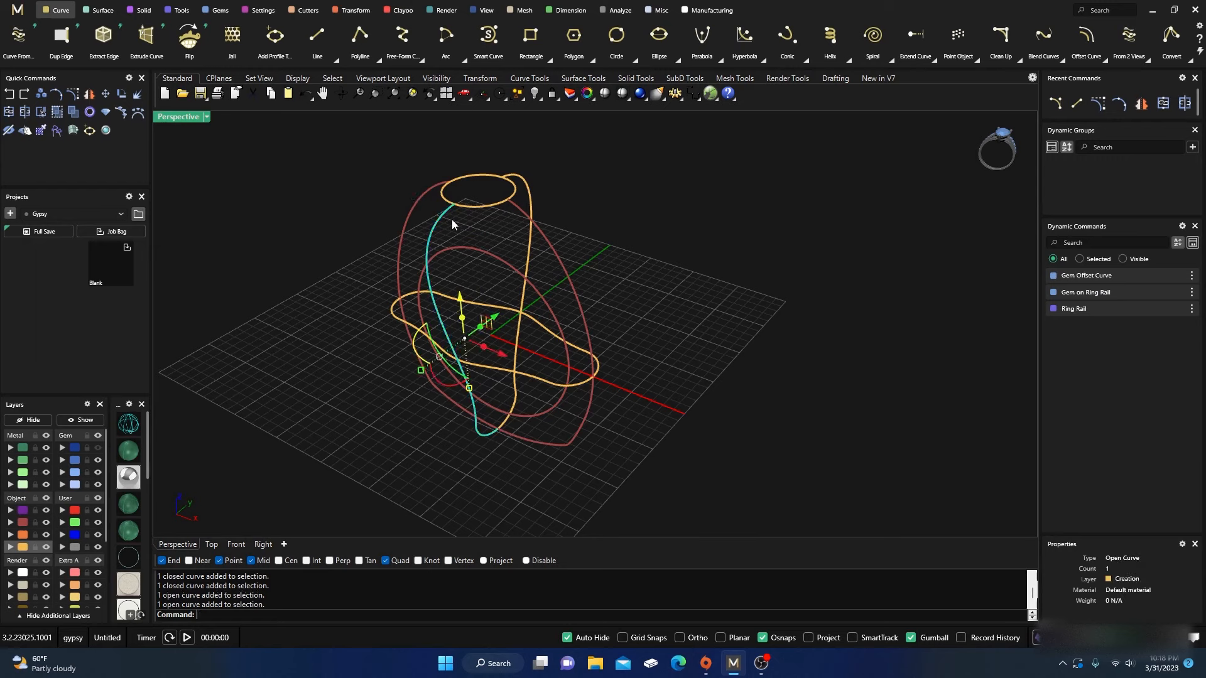
{"action": "left_click", "coordinate": [413, 413]}
{"action": "left_click", "coordinate": [574, 298]}
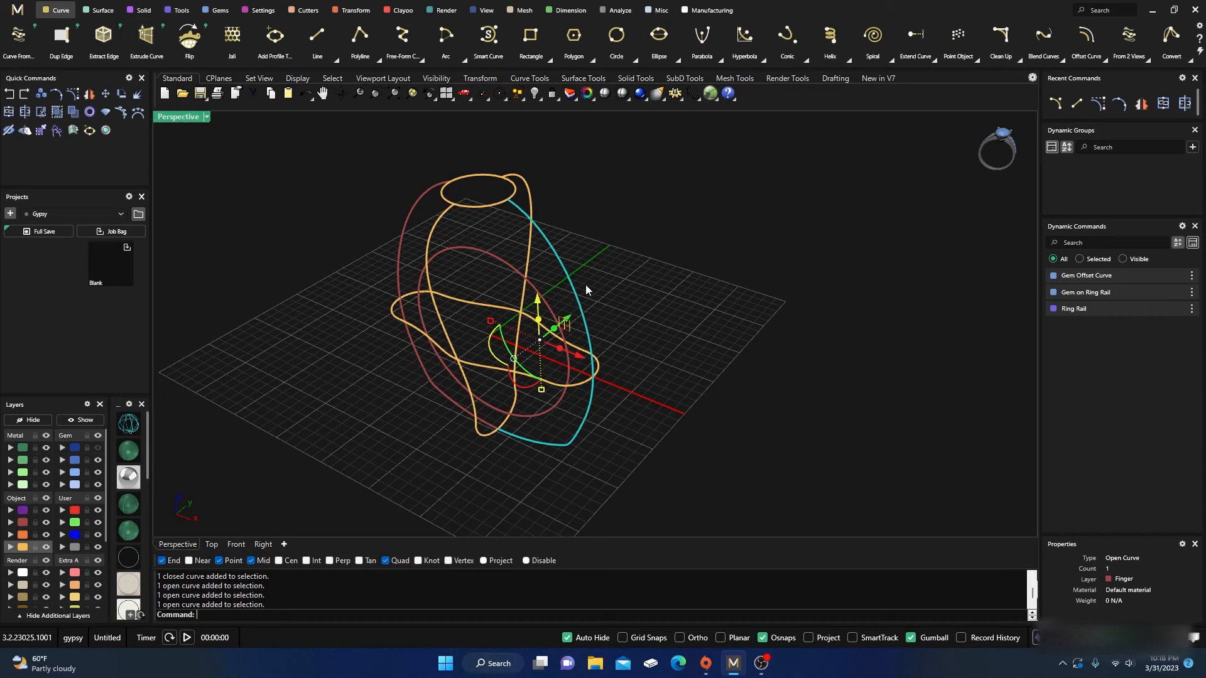
{"action": "left_click", "coordinate": [612, 242]}
{"action": "left_click", "coordinate": [528, 195]}
{"action": "left_click", "coordinate": [548, 332]}
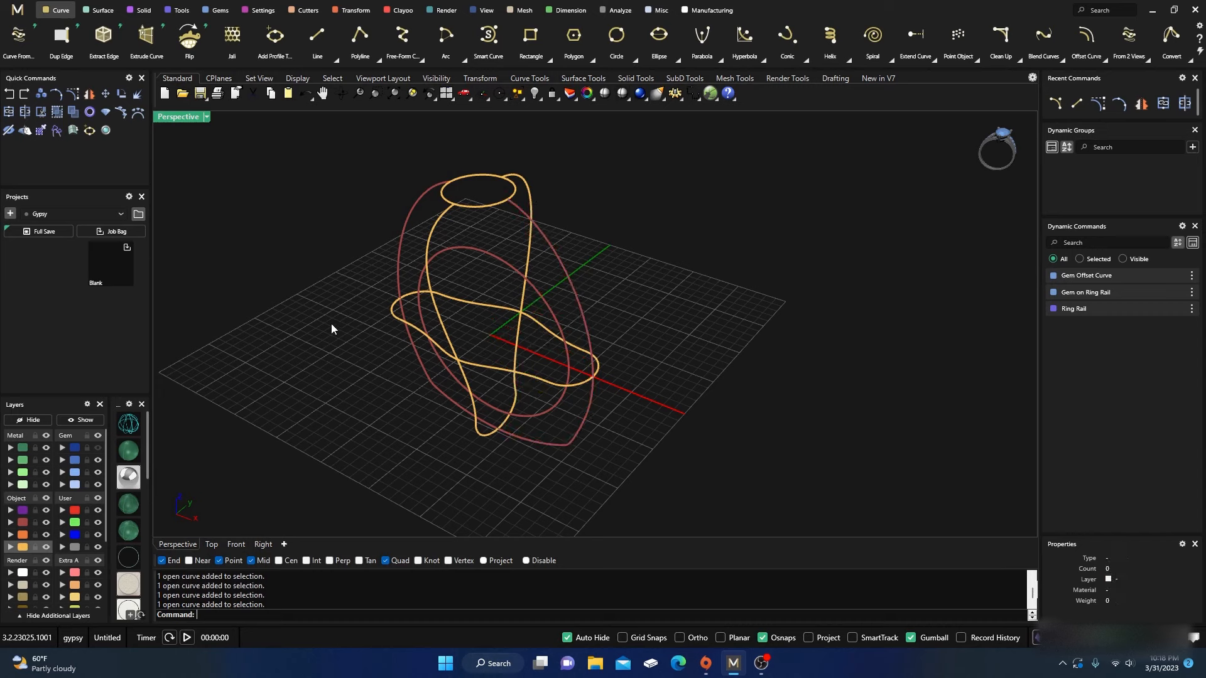
Create a Curve Network surface from the gem offset circle, Top-view outline, outside rail halves and side profiles, with interior tolerance 3 and Position edge matching.
{"action": "left_click", "coordinate": [101, 10]}
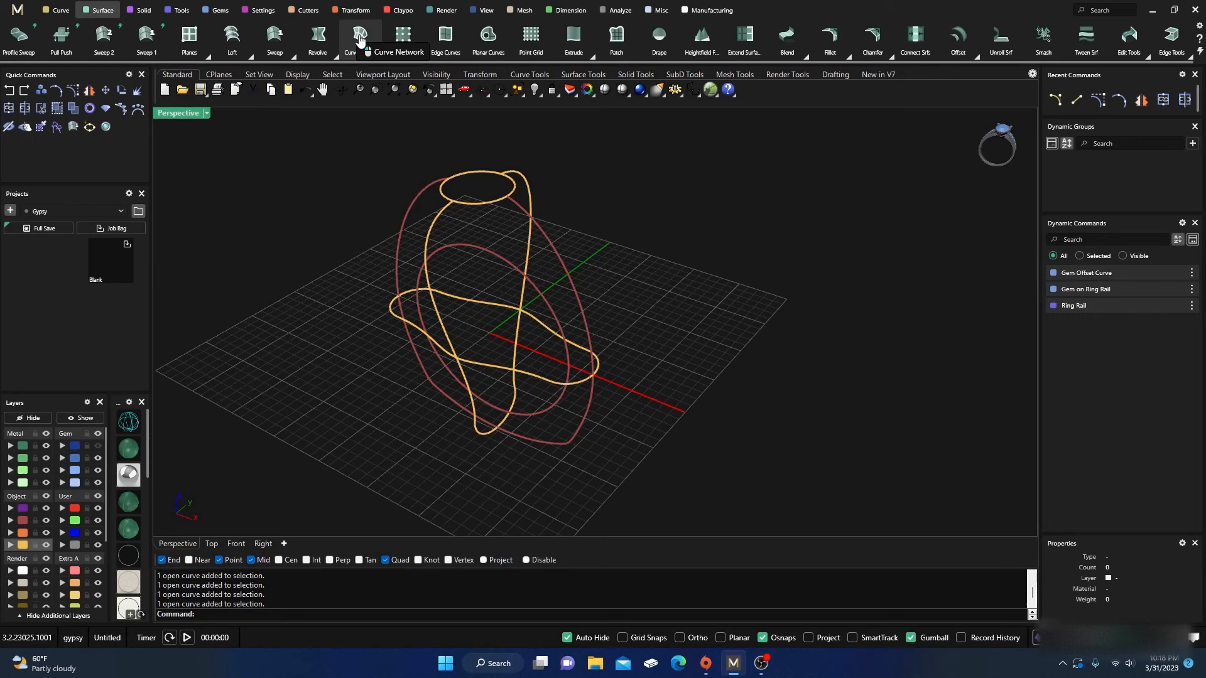
{"action": "left_click", "coordinate": [359, 36]}
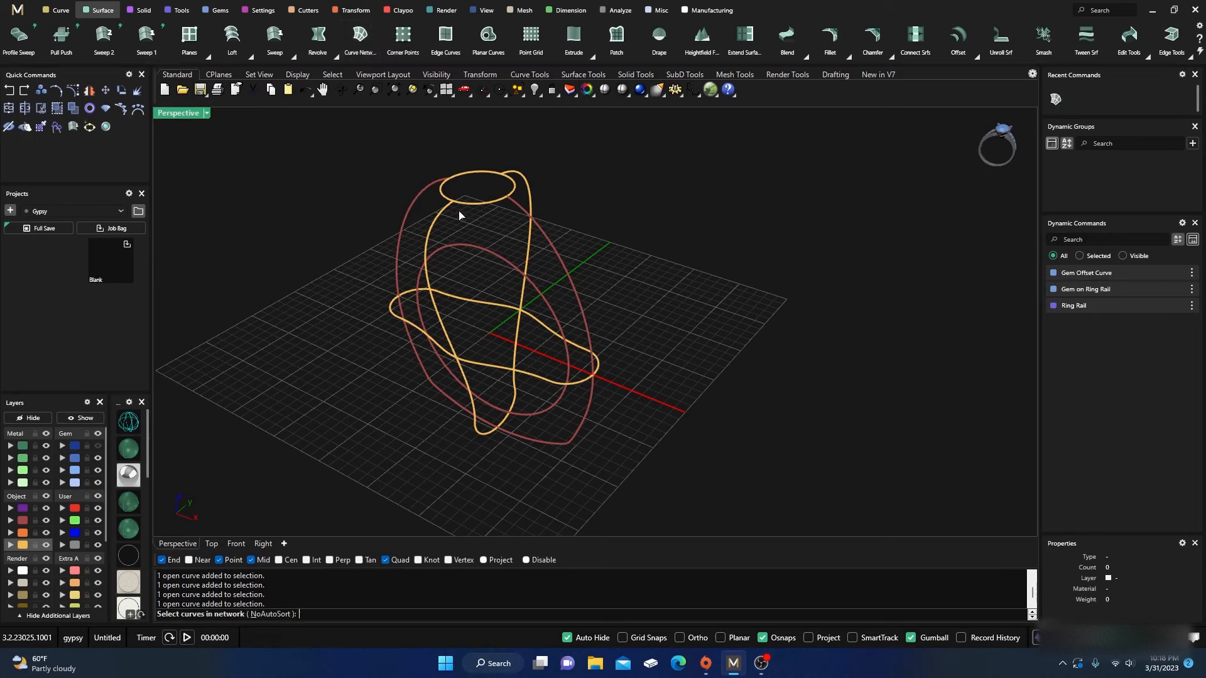
{"action": "left_click", "coordinate": [481, 204]}
{"action": "left_click", "coordinate": [481, 304]}
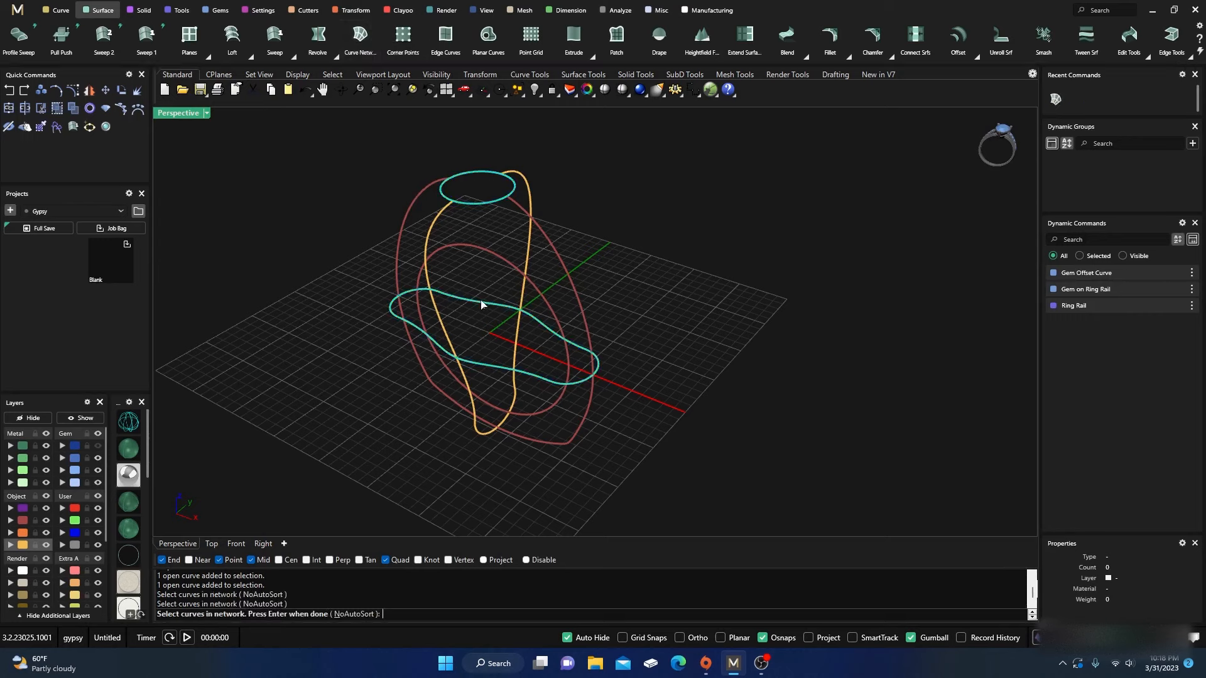
{"action": "left_click", "coordinate": [587, 314]}
{"action": "left_click", "coordinate": [430, 216]}
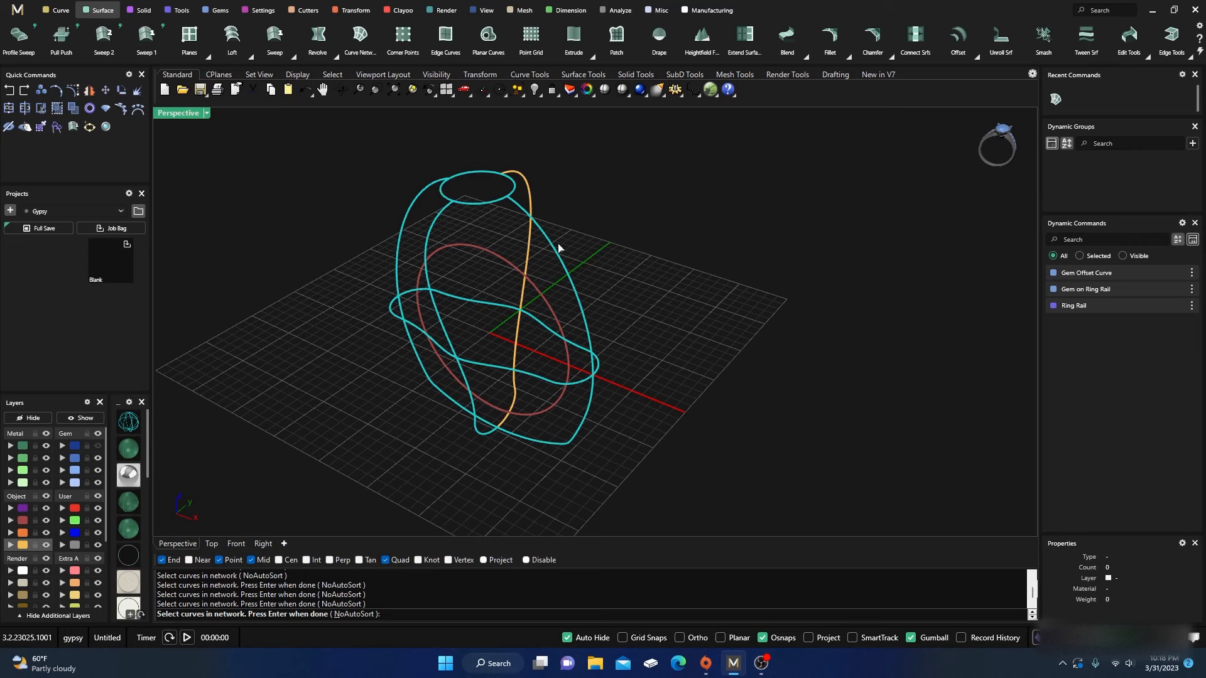
{"action": "left_click", "coordinate": [529, 189]}
{"action": "key", "text": "Return"}
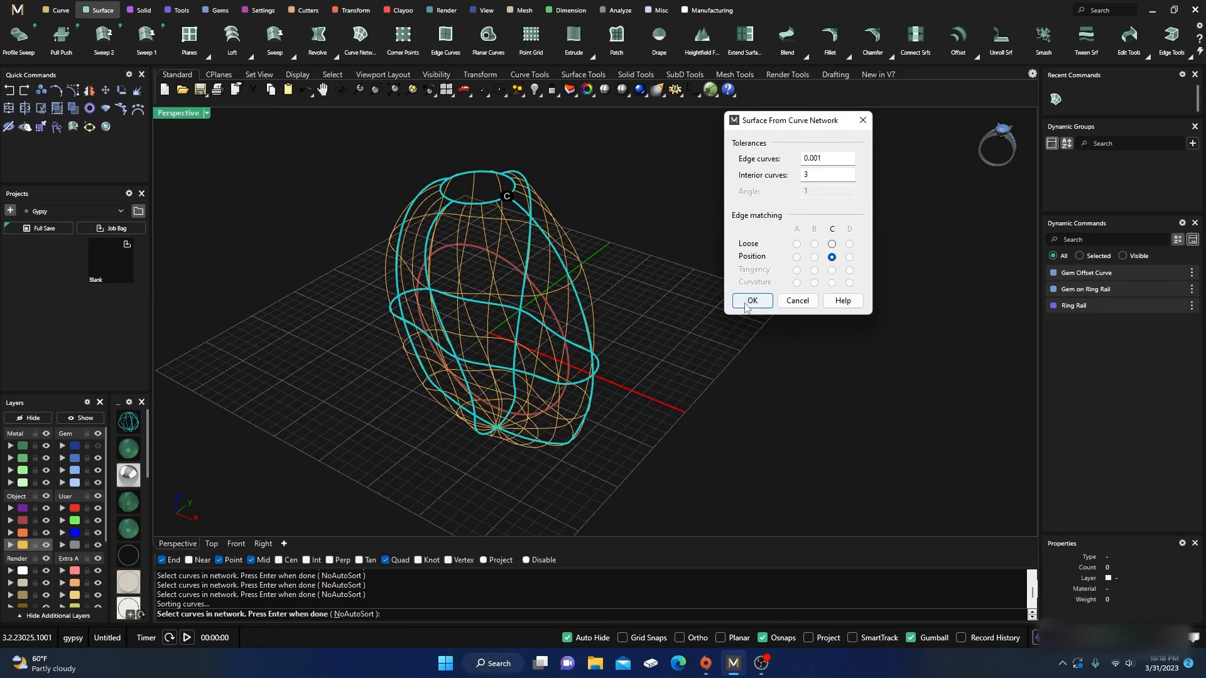
{"action": "left_click", "coordinate": [747, 304]}
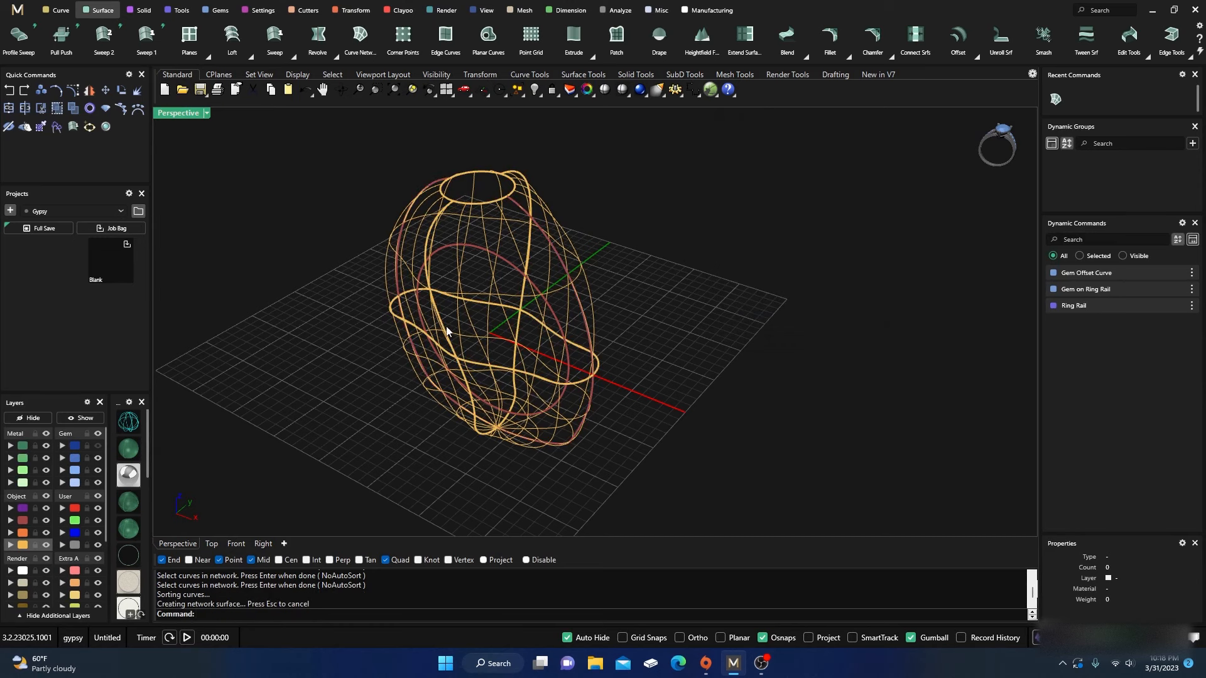
Assign the network surface to the Metal 01 layer and display it shaded.
{"action": "left_click", "coordinate": [479, 324]}
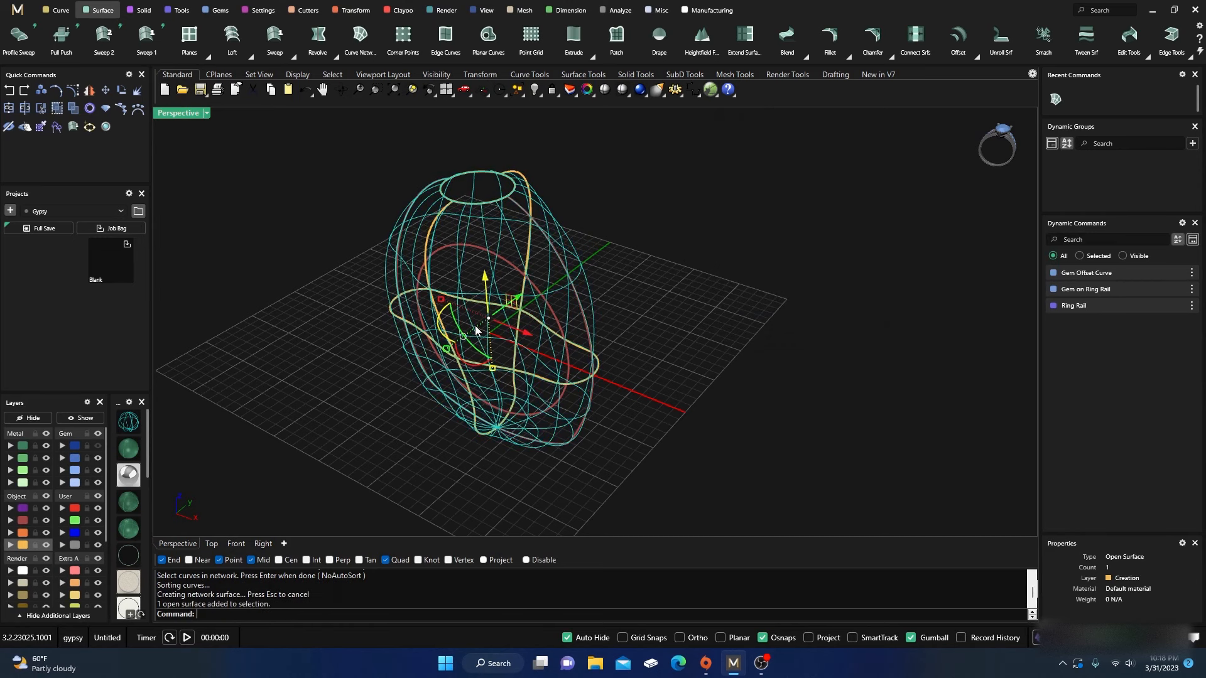
{"action": "left_click", "coordinate": [23, 446]}
{"action": "left_click", "coordinate": [129, 449]}
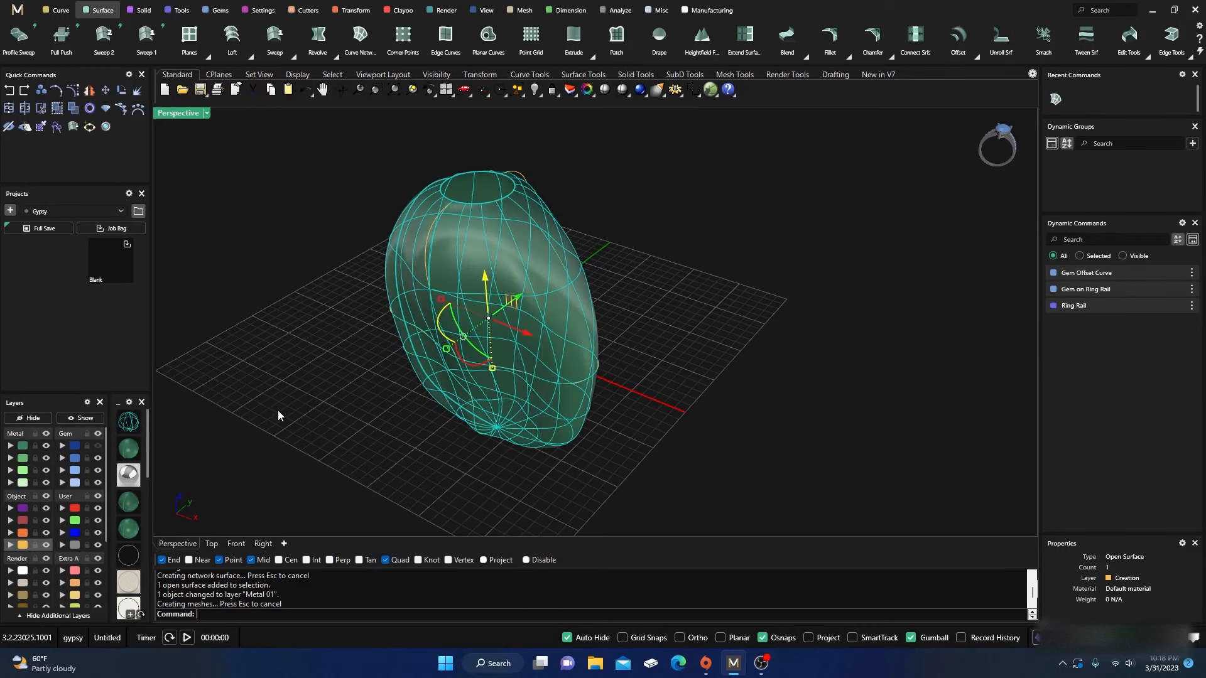
{"action": "left_click", "coordinate": [277, 415]}
Move all curves on the Creation layer to the User 04 layer and hide that layer.
{"action": "mouse_move", "coordinate": [336, 450]}
{"action": "right_mouse_down"}
{"action": "mouse_move", "coordinate": [374, 379]}
{"action": "mouse_move", "coordinate": [340, 422]}
{"action": "mouse_move", "coordinate": [318, 423]}
{"action": "right_mouse_up"}
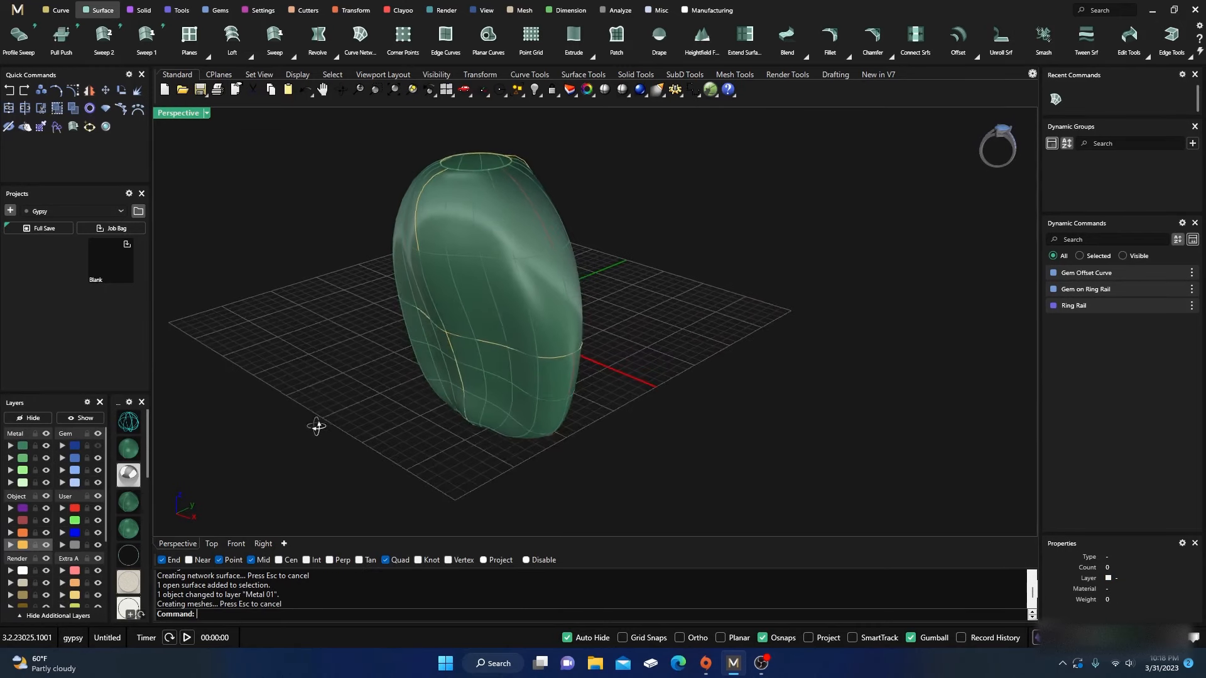
{"action": "left_click", "coordinate": [458, 312]}
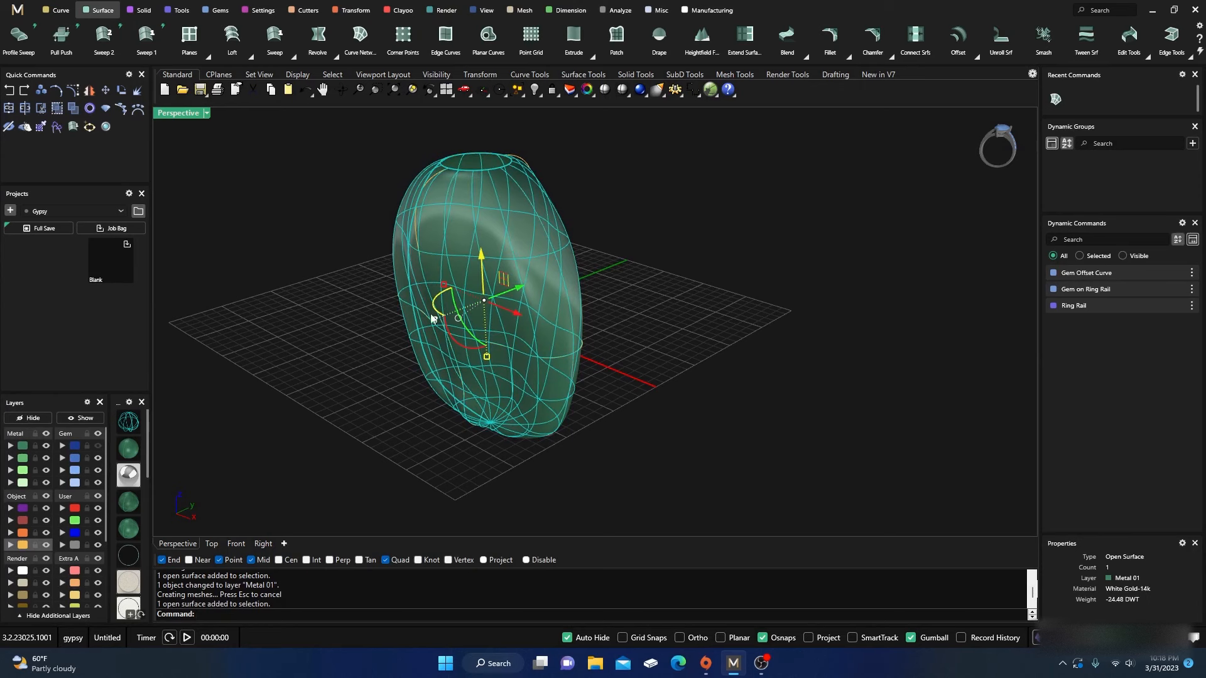
{"action": "right_click_drag", "start_coordinate": [342, 358], "coordinate": [331, 412]}
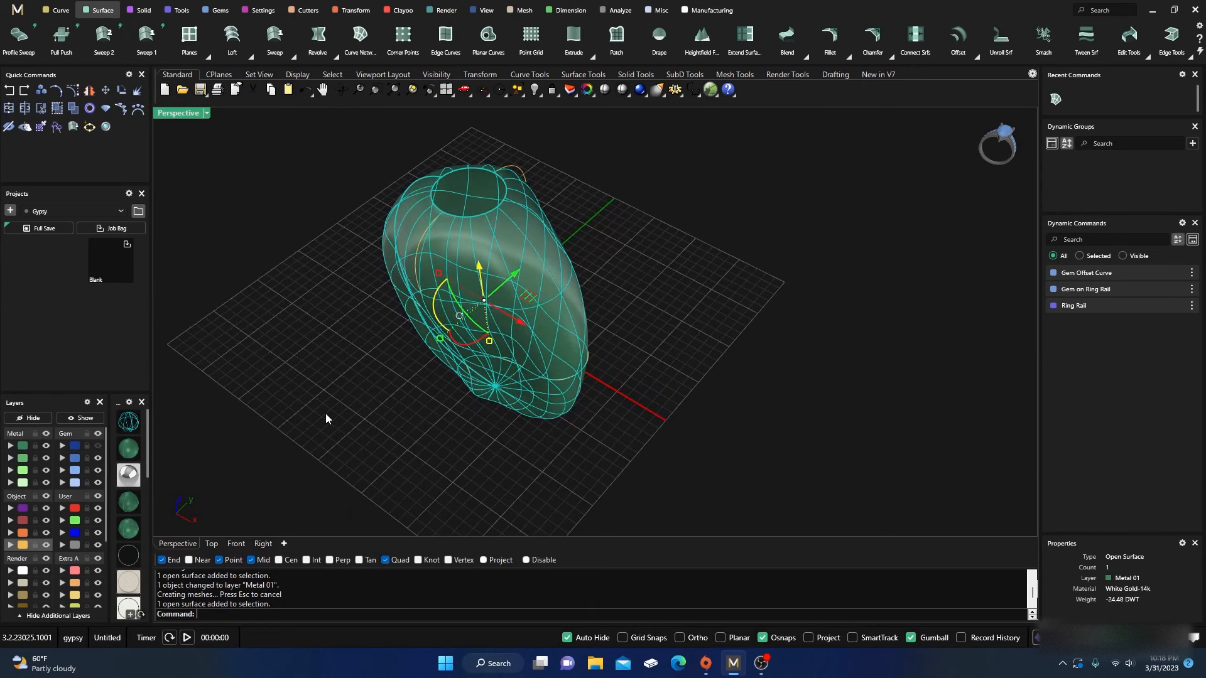
{"action": "left_click", "coordinate": [327, 417]}
{"action": "right_click_drag", "start_coordinate": [329, 417], "coordinate": [386, 418]}
{"action": "scroll", "coordinate": [389, 402], "scroll_direction": "down", "scroll_amount": 3}
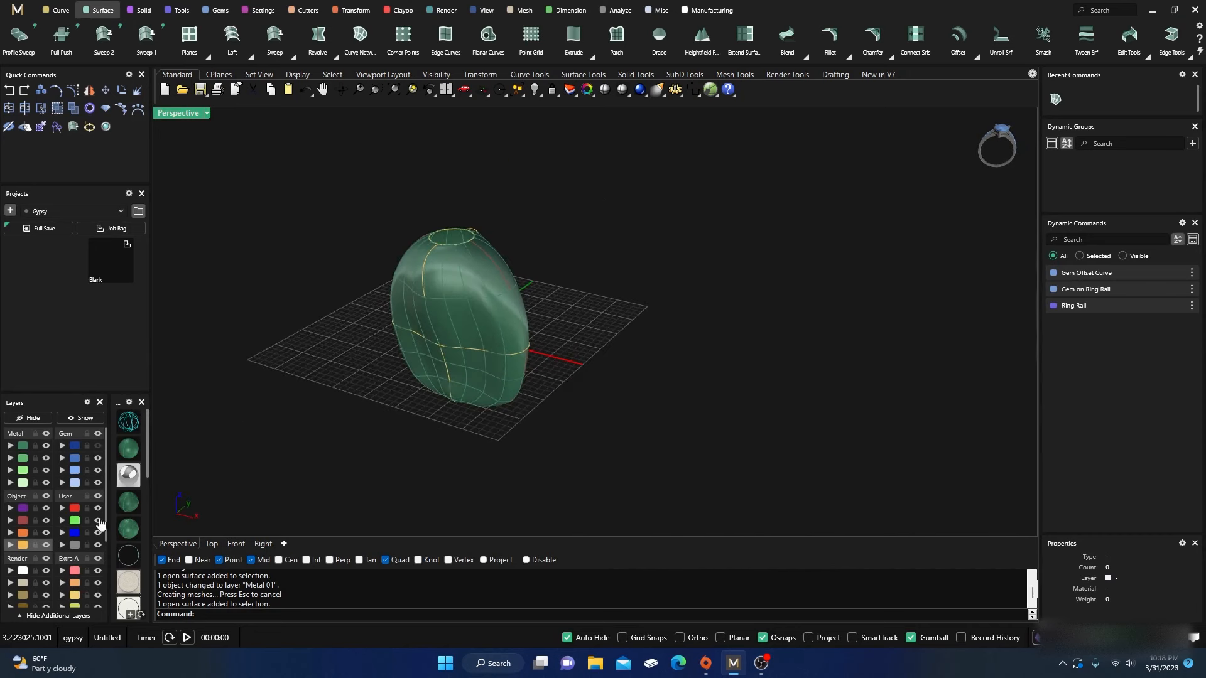
{"action": "left_click", "coordinate": [27, 546]}
{"action": "left_click", "coordinate": [62, 546]}
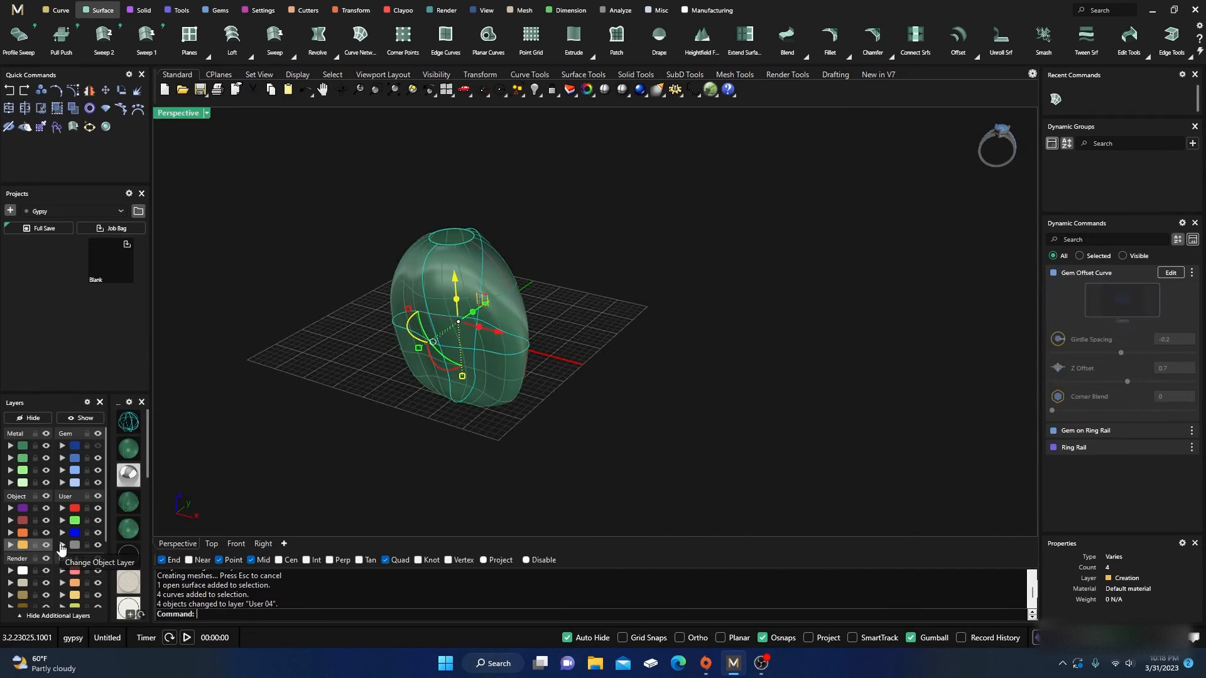
{"action": "left_click", "coordinate": [97, 545]}
Select the finger rail without the outside rail halves and extrude it through both sides of the ring body as a cylinder.
{"action": "scroll", "coordinate": [389, 377], "scroll_direction": "down", "scroll_amount": 2}
{"action": "left_click_drag", "start_coordinate": [565, 264], "coordinate": [358, 417]}
{"action": "scroll", "coordinate": [358, 417], "scroll_direction": "up", "scroll_amount": 3}
{"action": "right_click_drag", "start_coordinate": [358, 416], "coordinate": [465, 361]}
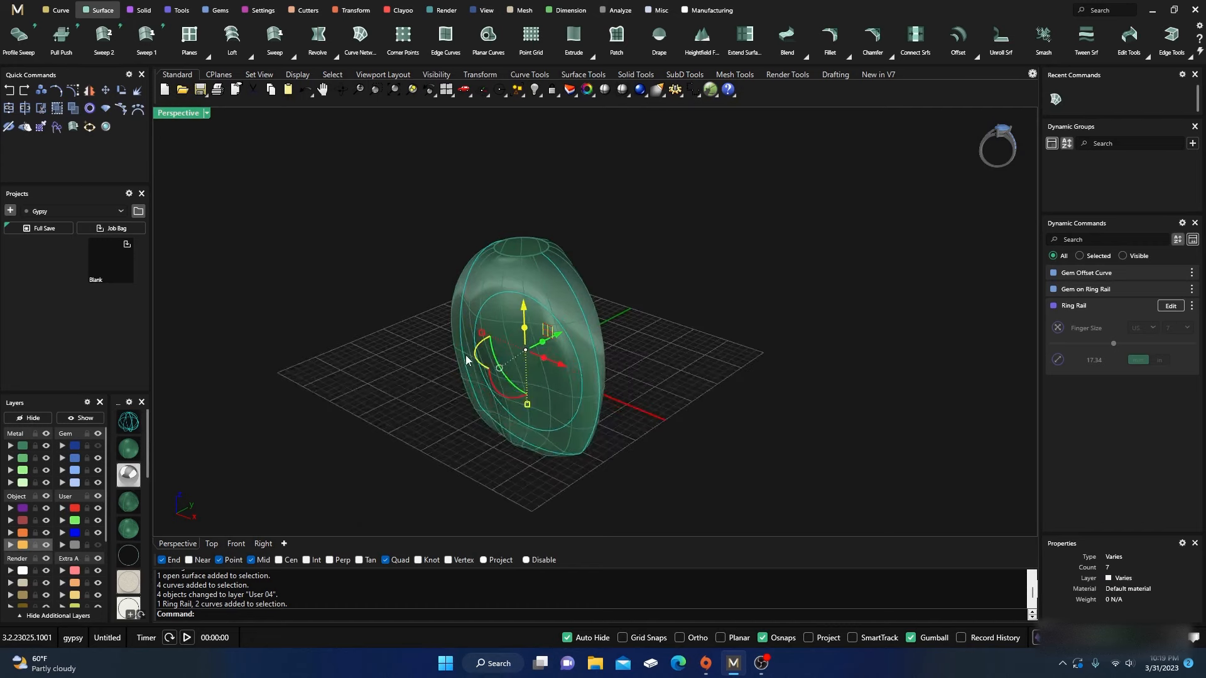
{"action": "left_click", "coordinate": [569, 286], "text": "ctrl"}
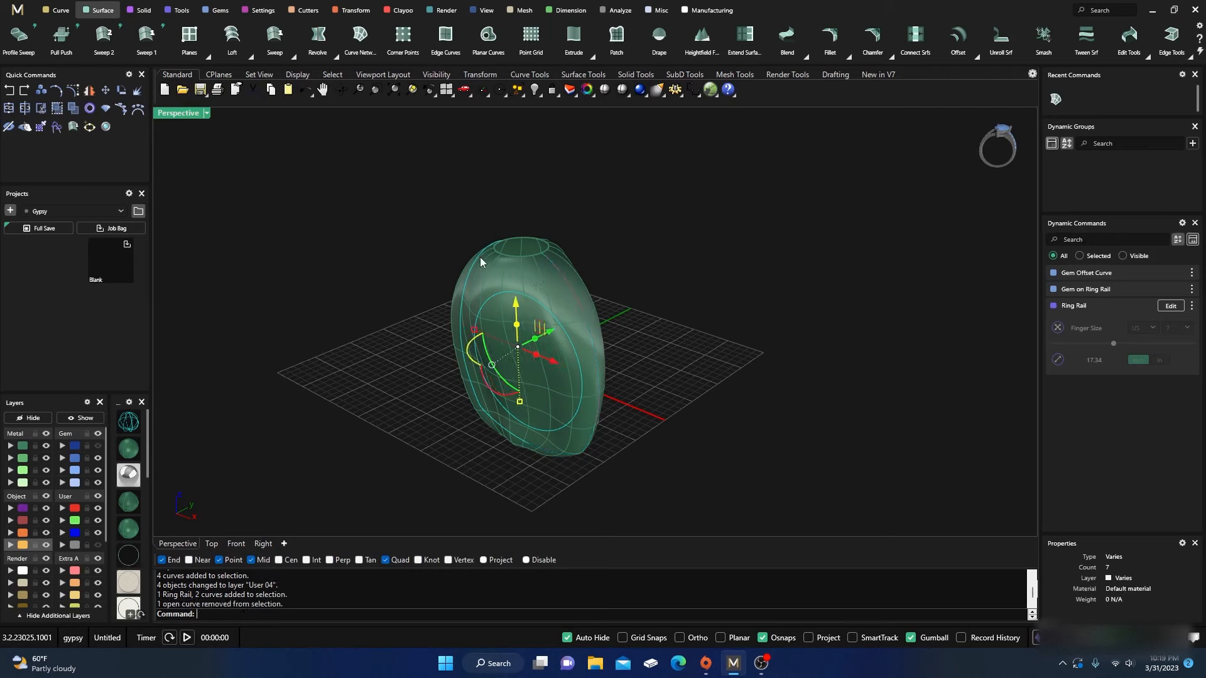
{"action": "left_click", "coordinate": [481, 260], "text": "ctrl"}
{"action": "right_click_drag", "start_coordinate": [440, 419], "coordinate": [407, 424]}
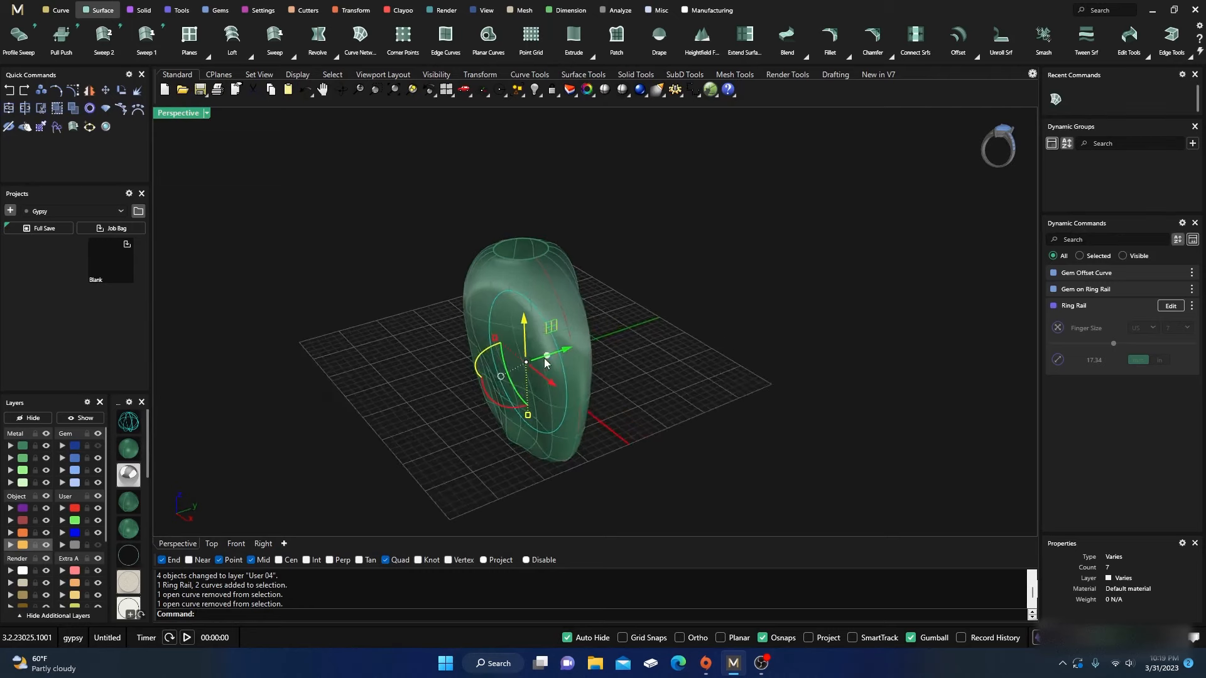
{"action": "left_click_drag", "start_coordinate": [550, 360], "coordinate": [578, 370]}
Close both open ends of the extruded finger cylinder with Cap.
{"action": "type", "text": "C"}
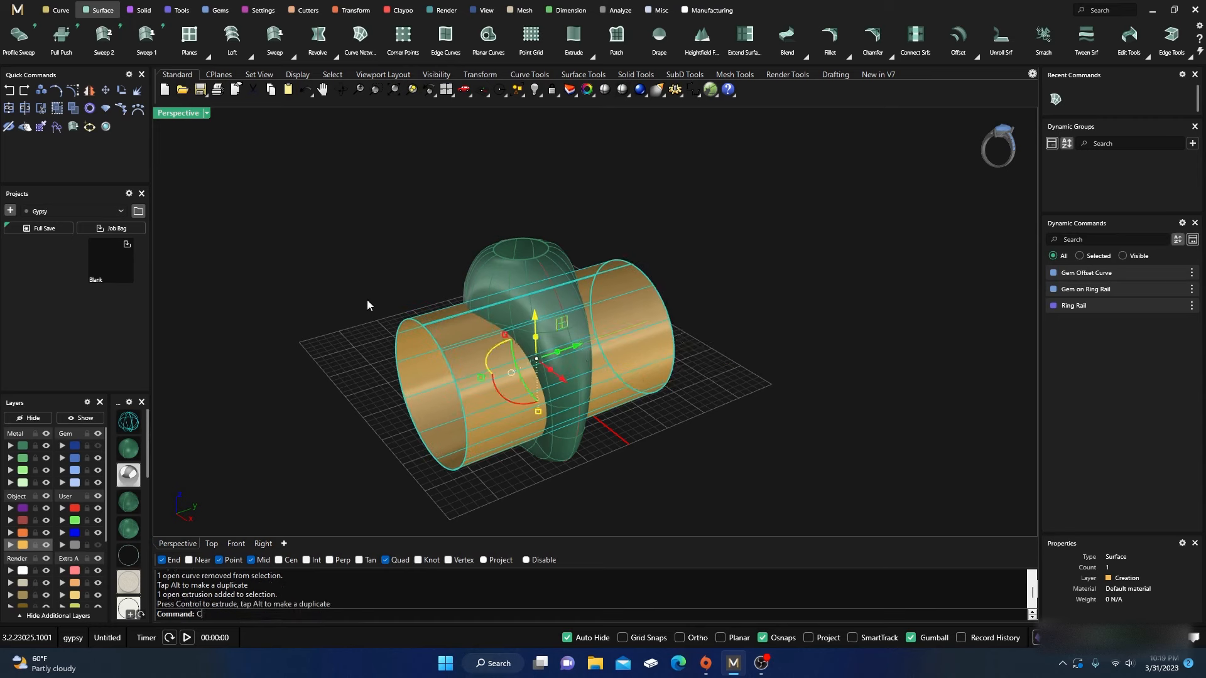
{"action": "type", "text": "ap"}
{"action": "key", "text": "Return"}
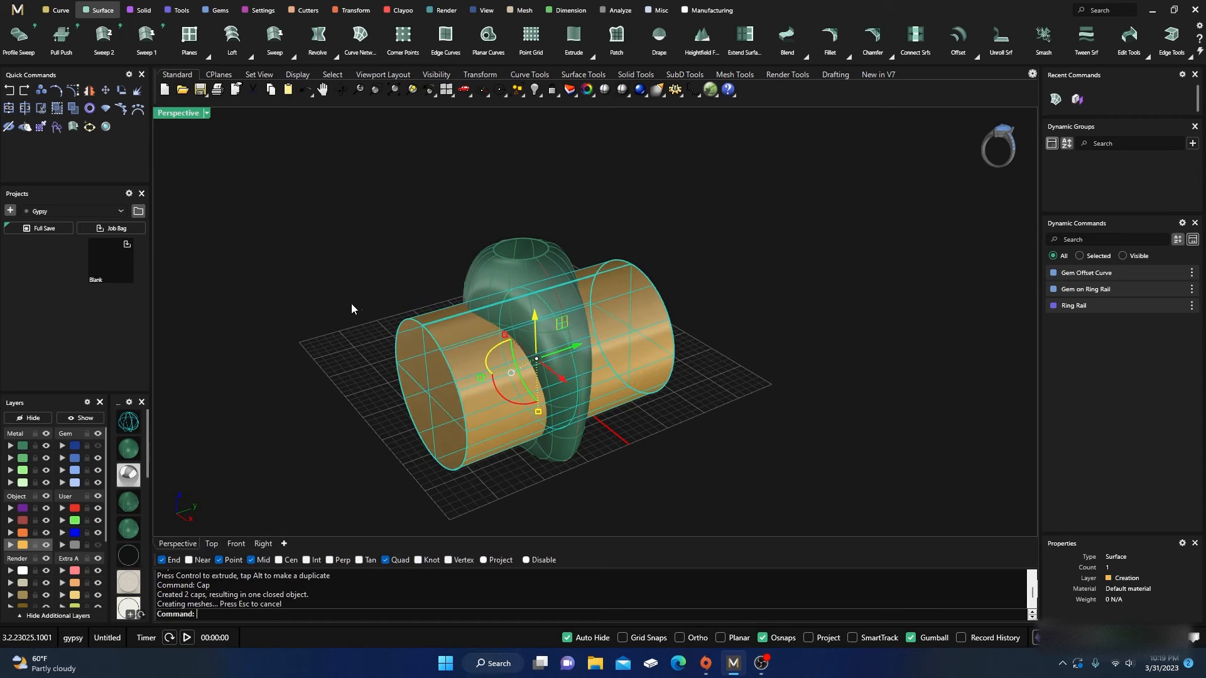
{"action": "mouse_move", "coordinate": [355, 339]}
{"action": "right_mouse_down"}
{"action": "mouse_move", "coordinate": [390, 350]}
{"action": "mouse_move", "coordinate": [381, 342]}
{"action": "mouse_move", "coordinate": [396, 402]}
{"action": "mouse_move", "coordinate": [352, 350]}
{"action": "mouse_move", "coordinate": [370, 338]}
{"action": "right_mouse_up"}
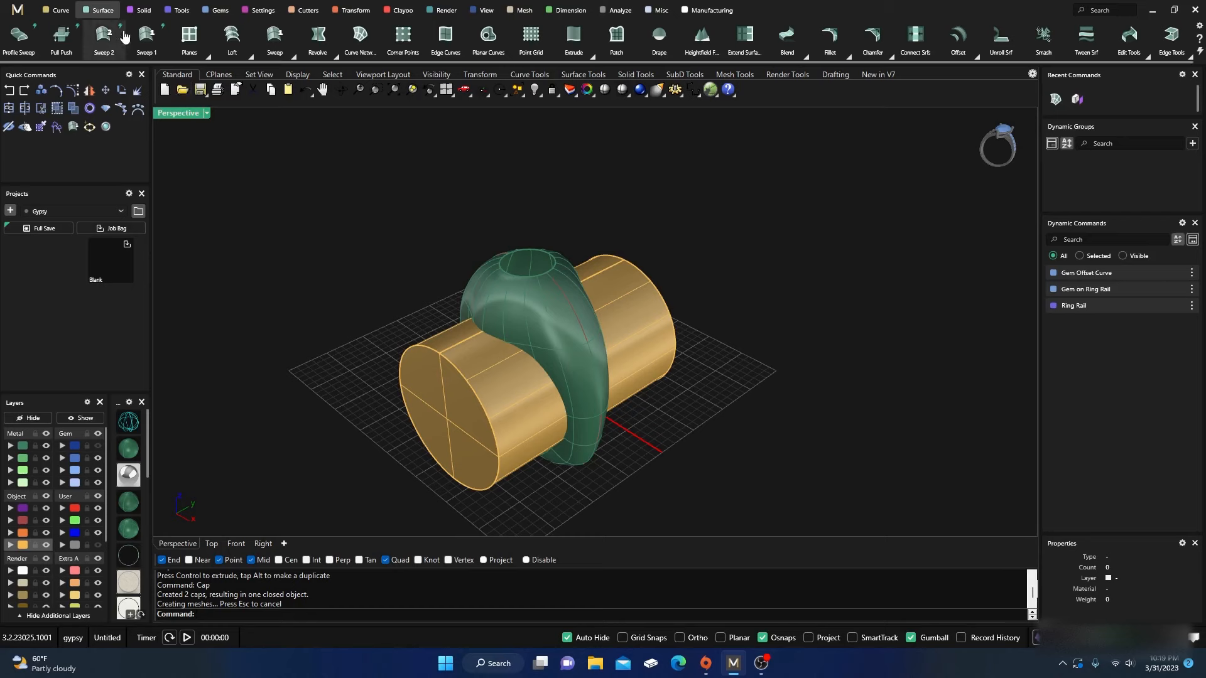
Try to subtract the capped finger cylinder from the ring body with Boolean Difference.
{"action": "left_click", "coordinate": [141, 11]}
{"action": "scroll", "coordinate": [63, 37], "scroll_direction": "up", "scroll_amount": 3}
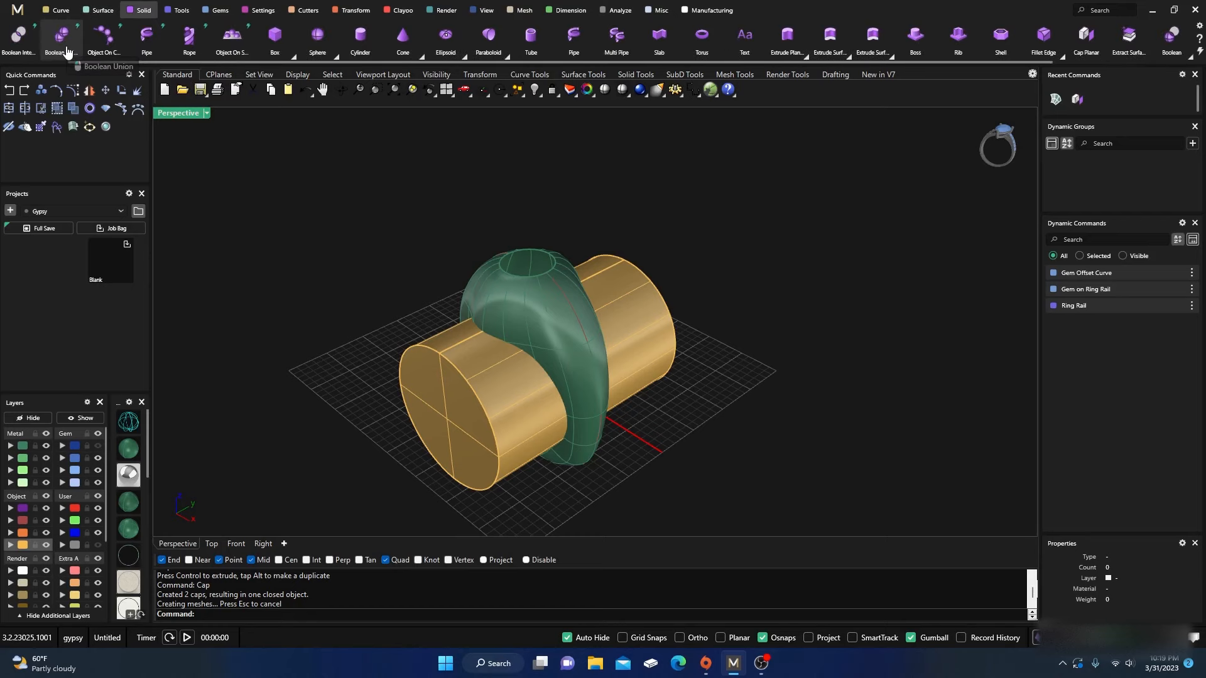
{"action": "left_click", "coordinate": [63, 46]}
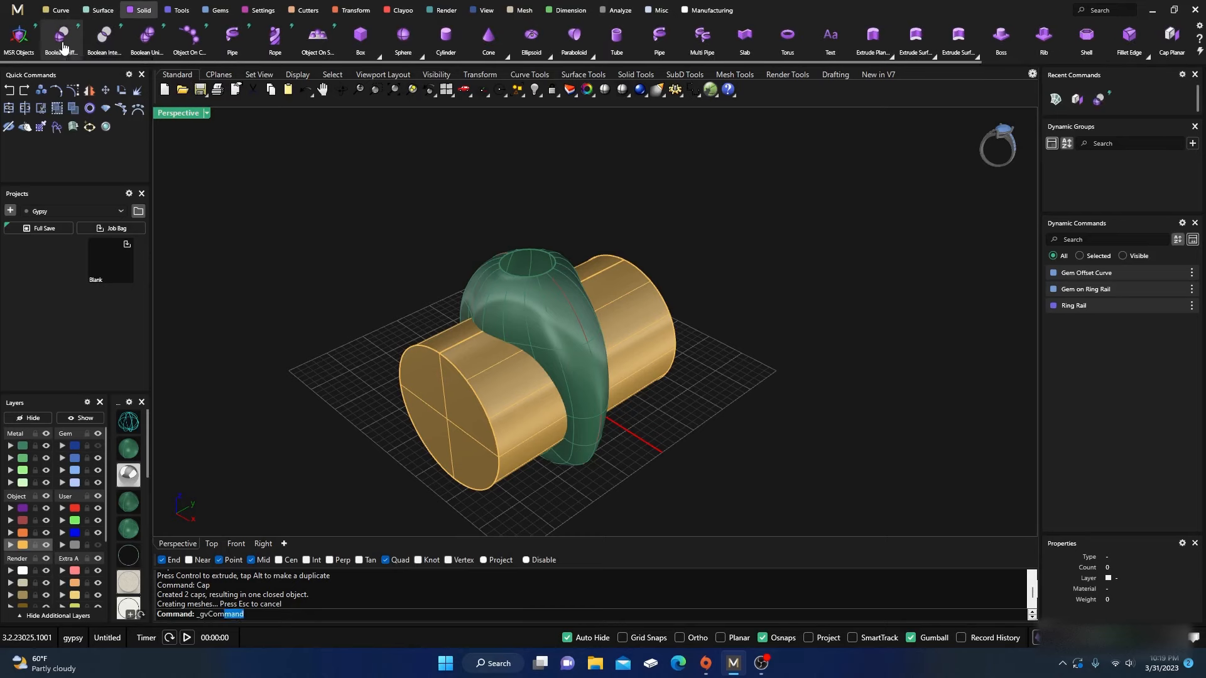
{"action": "left_click", "coordinate": [526, 399]}
{"action": "key", "text": "Return"}
{"action": "left_click", "coordinate": [503, 386]}
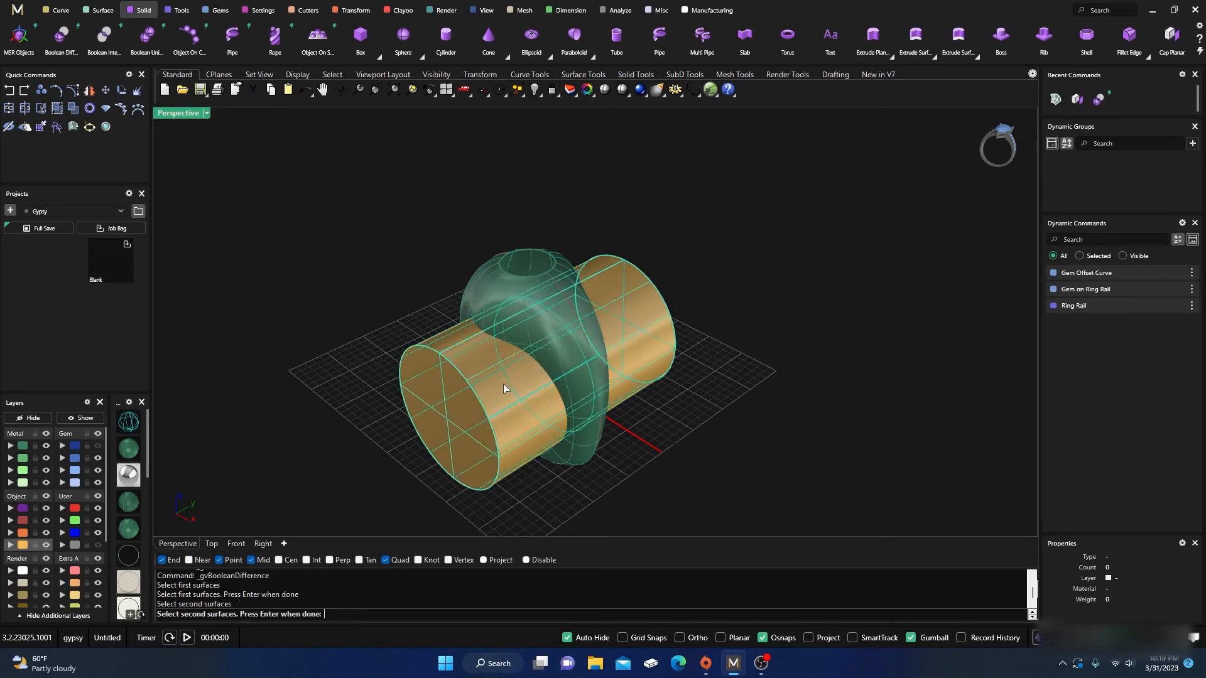
{"action": "key", "text": "Return"}
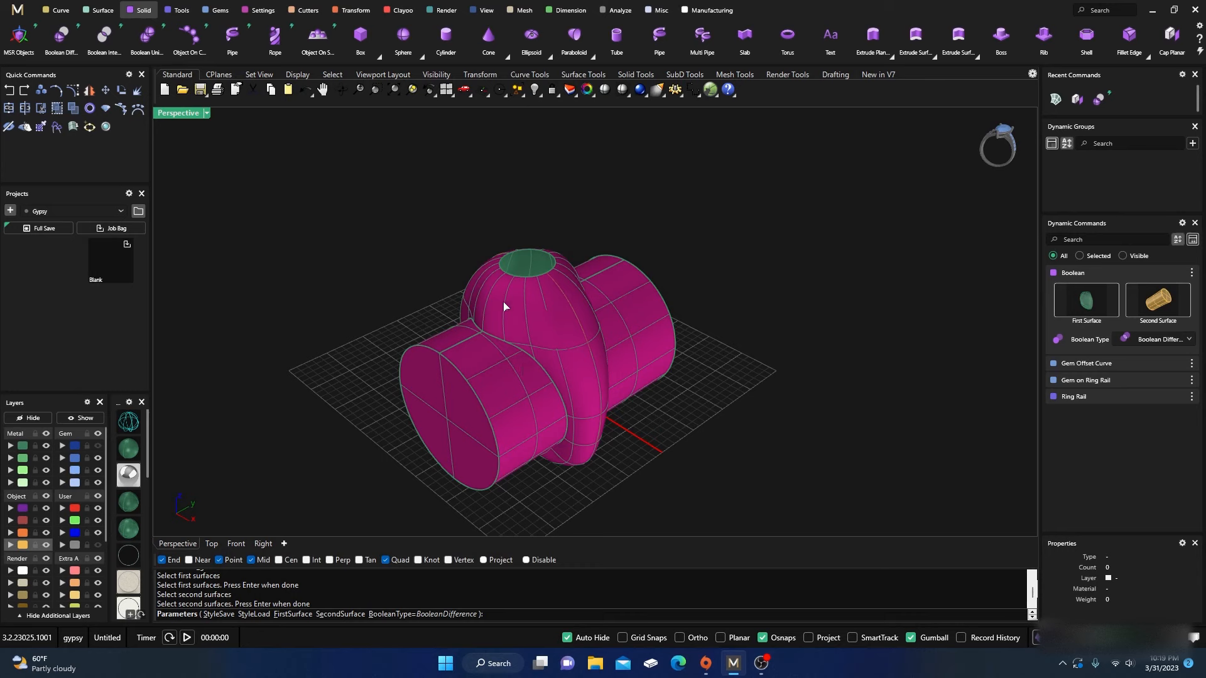
{"action": "key", "text": "Return"}
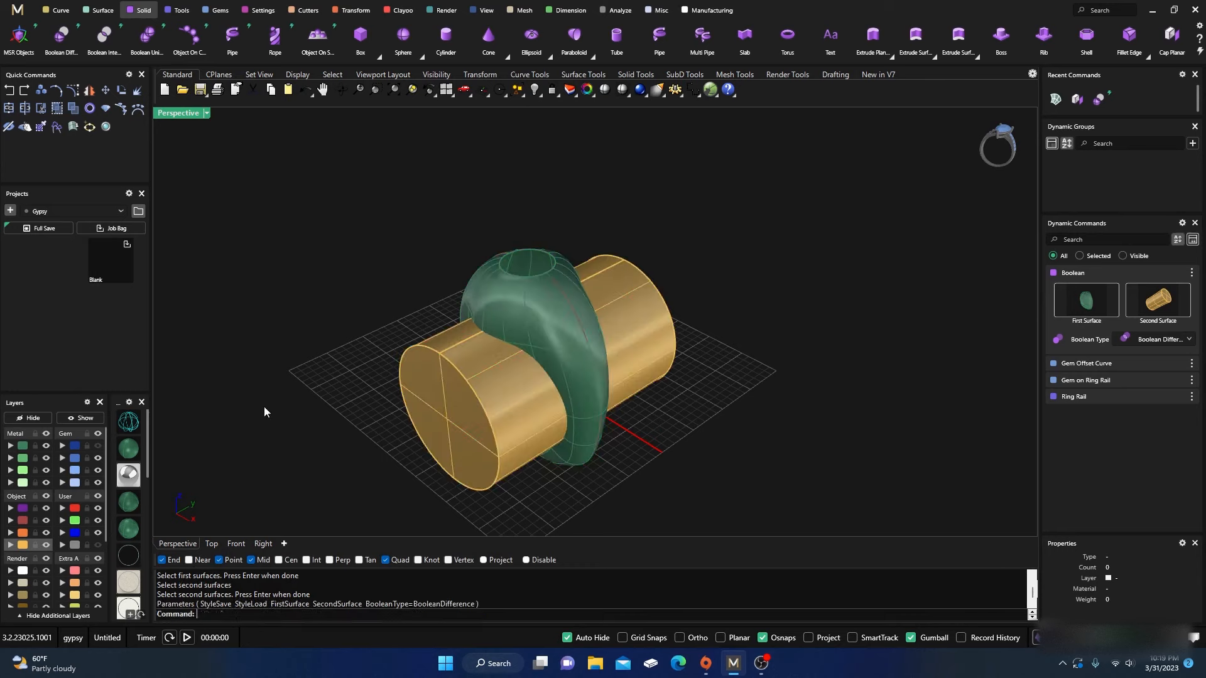
Flip the surface direction of the green ring body with Dir so its normals point outward.
{"action": "left_click", "coordinate": [496, 356]}
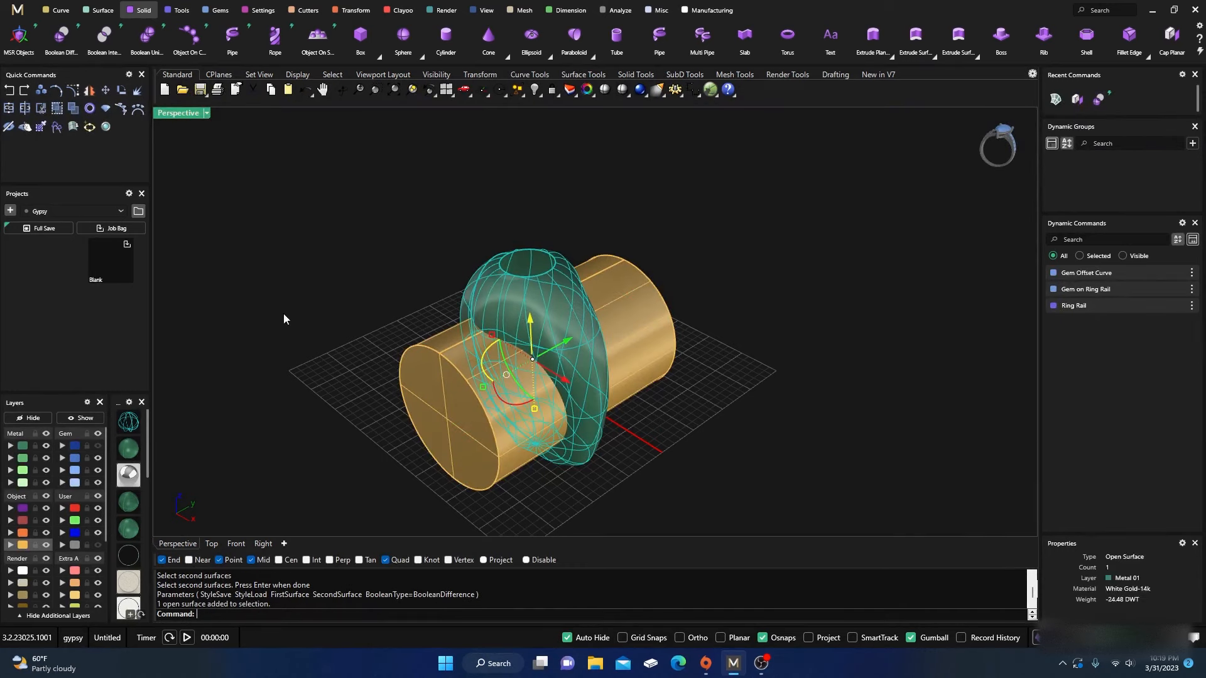
{"action": "type", "text": "Dir"}
{"action": "key", "text": "Return"}
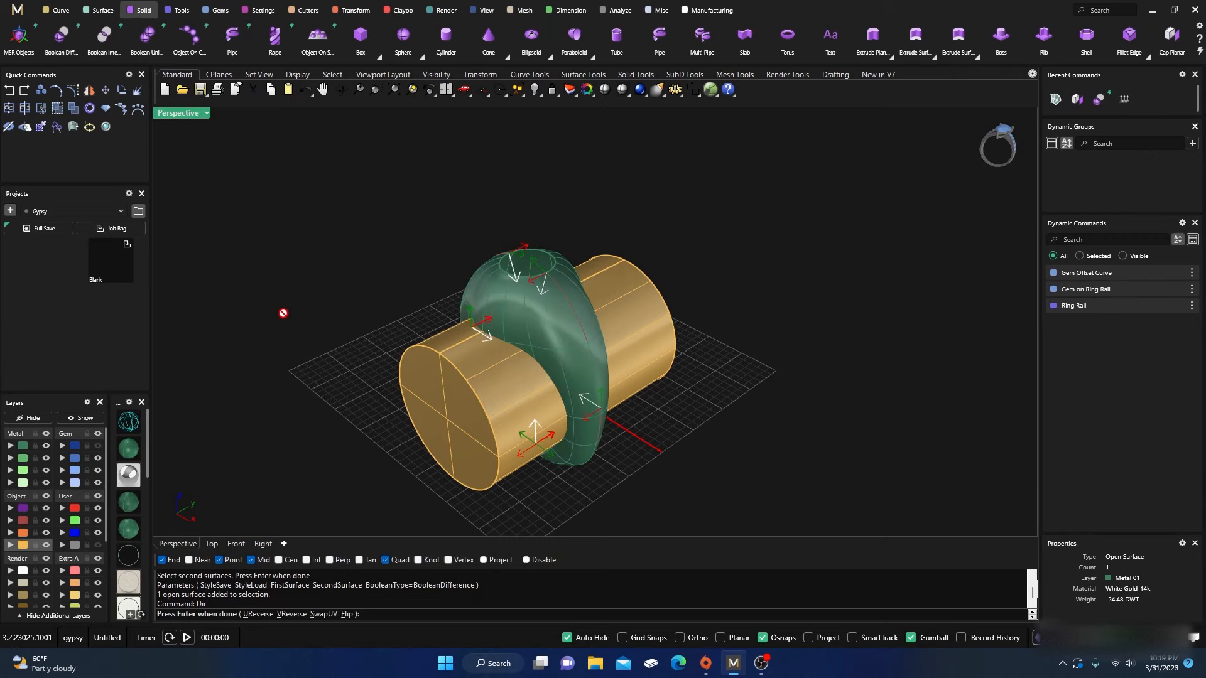
{"action": "left_click", "coordinate": [347, 614]}
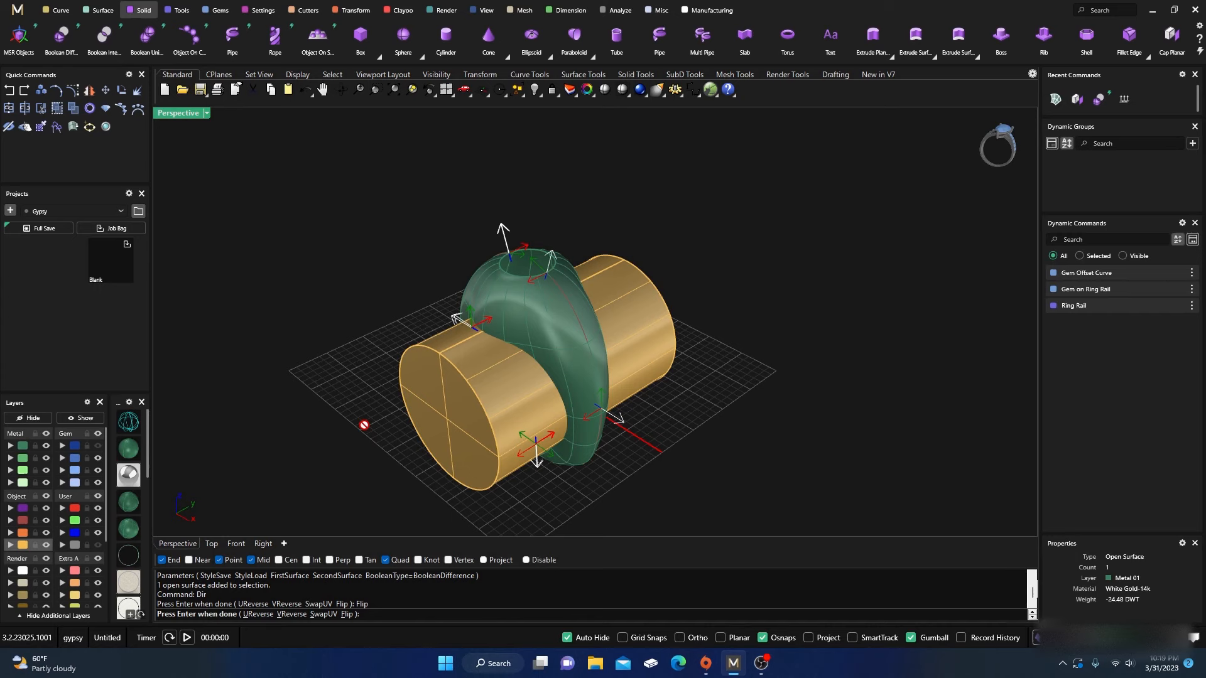
{"action": "key", "text": "Return"}
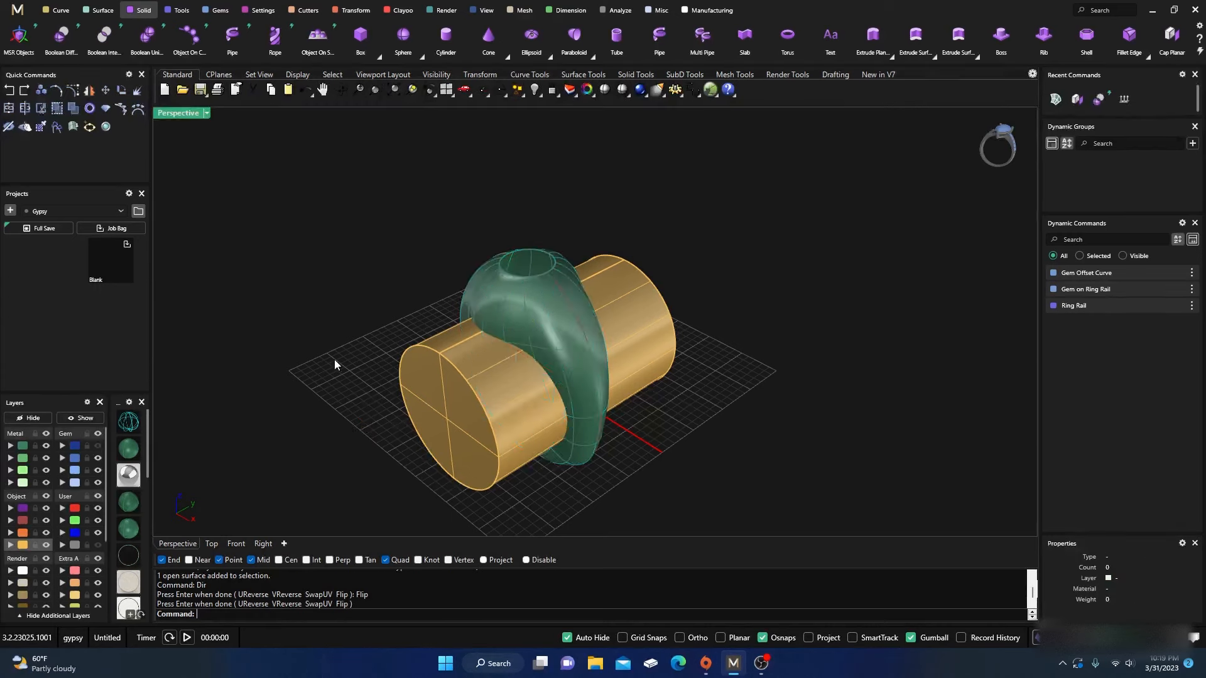
Subtract the capped cylinder from the ring body with Boolean Difference, and delete the original cylinder and the original body surface.
{"action": "right_click_drag", "start_coordinate": [334, 364], "coordinate": [350, 384]}
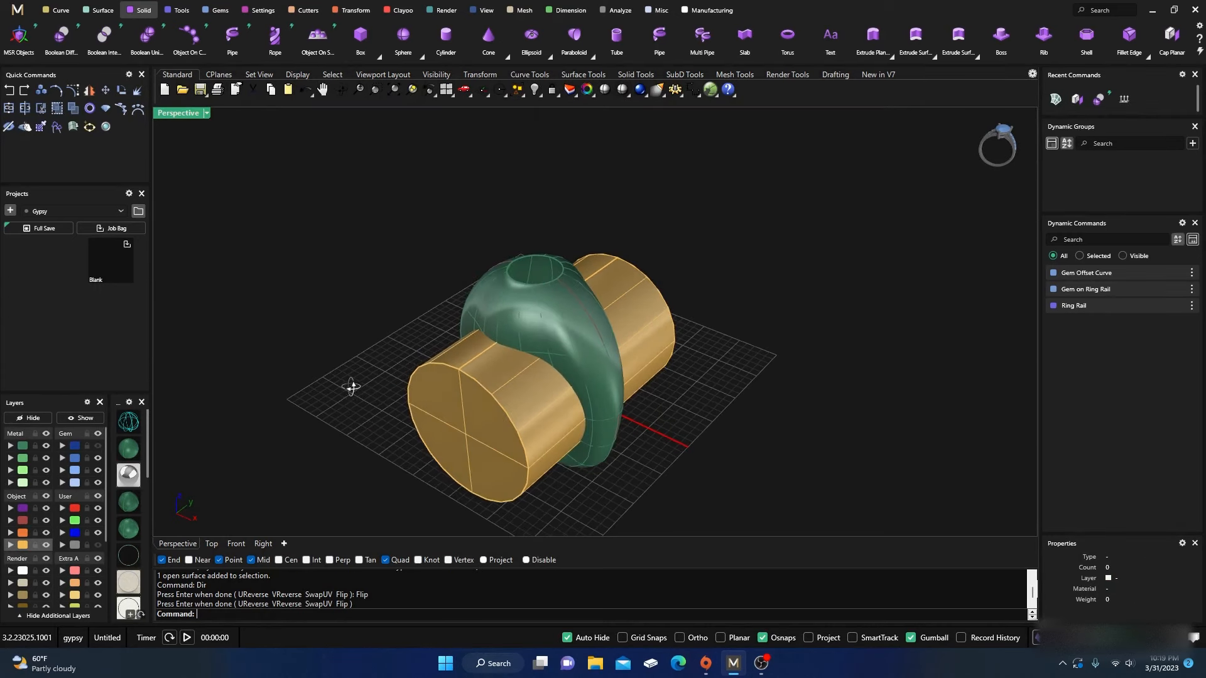
{"action": "left_click", "coordinate": [60, 37]}
{"action": "left_click", "coordinate": [559, 333]}
{"action": "key", "text": "Return"}
{"action": "left_click", "coordinate": [483, 415]}
{"action": "key", "text": "Return"}
{"action": "key", "text": "Delete"}
{"action": "key", "text": "Delete"}
Explode the cut ring polysurface into separate surfaces, and undo the explode.
{"action": "right_click_drag", "start_coordinate": [484, 402], "coordinate": [574, 323]}
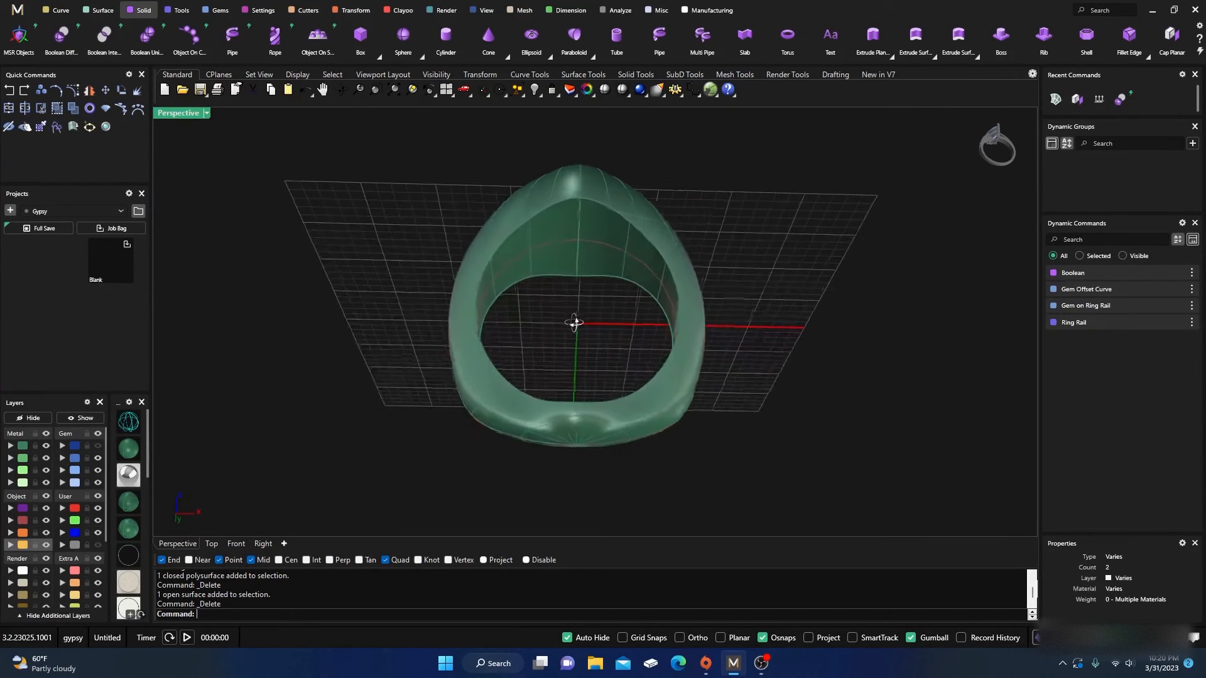
{"action": "scroll", "coordinate": [578, 225], "scroll_direction": "up", "scroll_amount": 7}
{"action": "left_click", "coordinate": [545, 246]}
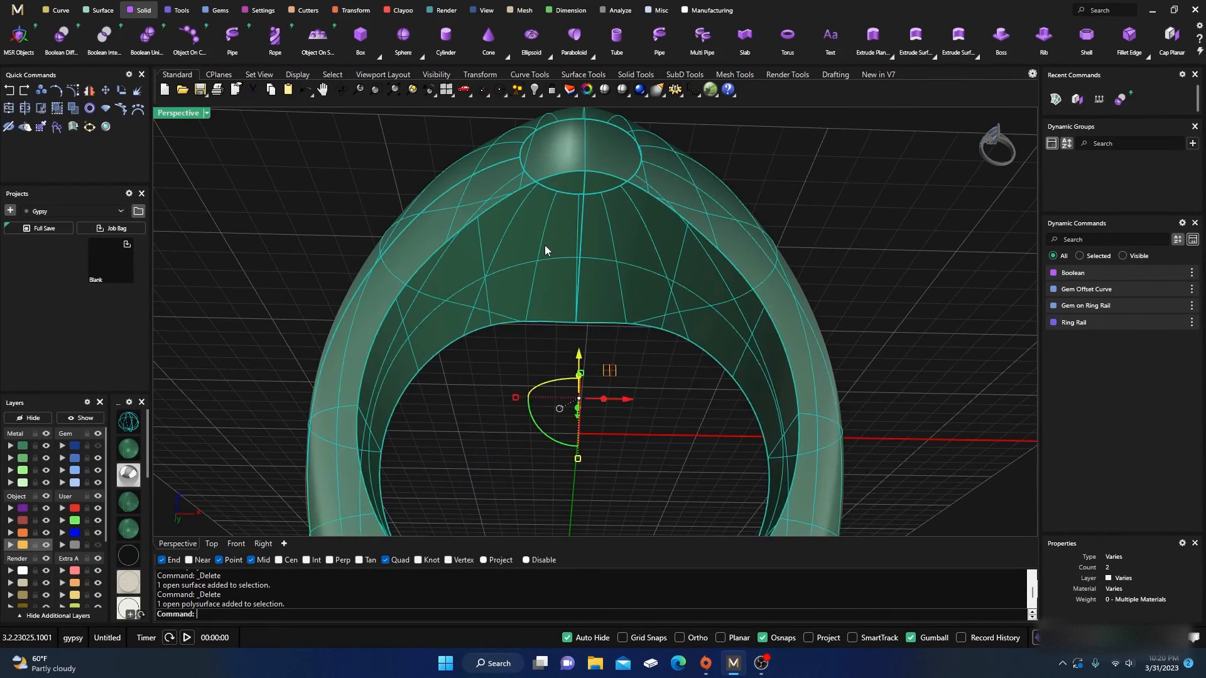
{"action": "left_click", "coordinate": [134, 92]}
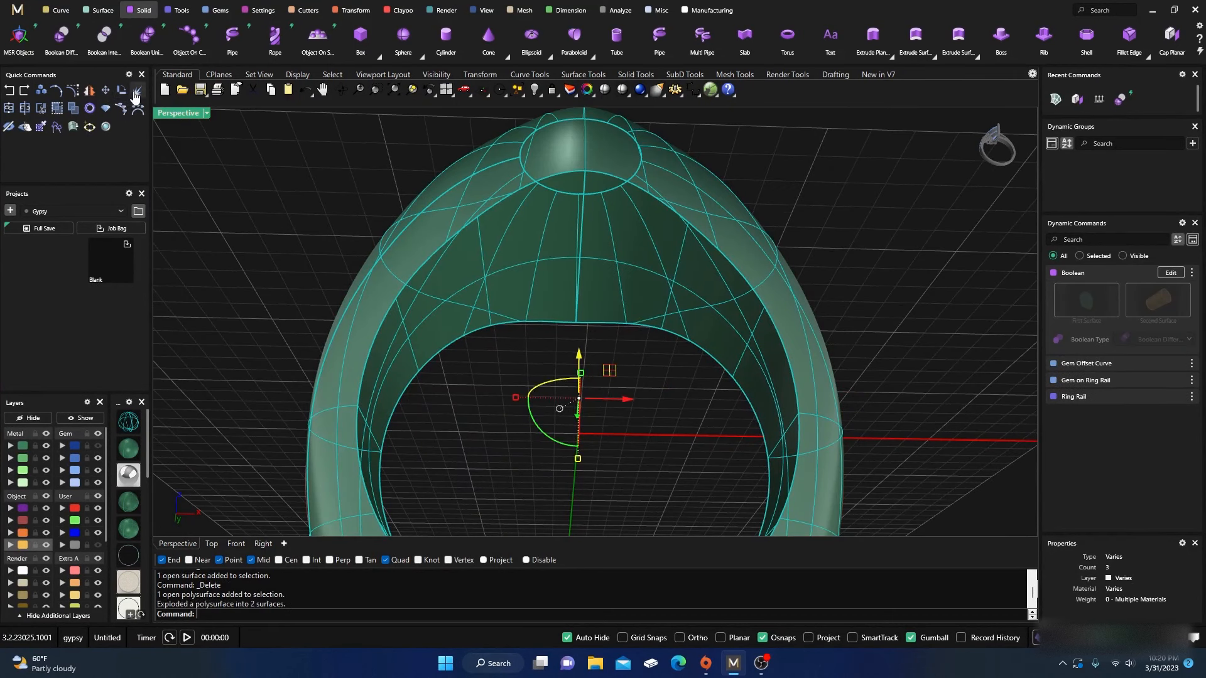
{"action": "key", "text": "ctrl+z"}
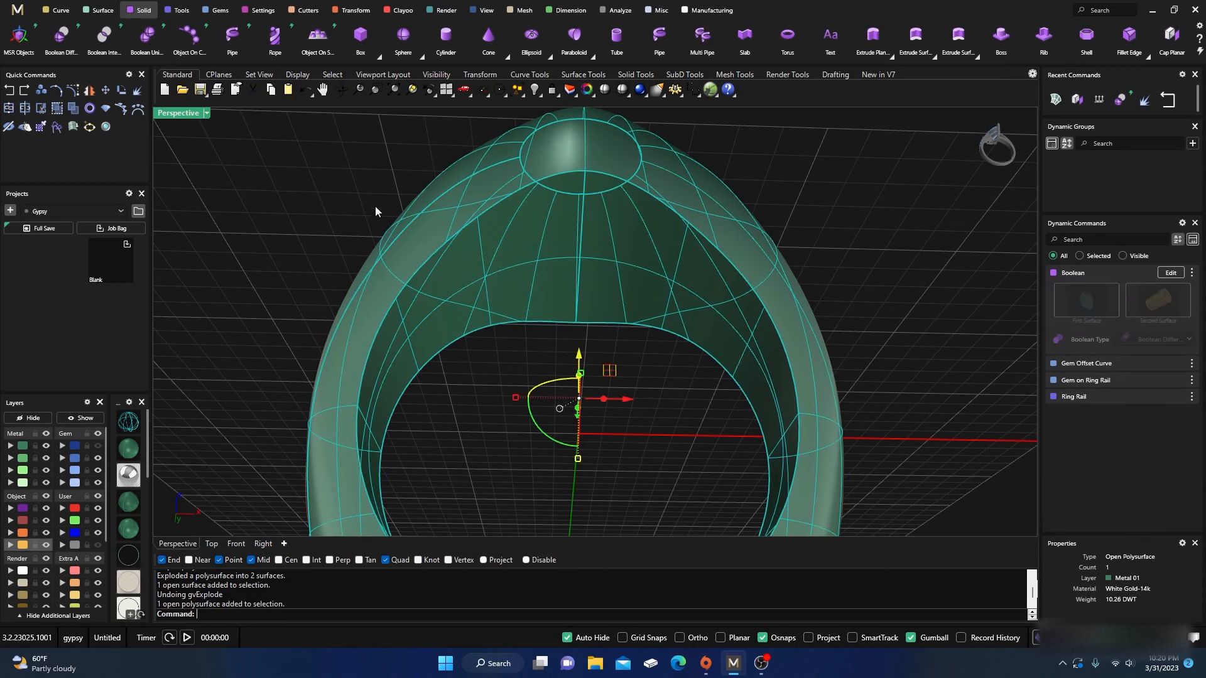
{"action": "left_click", "coordinate": [286, 241]}
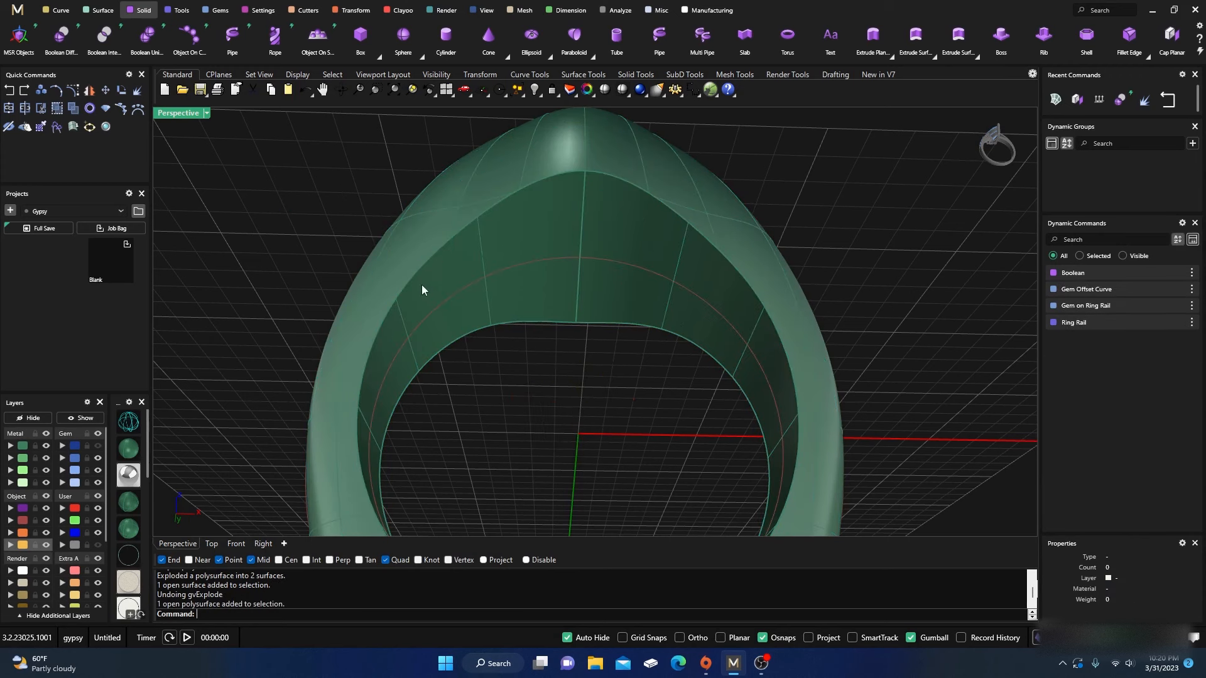
Close the round opening at the head of the ring with Cap.
{"action": "scroll", "coordinate": [422, 286], "scroll_direction": "down", "scroll_amount": 6}
{"action": "right_click_drag", "start_coordinate": [514, 317], "coordinate": [469, 466]}
{"action": "scroll", "coordinate": [460, 268], "scroll_direction": "up", "scroll_amount": 4}
{"action": "scroll", "coordinate": [463, 268], "scroll_direction": "up", "scroll_amount": 2}
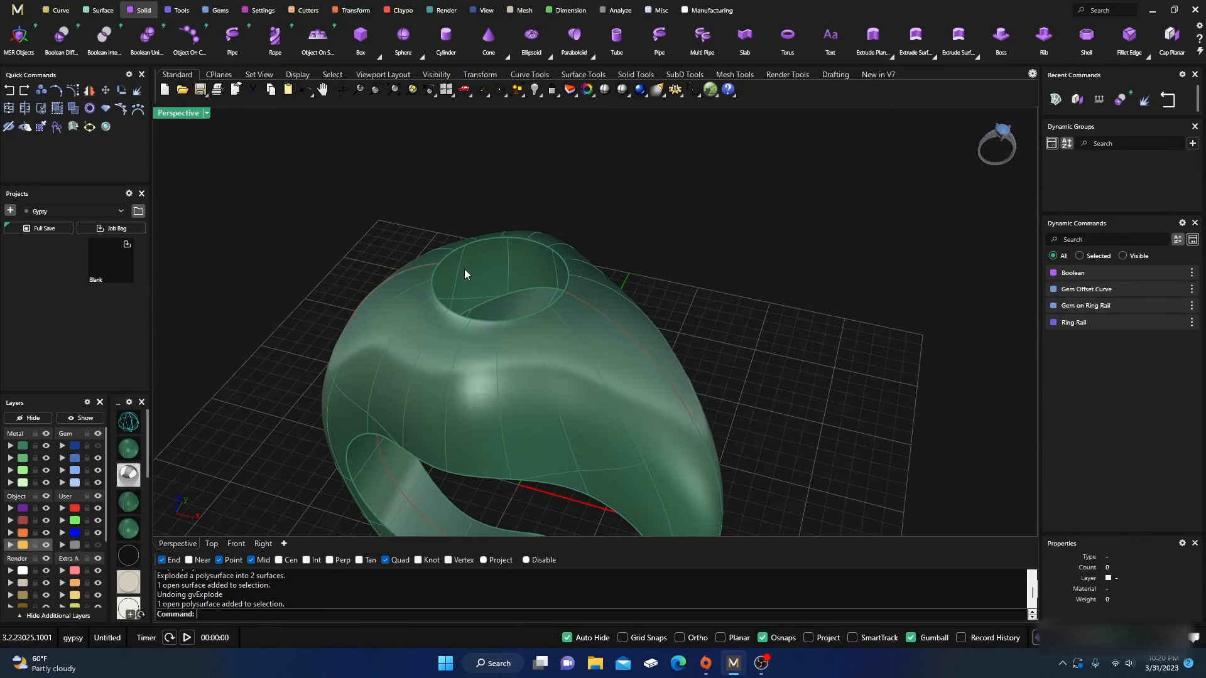
{"action": "left_click", "coordinate": [432, 268]}
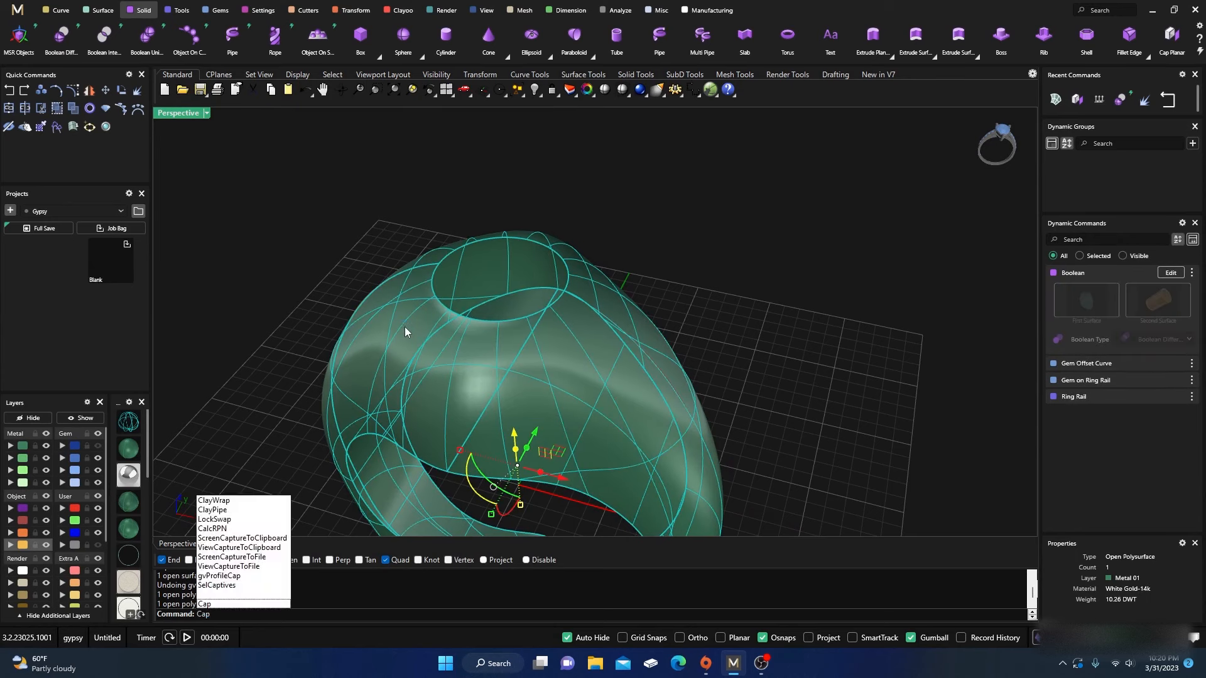
{"action": "key", "text": "Return"}
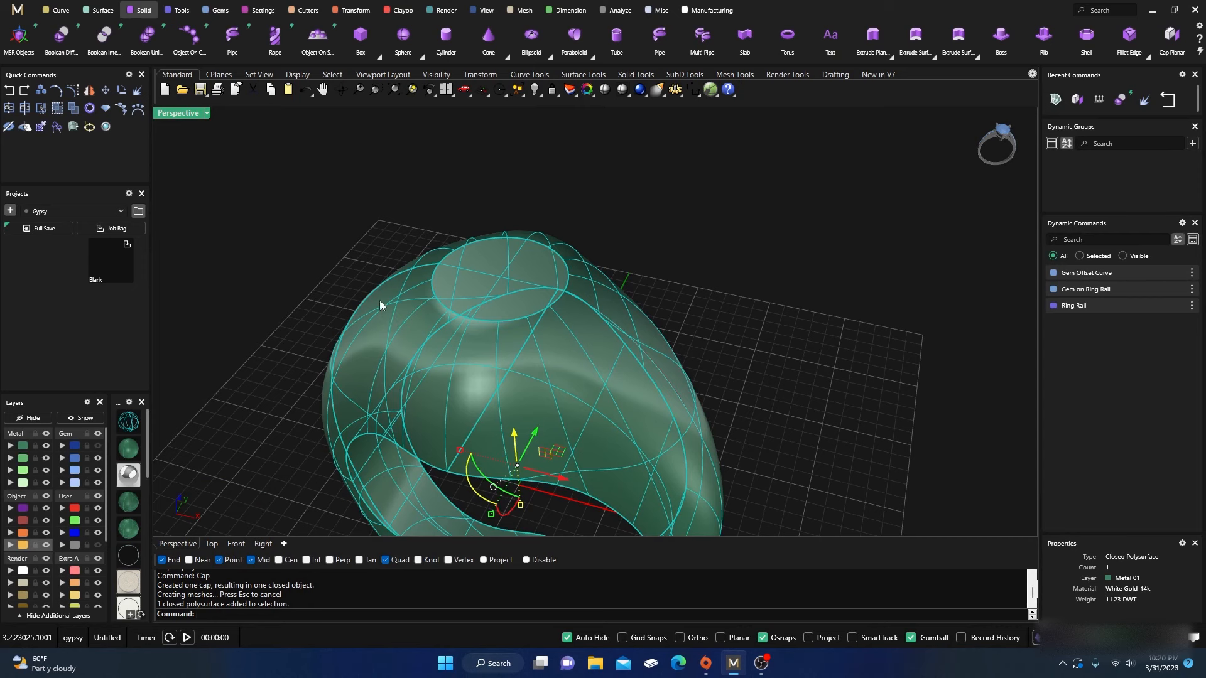
Deselect the ring, switch to the four-view layout and display all viewports shaded.
{"action": "left_click", "coordinate": [349, 201]}
{"action": "double_click", "coordinate": [183, 114]}
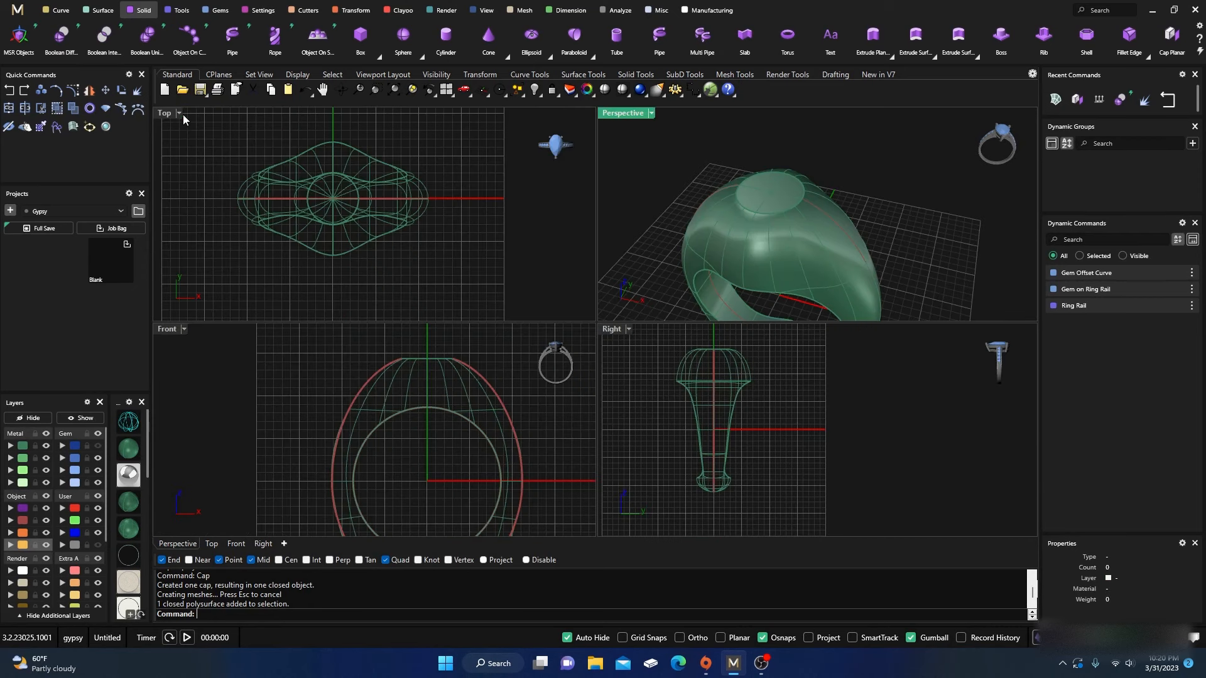
{"action": "left_click", "coordinate": [125, 451]}
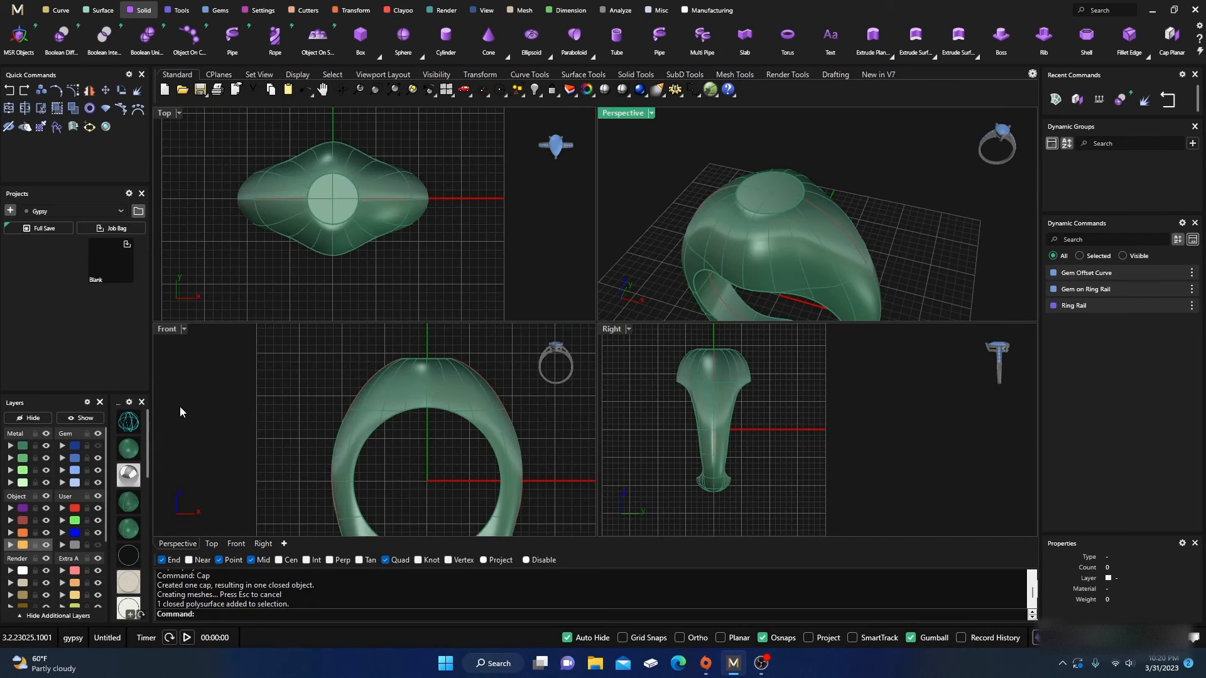
Examine the shape of the shank's underside in the Front, Right and Perspective views.
{"action": "scroll", "coordinate": [366, 414], "scroll_direction": "down", "scroll_amount": 5}
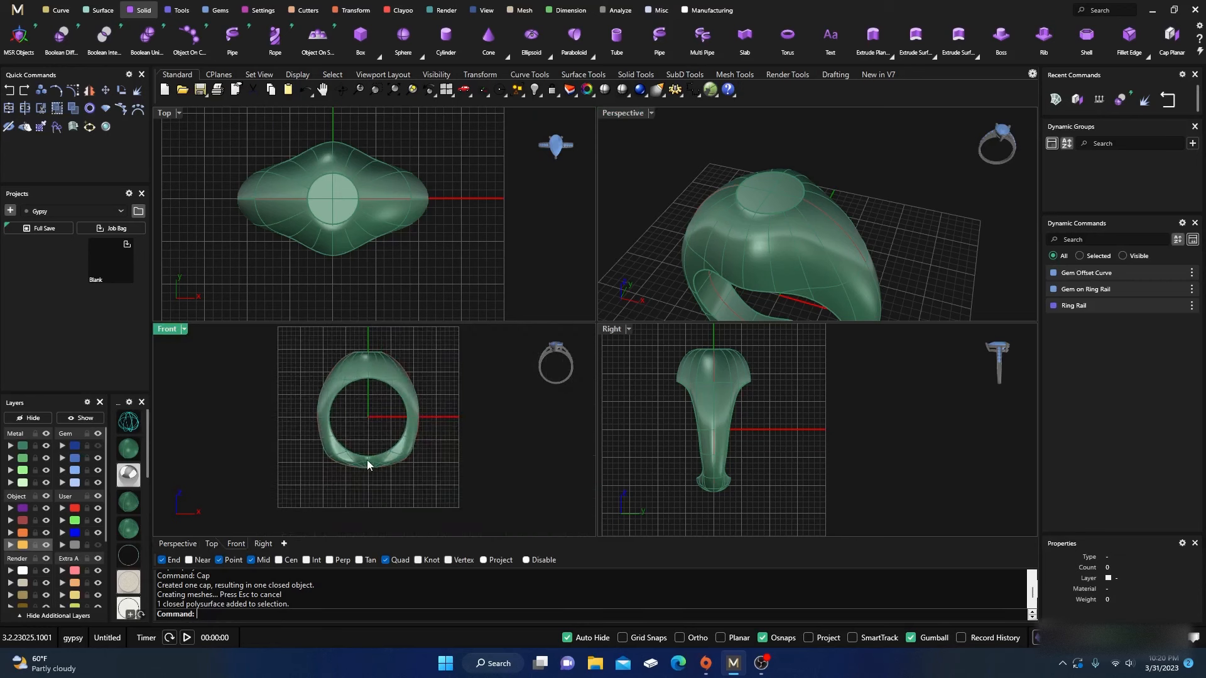
{"action": "scroll", "coordinate": [367, 460], "scroll_direction": "up", "scroll_amount": 4}
{"action": "right_click_drag", "start_coordinate": [722, 460], "coordinate": [734, 464]}
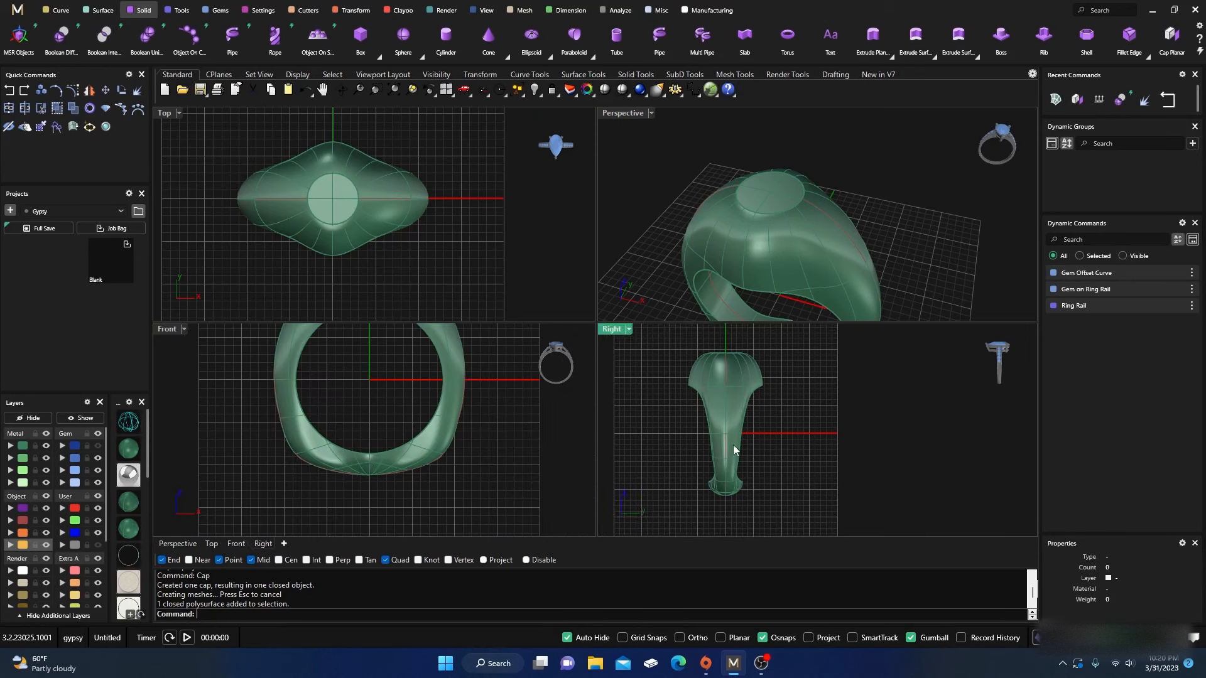
{"action": "scroll", "coordinate": [722, 195], "scroll_direction": "down", "scroll_amount": 5}
{"action": "scroll", "coordinate": [745, 257], "scroll_direction": "up", "scroll_amount": 6}
{"action": "right_click_drag", "start_coordinate": [745, 257], "coordinate": [725, 290]}
{"action": "scroll", "coordinate": [728, 237], "scroll_direction": "down", "scroll_amount": 5}
{"action": "scroll", "coordinate": [725, 290], "scroll_direction": "up", "scroll_amount": 5}
{"action": "scroll", "coordinate": [725, 291], "scroll_direction": "up", "scroll_amount": 5}
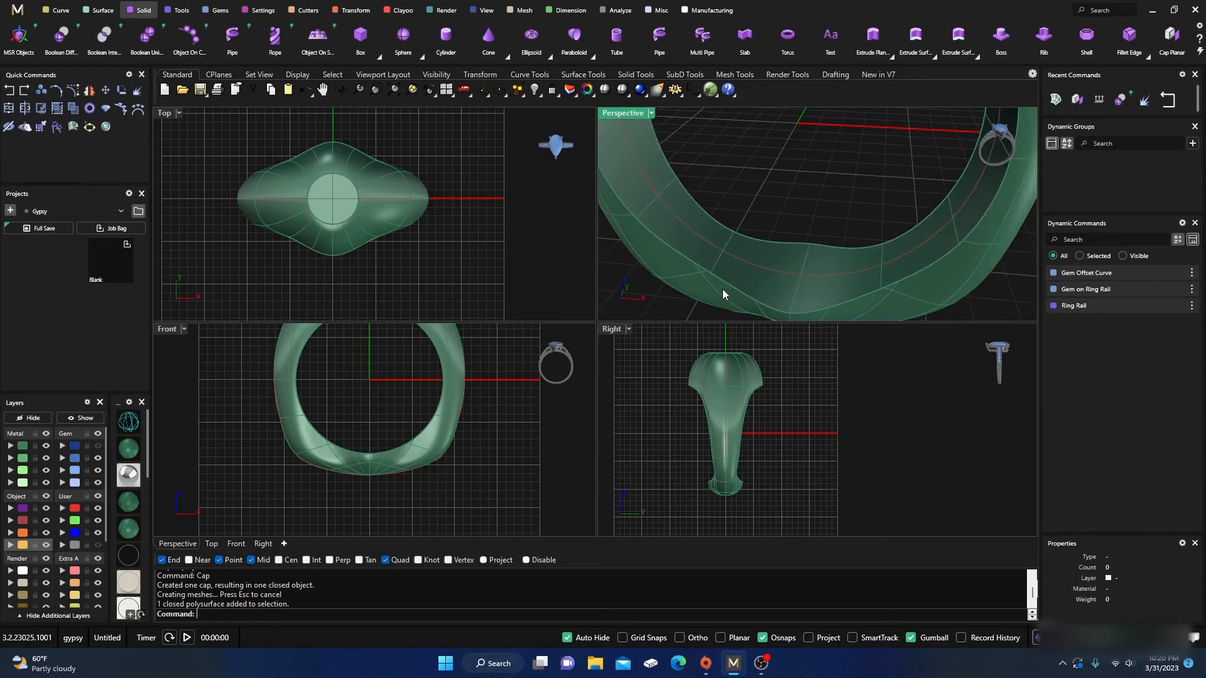
{"action": "right_click_drag", "start_coordinate": [624, 247], "coordinate": [707, 260]}
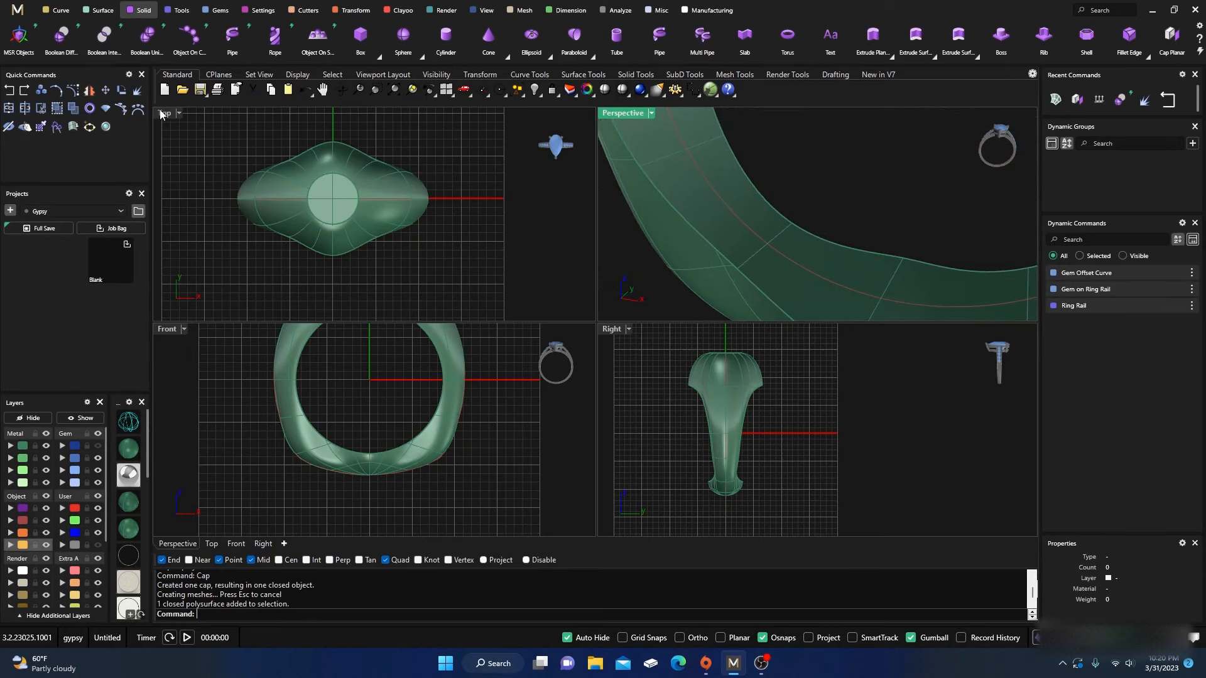
Draw a line about 15 mm long in the Front view from 0,0,0 diagonally down through the lower-left part of the shank.
{"action": "left_click", "coordinate": [52, 10]}
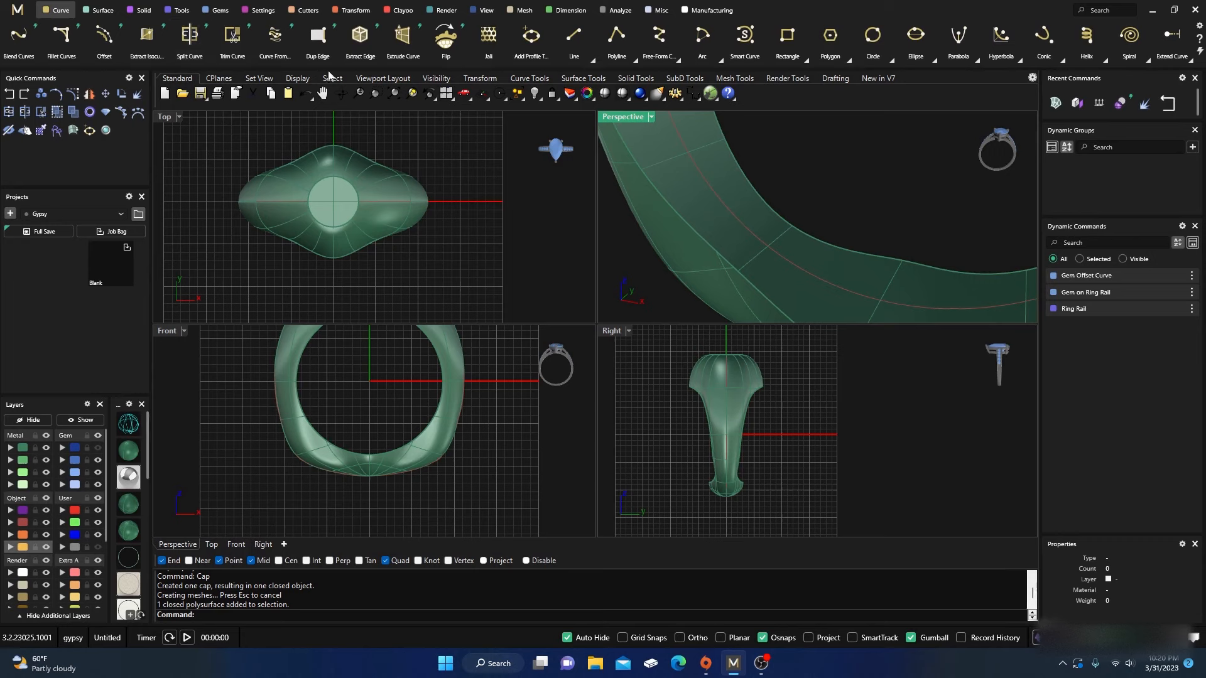
{"action": "left_click", "coordinate": [572, 36]}
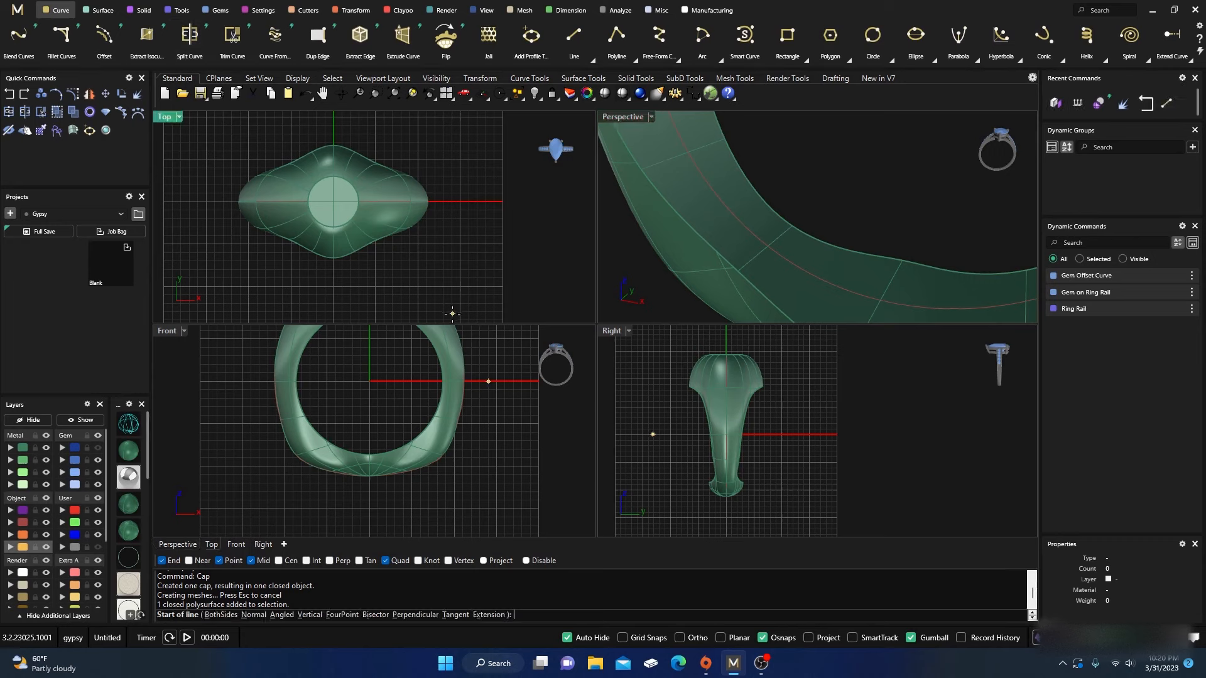
{"action": "type", "text": "0,0,0"}
{"action": "key", "text": "Return"}
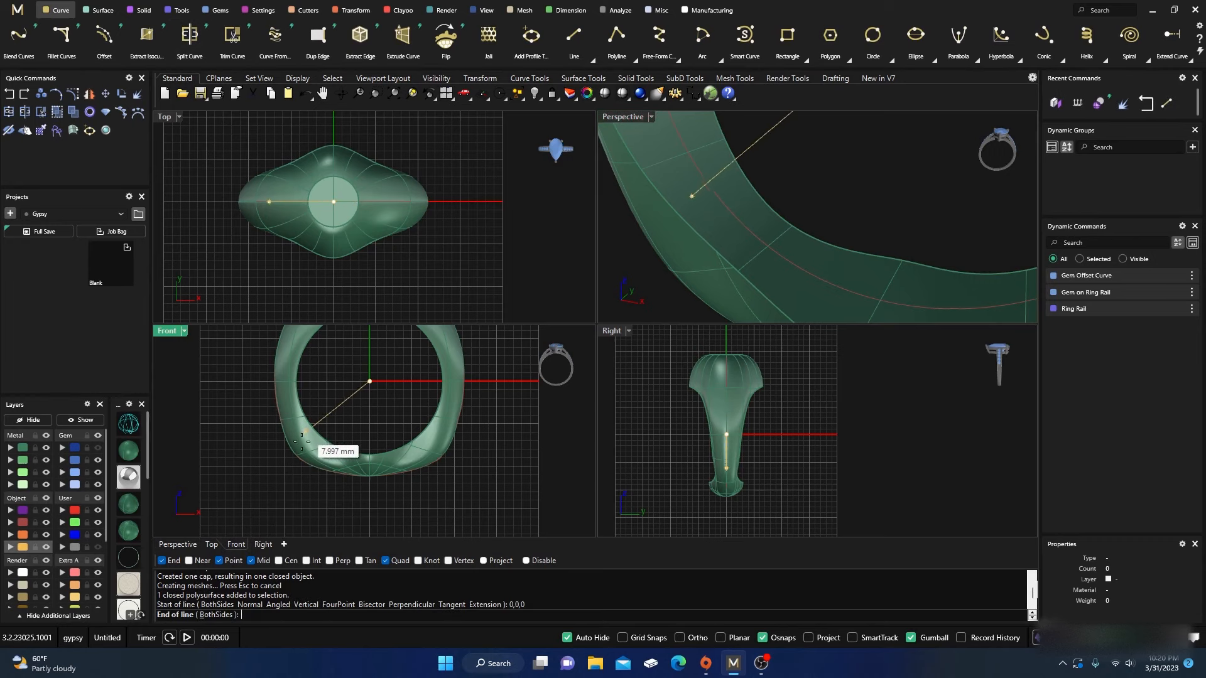
{"action": "scroll", "coordinate": [291, 489], "scroll_direction": "up", "scroll_amount": 3}
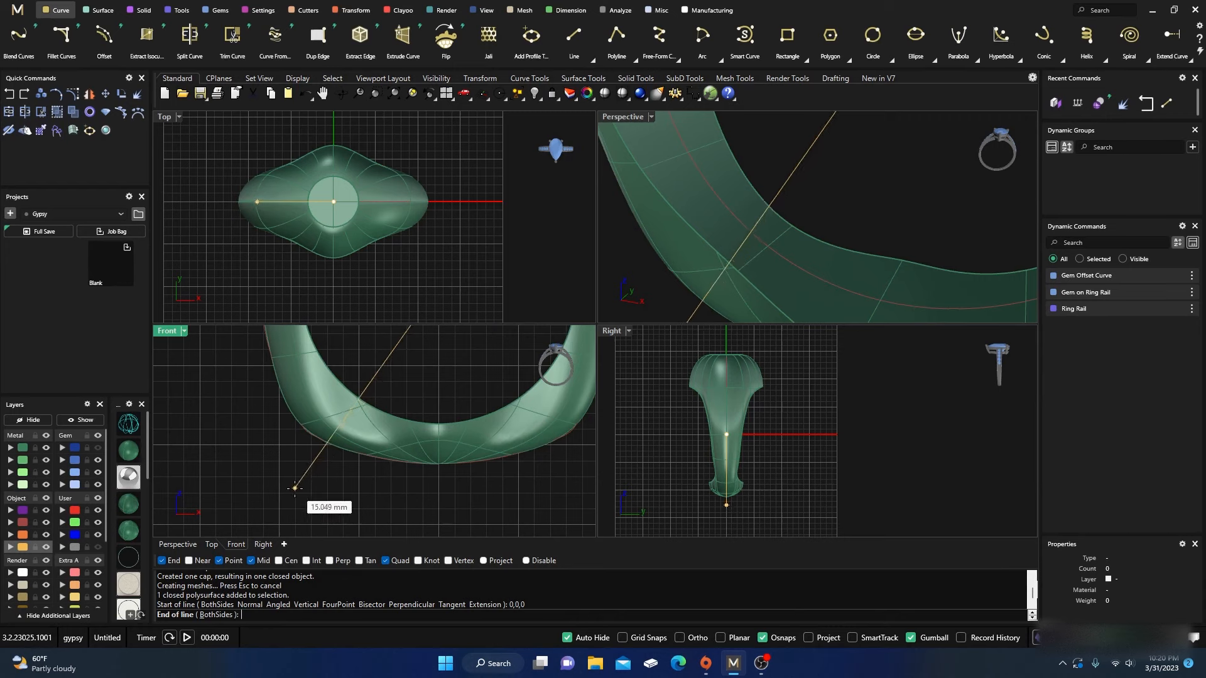
{"action": "left_click", "coordinate": [287, 491]}
Mirror a copy of the diagonal line across the vertical plane through 0,0,0 in the Front view.
{"action": "left_click", "coordinate": [367, 385]}
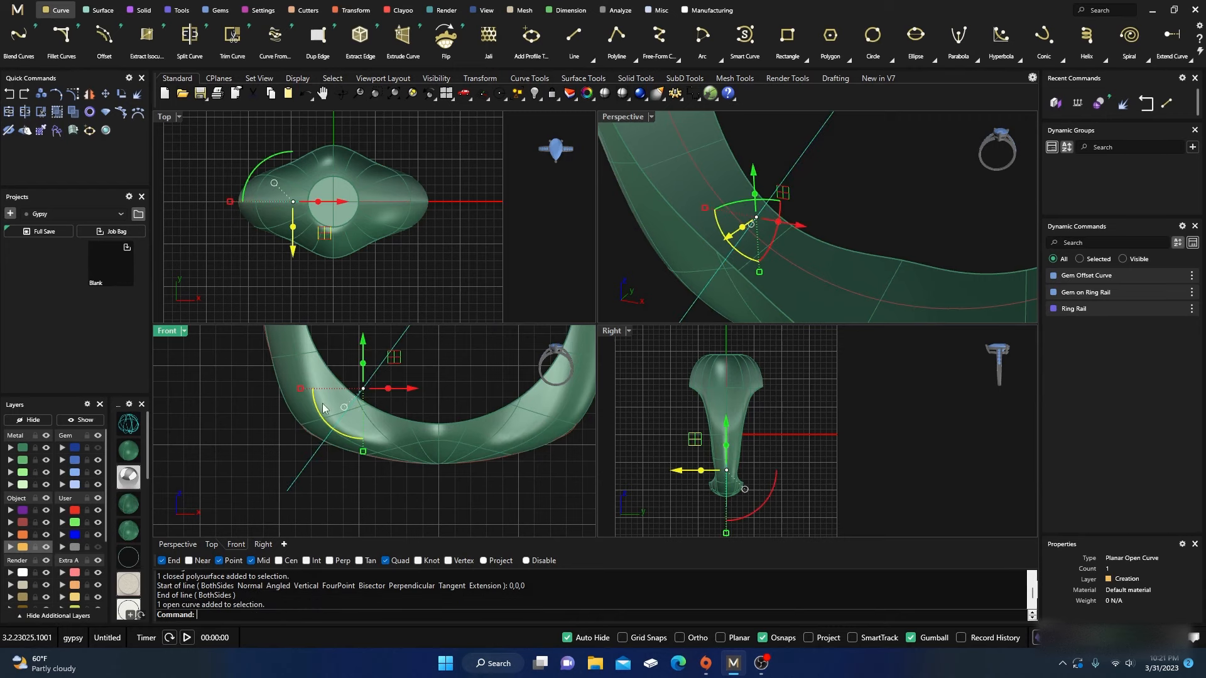
{"action": "scroll", "coordinate": [367, 385], "scroll_direction": "down", "scroll_amount": 3}
{"action": "left_click", "coordinate": [89, 97]}
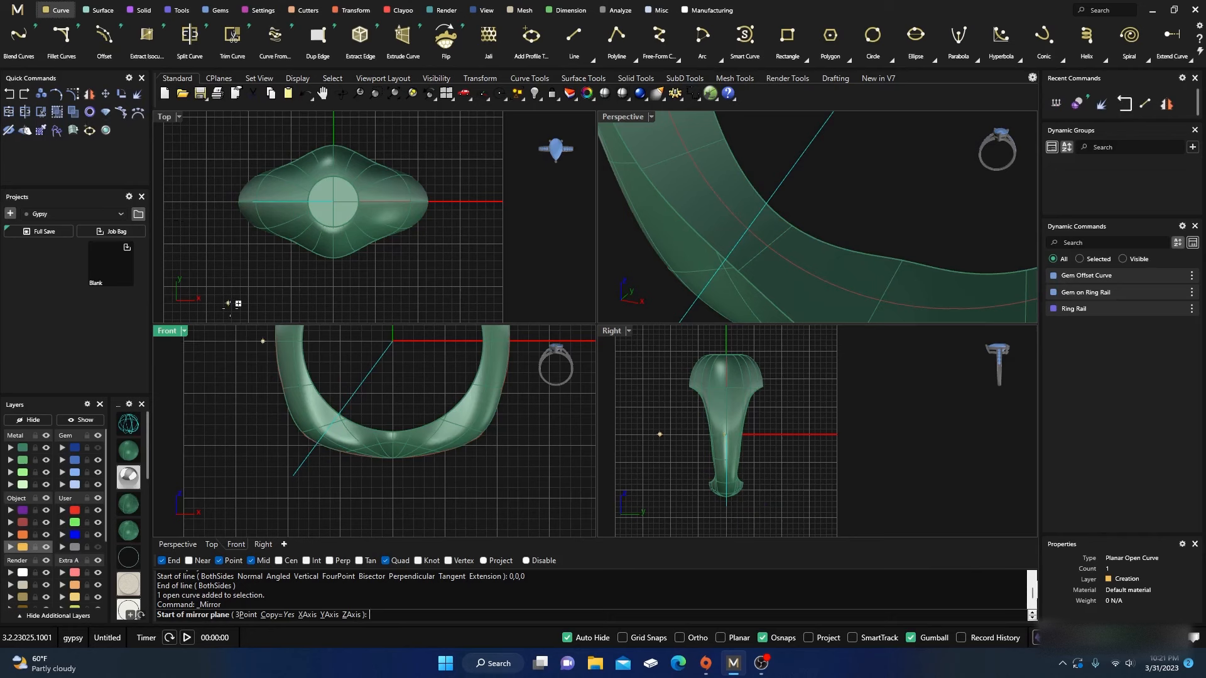
{"action": "type", "text": "0"}
{"action": "key", "text": "Return"}
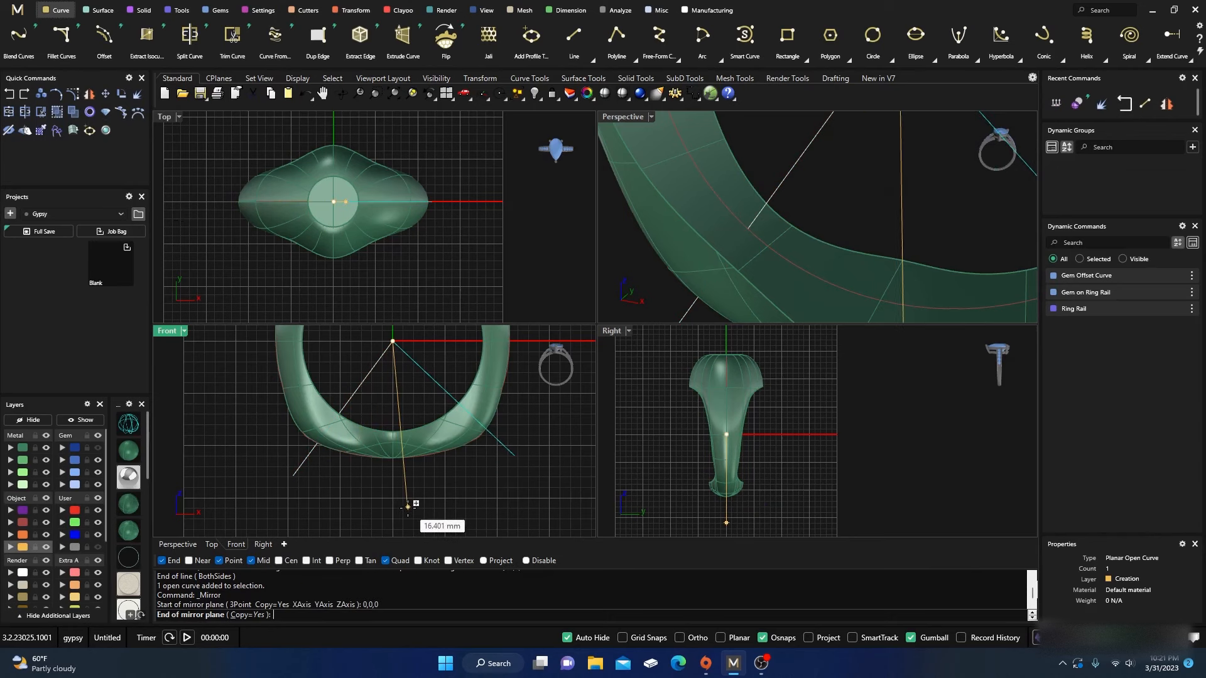
{"action": "left_click", "coordinate": [391, 514]}
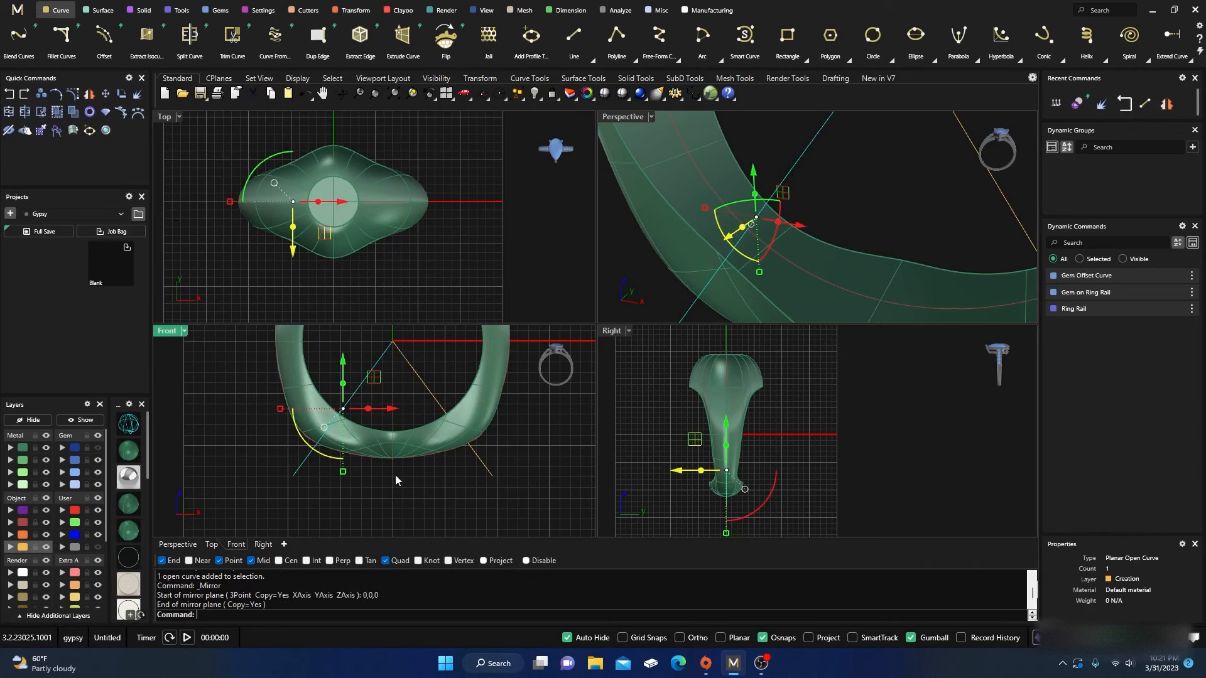
{"action": "left_click", "coordinate": [447, 367]}
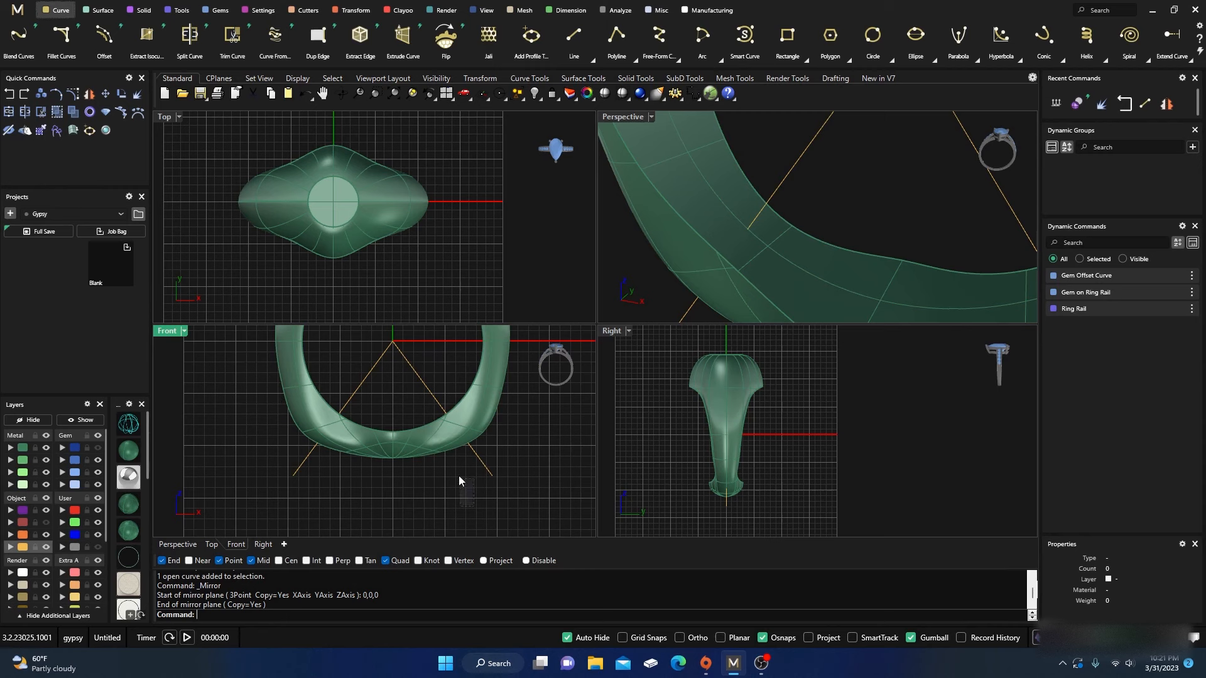
Trim away the bottom section of the ring shank between the two diagonal lines.
{"action": "left_click_drag", "start_coordinate": [459, 477], "coordinate": [325, 381]}
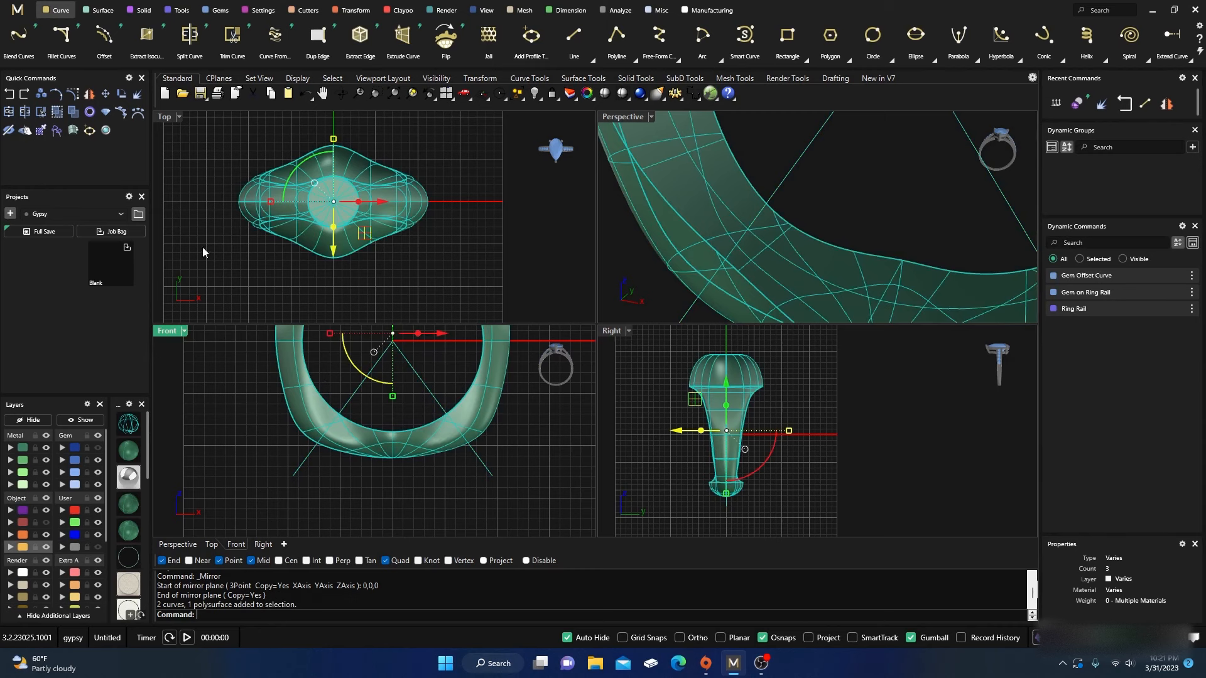
{"action": "left_click", "coordinate": [41, 112]}
{"action": "left_click", "coordinate": [405, 458]}
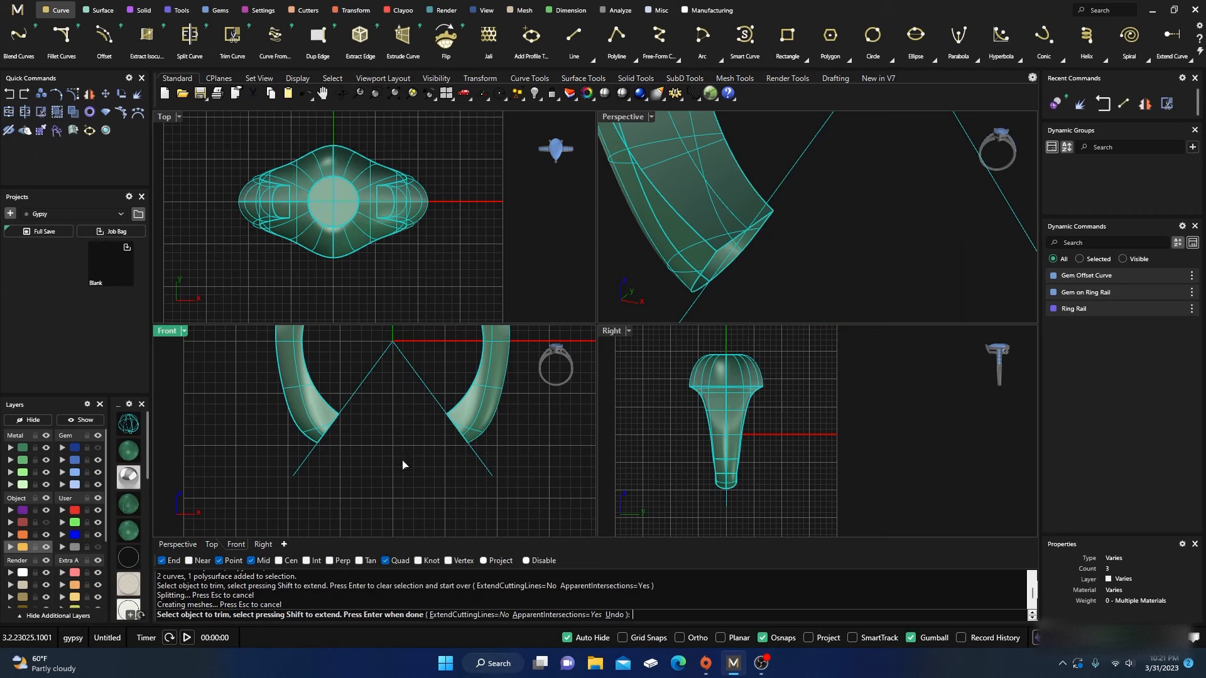
Finish the trim and delete both diagonal cutting lines in the Front view.
{"action": "key", "text": "Return"}
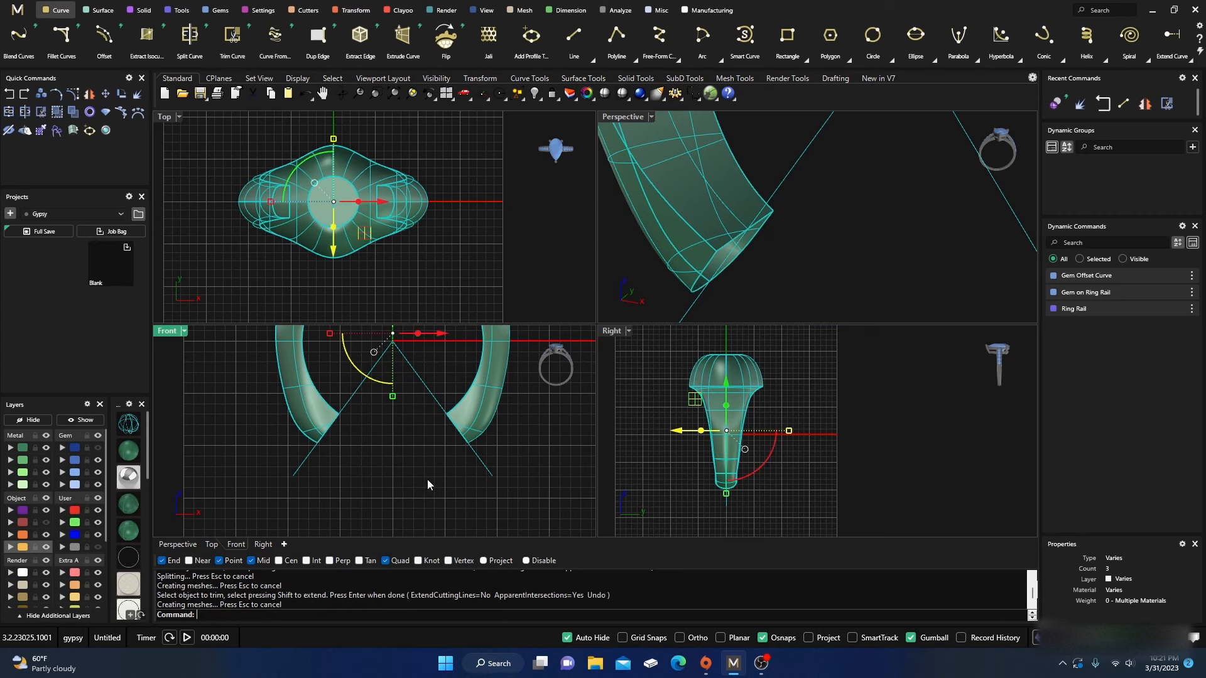
{"action": "left_click", "coordinate": [492, 470]}
{"action": "key", "text": "Delete"}
{"action": "left_click", "coordinate": [297, 471]}
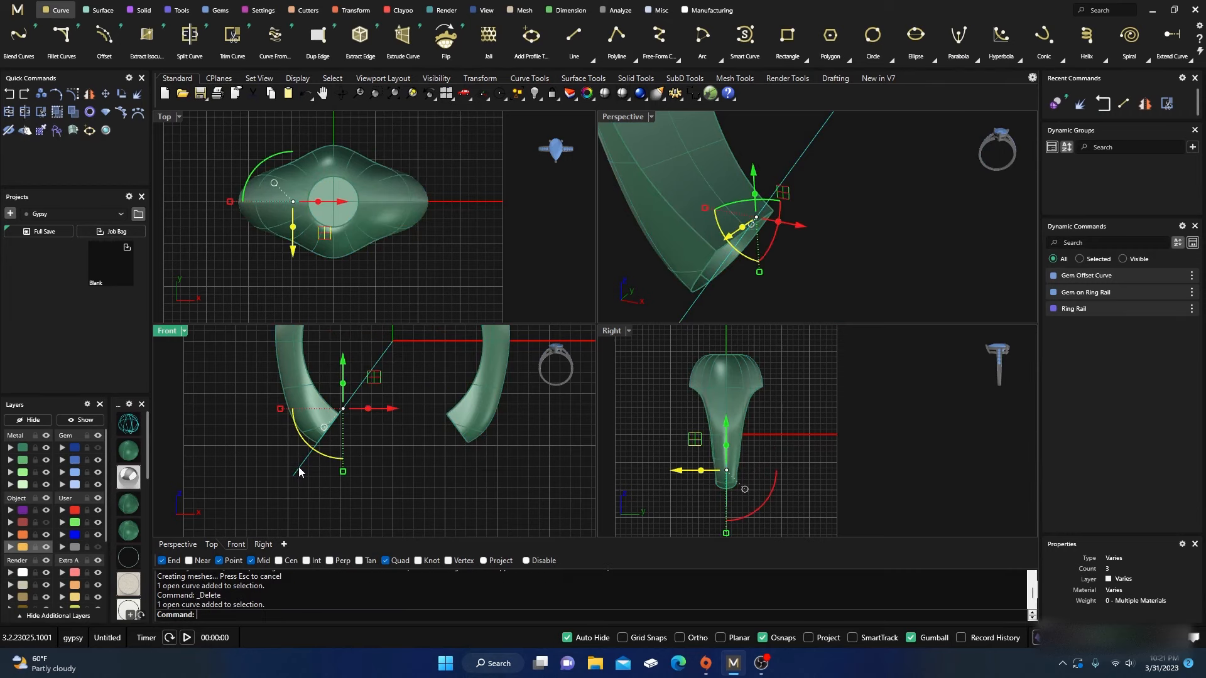
{"action": "key", "text": "Delete"}
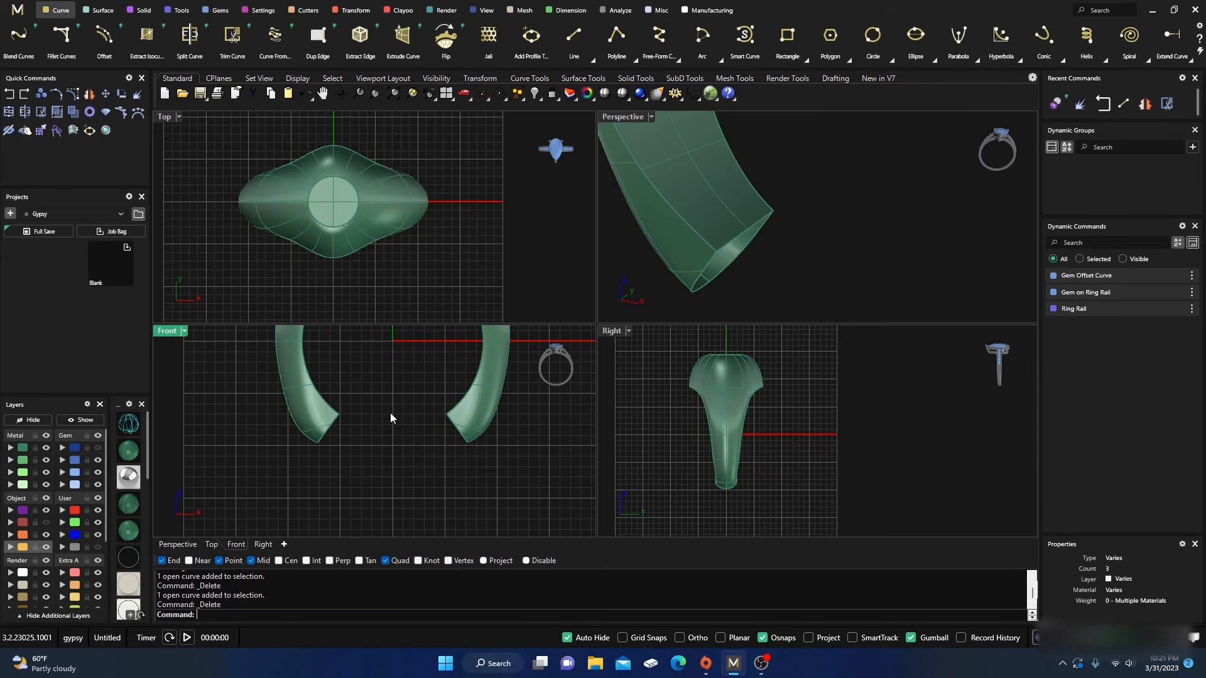
Cap the open cut ends of the ring shank to make it a closed solid.
{"action": "double_click", "coordinate": [627, 120]}
{"action": "right_click_drag", "start_coordinate": [526, 319], "coordinate": [425, 392]}
{"action": "left_click", "coordinate": [425, 392]}
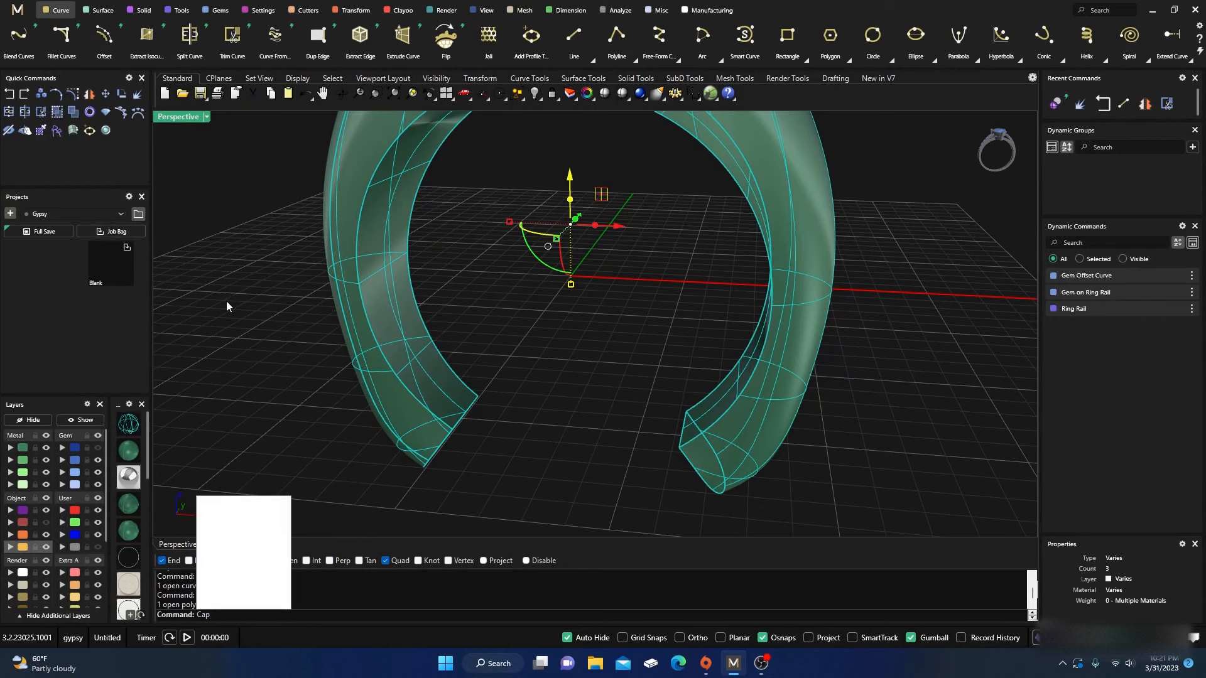
{"action": "key", "text": "Return"}
{"action": "right_click_drag", "start_coordinate": [239, 325], "coordinate": [353, 414]}
Copy the capped ring in place, move one copy to the Cutting layer and hide that layer.
{"action": "left_click", "coordinate": [399, 394]}
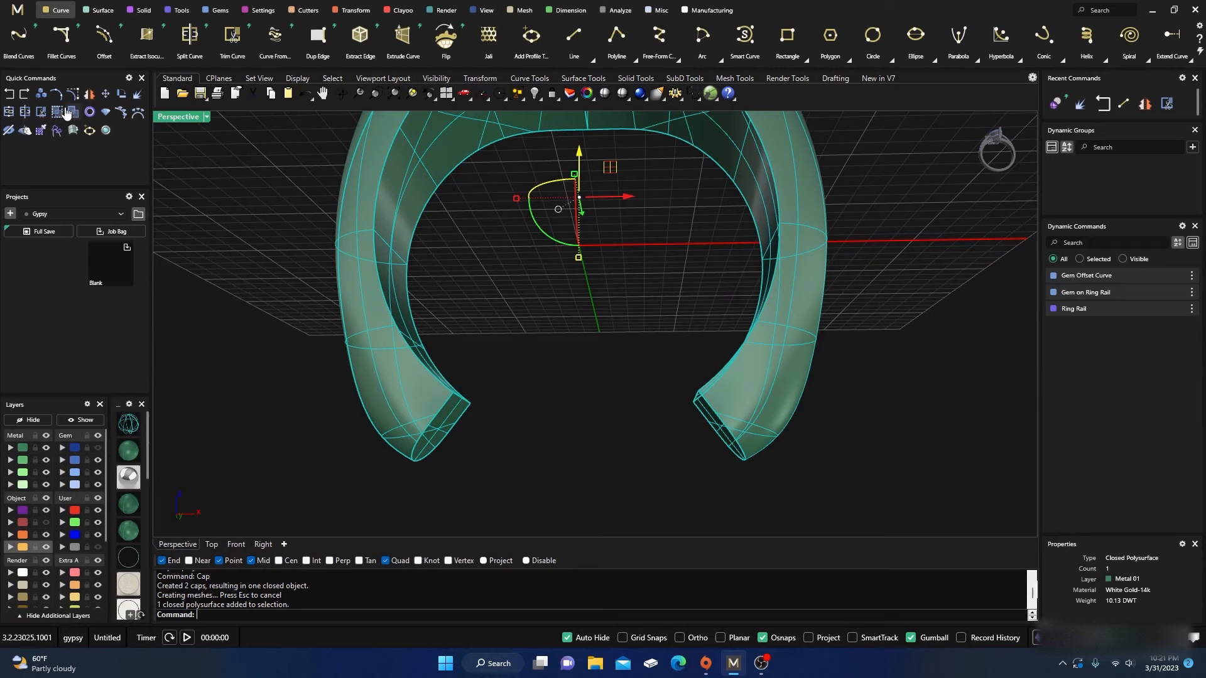
{"action": "left_click", "coordinate": [41, 93]}
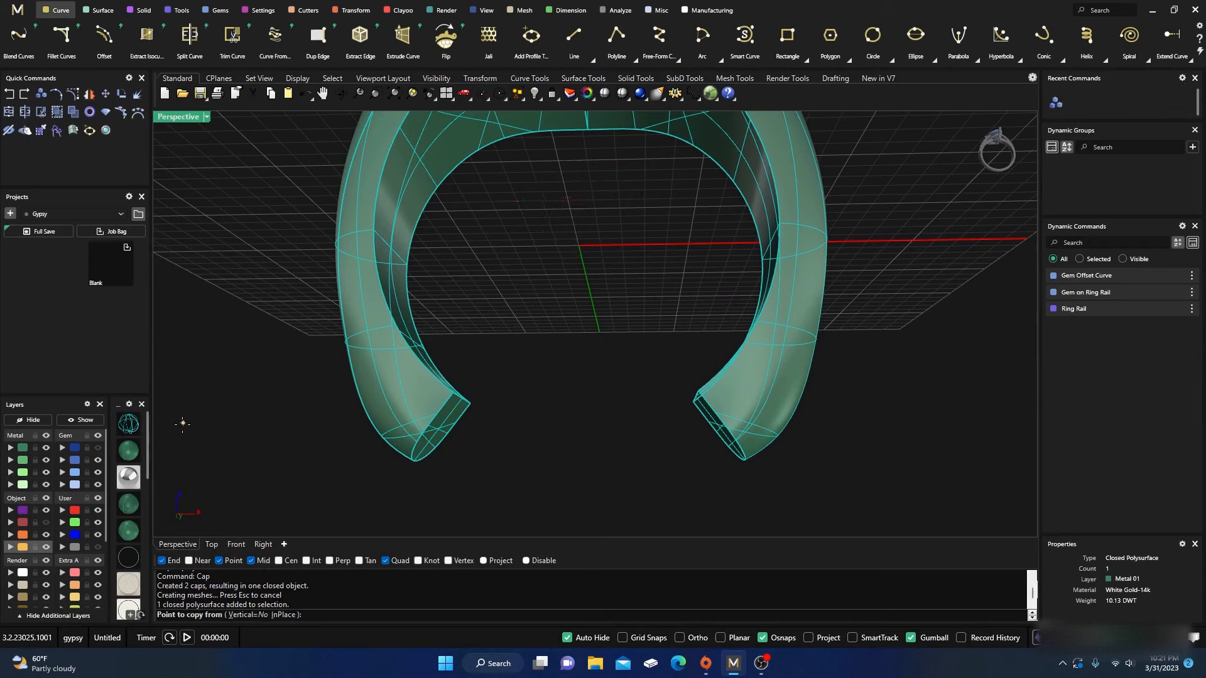
{"action": "left_click", "coordinate": [285, 615]}
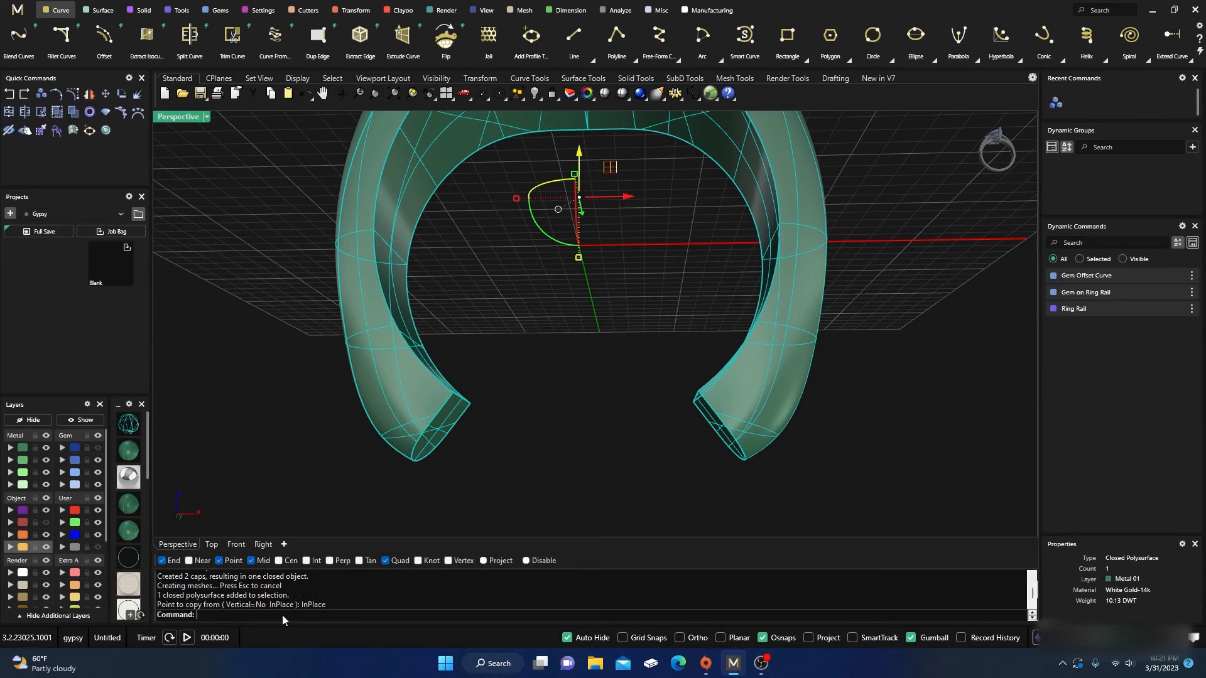
{"action": "left_click", "coordinate": [13, 534]}
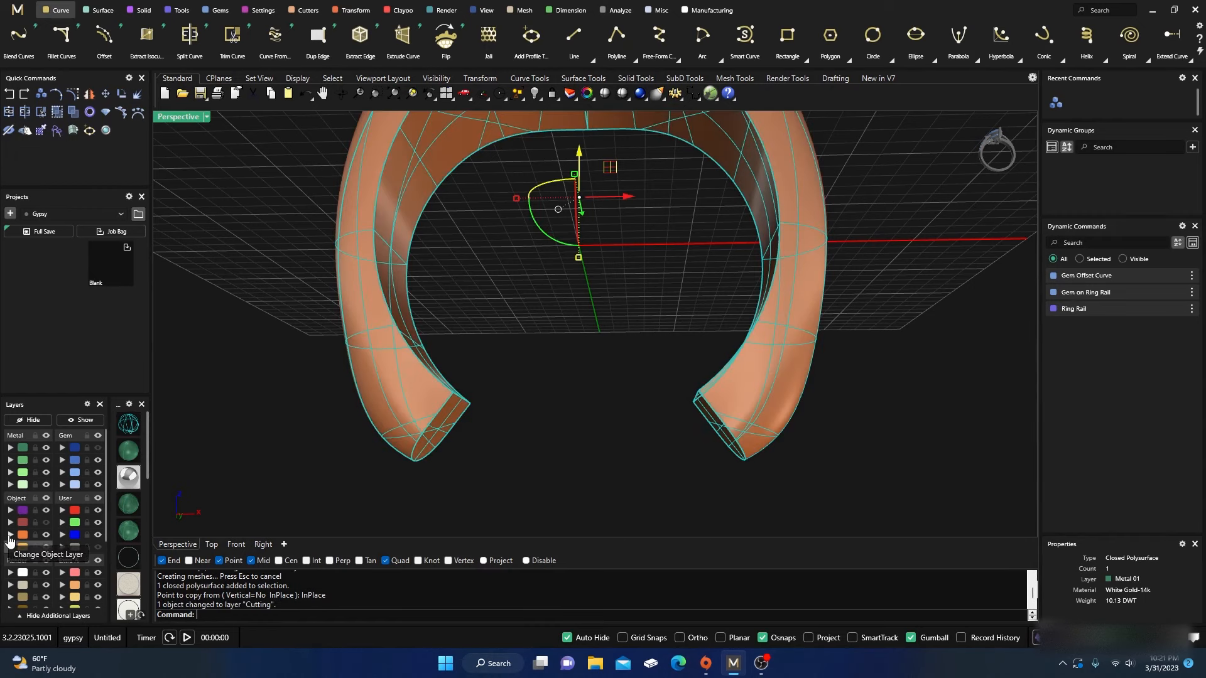
{"action": "left_click", "coordinate": [45, 535]}
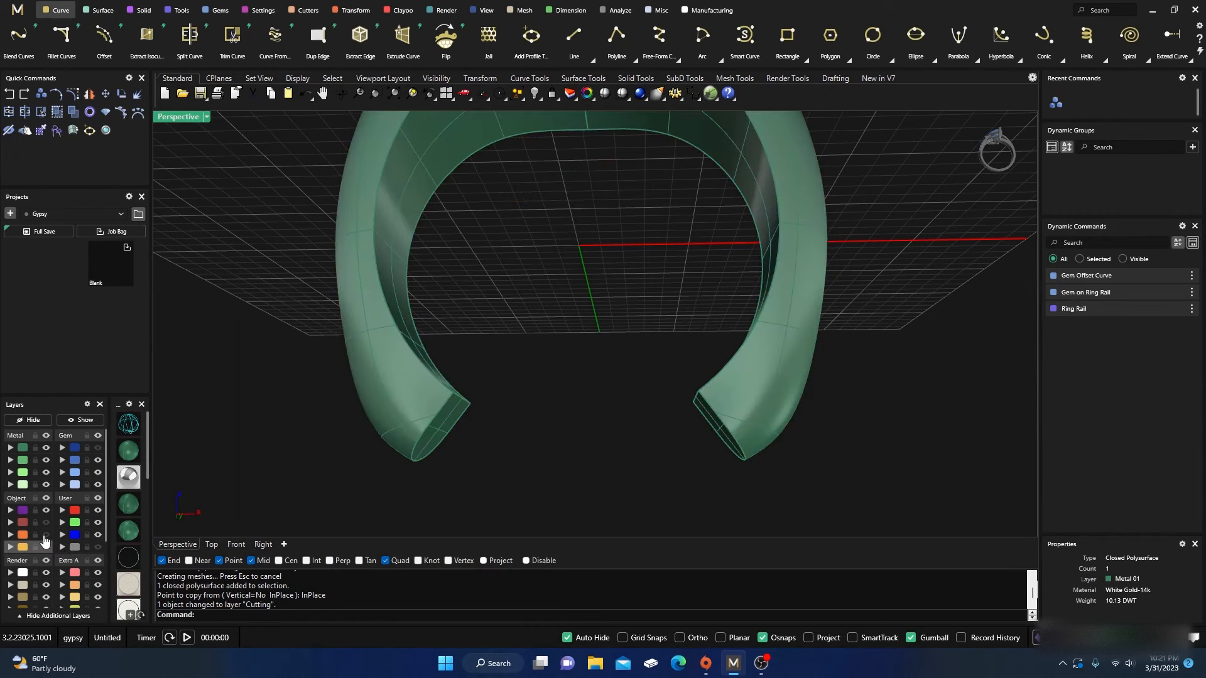
{"action": "right_click_drag", "start_coordinate": [274, 353], "coordinate": [450, 224]}
{"action": "scroll", "coordinate": [465, 203], "scroll_direction": "up", "scroll_amount": 3}
{"action": "scroll", "coordinate": [458, 232], "scroll_direction": "down", "scroll_amount": 3}
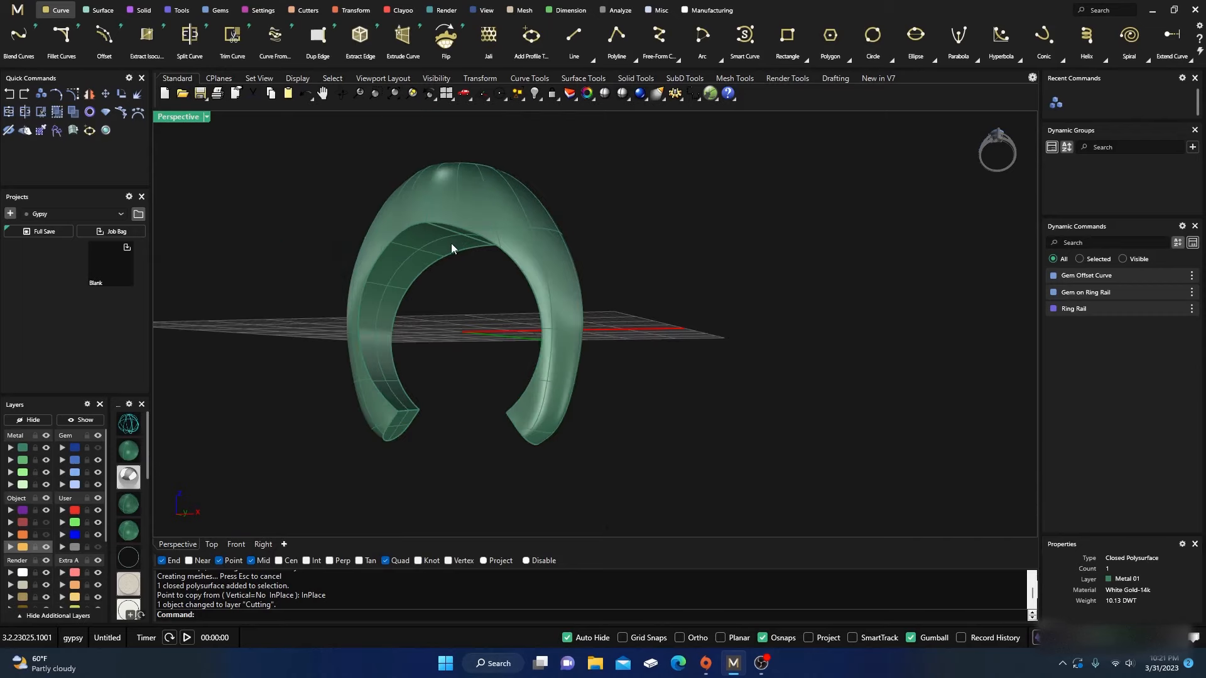
{"action": "right_click_drag", "start_coordinate": [428, 337], "coordinate": [476, 331]}
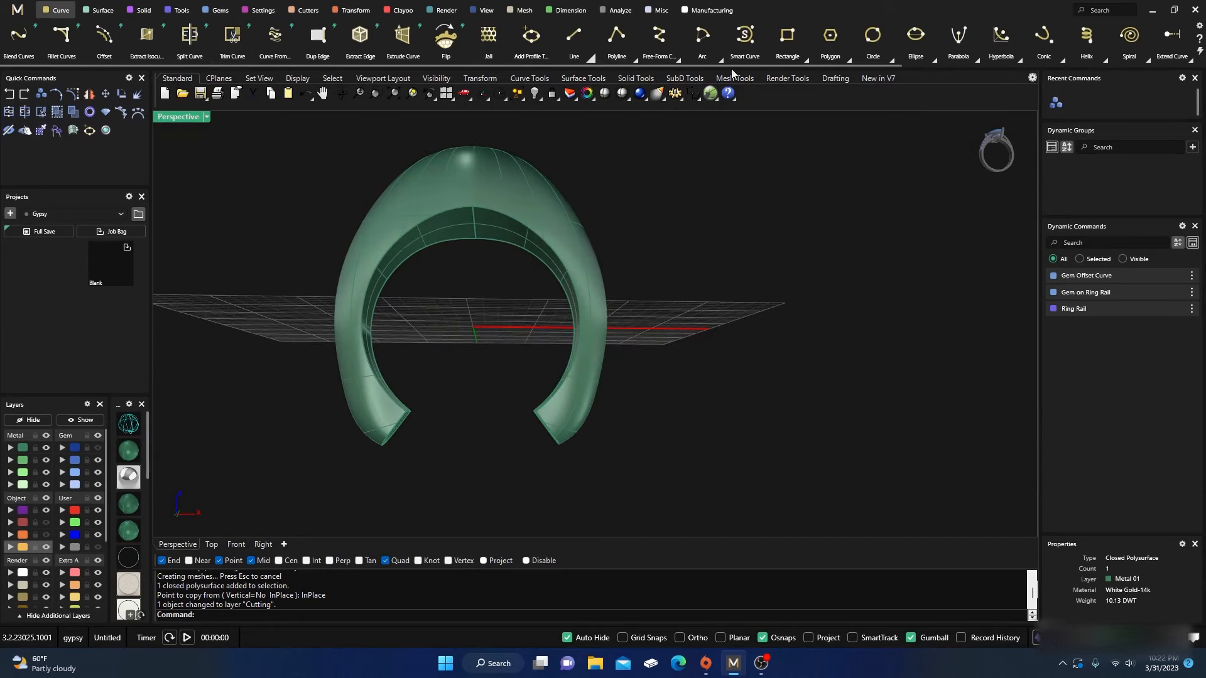
{"action": "left_click", "coordinate": [146, 11]}
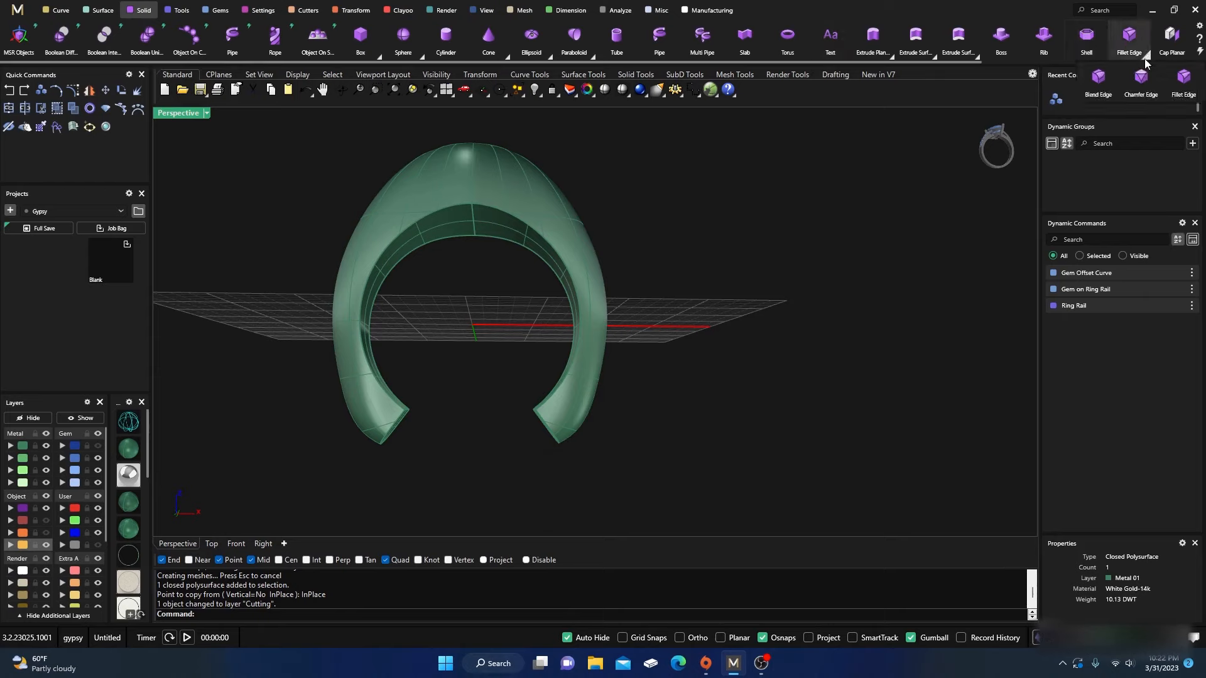
{"action": "left_click", "coordinate": [1129, 39]}
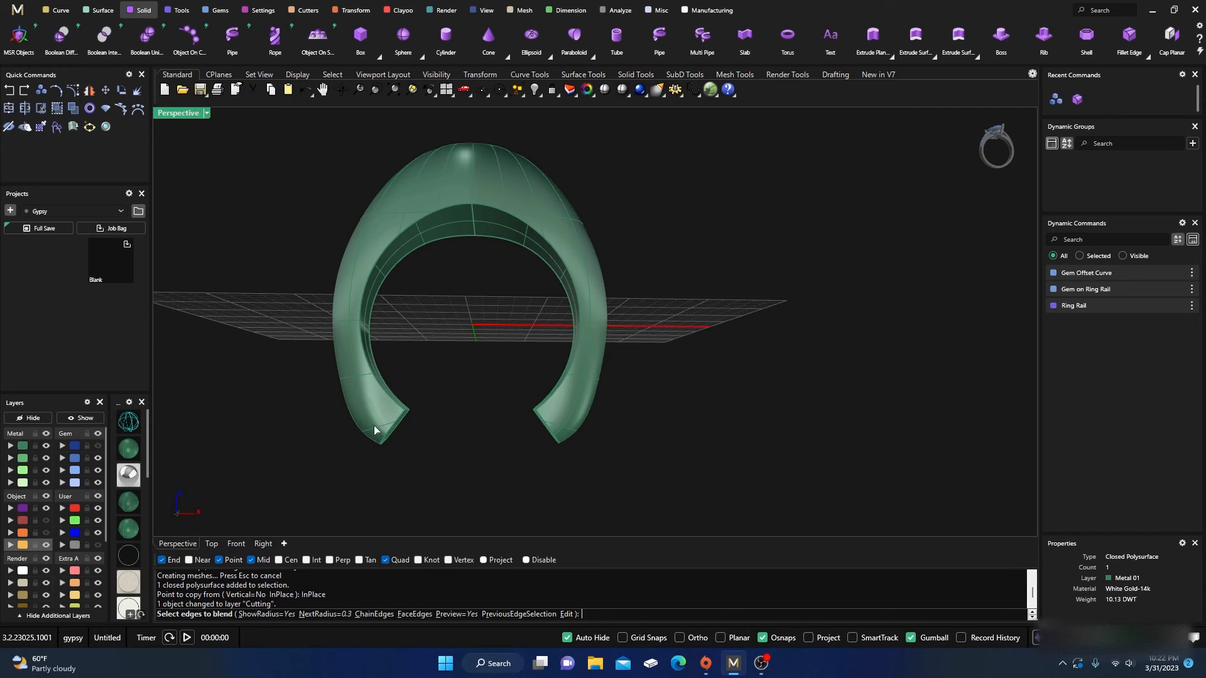
{"action": "right_click_drag", "start_coordinate": [374, 425], "coordinate": [350, 458]}
{"action": "scroll", "coordinate": [375, 402], "scroll_direction": "up", "scroll_amount": 3}
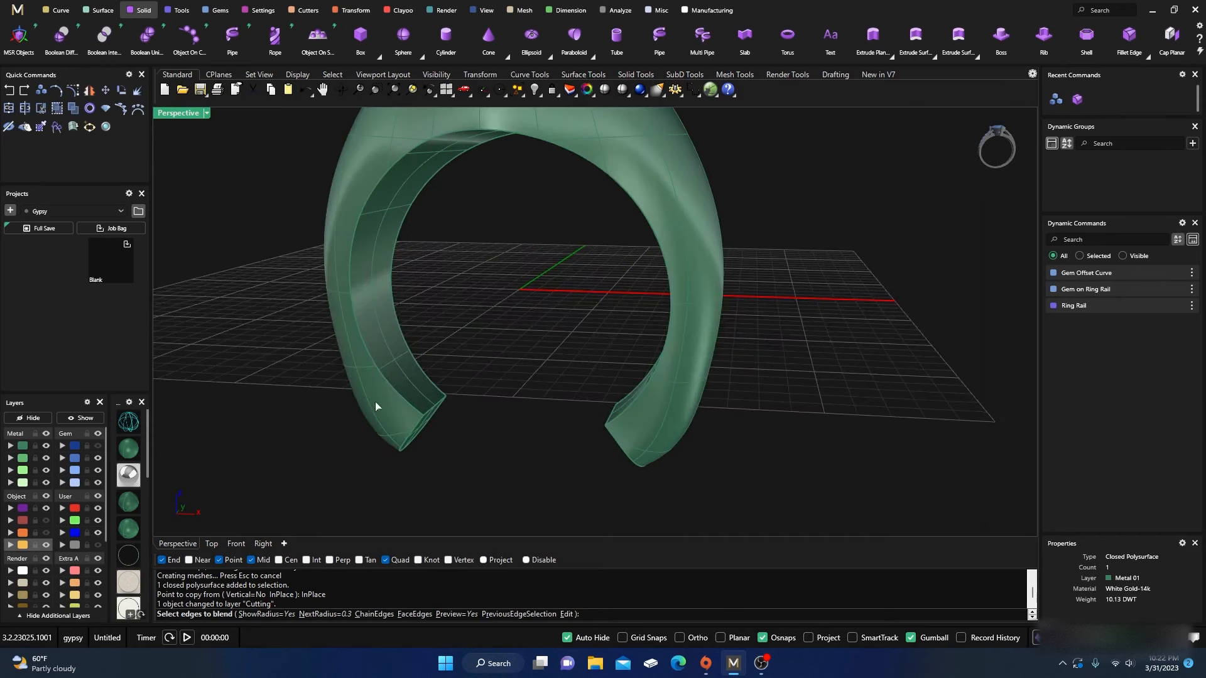
{"action": "left_click", "coordinate": [408, 408]}
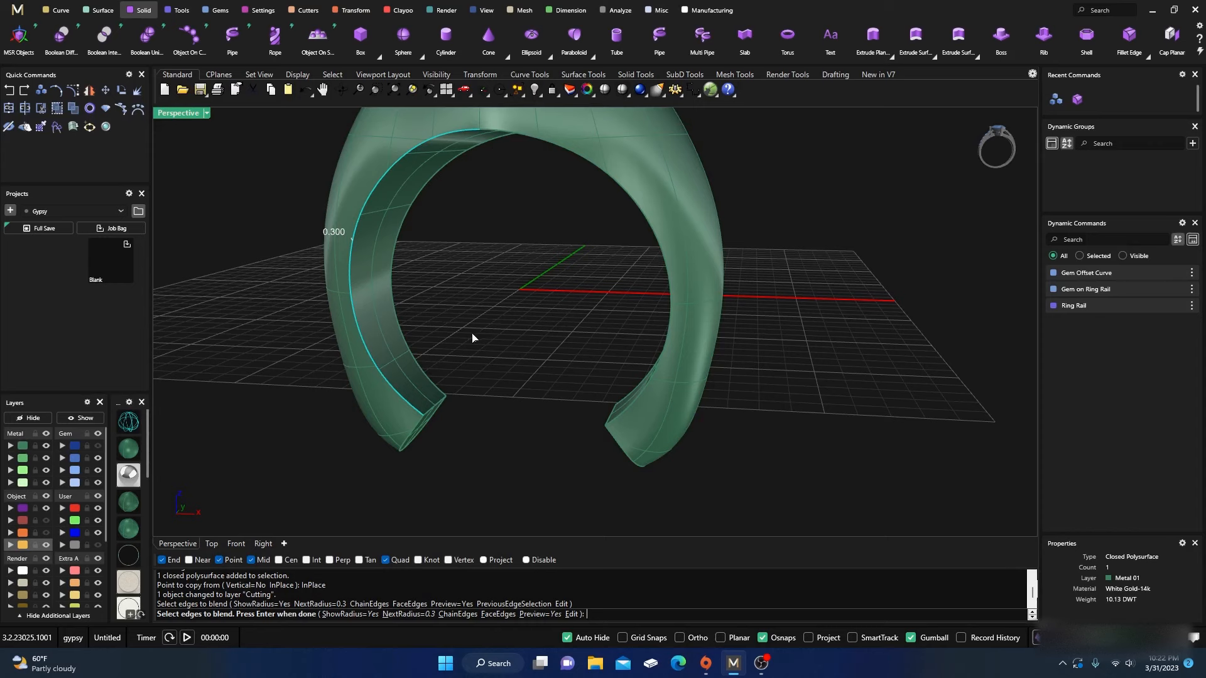
{"action": "key", "text": "Escape"}
Blend the front edge of the finger hole with a 0.3 radius, selecting the whole edge as a chain without the end-face branches.
{"action": "key", "text": "Return"}
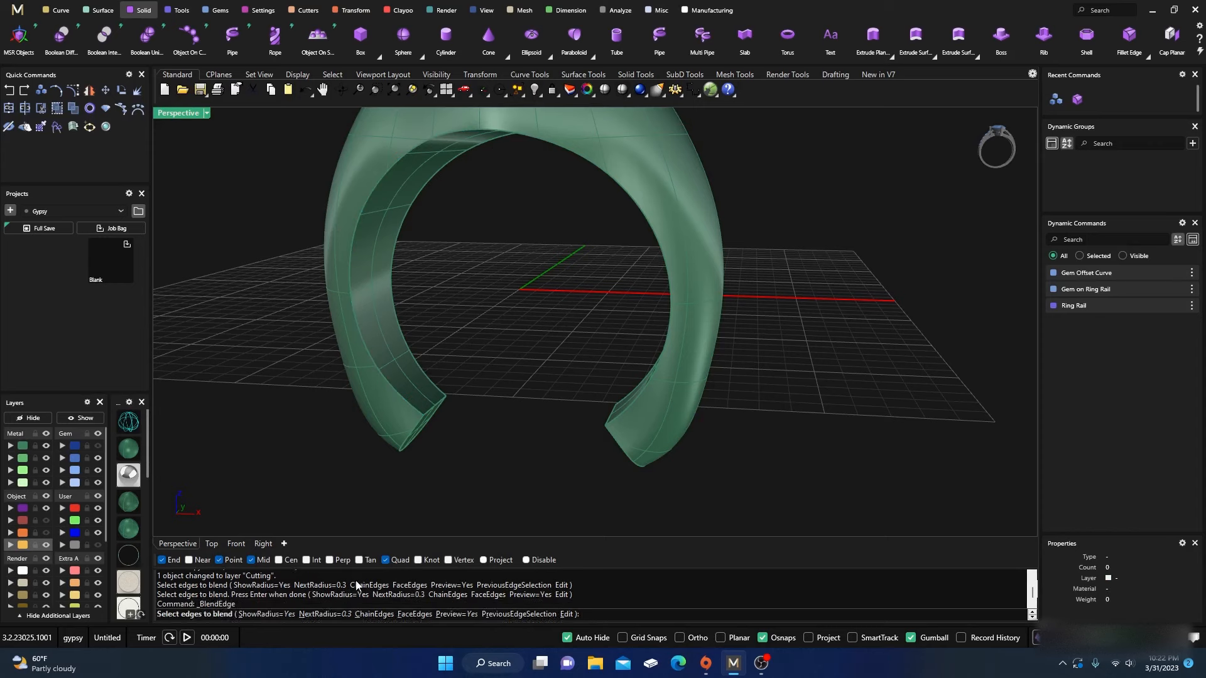
{"action": "left_click", "coordinate": [375, 614]}
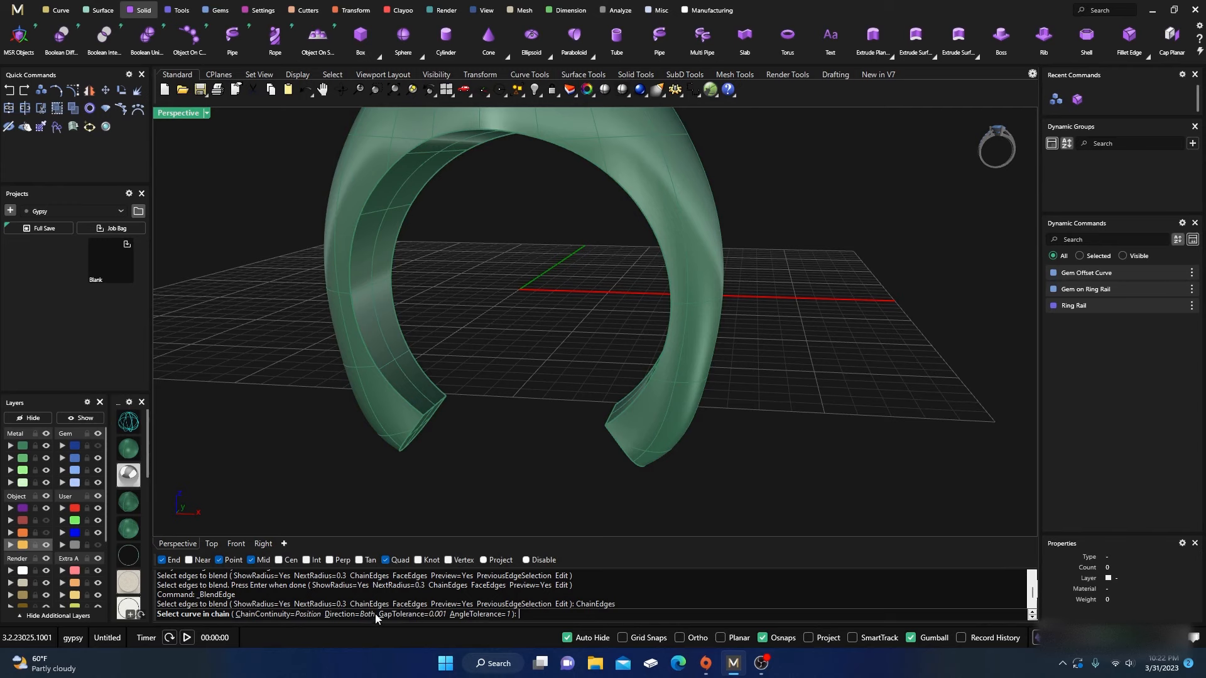
{"action": "left_click", "coordinate": [413, 410]}
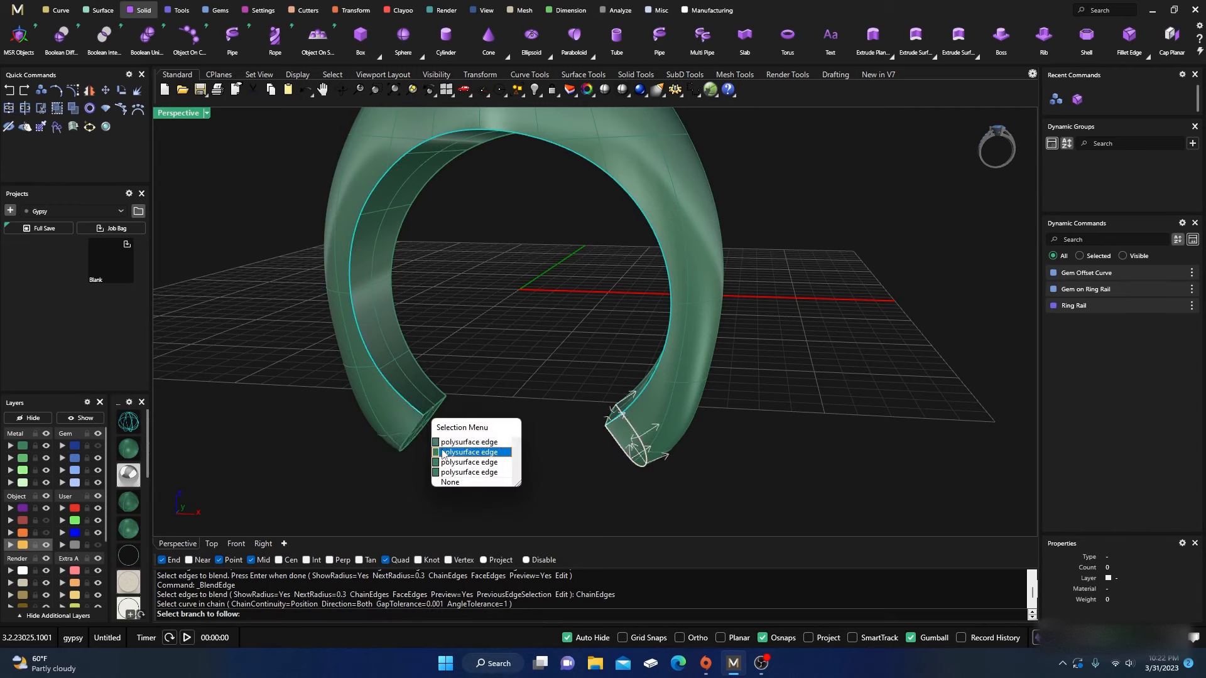
{"action": "left_click", "coordinate": [448, 483]}
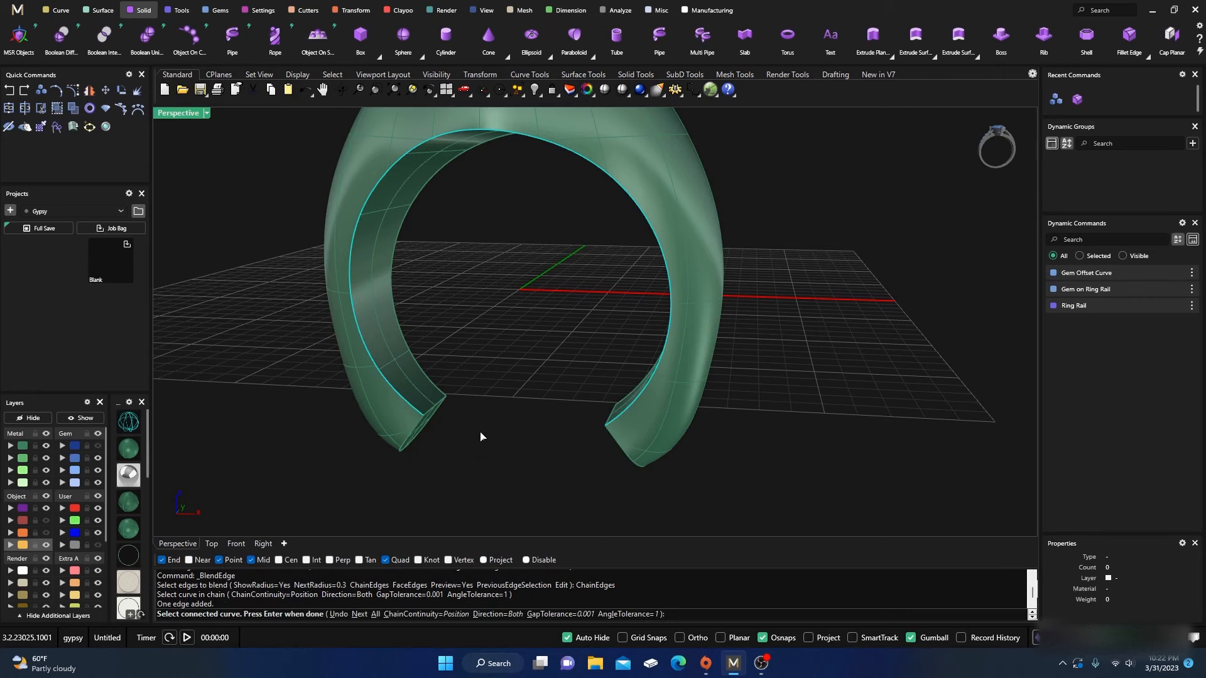
{"action": "right_click_drag", "start_coordinate": [492, 433], "coordinate": [513, 417]}
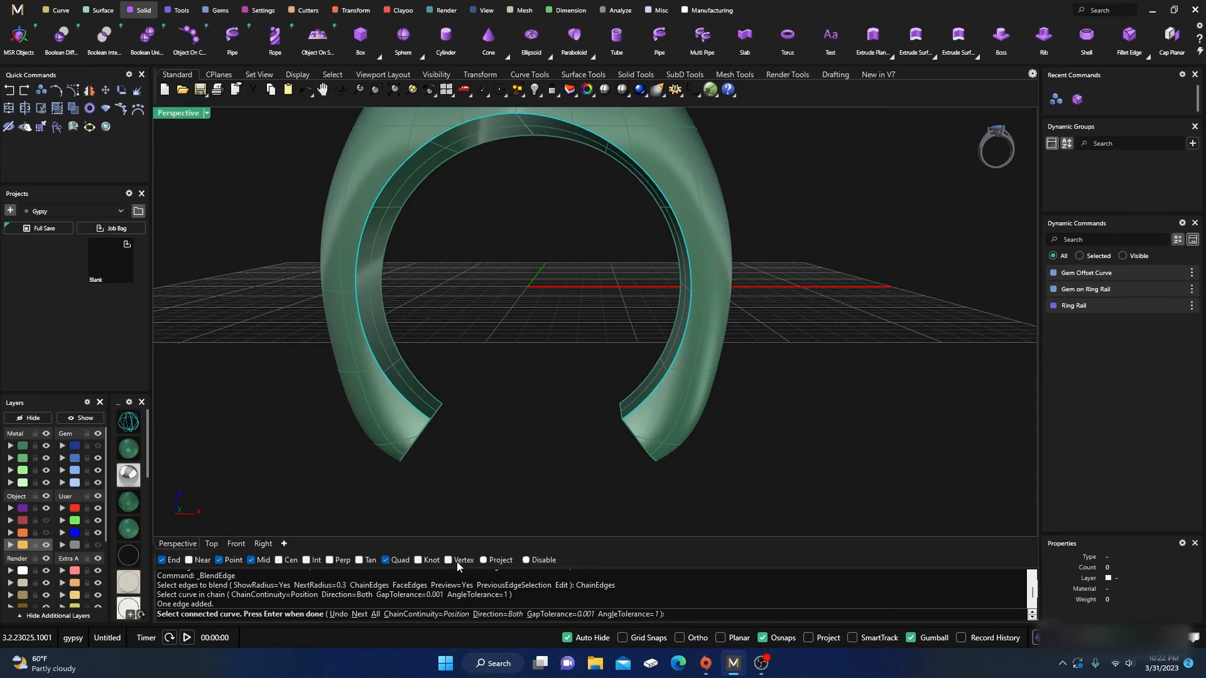
{"action": "key", "text": "Return"}
{"action": "key", "text": "Return"}
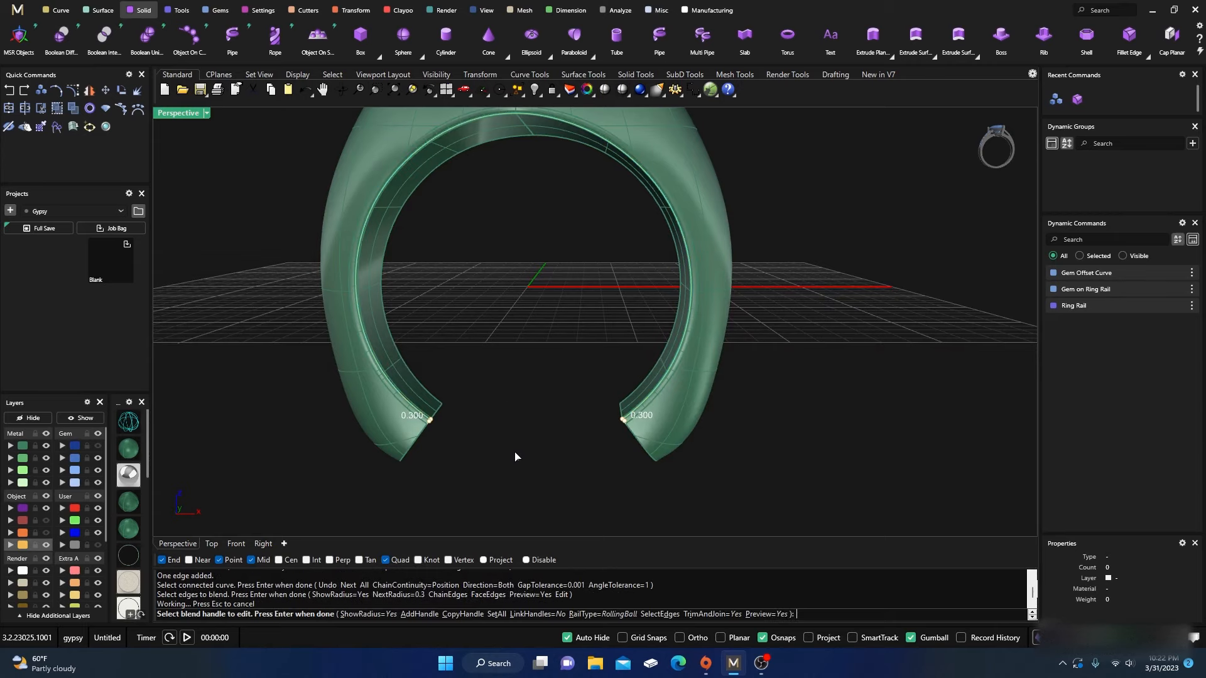
{"action": "right_click_drag", "start_coordinate": [514, 469], "coordinate": [477, 411]}
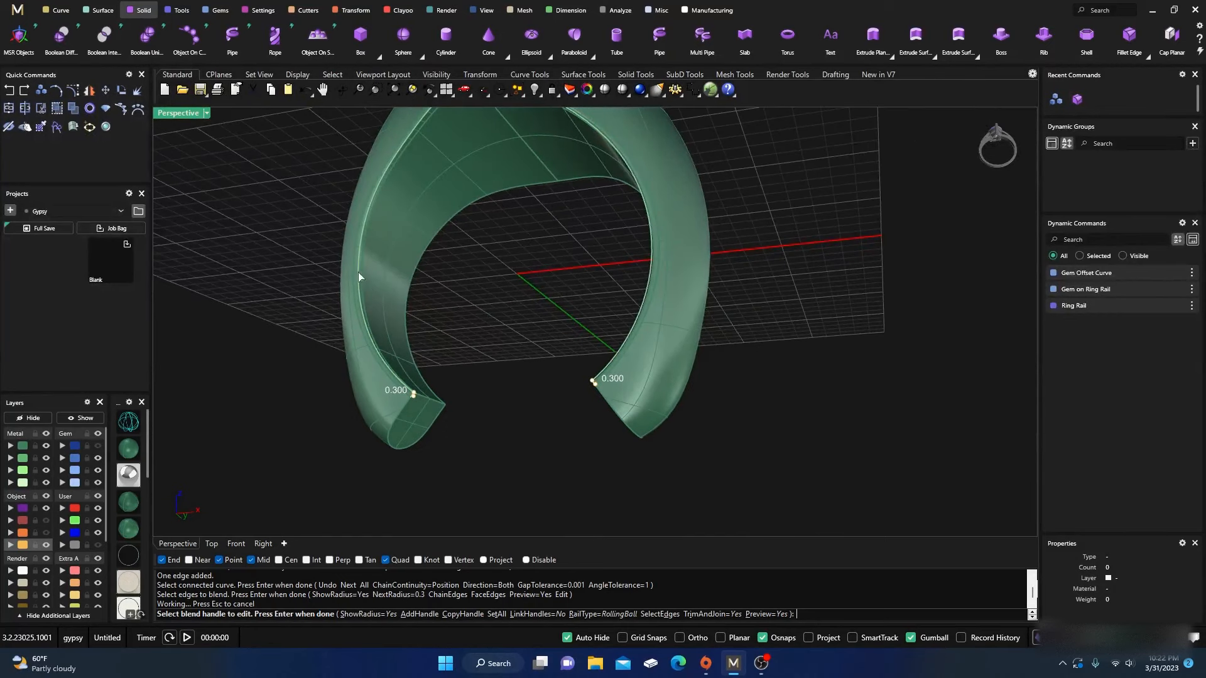
{"action": "scroll", "coordinate": [354, 271], "scroll_direction": "up", "scroll_amount": 5}
{"action": "right_click_drag", "start_coordinate": [393, 328], "coordinate": [549, 425]}
{"action": "scroll", "coordinate": [464, 353], "scroll_direction": "down", "scroll_amount": 6}
{"action": "key", "text": "Return"}
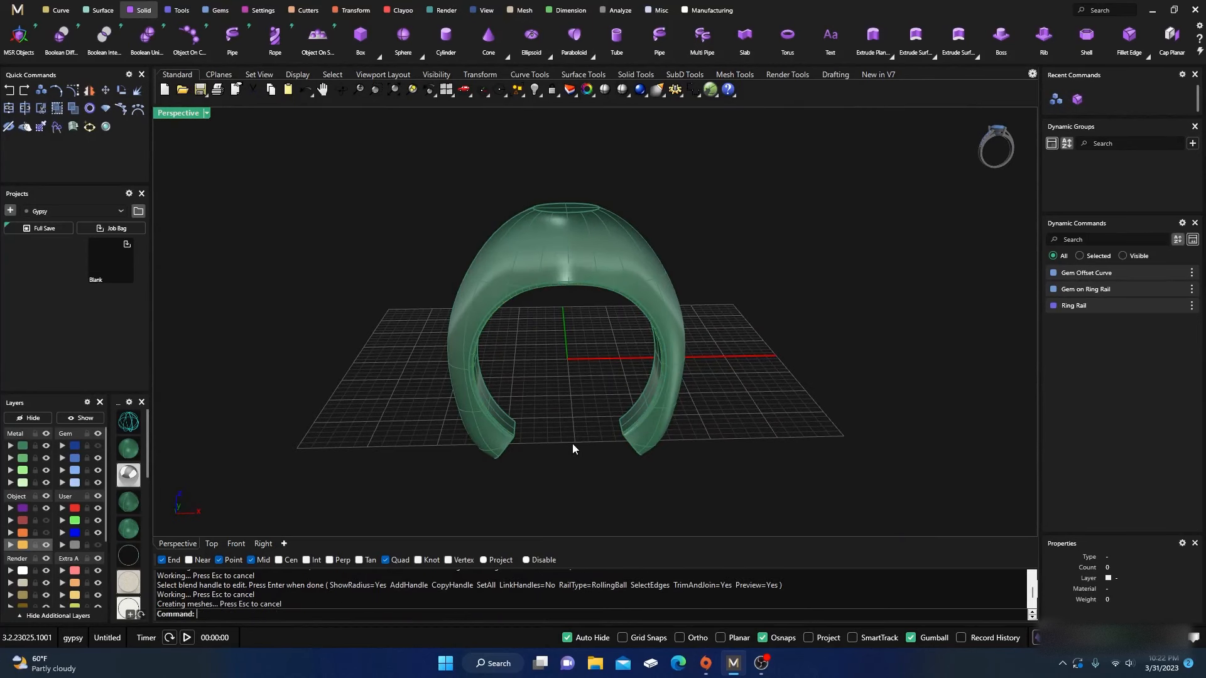
Blend the back edge of the finger hole with a 0.3 radius, chaining its edges from one shank end to the other.
{"action": "scroll", "coordinate": [634, 414], "scroll_direction": "up", "scroll_amount": 5}
{"action": "scroll", "coordinate": [634, 410], "scroll_direction": "up", "scroll_amount": 5}
{"action": "left_click", "coordinate": [683, 432]}
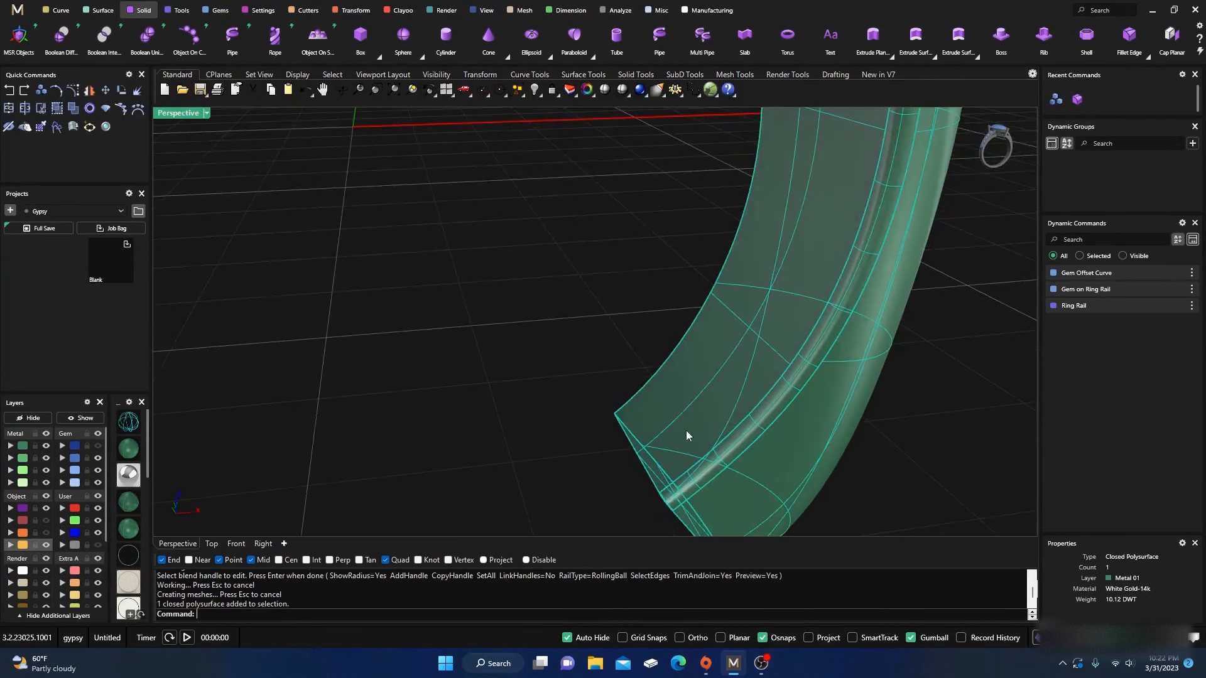
{"action": "scroll", "coordinate": [537, 375], "scroll_direction": "down", "scroll_amount": 5}
{"action": "right_click_drag", "start_coordinate": [447, 371], "coordinate": [480, 385]}
{"action": "left_click", "coordinate": [449, 431]}
{"action": "right_click_drag", "start_coordinate": [450, 431], "coordinate": [488, 425]}
{"action": "key", "text": "Return"}
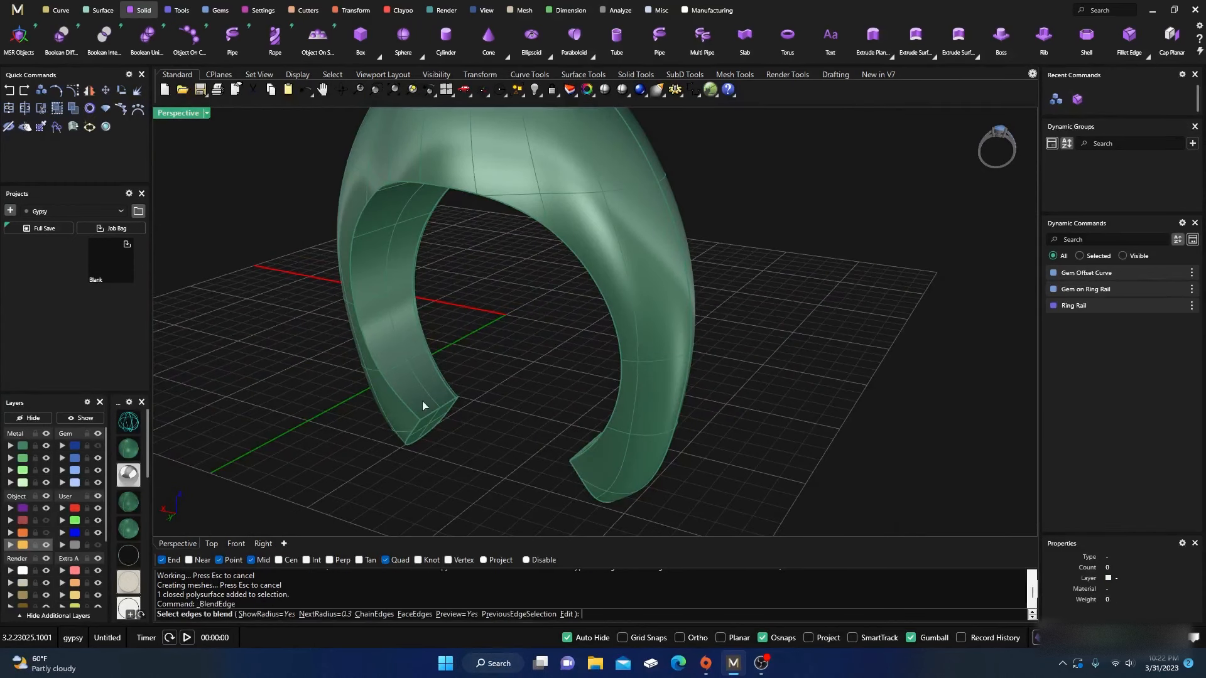
{"action": "left_click", "coordinate": [374, 614]}
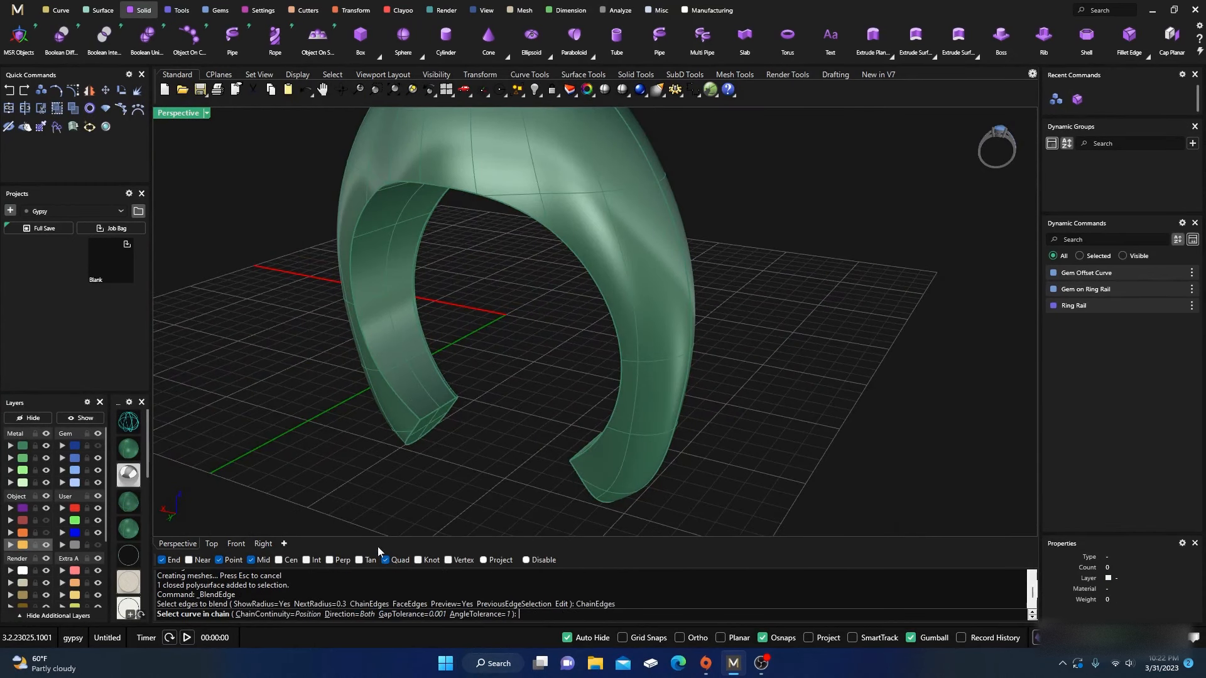
{"action": "left_click", "coordinate": [402, 401]}
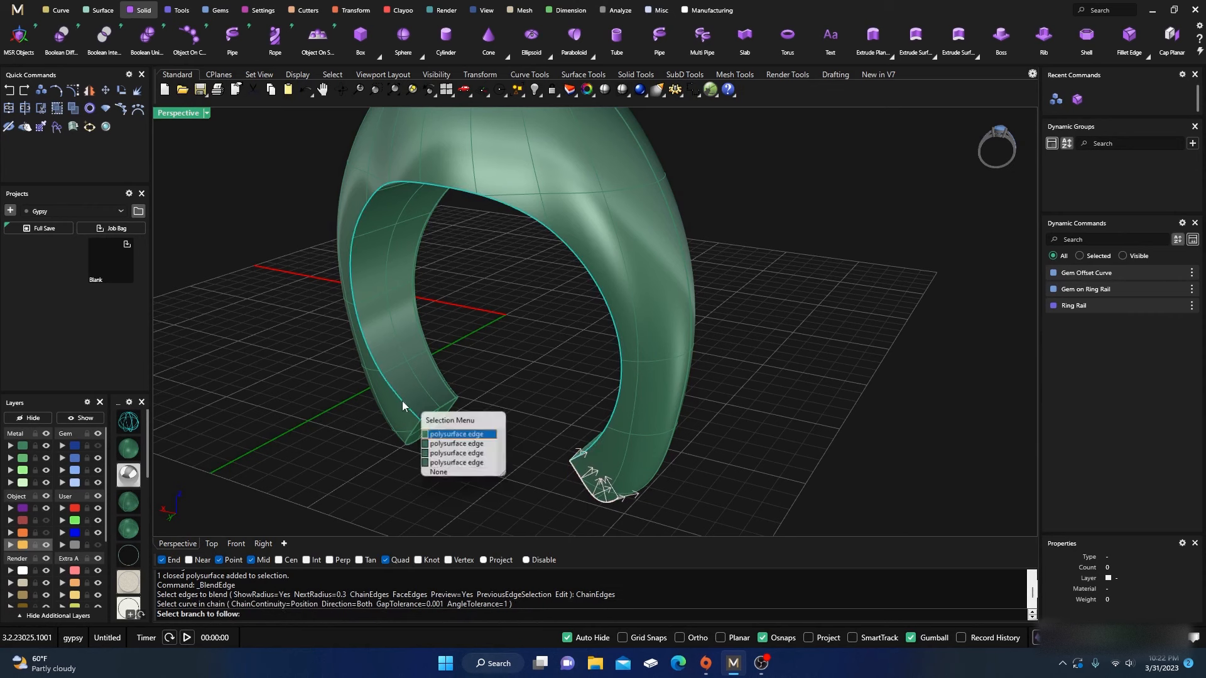
{"action": "left_click", "coordinate": [439, 475]}
{"action": "key", "text": "Return"}
{"action": "key", "text": "Return"}
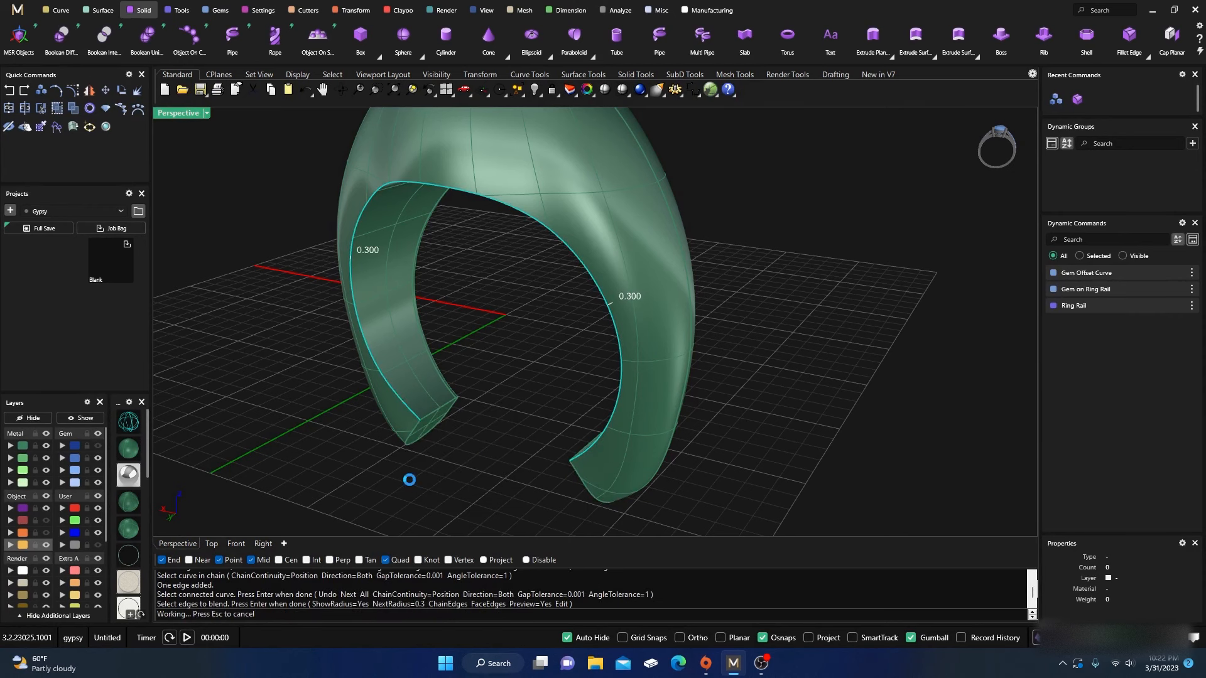
{"action": "key", "text": "Return"}
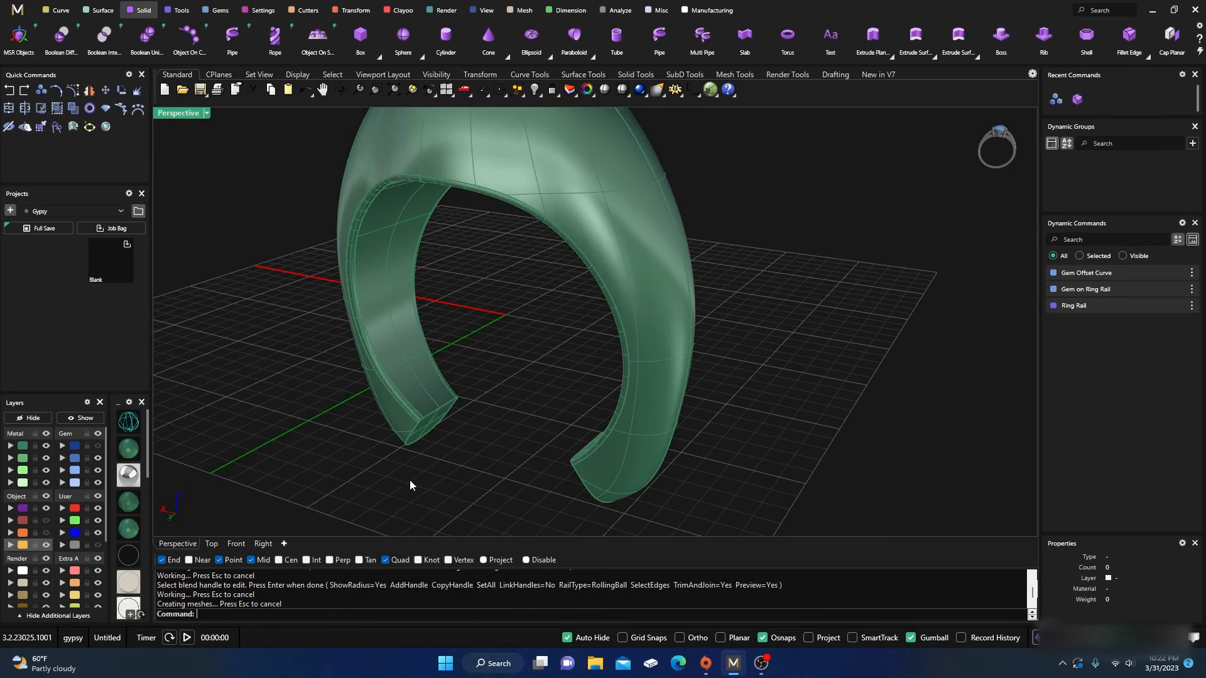
Examine the blended finger-hole edges and the open shank ends from several angles in the Perspective view.
{"action": "right_click_drag", "start_coordinate": [443, 457], "coordinate": [493, 434]}
{"action": "left_click", "coordinate": [446, 431]}
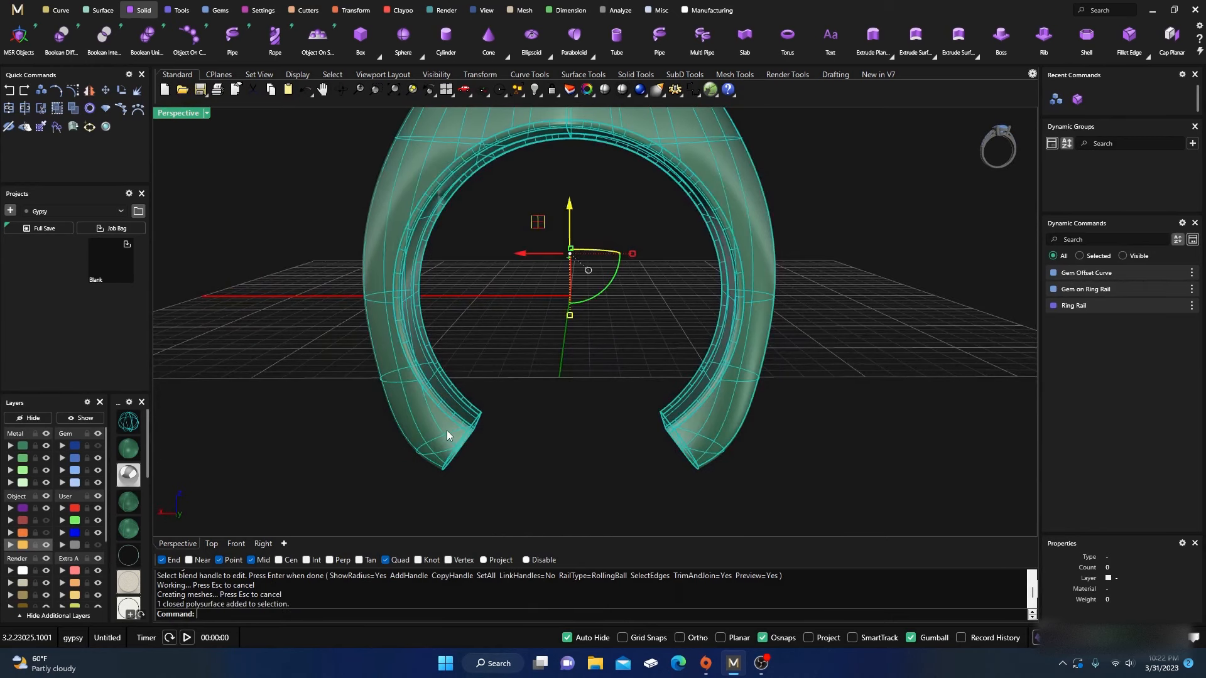
{"action": "left_click", "coordinate": [494, 349]}
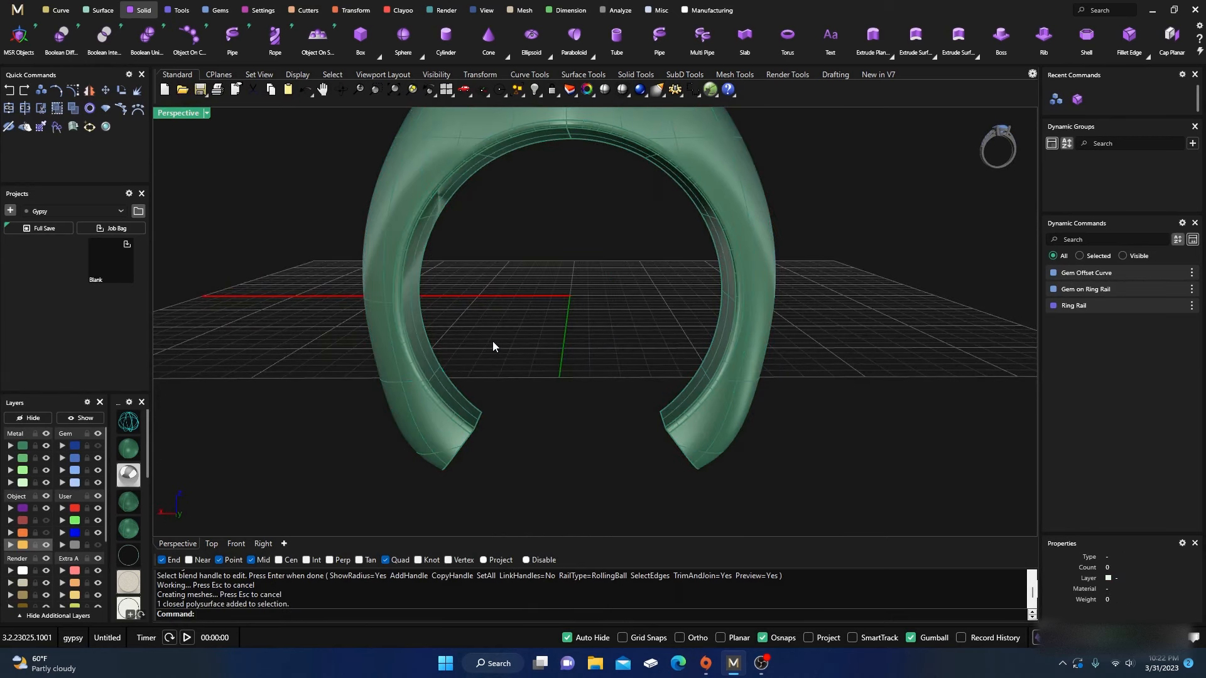
{"action": "scroll", "coordinate": [344, 393], "scroll_direction": "down", "scroll_amount": 3}
{"action": "right_click_drag", "start_coordinate": [329, 409], "coordinate": [302, 444]}
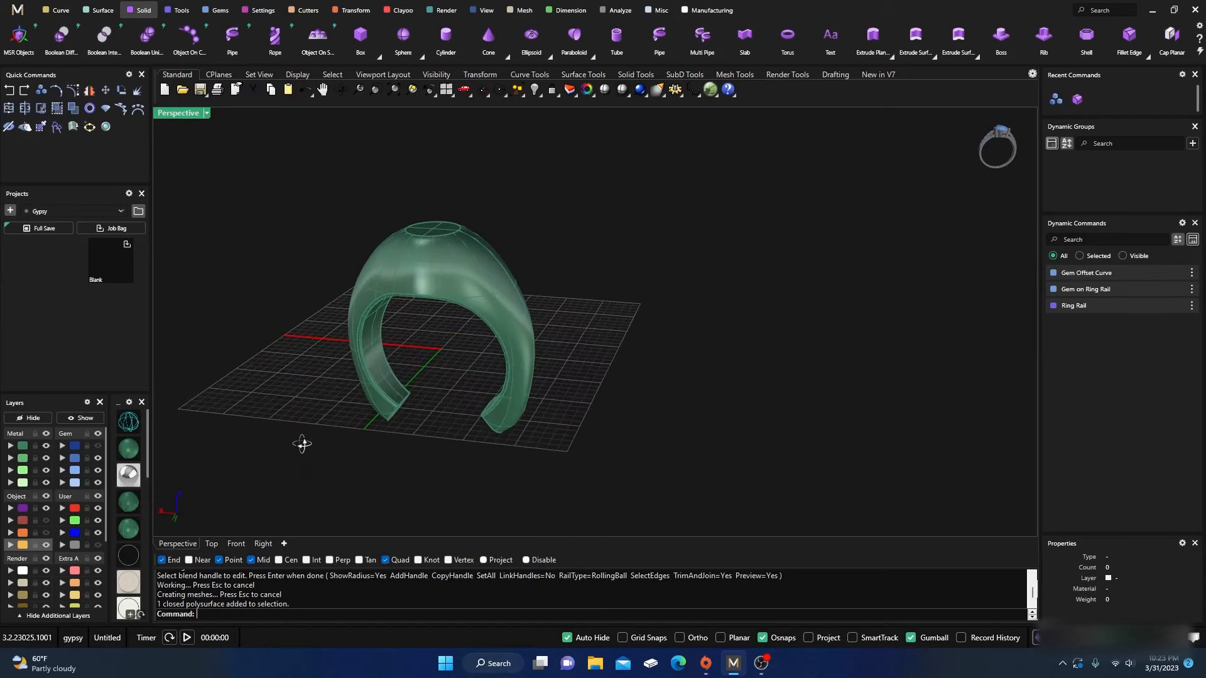
{"action": "right_click_drag", "start_coordinate": [398, 459], "coordinate": [426, 409]}
{"action": "scroll", "coordinate": [458, 356], "scroll_direction": "down", "scroll_amount": 3}
{"action": "right_click_drag", "start_coordinate": [457, 356], "coordinate": [356, 441]}
{"action": "scroll", "coordinate": [451, 376], "scroll_direction": "up", "scroll_amount": 3}
{"action": "scroll", "coordinate": [417, 379], "scroll_direction": "up", "scroll_amount": 5}
{"action": "scroll", "coordinate": [466, 410], "scroll_direction": "down", "scroll_amount": 4}
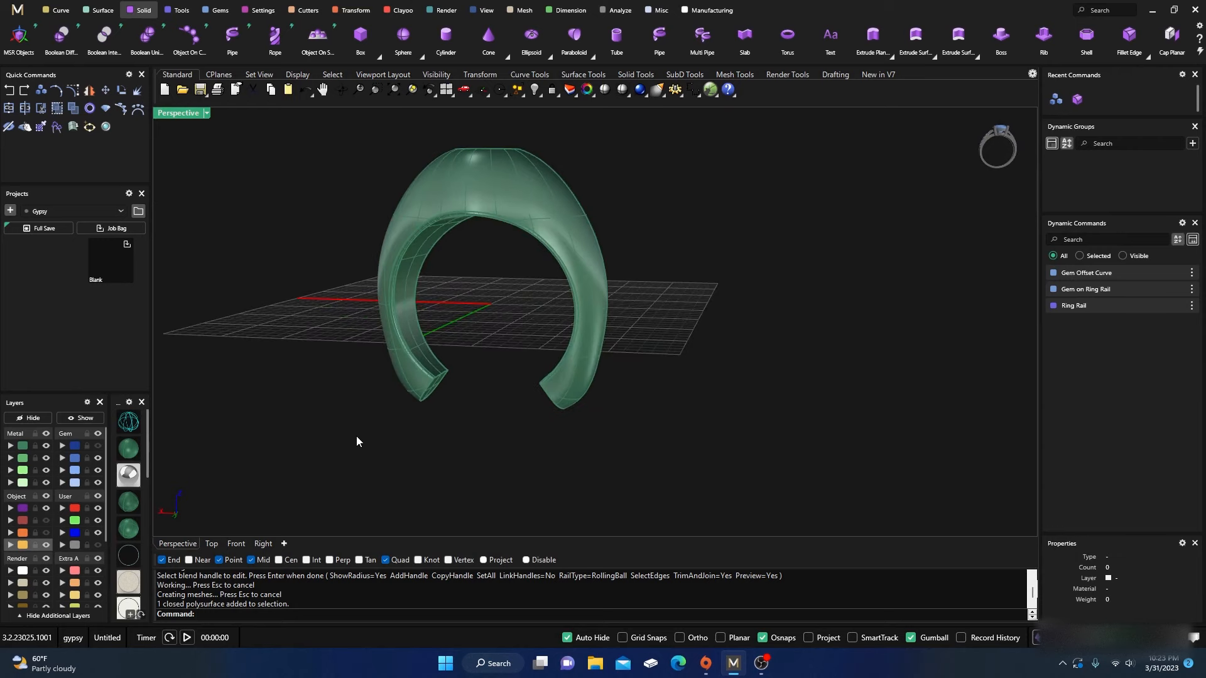
Show the Finger layer's ring curves and join the two halves of the outer ring curve into one open curve.
{"action": "left_click", "coordinate": [46, 520]}
{"action": "left_click", "coordinate": [503, 416]}
{"action": "left_click", "coordinate": [466, 416]}
{"action": "left_click_drag", "start_coordinate": [500, 442], "coordinate": [484, 408]}
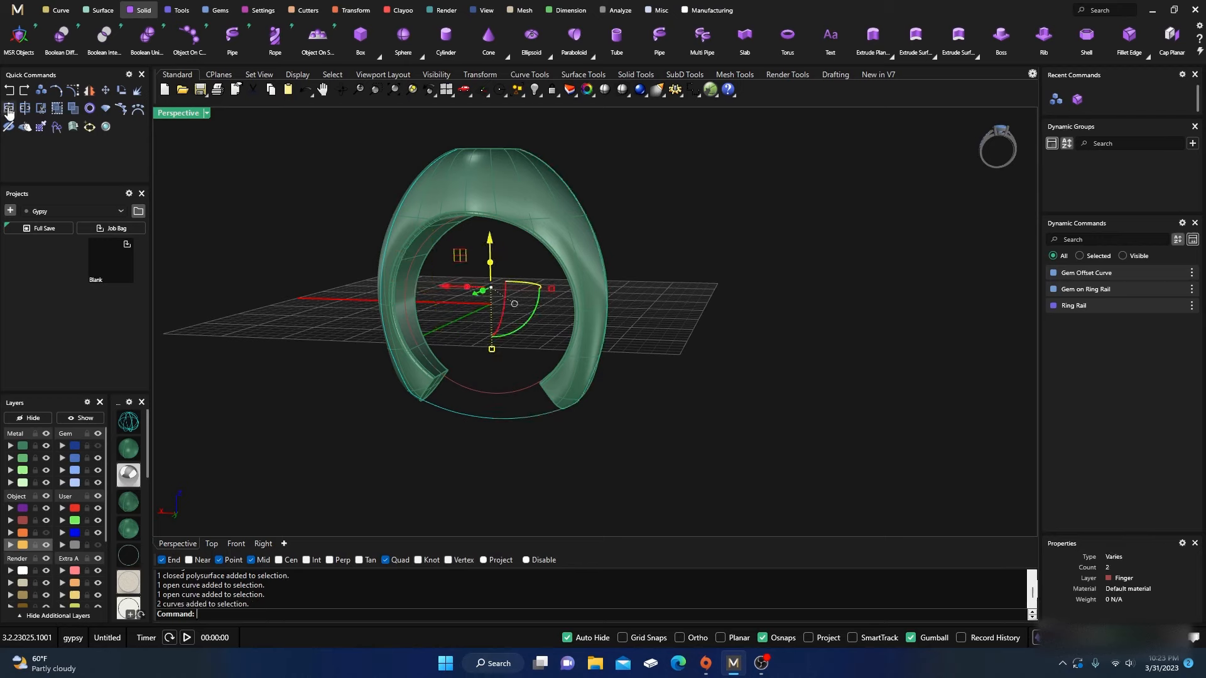
{"action": "left_click", "coordinate": [462, 414]}
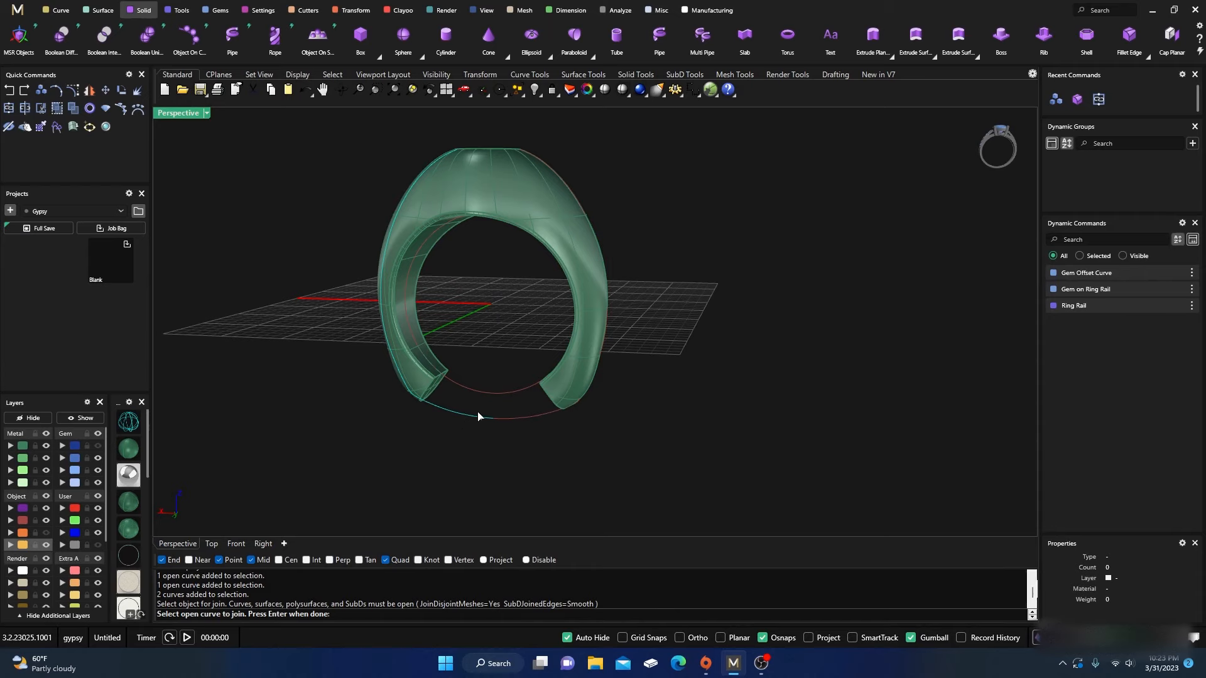
{"action": "left_click", "coordinate": [504, 423]}
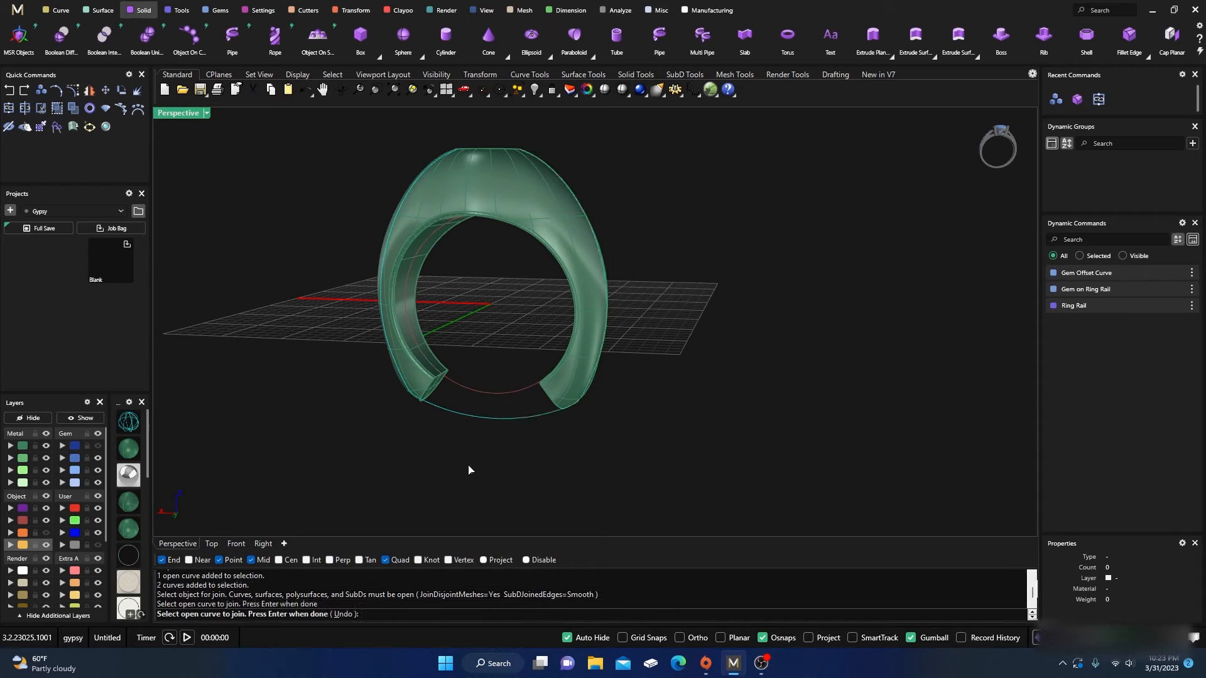
{"action": "key", "text": "Return"}
{"action": "left_click", "coordinate": [495, 414]}
{"action": "left_click", "coordinate": [446, 461]}
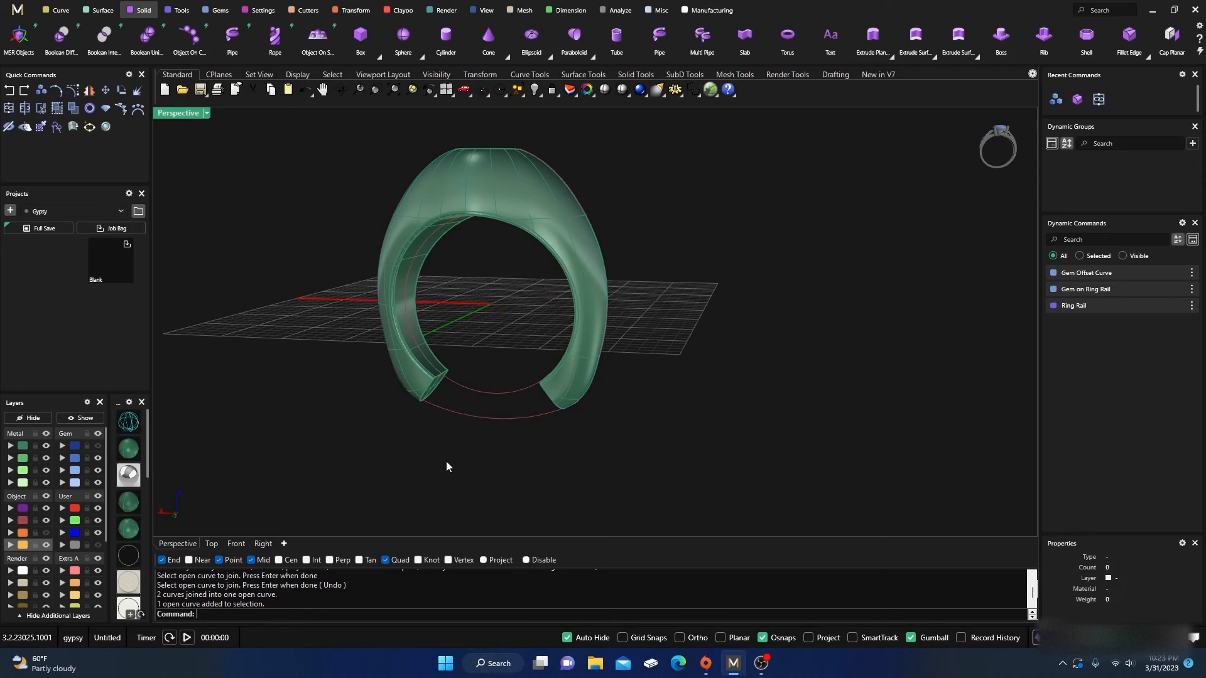
Explode the blended ring polysurface into separate surfaces.
{"action": "scroll", "coordinate": [447, 470], "scroll_direction": "up", "scroll_amount": 5}
{"action": "left_click", "coordinate": [410, 371]}
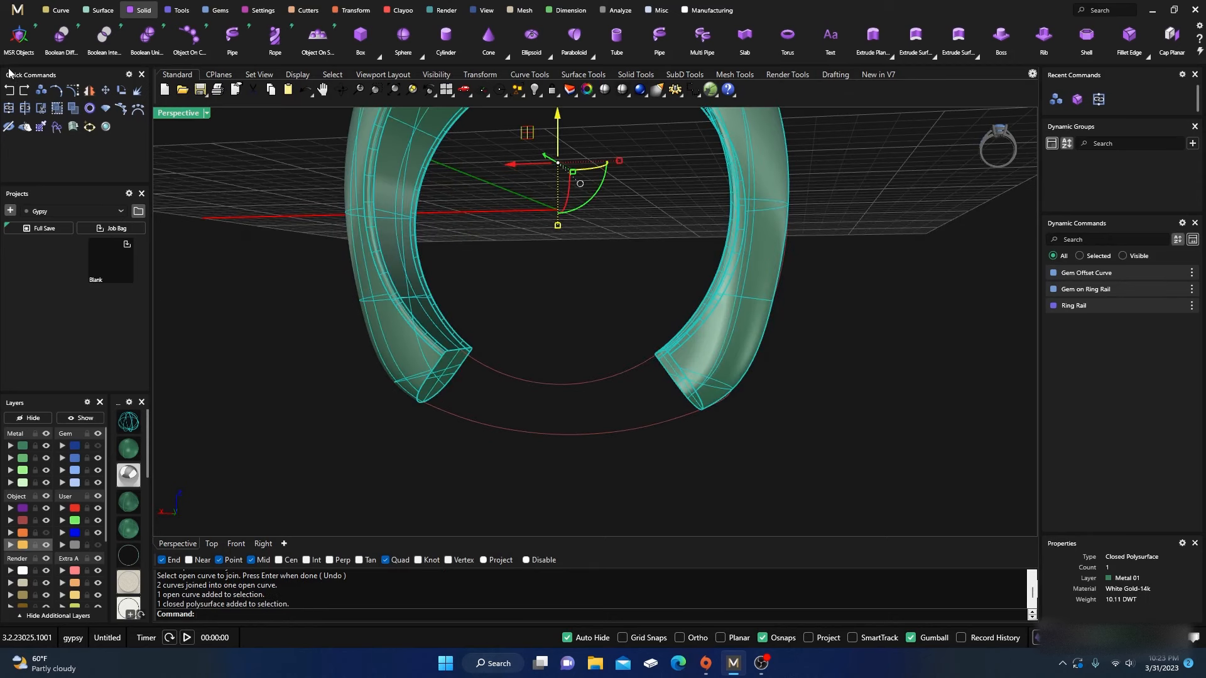
{"action": "left_click", "coordinate": [136, 91]}
{"action": "left_click", "coordinate": [280, 410]}
Delete the cap surfaces closing both cut ends of the shank.
{"action": "left_click", "coordinate": [439, 378]}
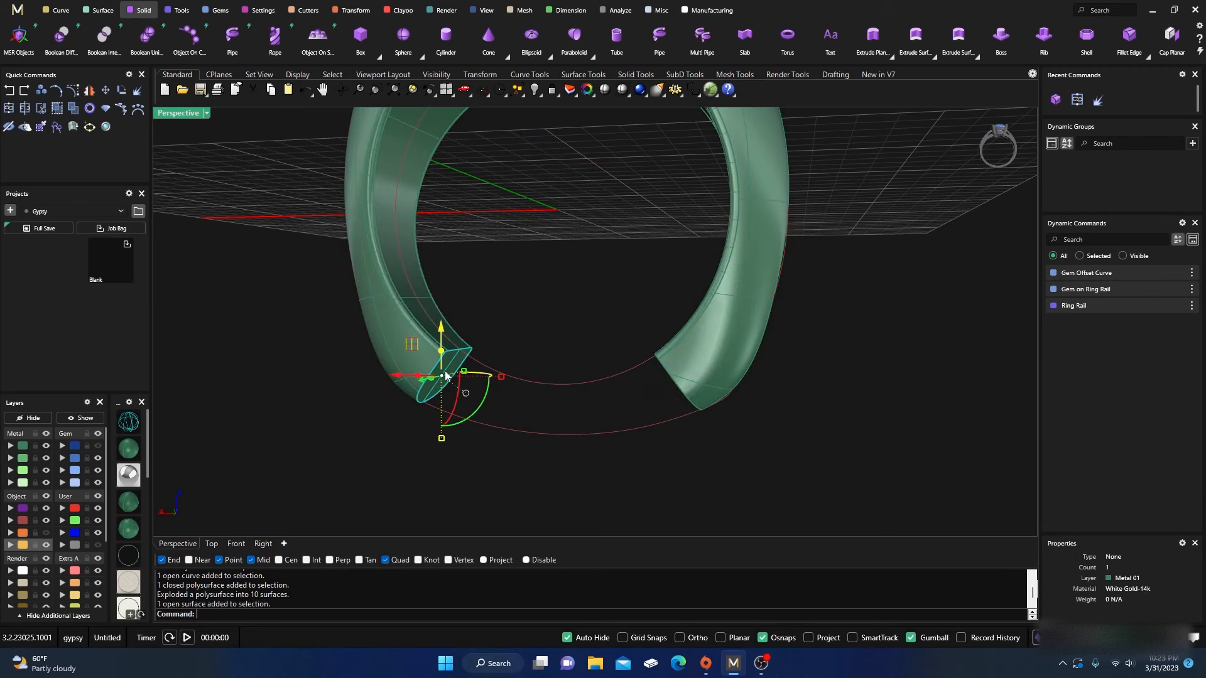
{"action": "key", "text": "Delete"}
{"action": "right_click_drag", "start_coordinate": [451, 513], "coordinate": [670, 402]}
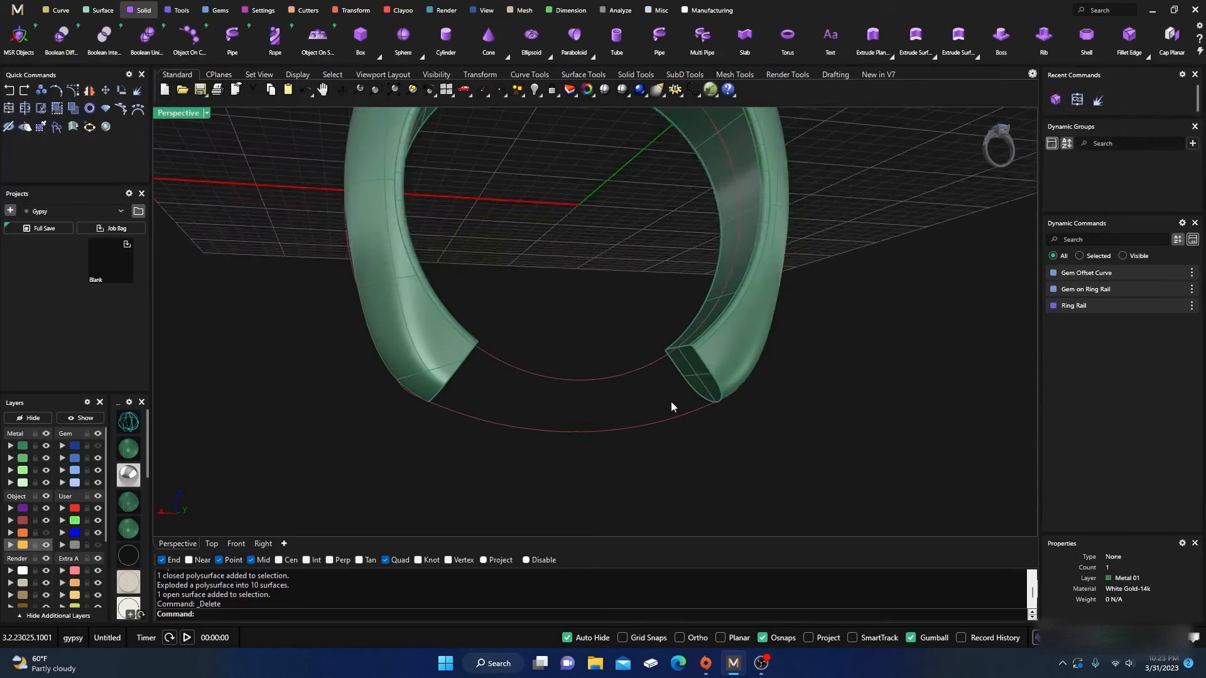
{"action": "left_click", "coordinate": [703, 375]}
{"action": "key", "text": "Delete"}
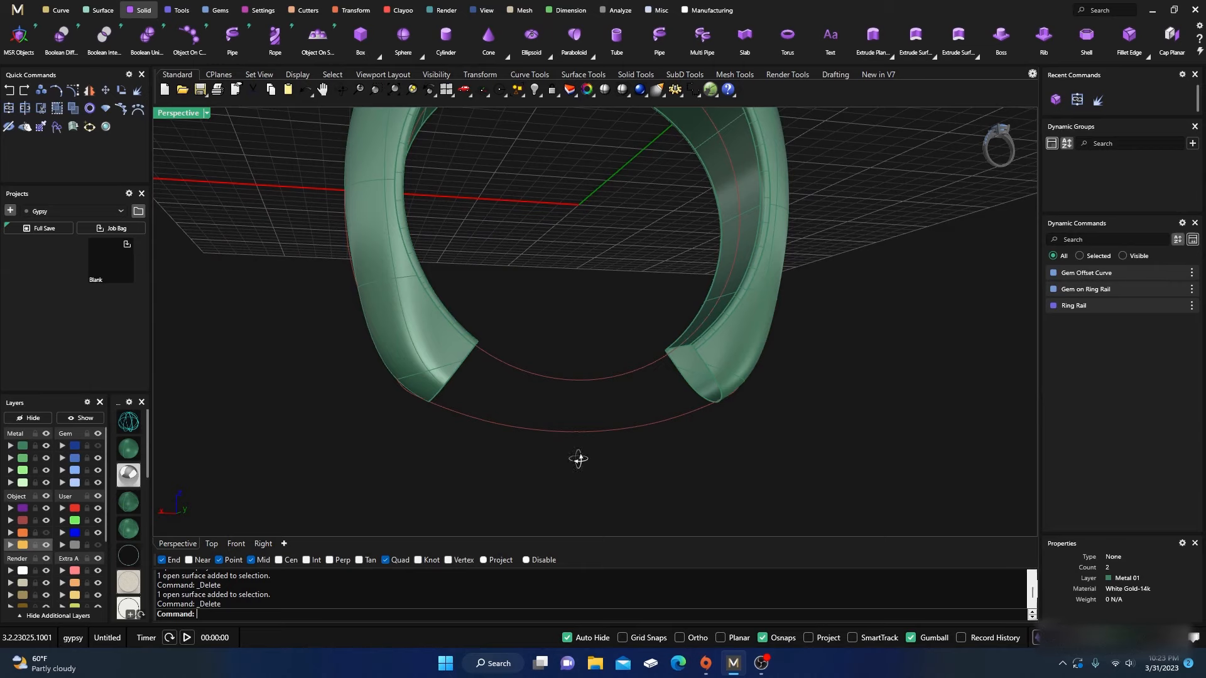
{"action": "right_click_drag", "start_coordinate": [578, 459], "coordinate": [517, 400]}
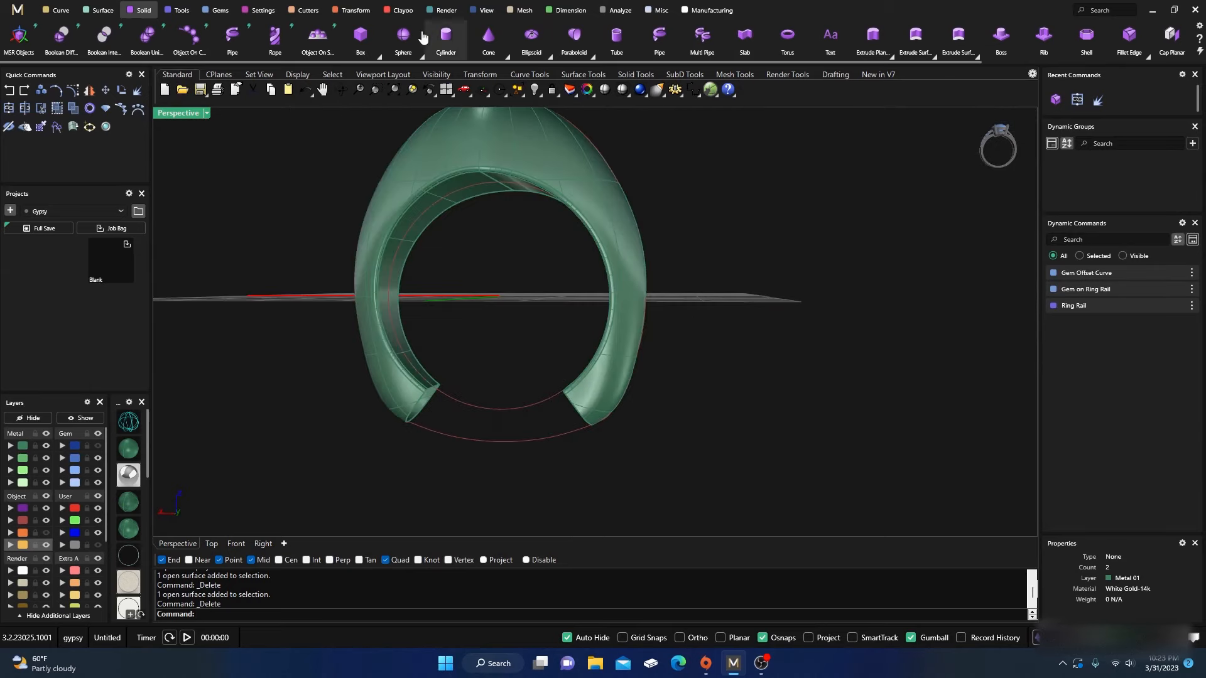
{"action": "left_click", "coordinate": [61, 11]}
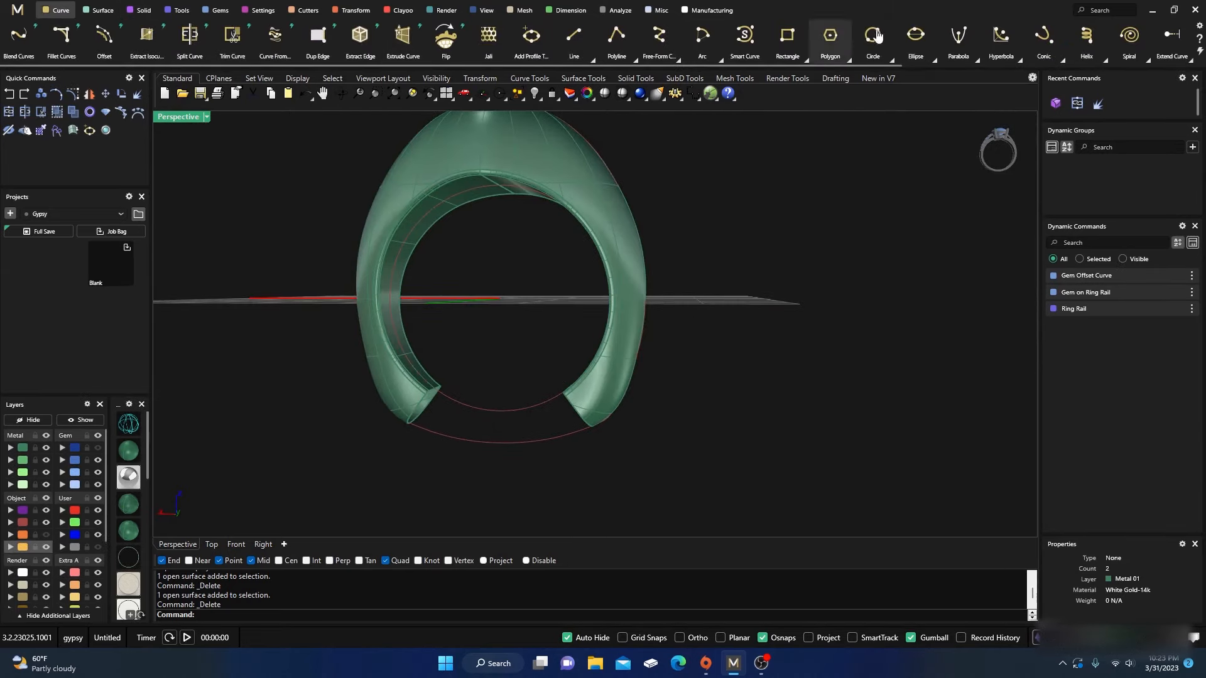
Duplicate the edges around both open ends of the shank and join them into closed profile curves.
{"action": "scroll", "coordinate": [986, 47], "scroll_direction": "down", "scroll_amount": 3}
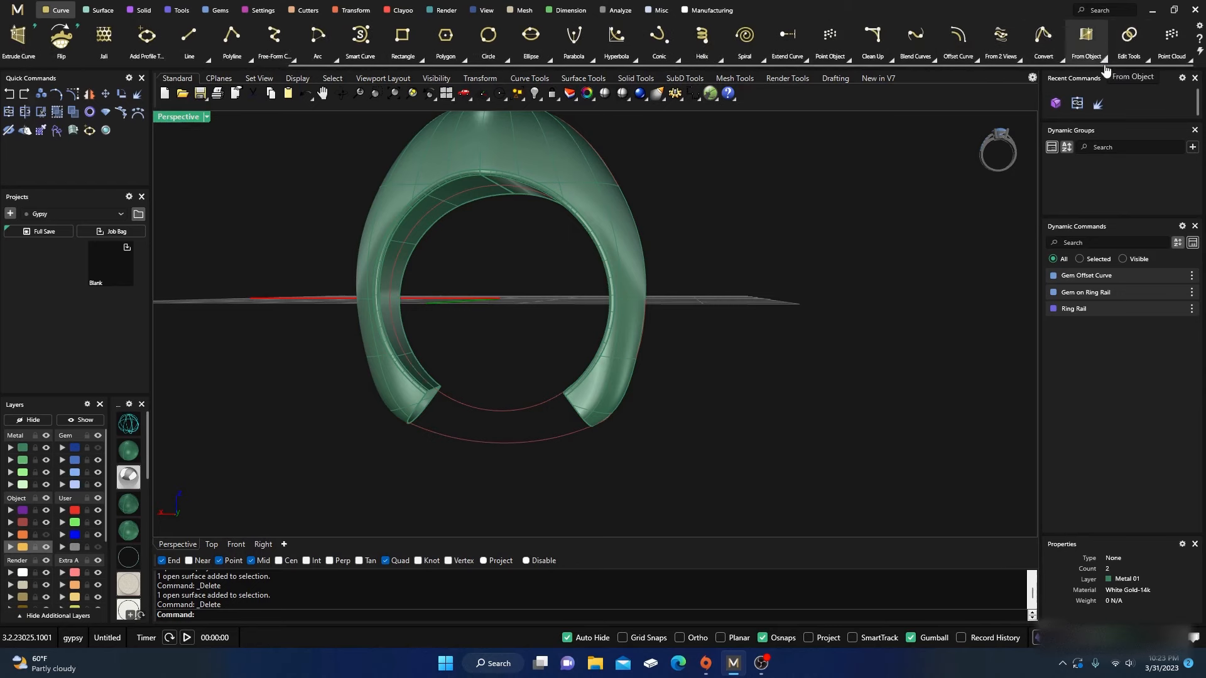
{"action": "left_click", "coordinate": [1088, 35]}
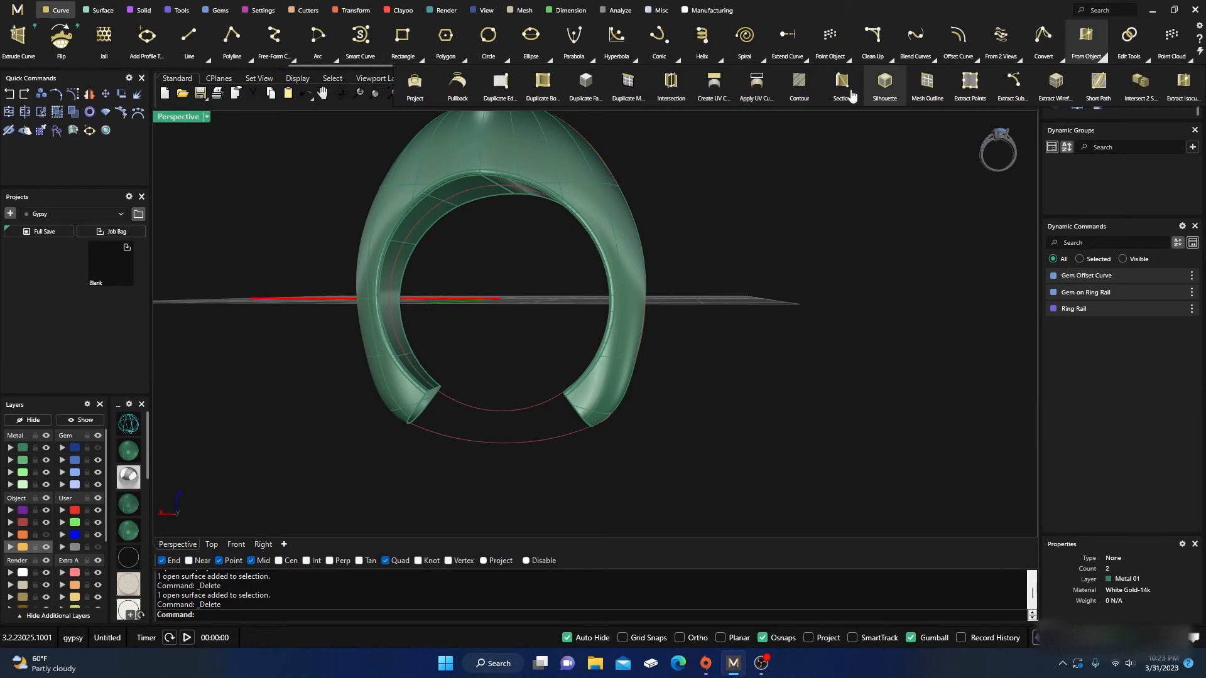
{"action": "left_click", "coordinate": [501, 83]}
{"action": "left_click_drag", "start_coordinate": [468, 400], "coordinate": [499, 369]}
{"action": "left_click_drag", "start_coordinate": [505, 477], "coordinate": [609, 377]}
{"action": "right_click_drag", "start_coordinate": [568, 477], "coordinate": [592, 472]}
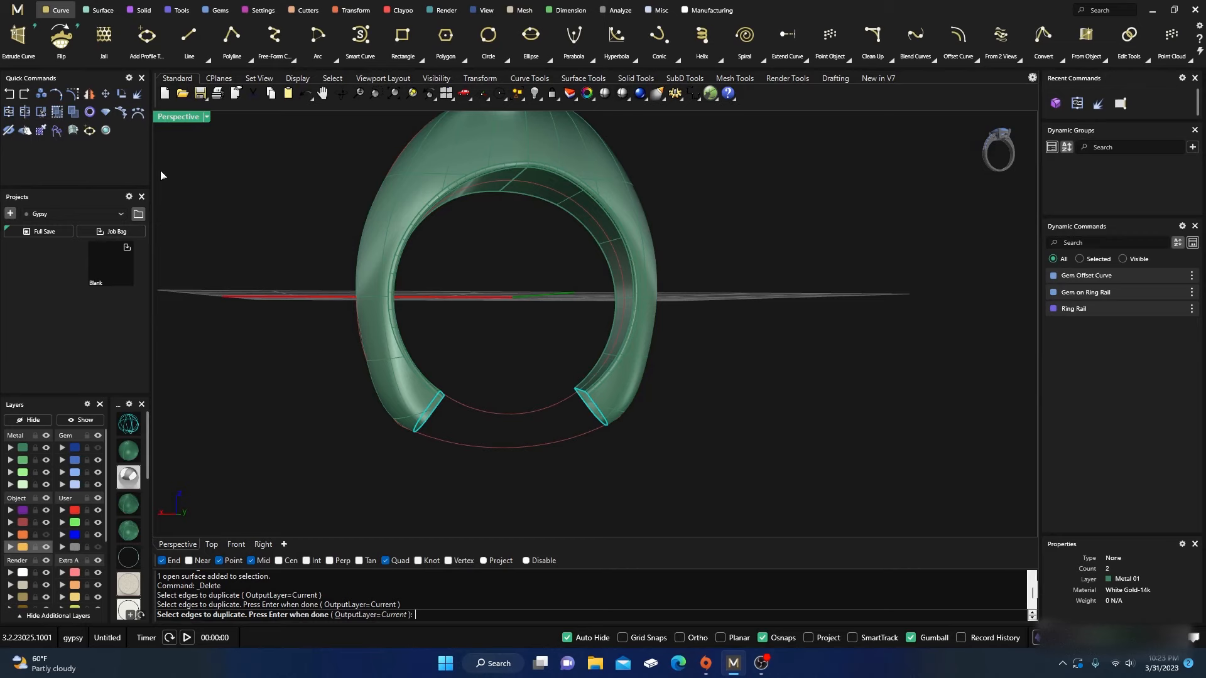
{"action": "key", "text": "Return"}
{"action": "left_click", "coordinate": [14, 114]}
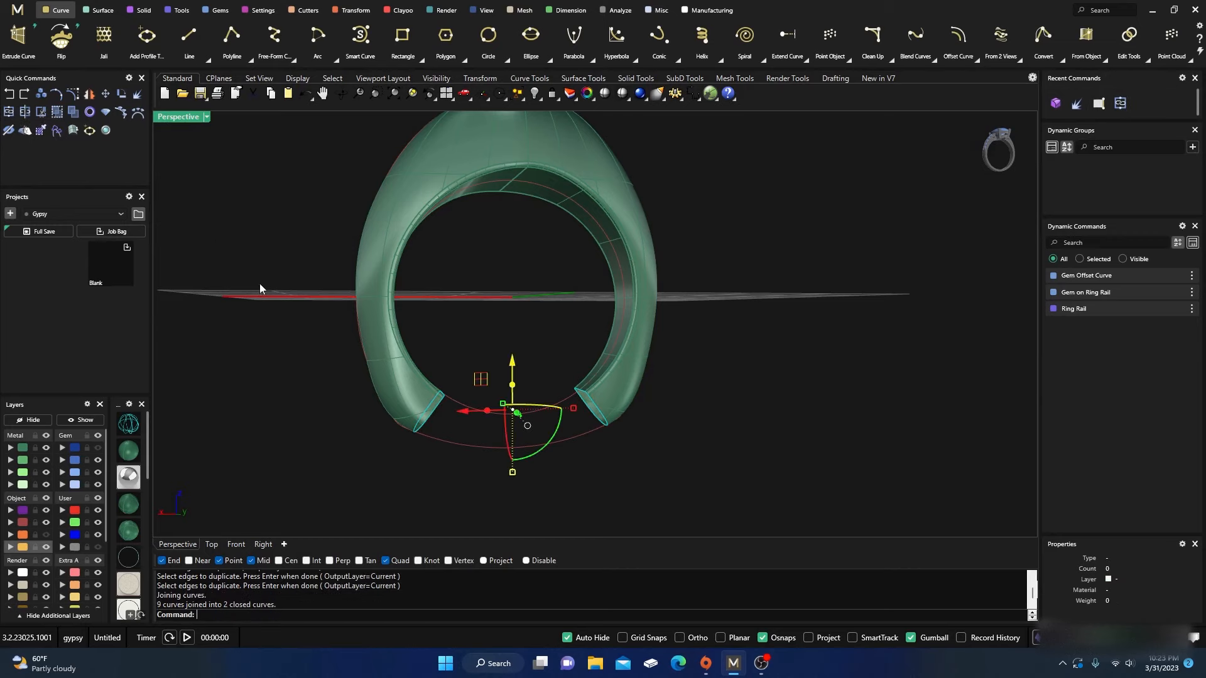
Create a Sweep 2 across the shank gap, using the inner and outer ring curves as rails and both end curves as profiles.
{"action": "right_click_drag", "start_coordinate": [306, 388], "coordinate": [267, 398]}
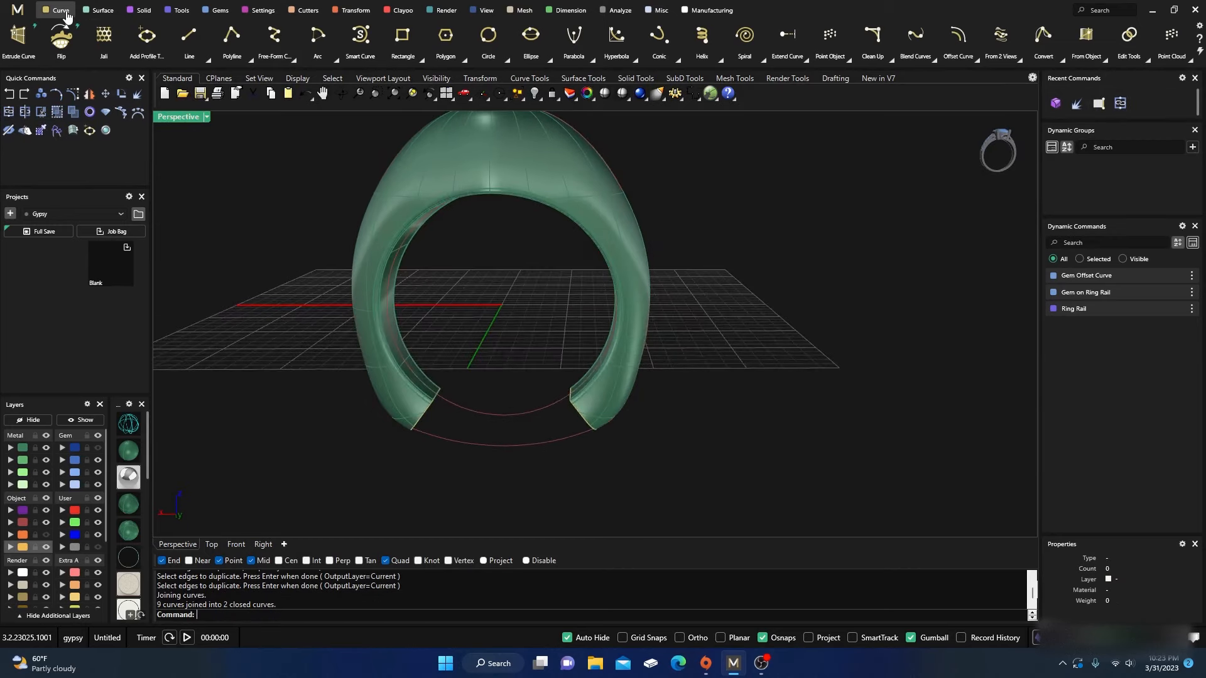
{"action": "left_click", "coordinate": [97, 12]}
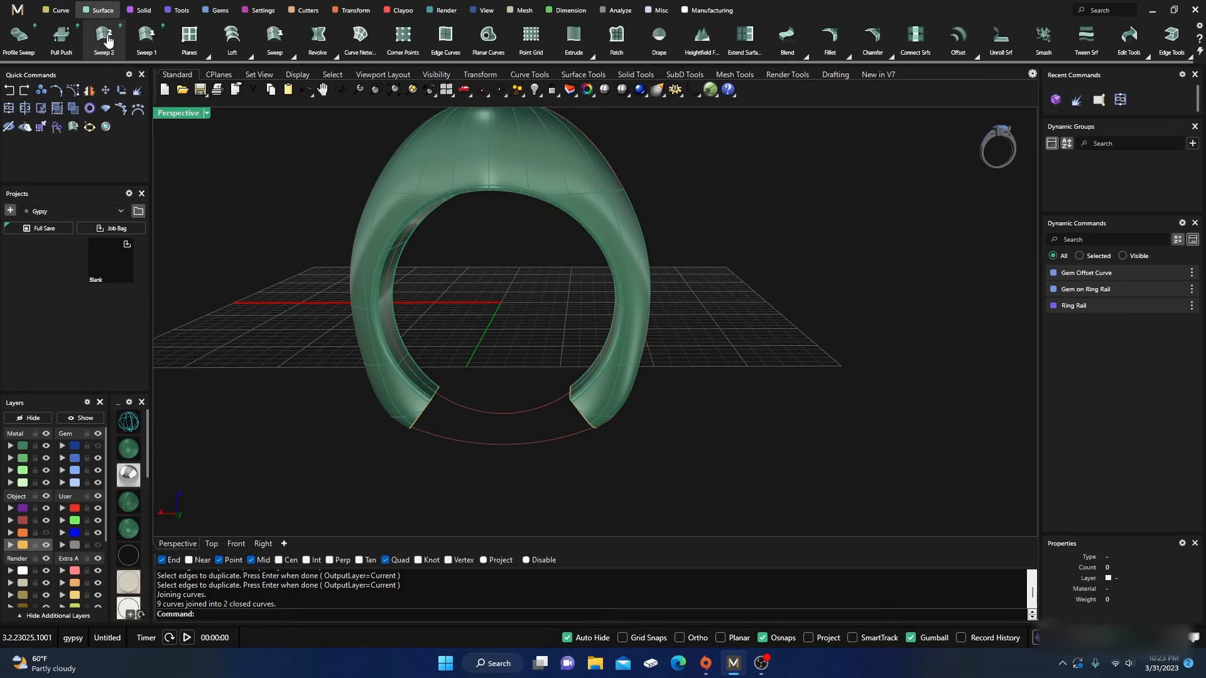
{"action": "left_click", "coordinate": [103, 36]}
{"action": "left_click", "coordinate": [494, 415]}
{"action": "left_click", "coordinate": [488, 444]}
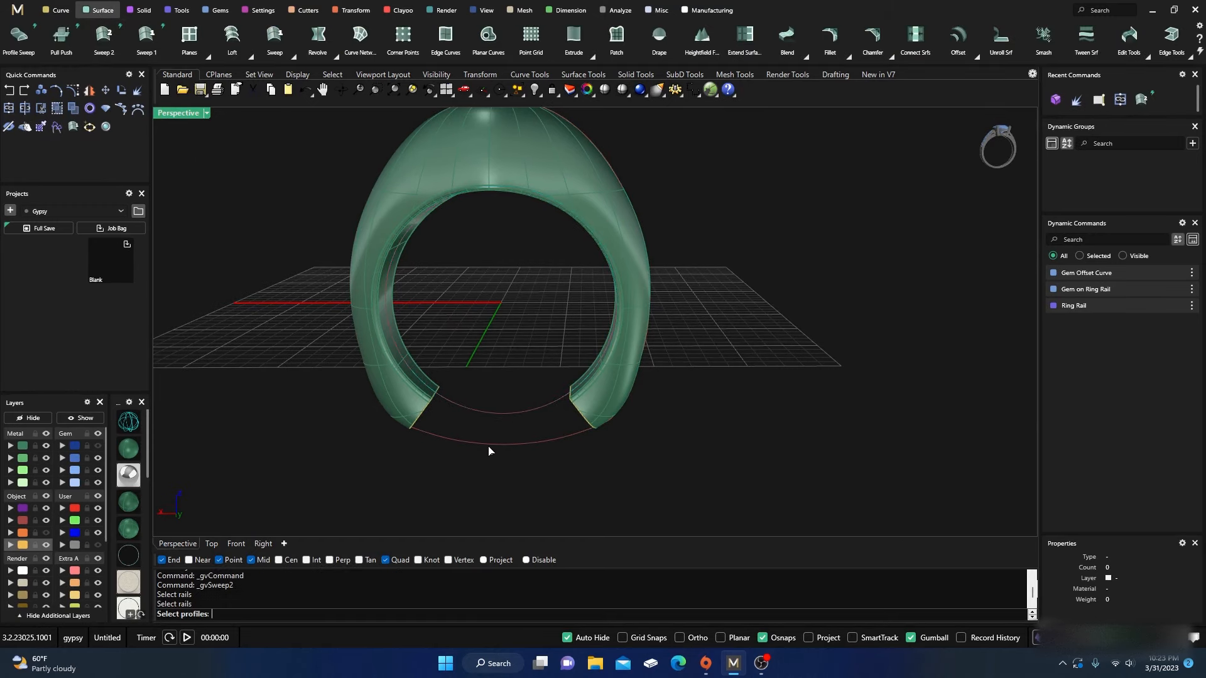
{"action": "right_click_drag", "start_coordinate": [459, 446], "coordinate": [415, 414]}
{"action": "scroll", "coordinate": [409, 413], "scroll_direction": "up", "scroll_amount": 3}
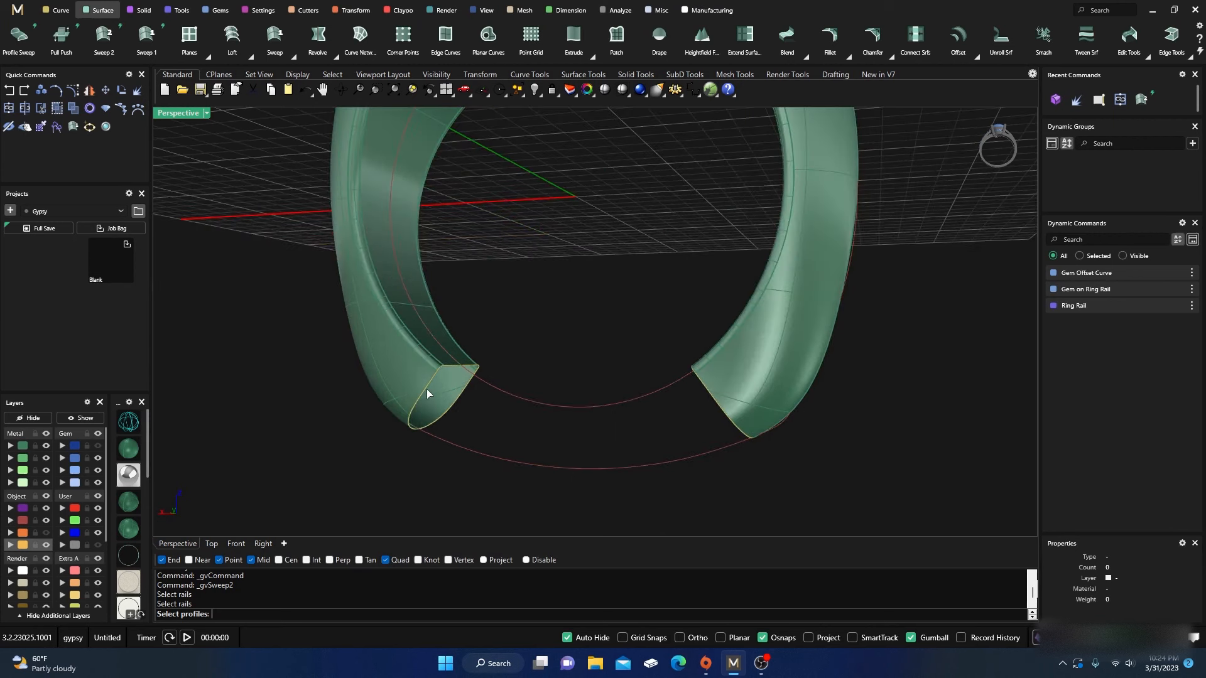
{"action": "left_click", "coordinate": [427, 394]}
{"action": "right_click_drag", "start_coordinate": [443, 484], "coordinate": [530, 488]}
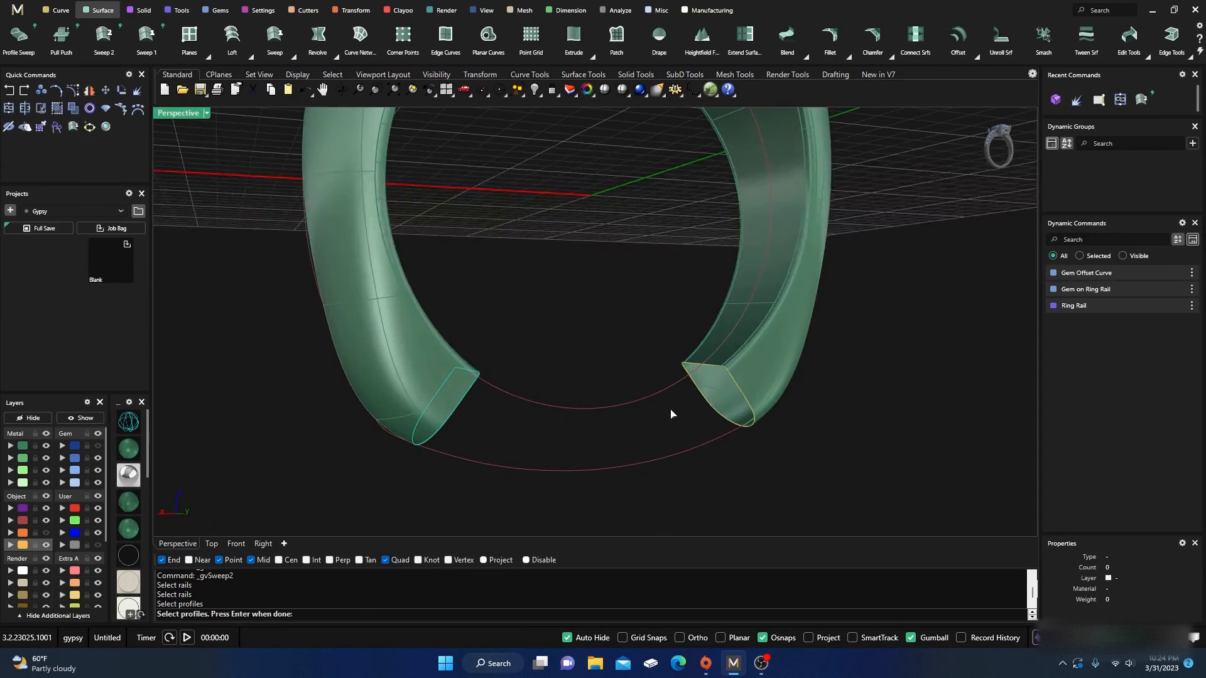
{"action": "left_click", "coordinate": [737, 390]}
{"action": "key", "text": "Return"}
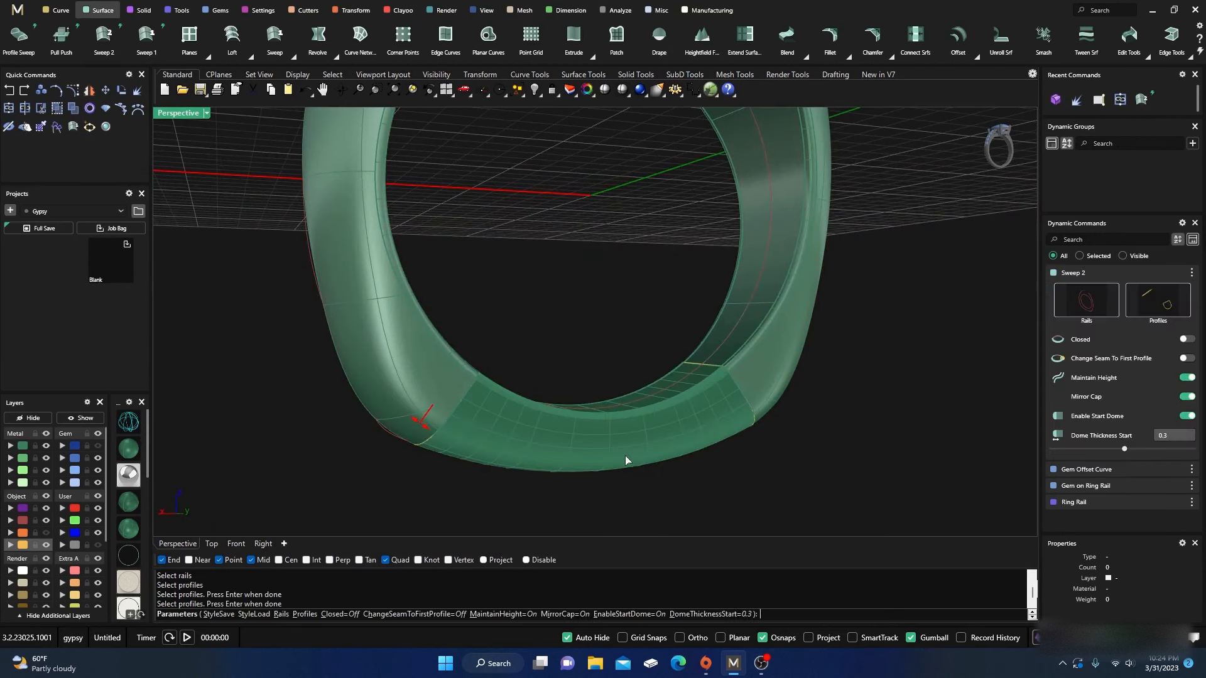
Turn off Maintain Height, Mirror Cap, Start Dome and End Dome for the sweep, and accept it.
{"action": "right_click_drag", "start_coordinate": [627, 457], "coordinate": [809, 435]}
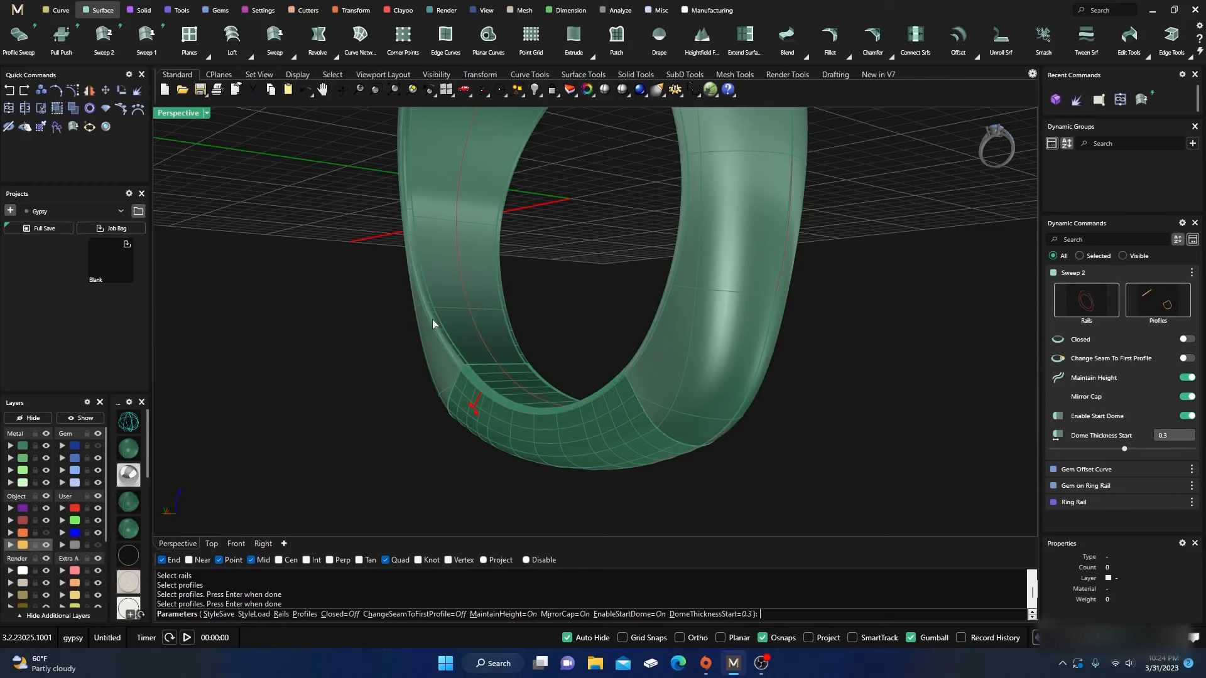
{"action": "scroll", "coordinate": [464, 392], "scroll_direction": "up", "scroll_amount": 5}
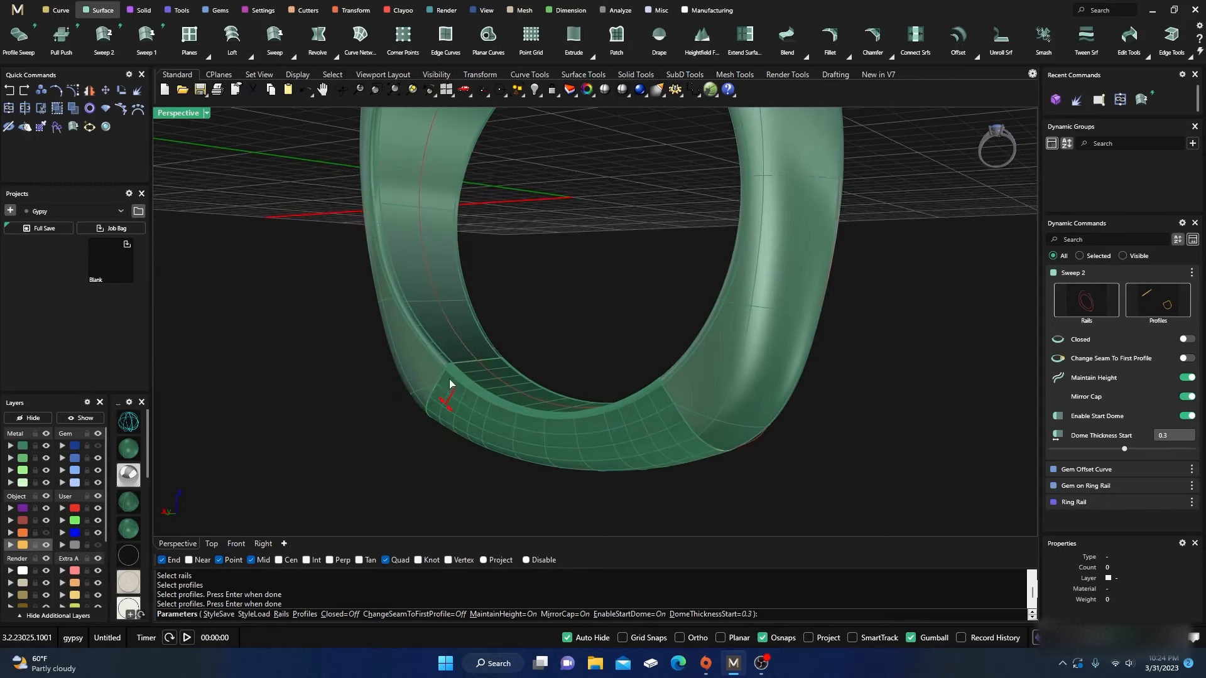
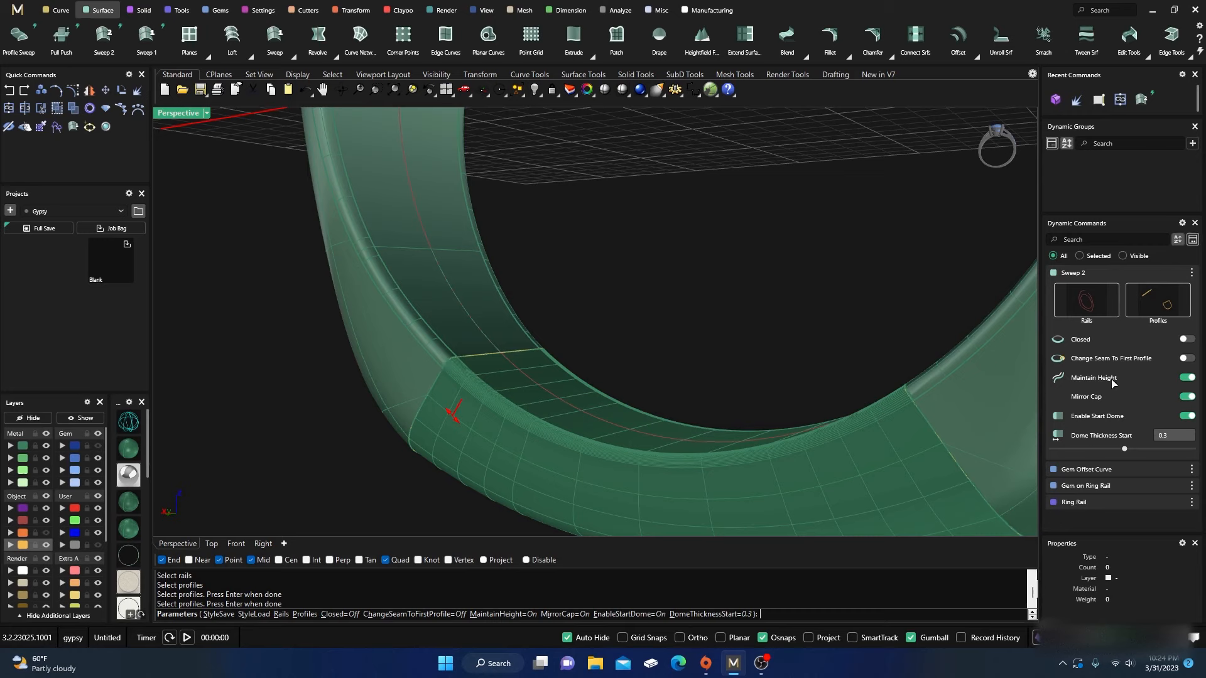
{"action": "left_click", "coordinate": [1187, 377]}
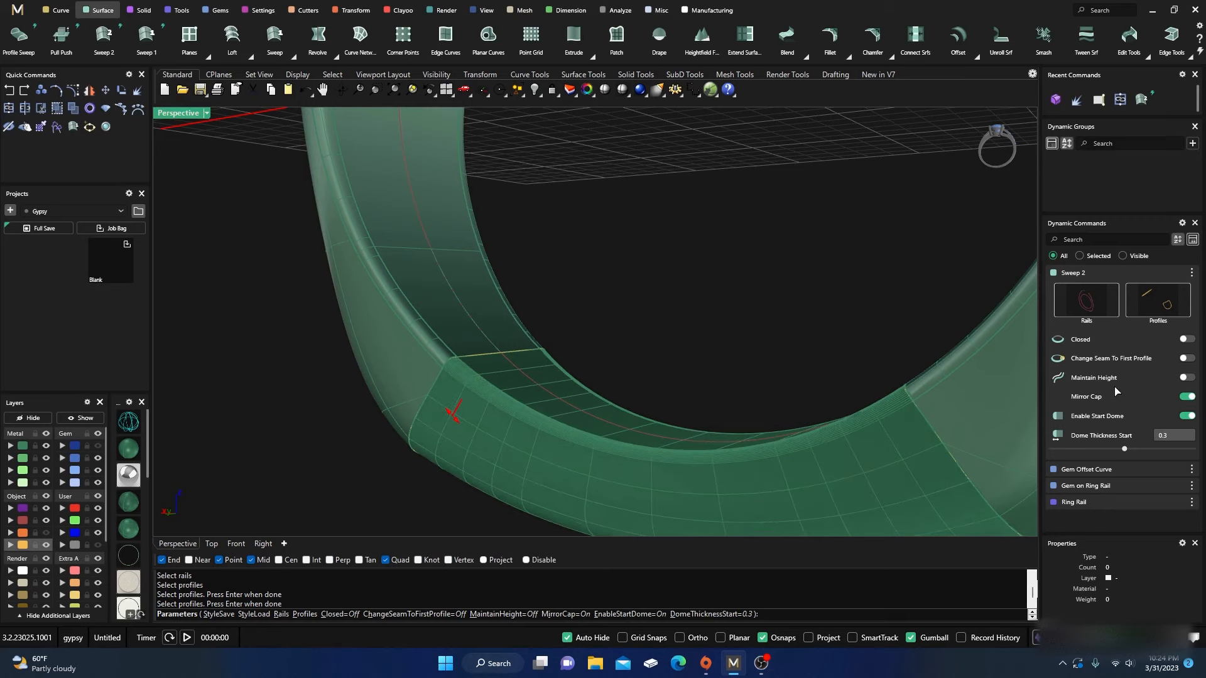
{"action": "mouse_move", "coordinate": [718, 281]}
{"action": "right_mouse_down"}
{"action": "mouse_move", "coordinate": [574, 255]}
{"action": "mouse_move", "coordinate": [727, 272]}
{"action": "right_mouse_up"}
{"action": "left_click", "coordinate": [1185, 397]}
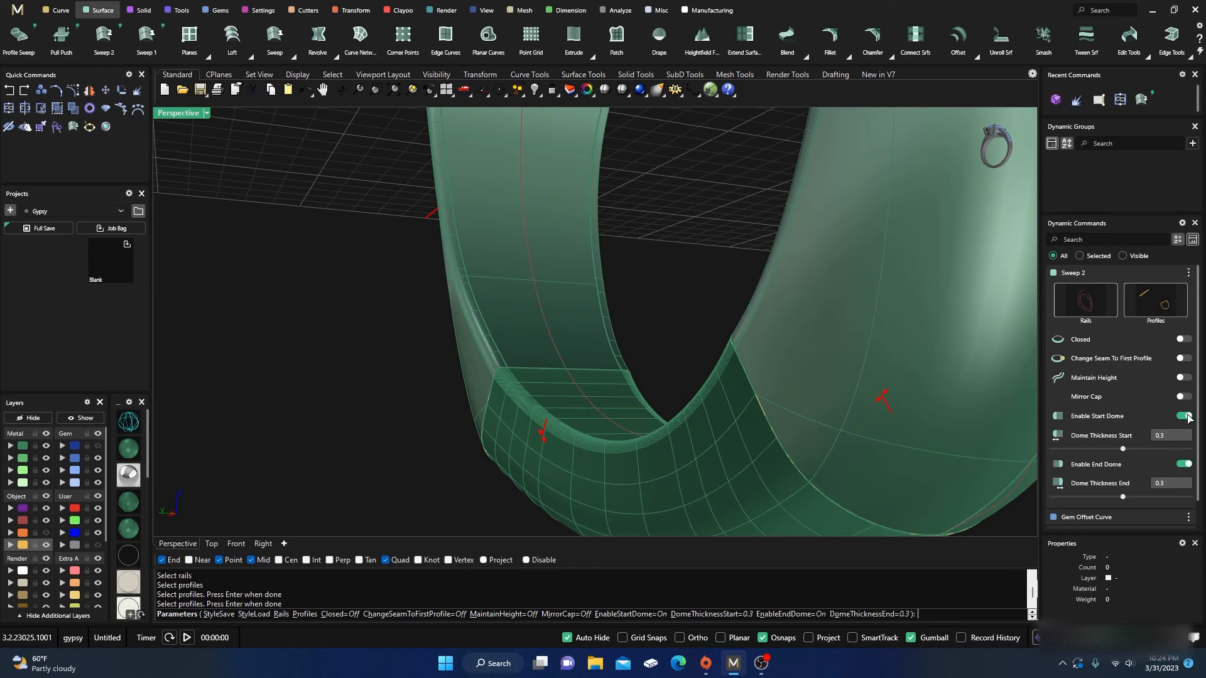
{"action": "left_click", "coordinate": [1185, 435]}
{"action": "left_click", "coordinate": [1184, 435]}
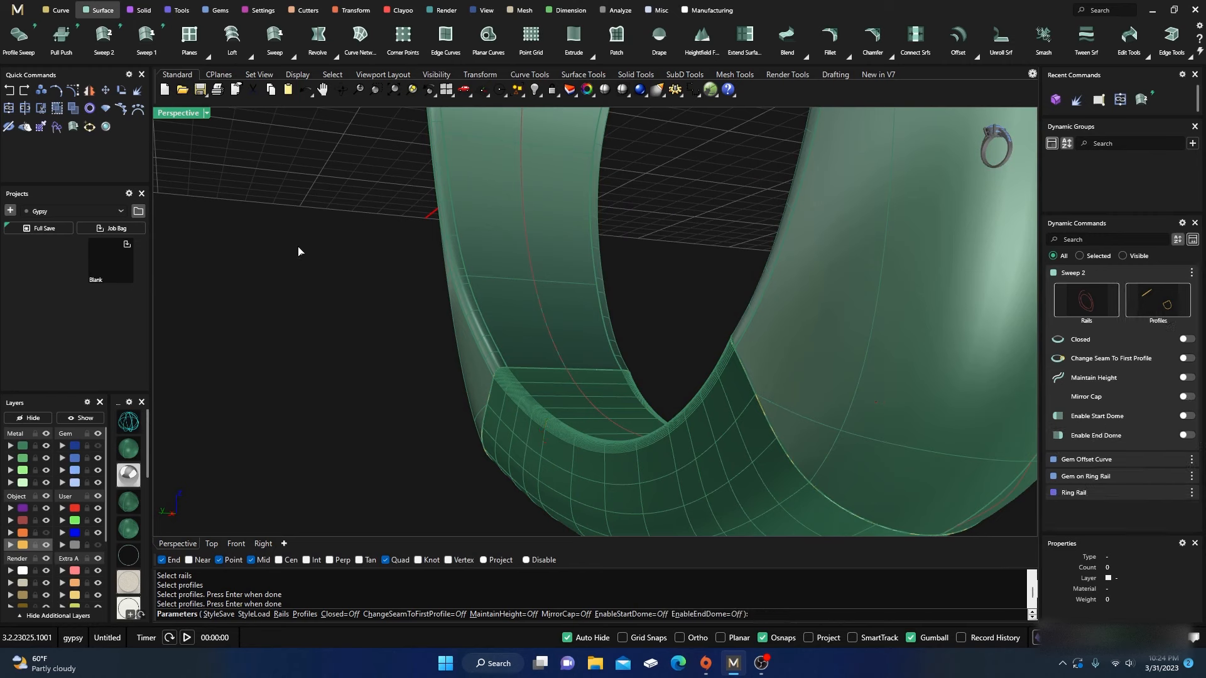
{"action": "key", "text": "Return"}
Select the swept section and all the other Metal 01 ring surfaces, and join them into one polysurface.
{"action": "left_click", "coordinate": [542, 439]}
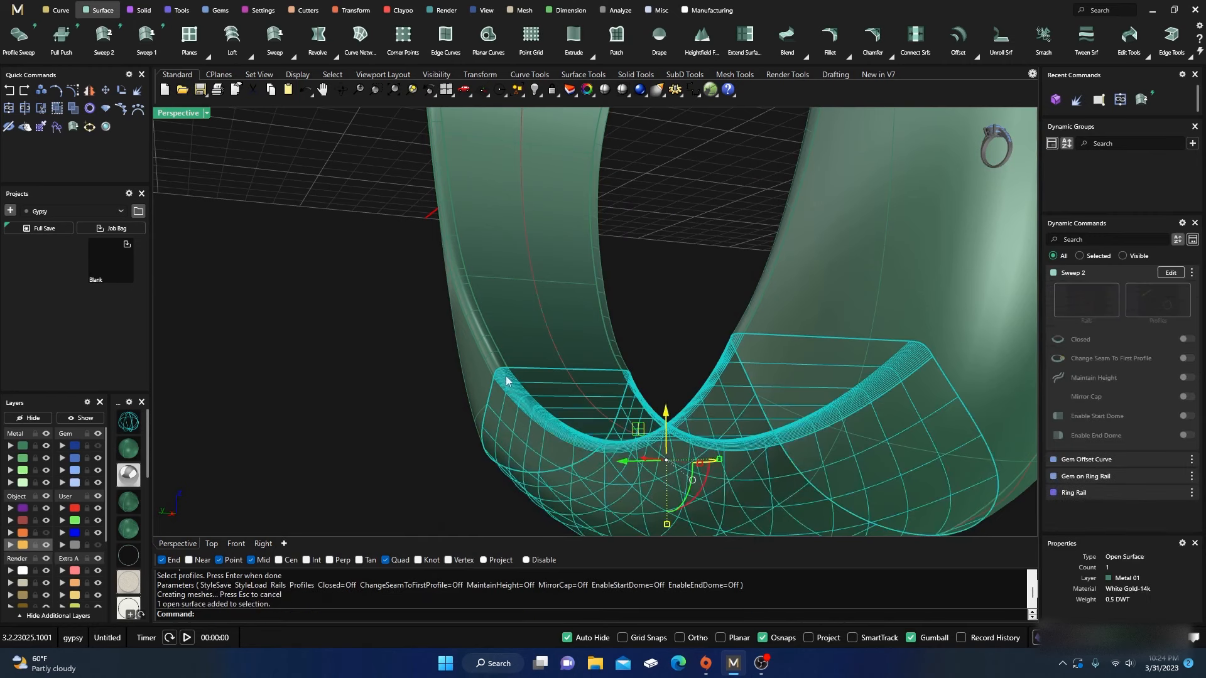
{"action": "left_click", "coordinate": [491, 335]}
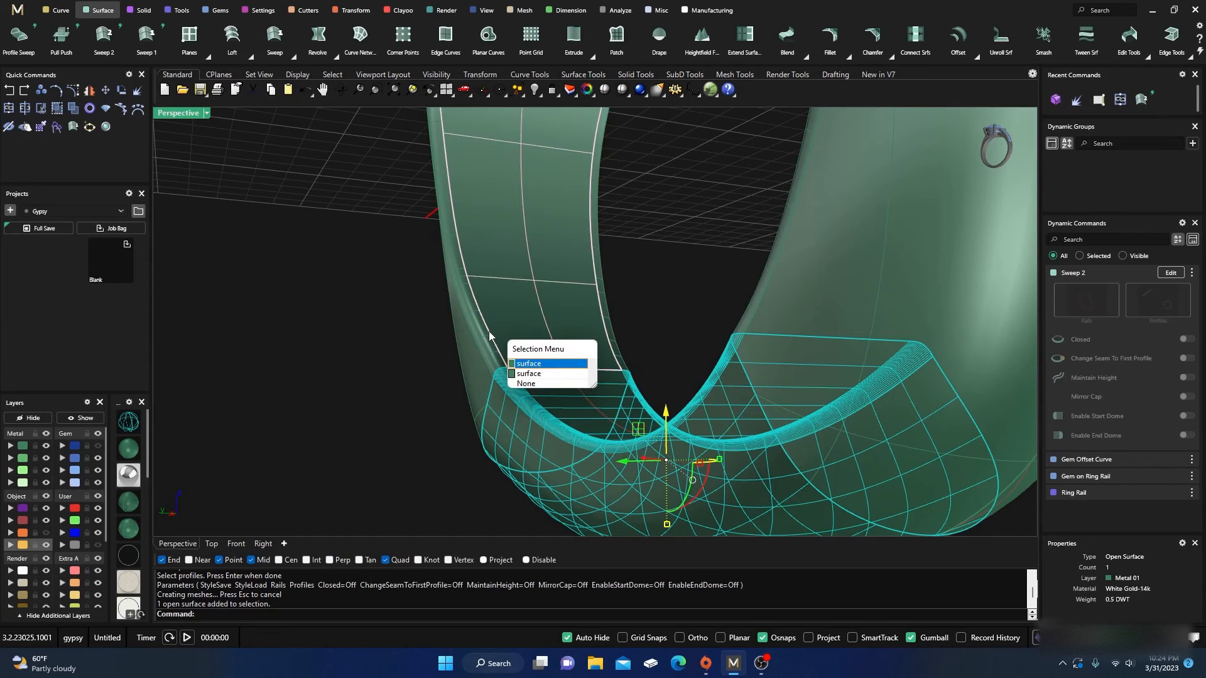
{"action": "key", "text": "Return"}
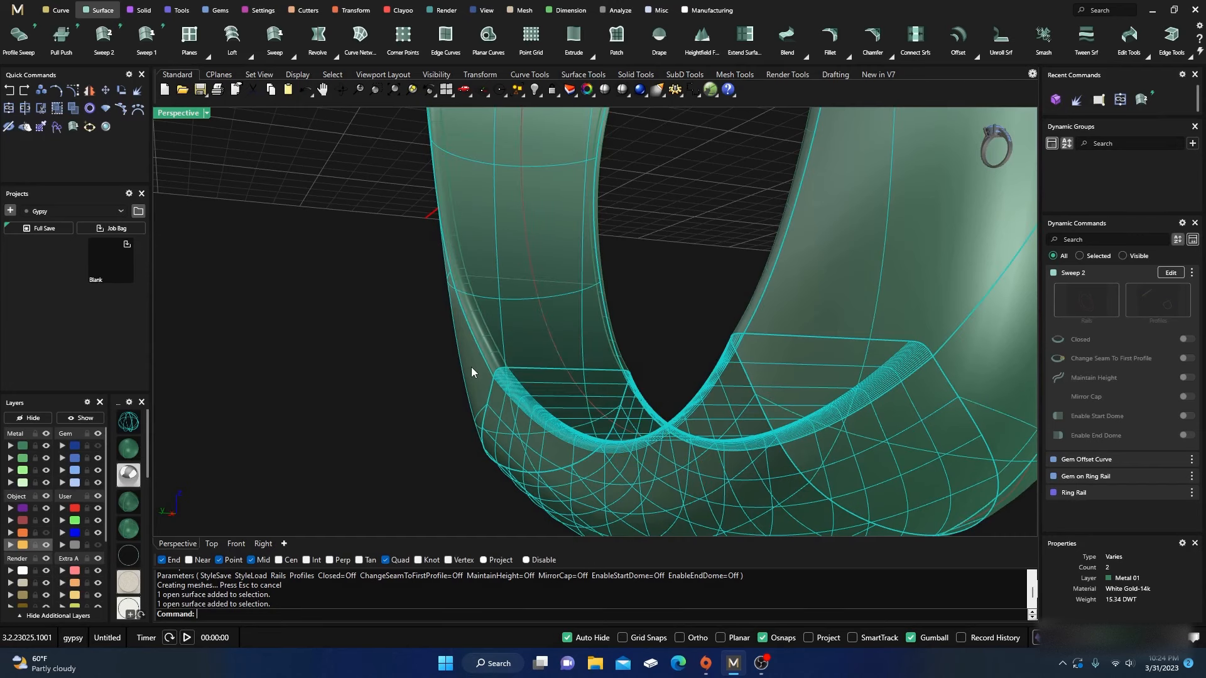
{"action": "left_click", "coordinate": [520, 322]}
{"action": "scroll", "coordinate": [375, 378], "scroll_direction": "down", "scroll_amount": 5}
{"action": "right_click_drag", "start_coordinate": [360, 396], "coordinate": [552, 358]}
{"action": "left_click", "coordinate": [652, 300]}
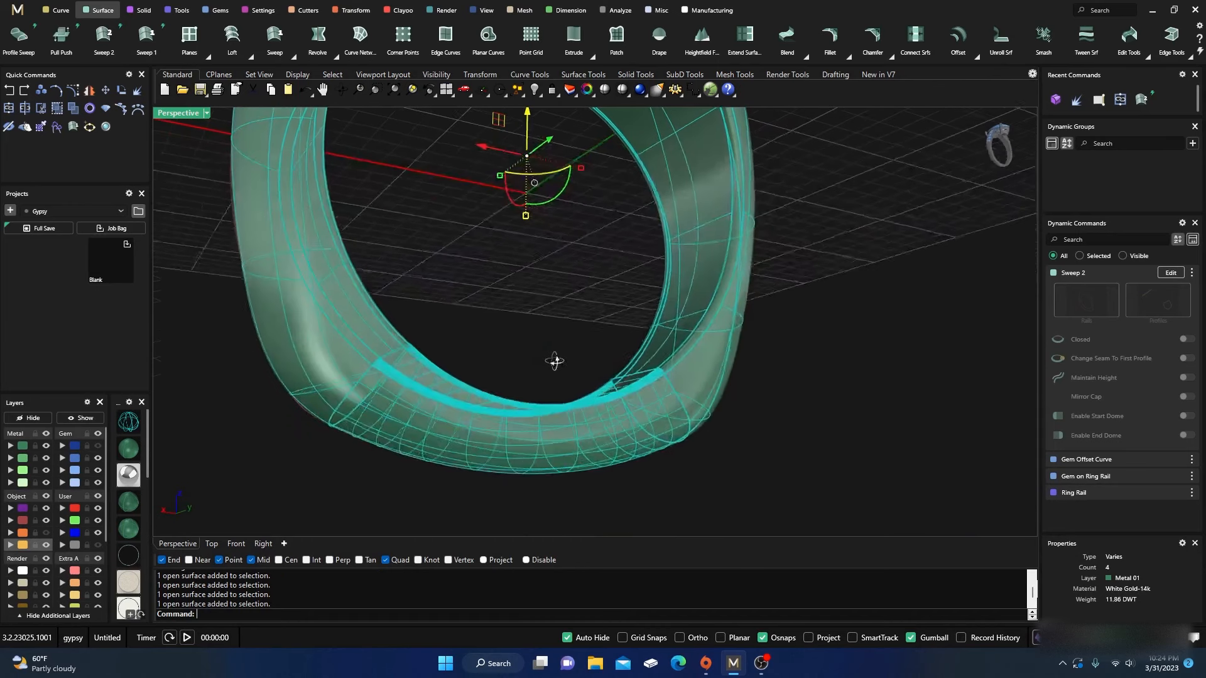
{"action": "left_click", "coordinate": [22, 448]}
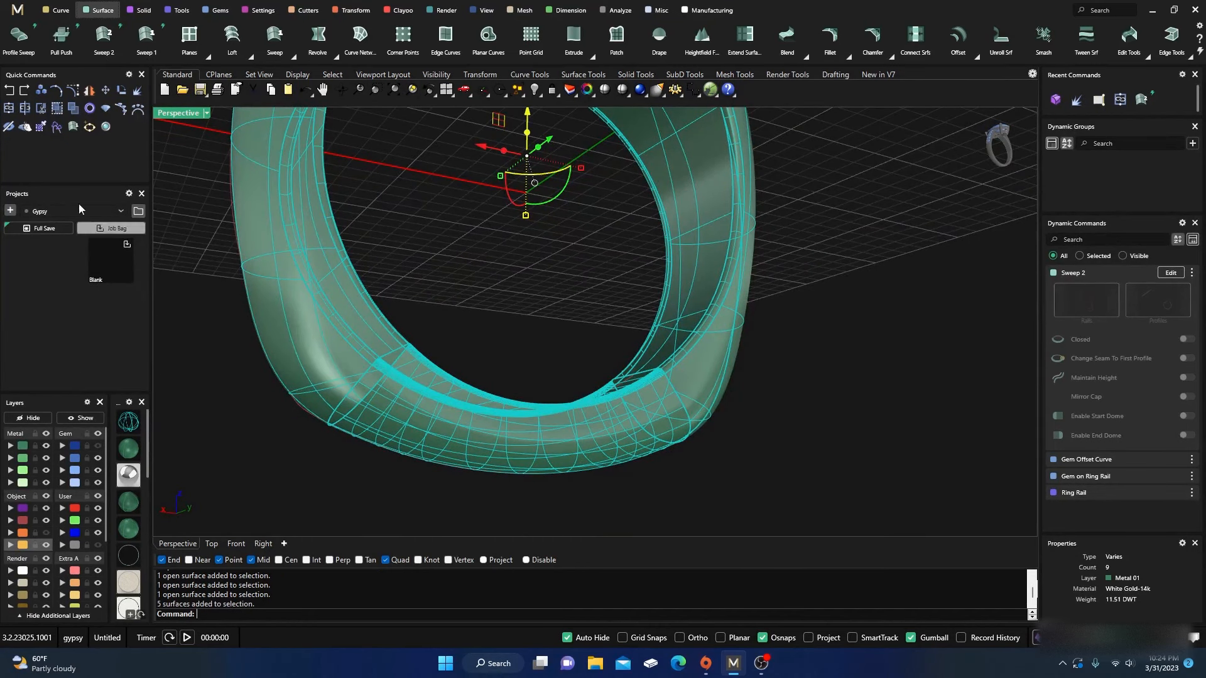
{"action": "left_click", "coordinate": [9, 112]}
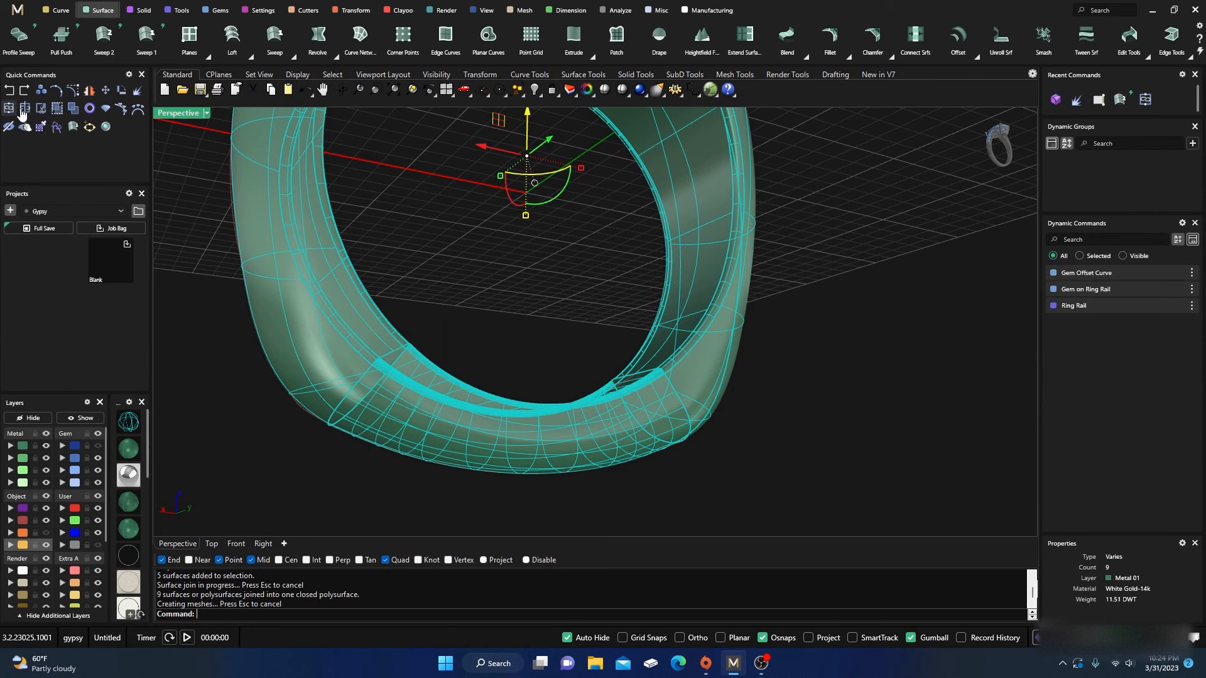
{"action": "right_click_drag", "start_coordinate": [444, 250], "coordinate": [468, 426]}
{"action": "left_click", "coordinate": [469, 426]}
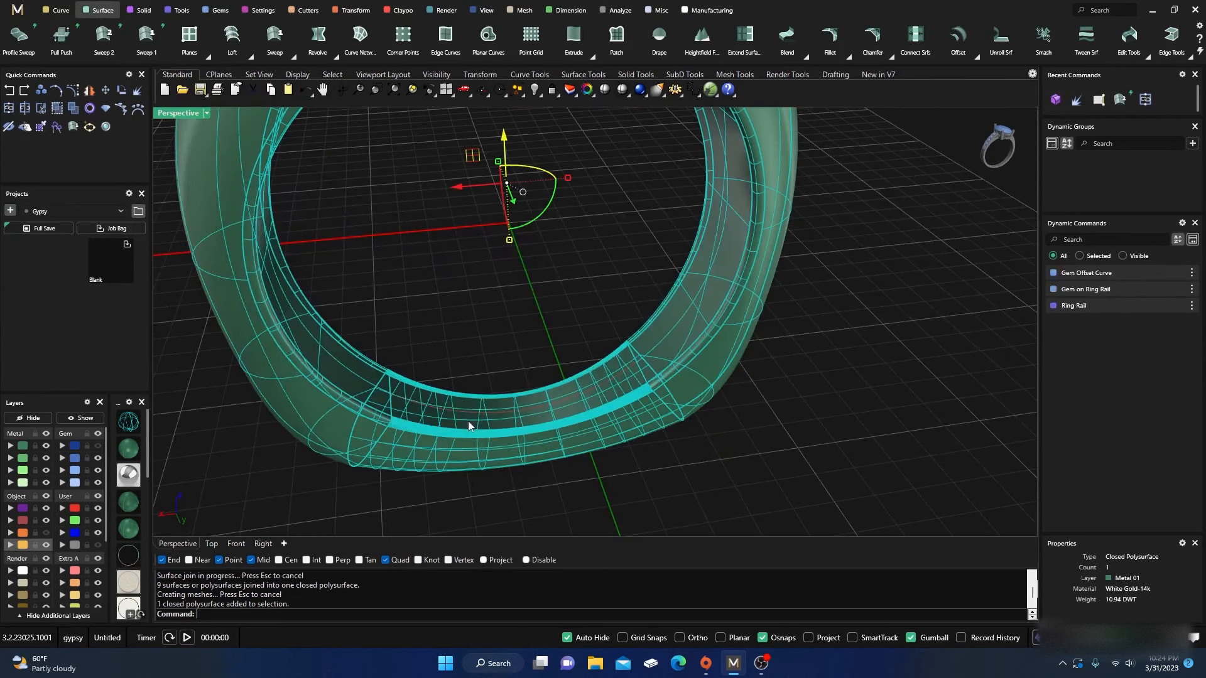
{"action": "left_click", "coordinate": [651, 505]}
{"action": "scroll", "coordinate": [626, 494], "scroll_direction": "down", "scroll_amount": 6}
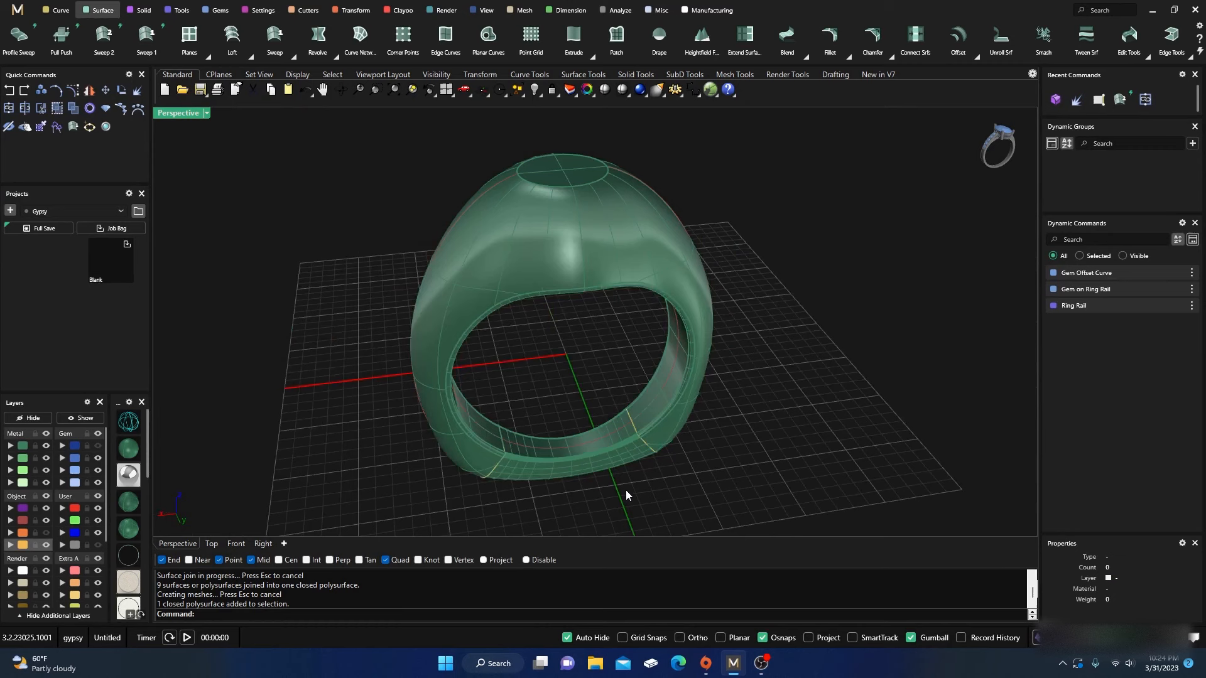
Select the joined ring, show the hidden orange Object layer, and switch to the four-viewport layout with Front active.
{"action": "right_click_drag", "start_coordinate": [626, 495], "coordinate": [583, 452]}
{"action": "left_click", "coordinate": [553, 170]}
{"action": "right_click", "coordinate": [479, 303]}
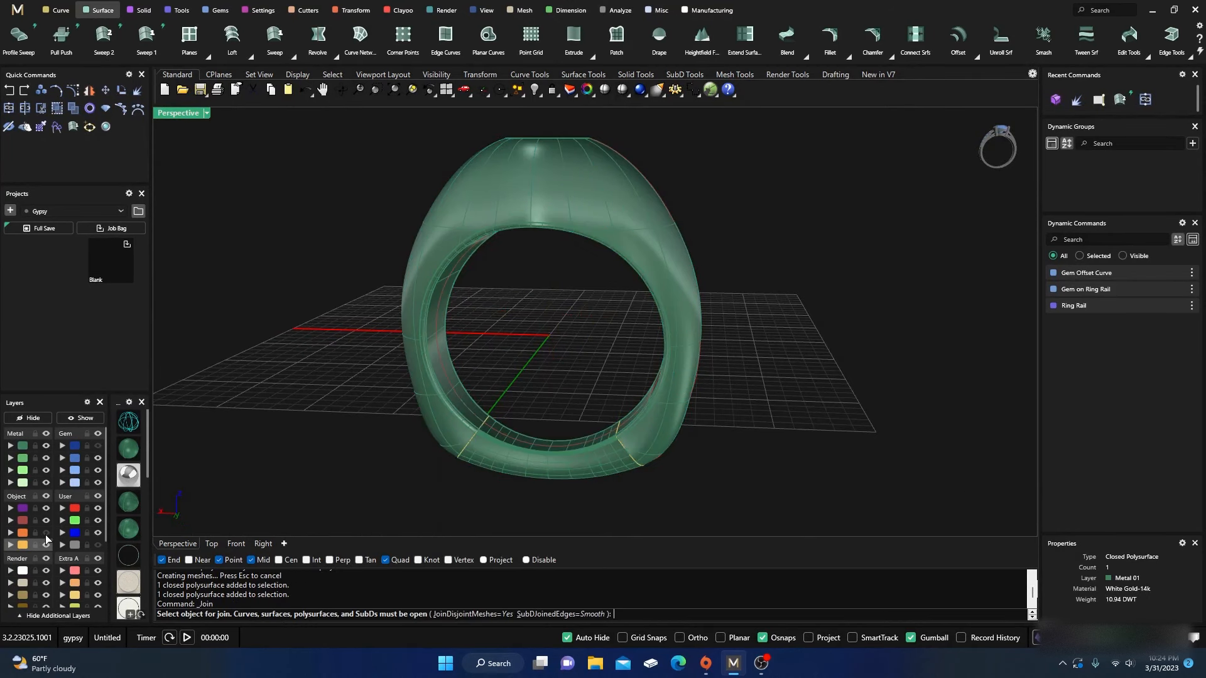
{"action": "right_click_drag", "start_coordinate": [280, 358], "coordinate": [301, 383]}
{"action": "double_click", "coordinate": [178, 115]}
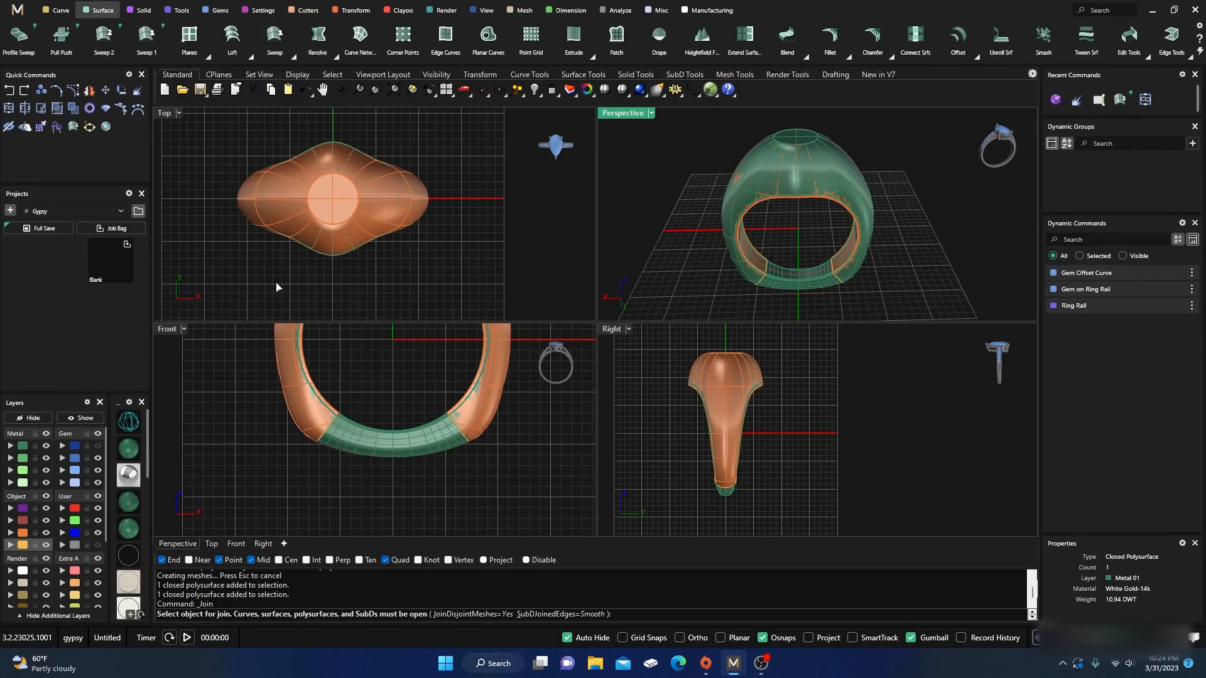
{"action": "left_click", "coordinate": [267, 408]}
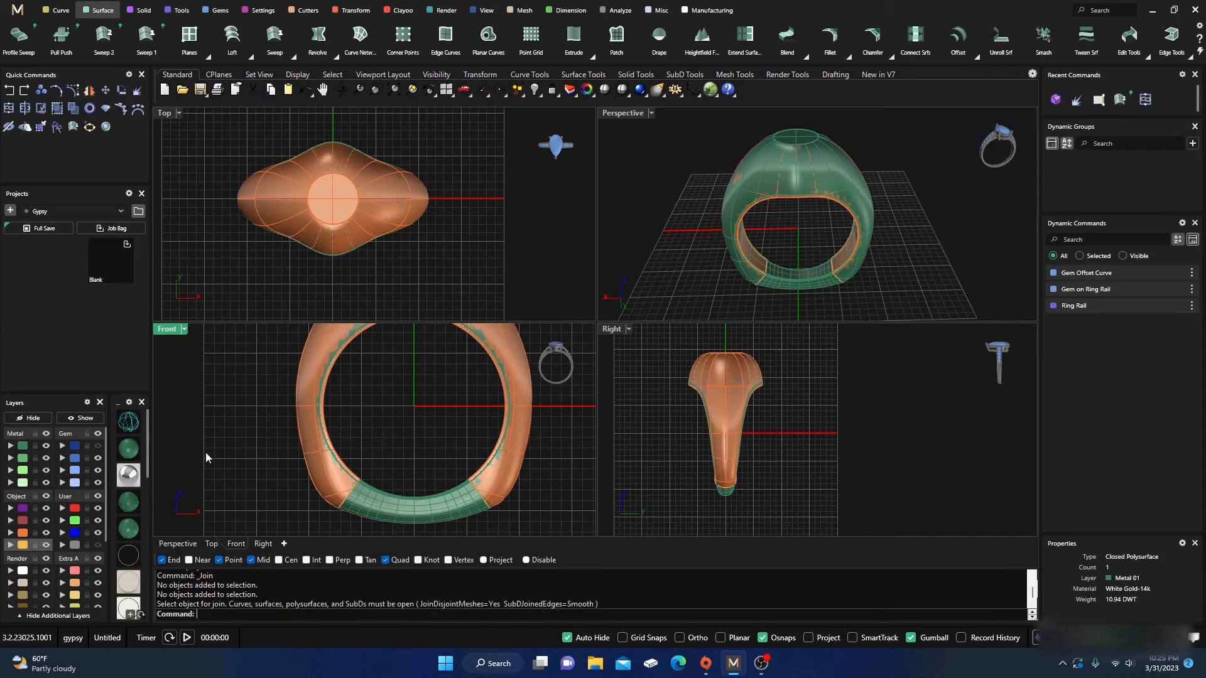
Select the orange inner body and start Cage Edit with a world-aligned bounding box, 5×5×3 points, degrees 3, 3 and 2, and global deformation.
{"action": "left_click", "coordinate": [24, 532]}
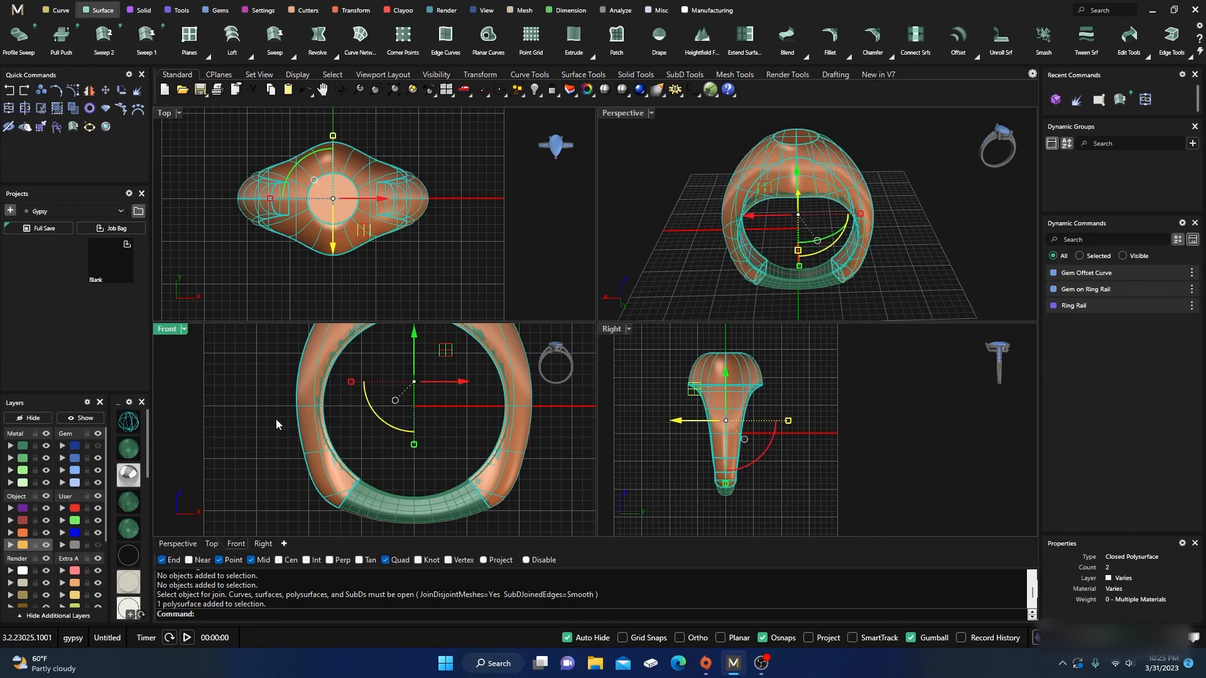
{"action": "scroll", "coordinate": [276, 452], "scroll_direction": "down", "scroll_amount": 3}
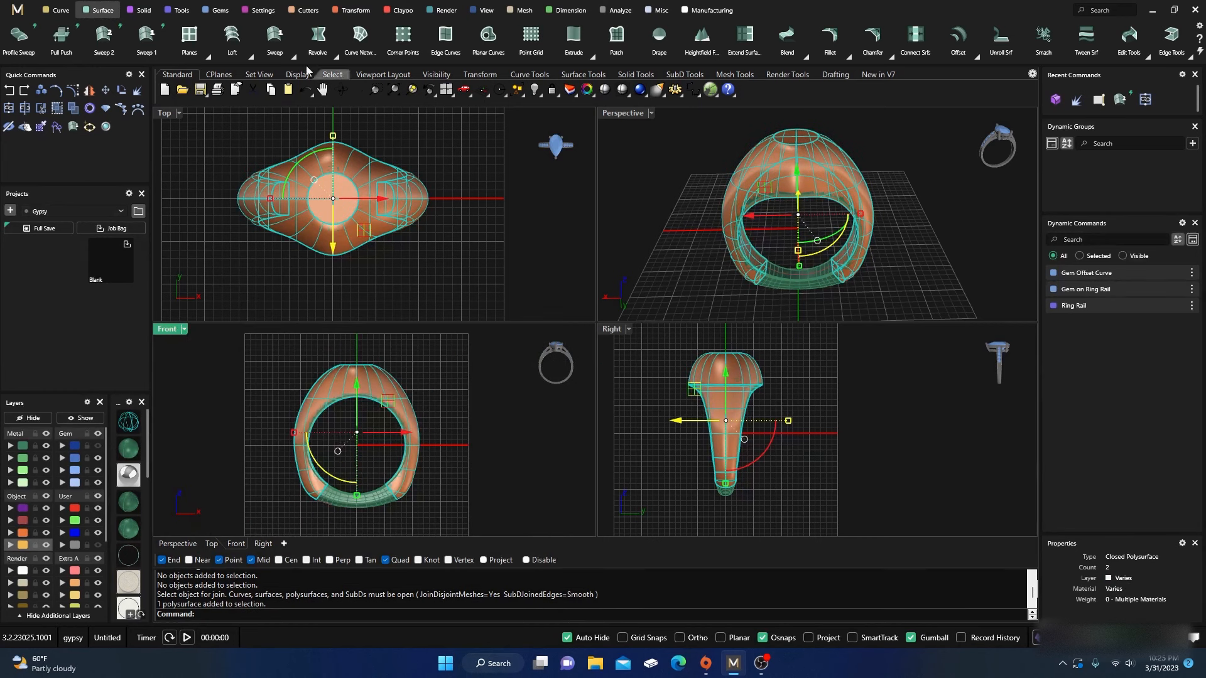
{"action": "left_click", "coordinate": [354, 11]}
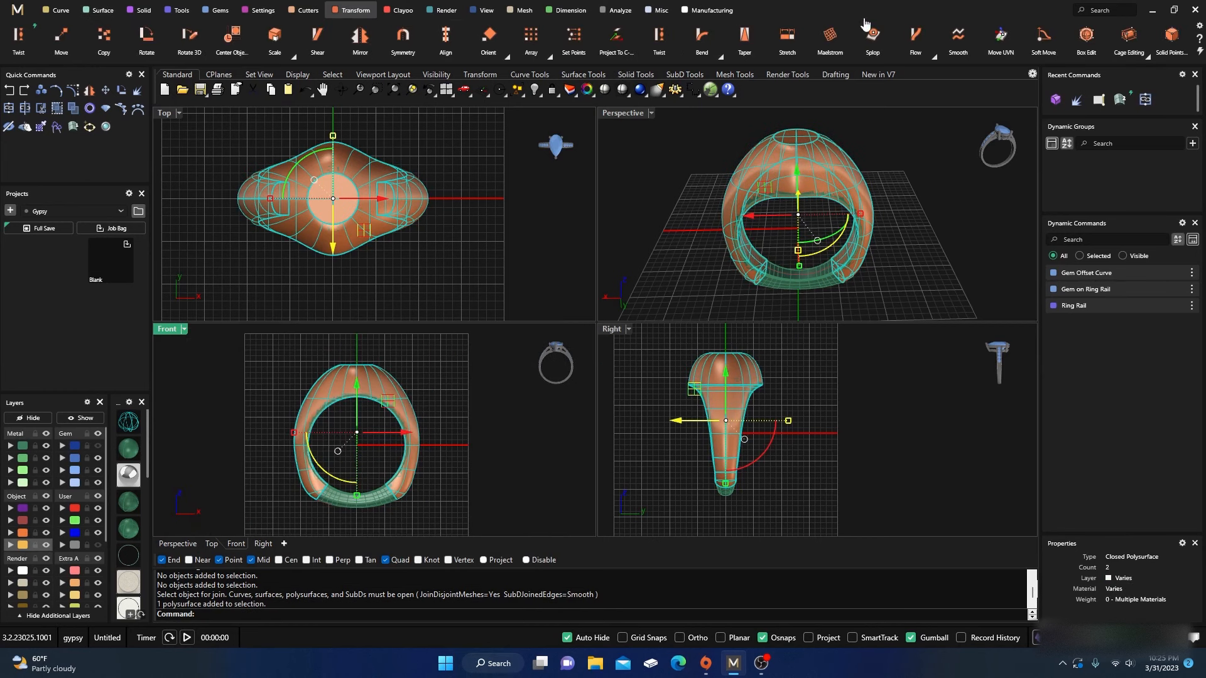
{"action": "left_click", "coordinate": [1146, 55]}
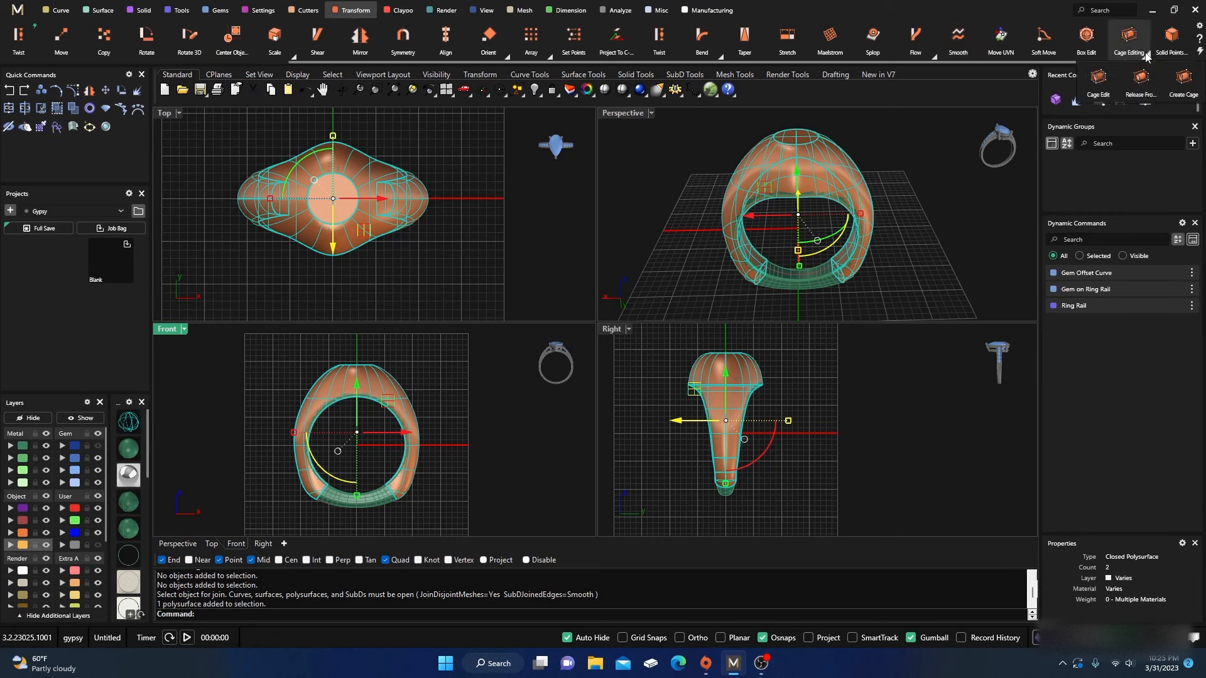
{"action": "left_click", "coordinate": [1097, 80]}
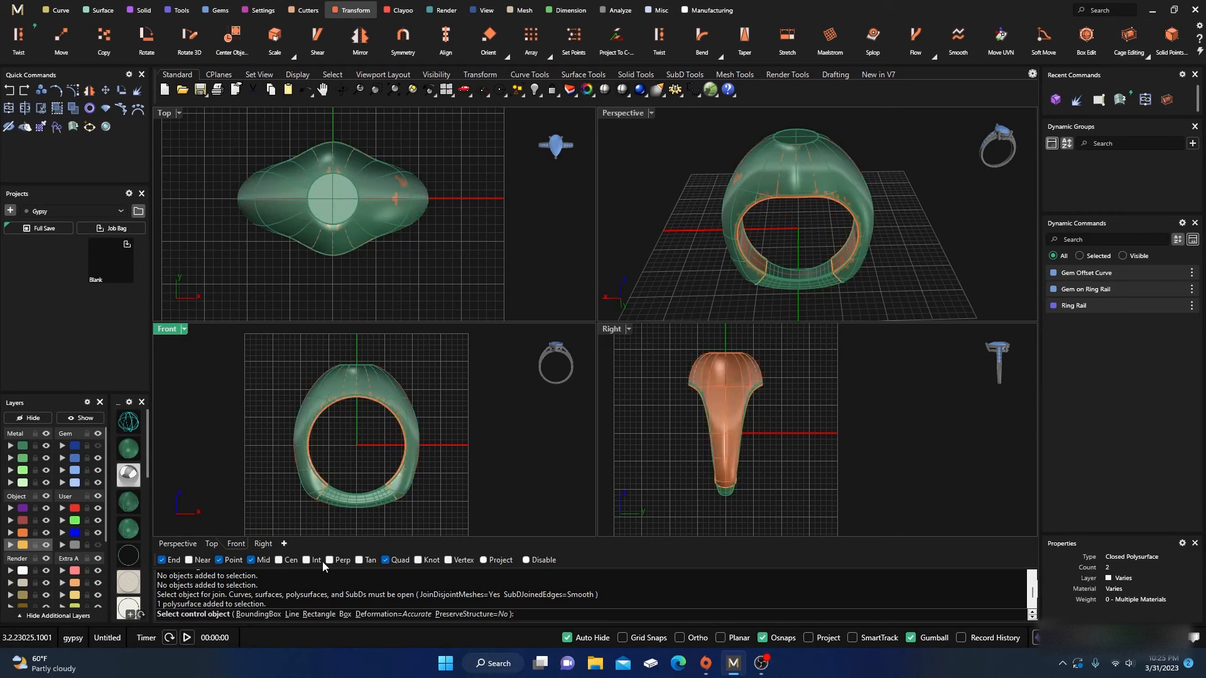
{"action": "left_click", "coordinate": [255, 614]}
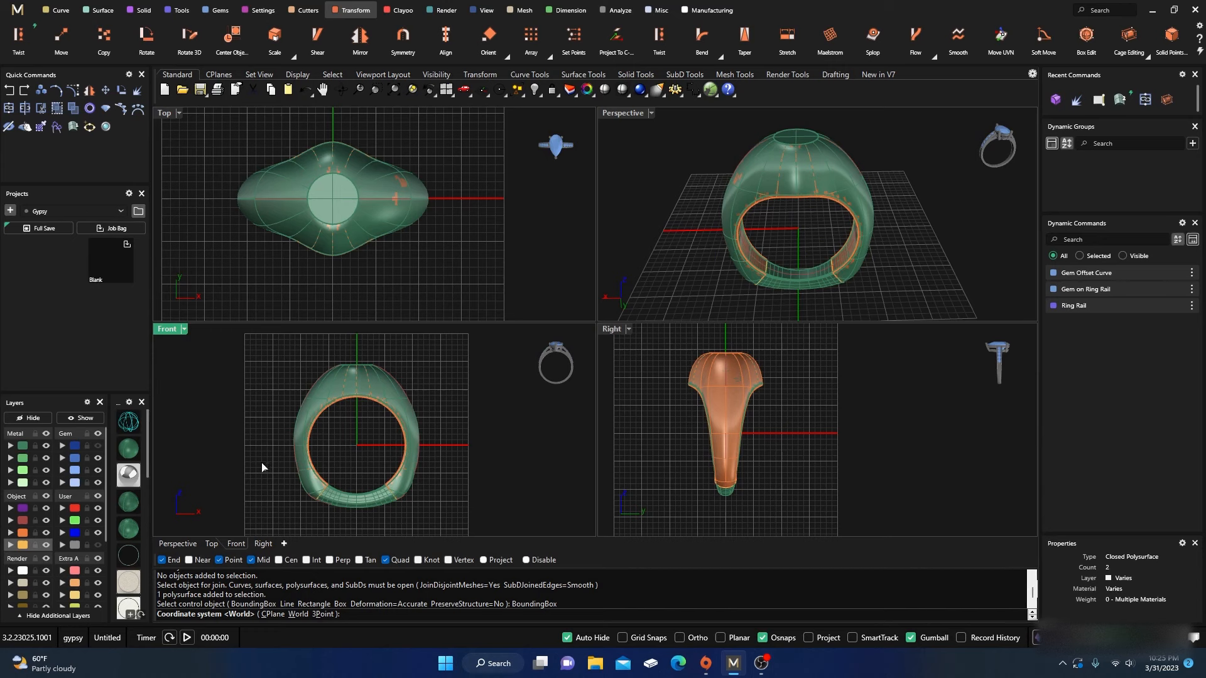
{"action": "key", "text": "Return"}
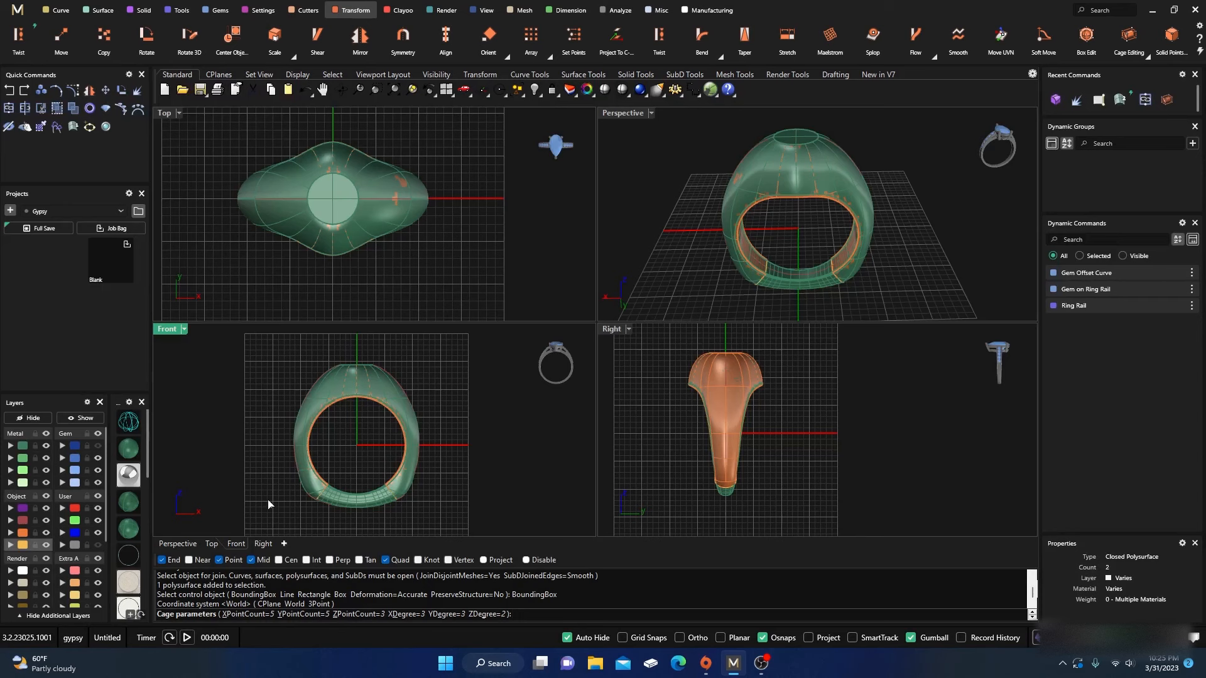
{"action": "key", "text": "Return"}
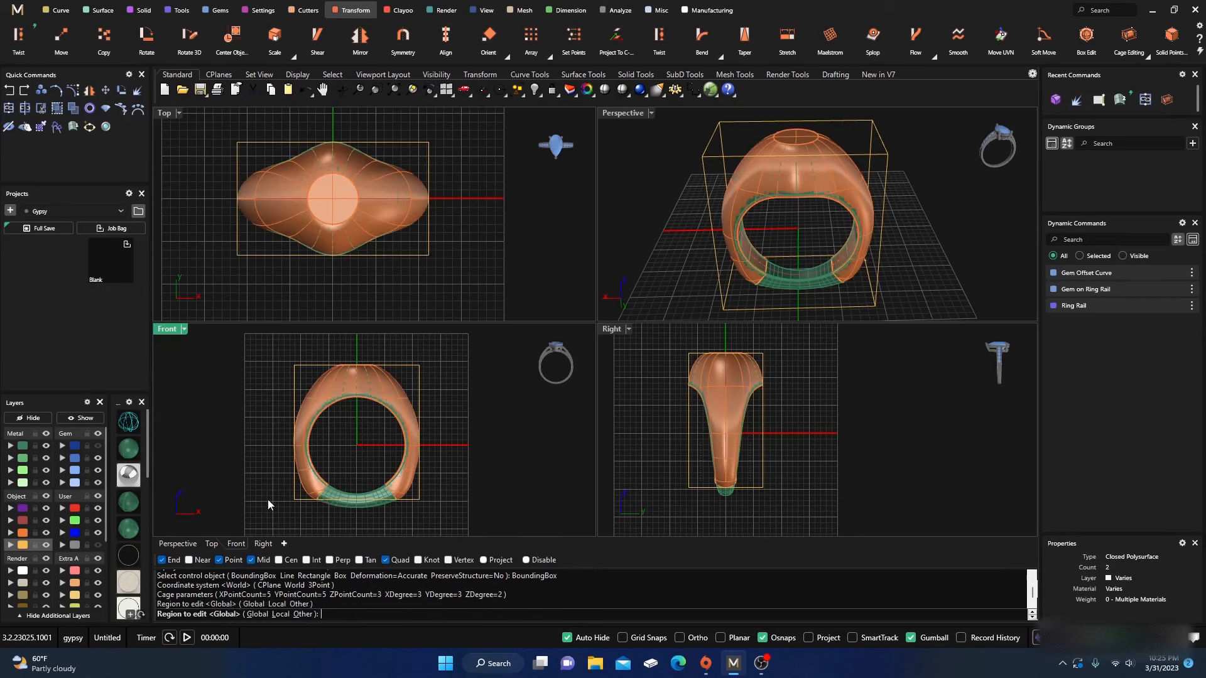
{"action": "key", "text": "Return"}
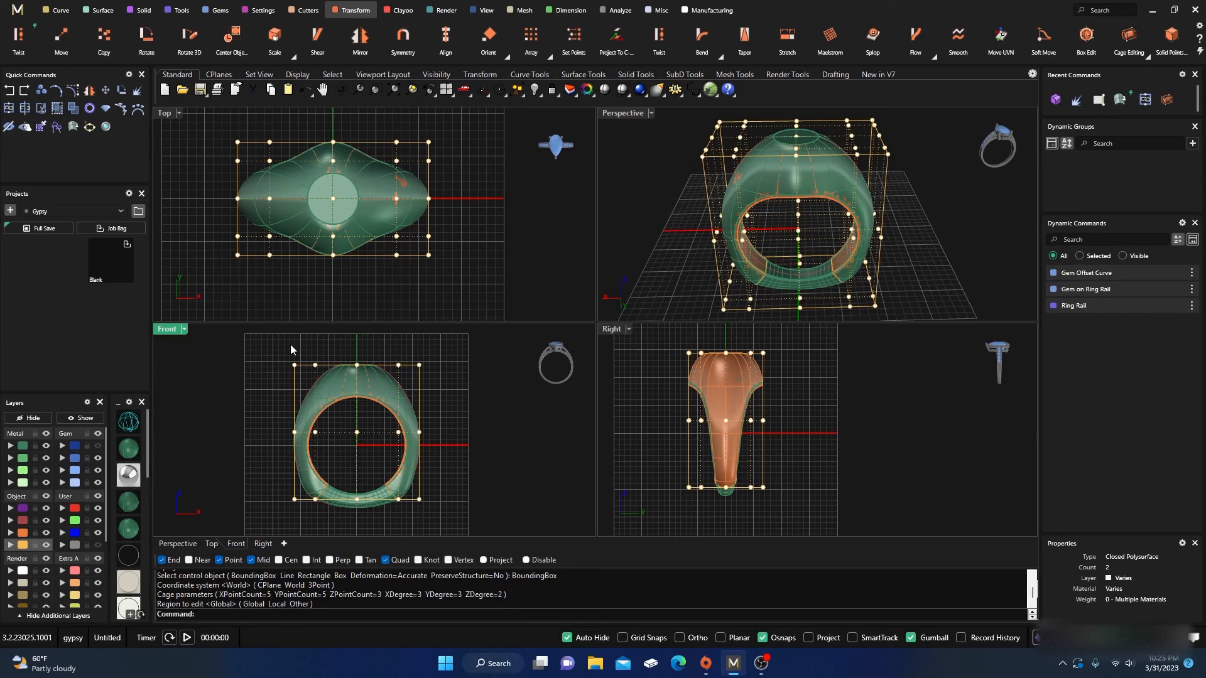
Switch to wireframe display, select the cage's top row of points in the Front view, and lower it by 1.5 mm.
{"action": "left_click_drag", "start_coordinate": [291, 344], "coordinate": [436, 390]}
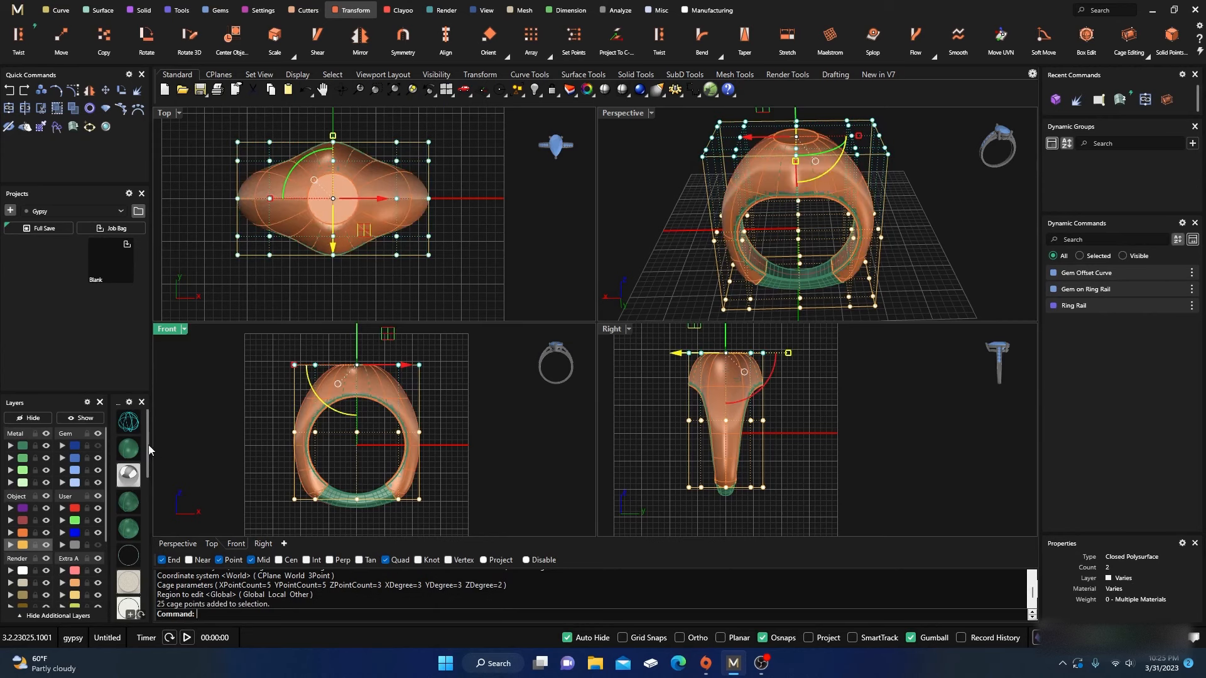
{"action": "left_click", "coordinate": [129, 423]}
{"action": "scroll", "coordinate": [352, 365], "scroll_direction": "up", "scroll_amount": 8}
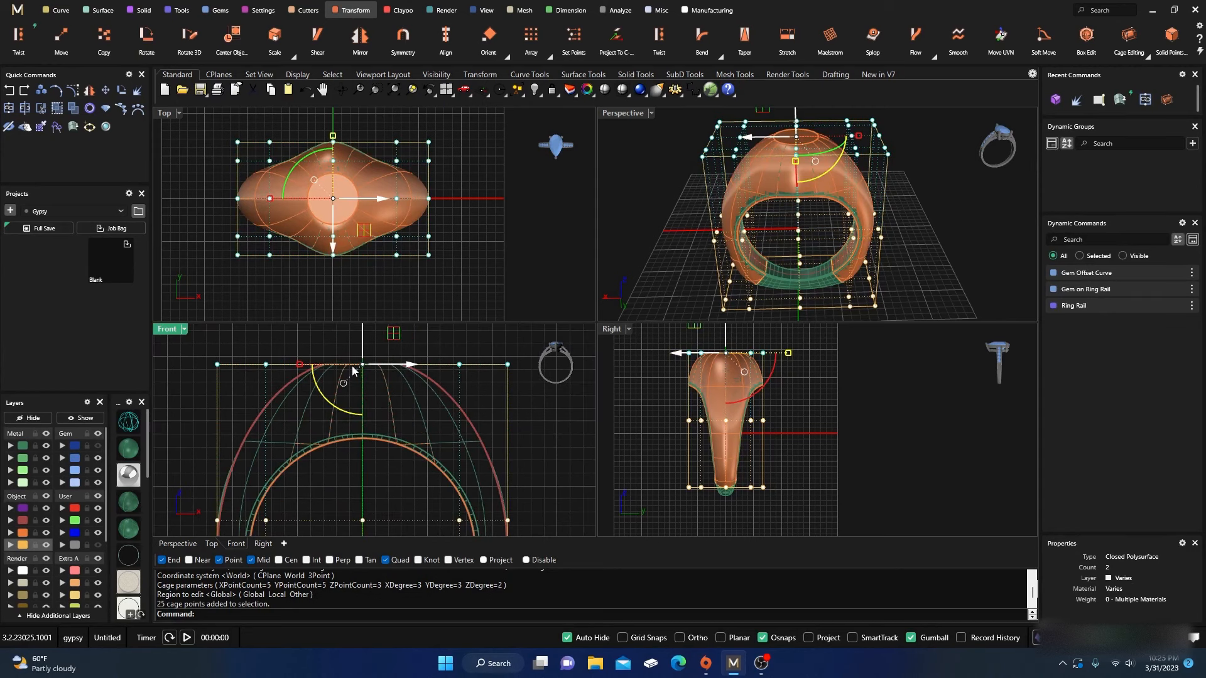
{"action": "right_click_drag", "start_coordinate": [382, 427], "coordinate": [381, 447]}
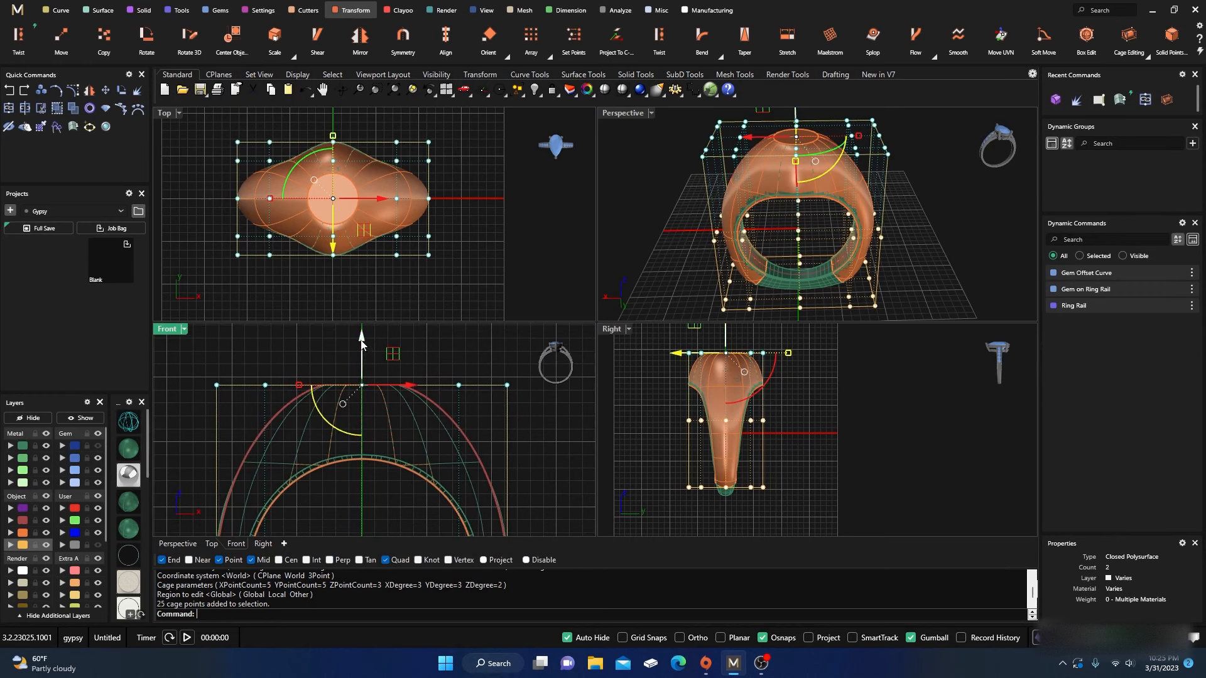
{"action": "left_click", "coordinate": [362, 343]}
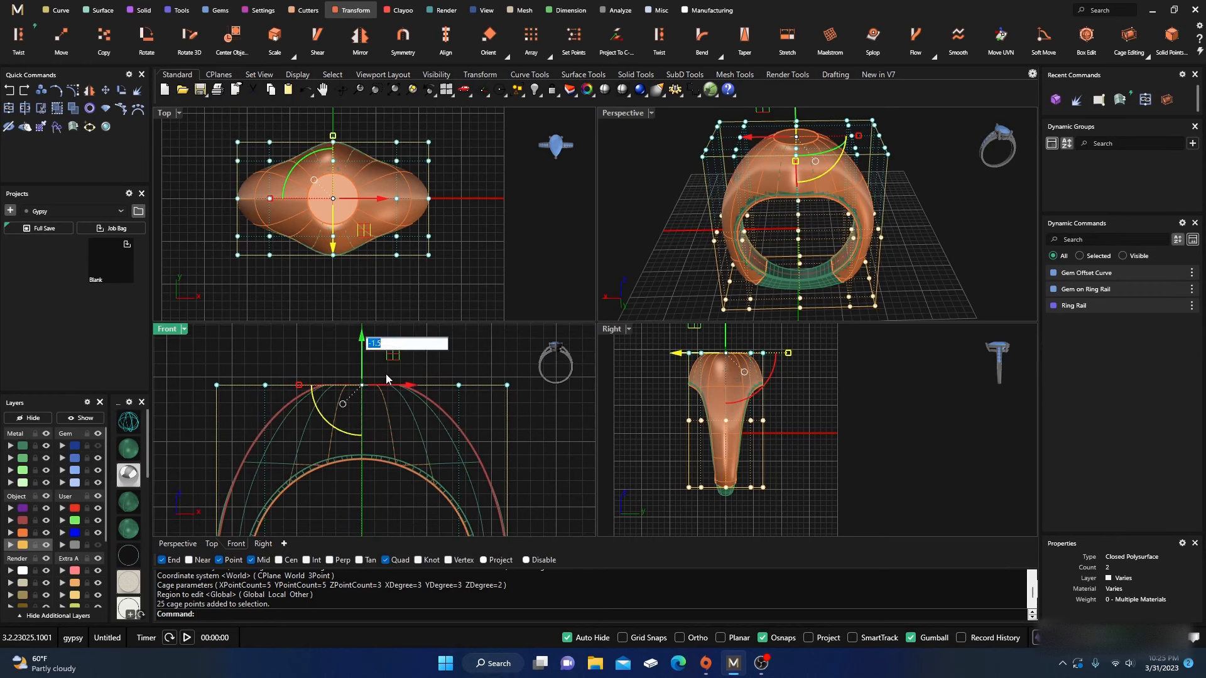
{"action": "key", "text": "Return"}
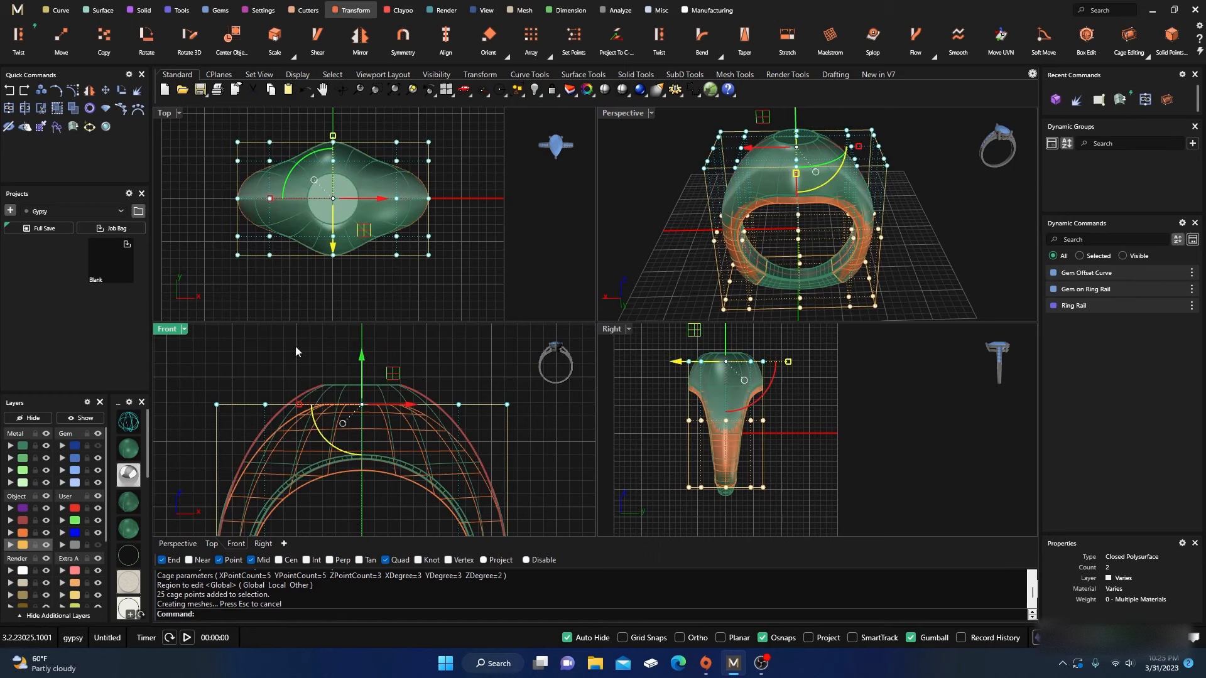
In the Front view, move the two cage point columns on each side inward so the inner body becomes narrower than the ring.
{"action": "left_click", "coordinate": [295, 351]}
{"action": "scroll", "coordinate": [349, 346], "scroll_direction": "down", "scroll_amount": 3}
{"action": "scroll", "coordinate": [296, 378], "scroll_direction": "down", "scroll_amount": 5}
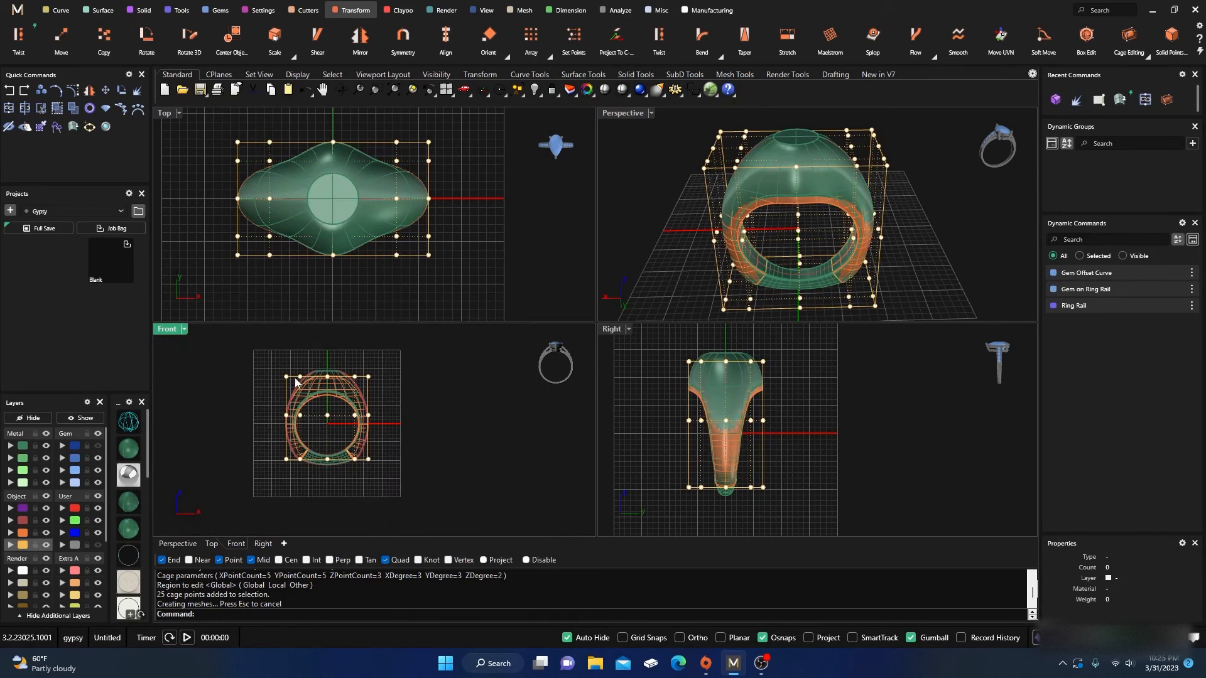
{"action": "scroll", "coordinate": [295, 467], "scroll_direction": "up", "scroll_amount": 6}
{"action": "scroll", "coordinate": [285, 459], "scroll_direction": "down", "scroll_amount": 4}
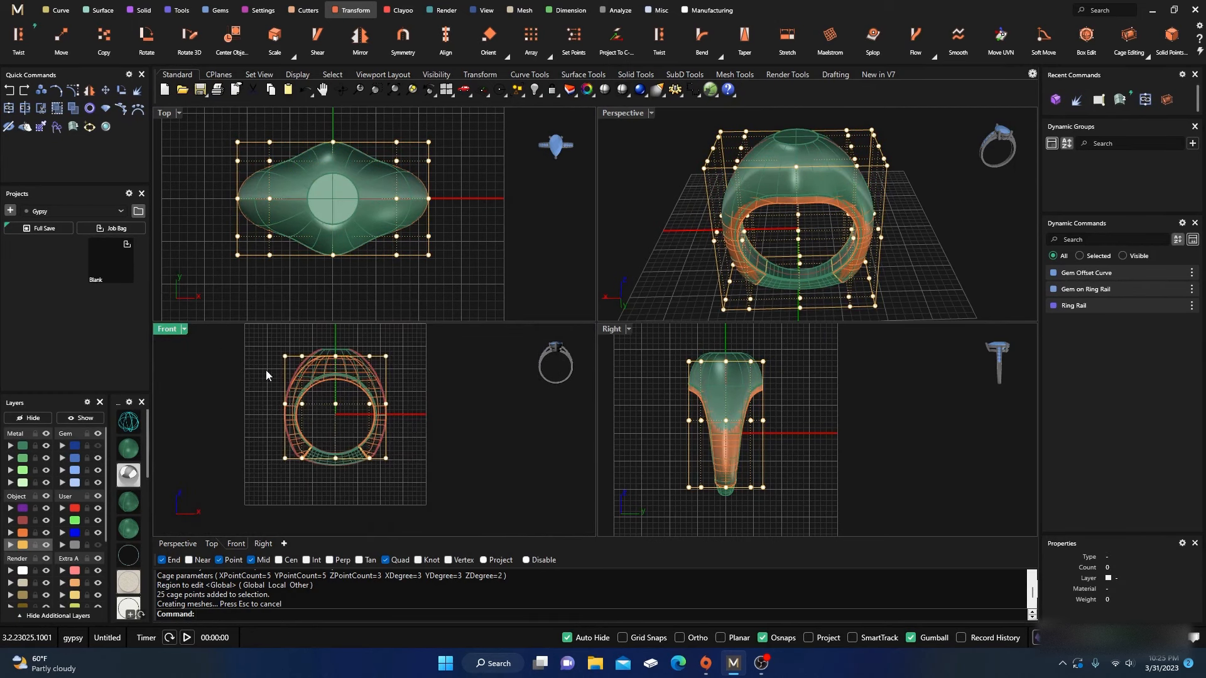
{"action": "left_click_drag", "start_coordinate": [267, 342], "coordinate": [310, 492]}
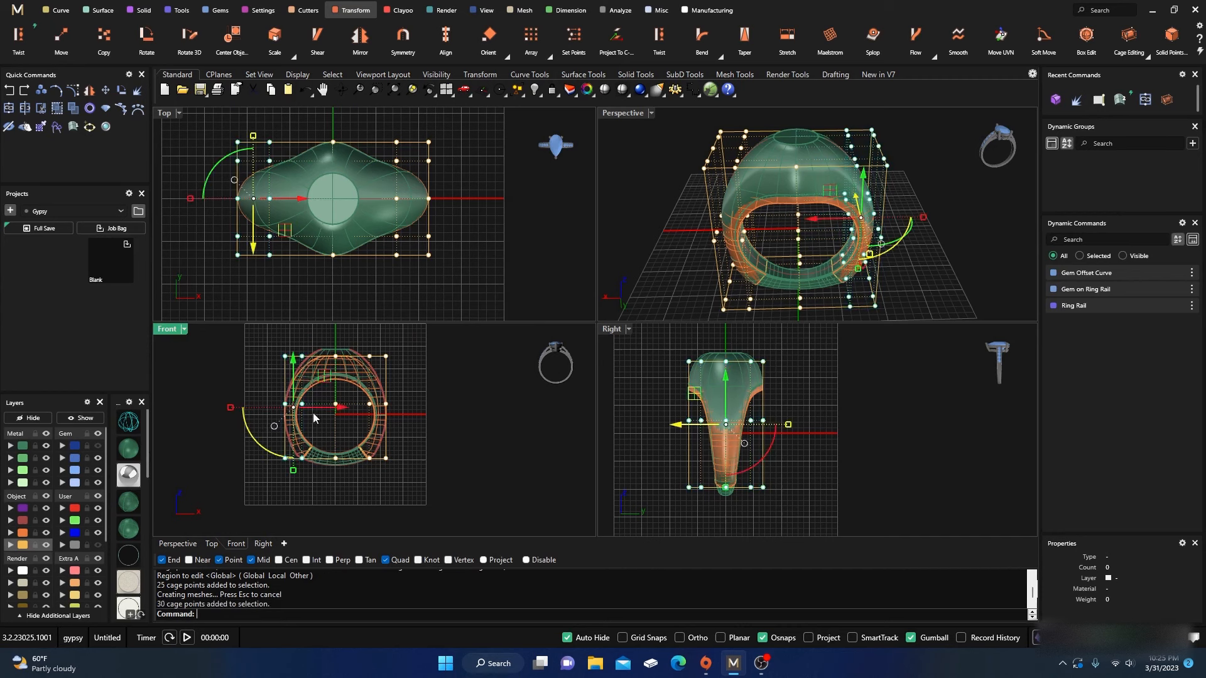
{"action": "scroll", "coordinate": [313, 418], "scroll_direction": "up", "scroll_amount": 3}
{"action": "left_click_drag", "start_coordinate": [317, 410], "coordinate": [434, 525]}
{"action": "scroll", "coordinate": [391, 528], "scroll_direction": "down", "scroll_amount": 2}
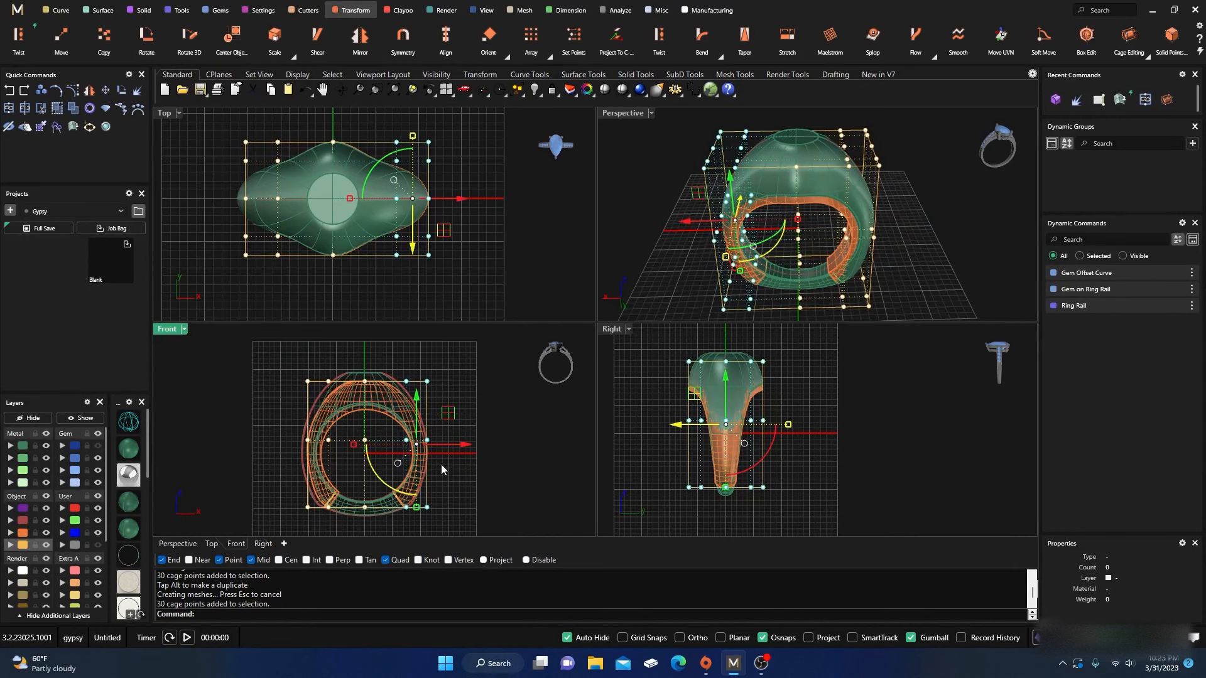
{"action": "scroll", "coordinate": [442, 464], "scroll_direction": "up", "scroll_amount": 3}
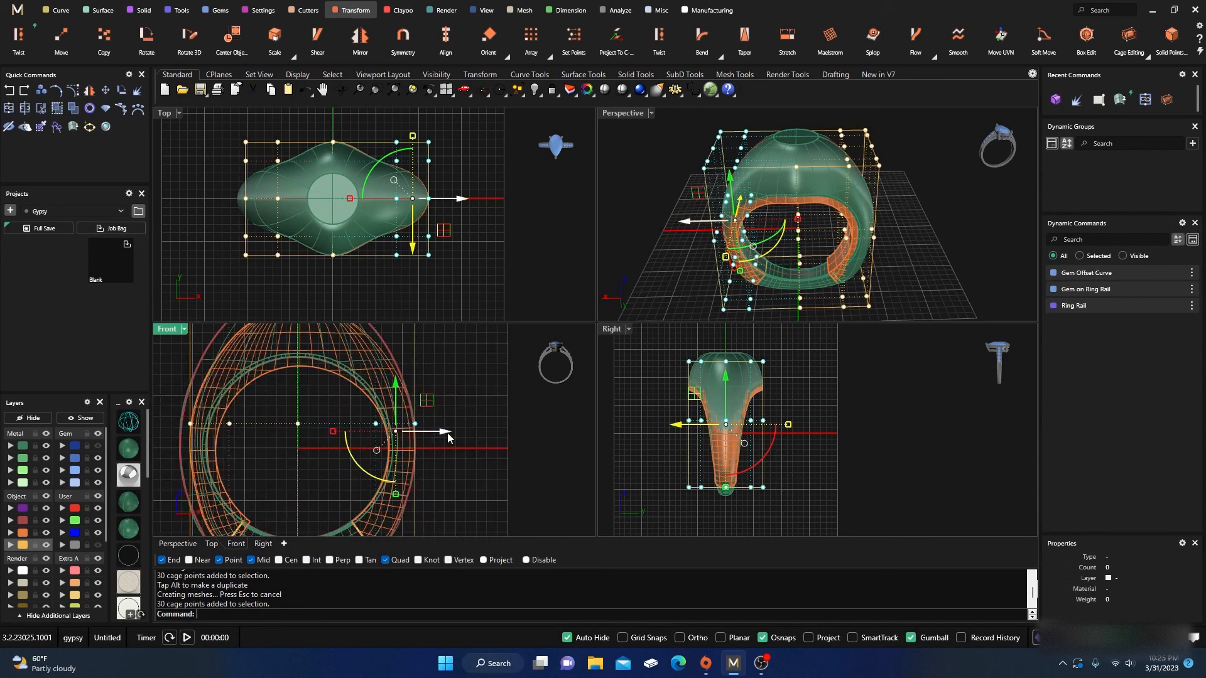
{"action": "left_click_drag", "start_coordinate": [445, 432], "coordinate": [438, 435]}
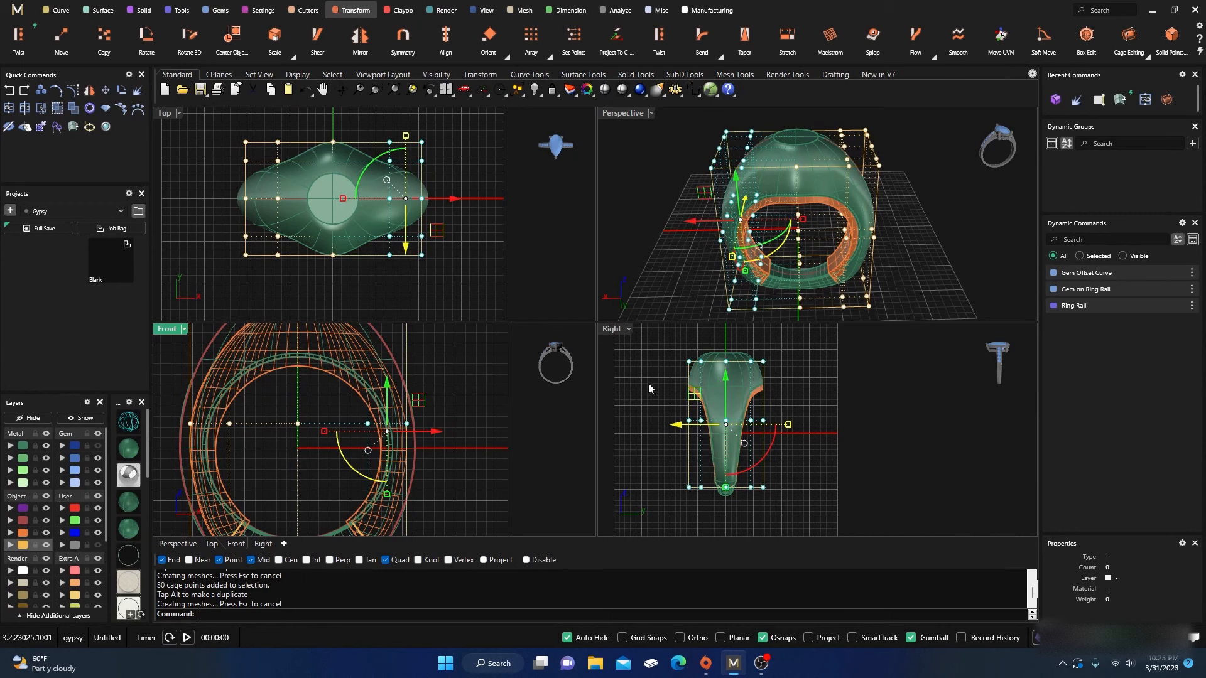
In the Right view, move the outer columns of cage points on both sides inward to thin the inner body.
{"action": "scroll", "coordinate": [735, 394], "scroll_direction": "up", "scroll_amount": 2}
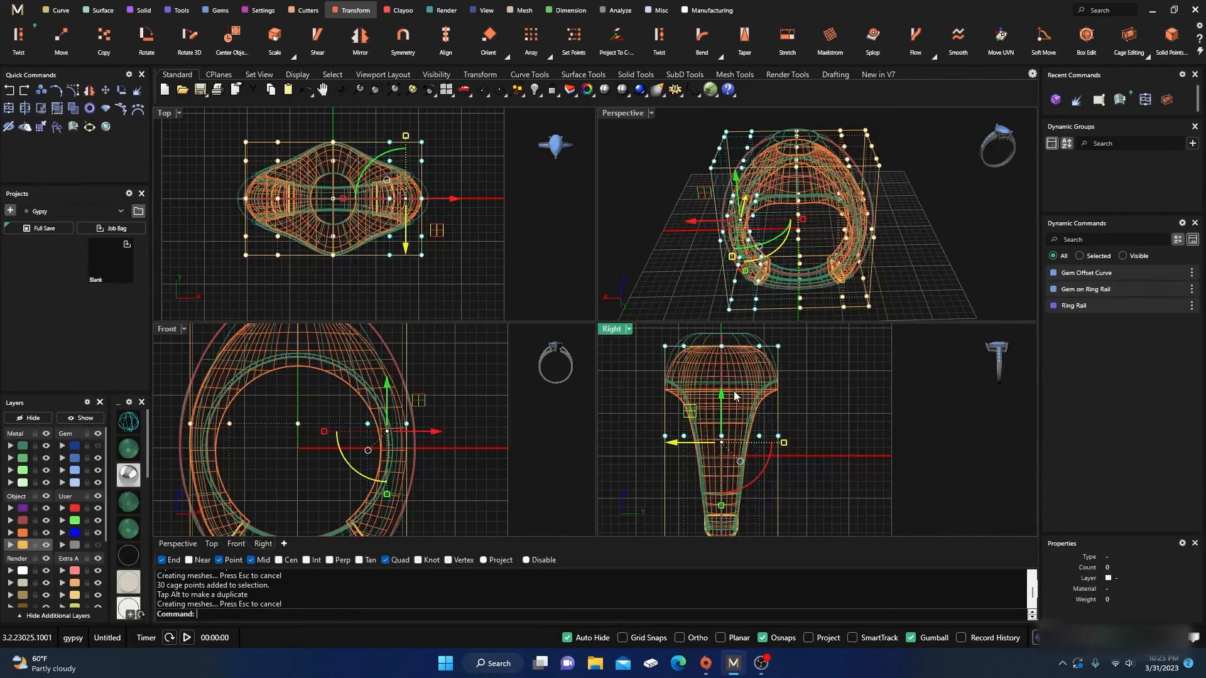
{"action": "scroll", "coordinate": [669, 396], "scroll_direction": "down", "scroll_amount": 2}
{"action": "left_click_drag", "start_coordinate": [634, 363], "coordinate": [684, 496]}
{"action": "scroll", "coordinate": [669, 439], "scroll_direction": "up", "scroll_amount": 3}
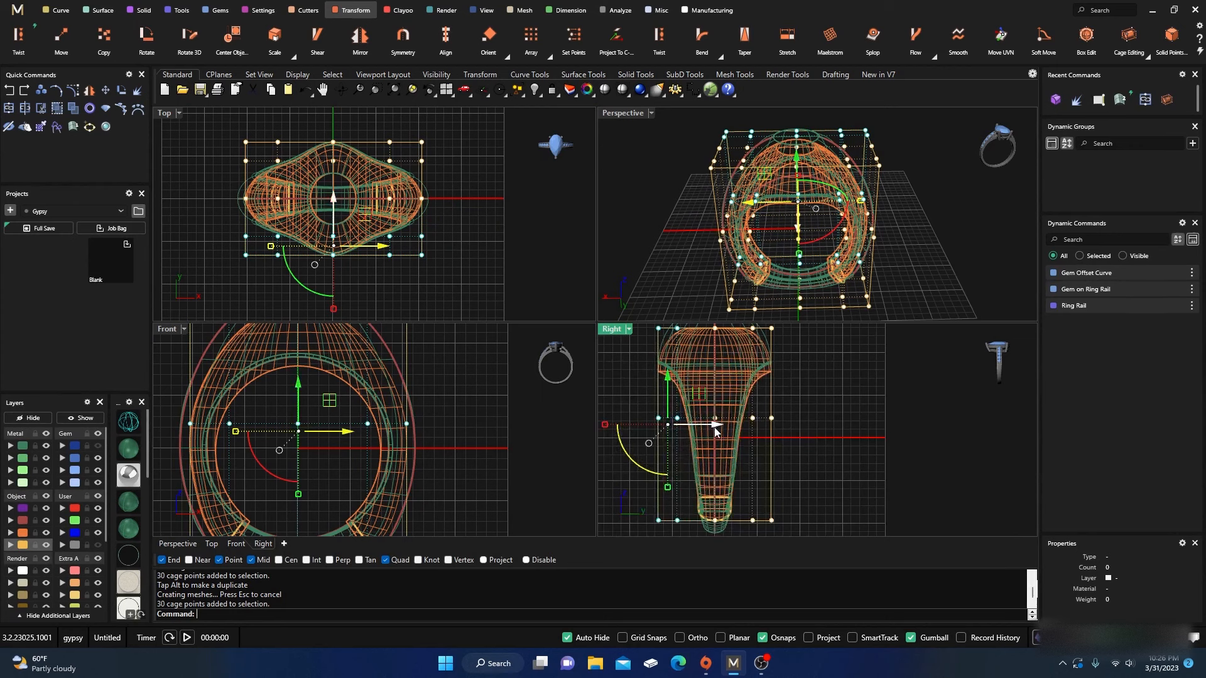
{"action": "left_click_drag", "start_coordinate": [716, 428], "coordinate": [725, 441]}
{"action": "scroll", "coordinate": [725, 441], "scroll_direction": "down", "scroll_amount": 2}
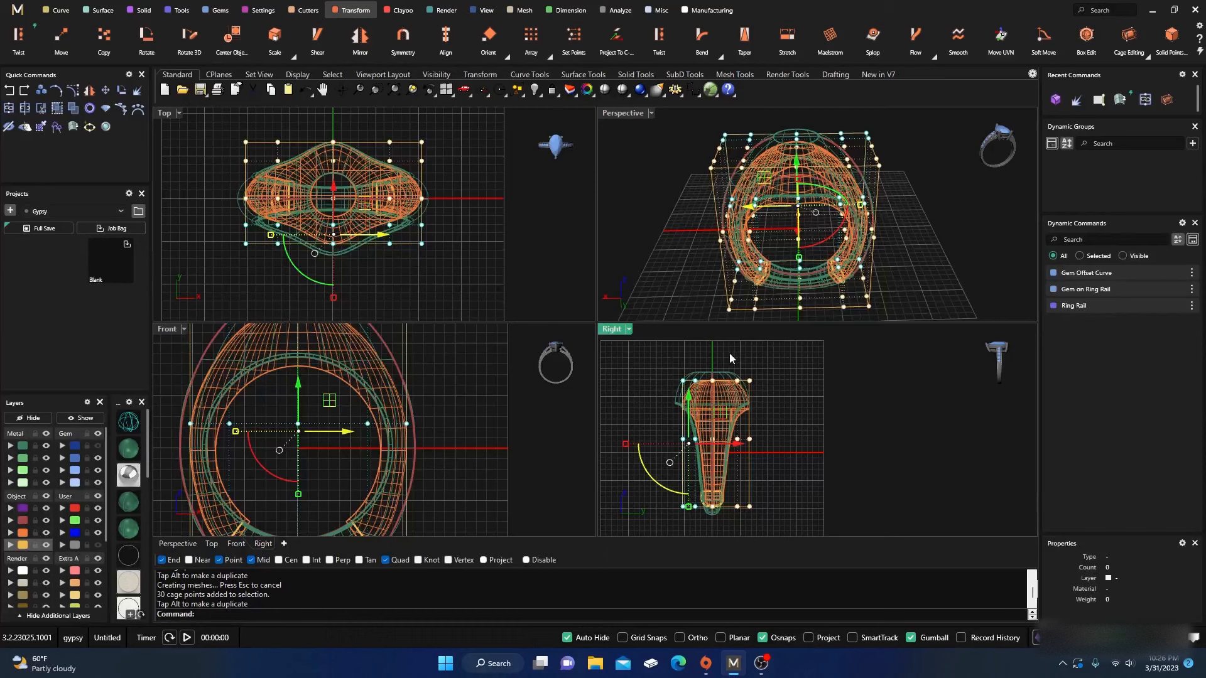
{"action": "left_click_drag", "start_coordinate": [729, 353], "coordinate": [761, 525]}
{"action": "left_click_drag", "start_coordinate": [777, 447], "coordinate": [780, 447]}
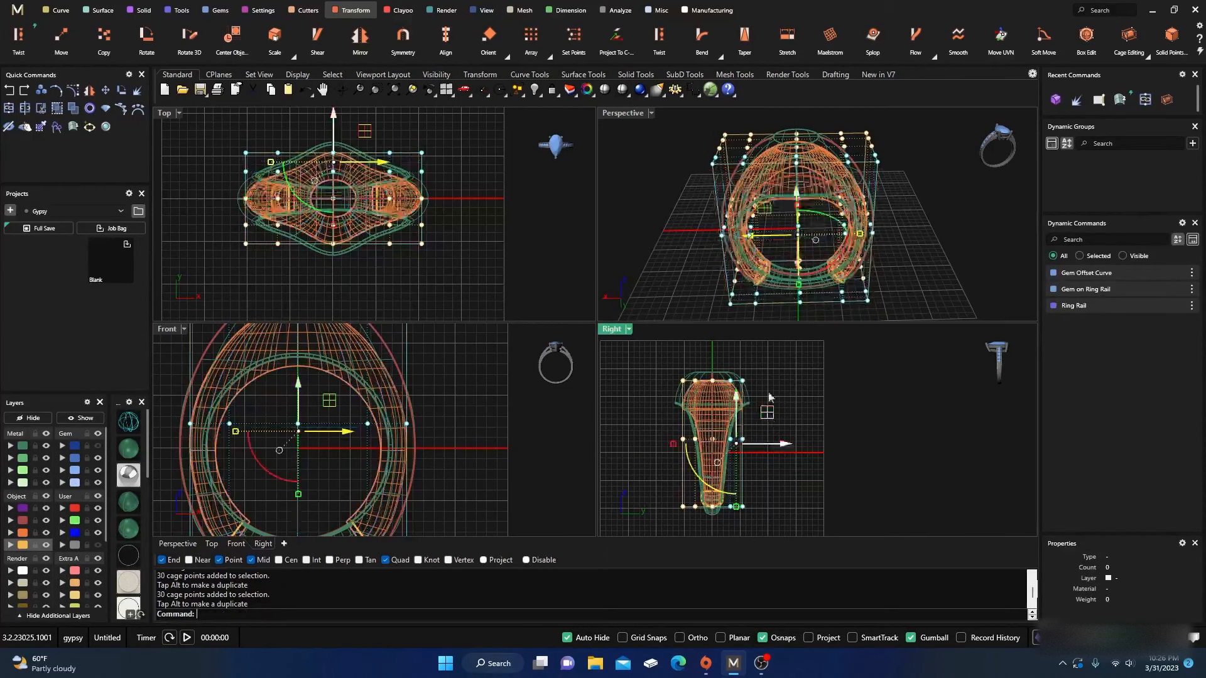
Examine how the reshaped inner body sits inside the ring in a maximized, shaded Perspective view, and return to four viewports.
{"action": "left_click", "coordinate": [616, 117]}
{"action": "double_click", "coordinate": [617, 117]}
{"action": "mouse_move", "coordinate": [609, 299]}
{"action": "right_mouse_down"}
{"action": "mouse_move", "coordinate": [383, 364]}
{"action": "mouse_move", "coordinate": [491, 386]}
{"action": "mouse_move", "coordinate": [494, 485]}
{"action": "right_mouse_up"}
{"action": "left_click", "coordinate": [136, 455]}
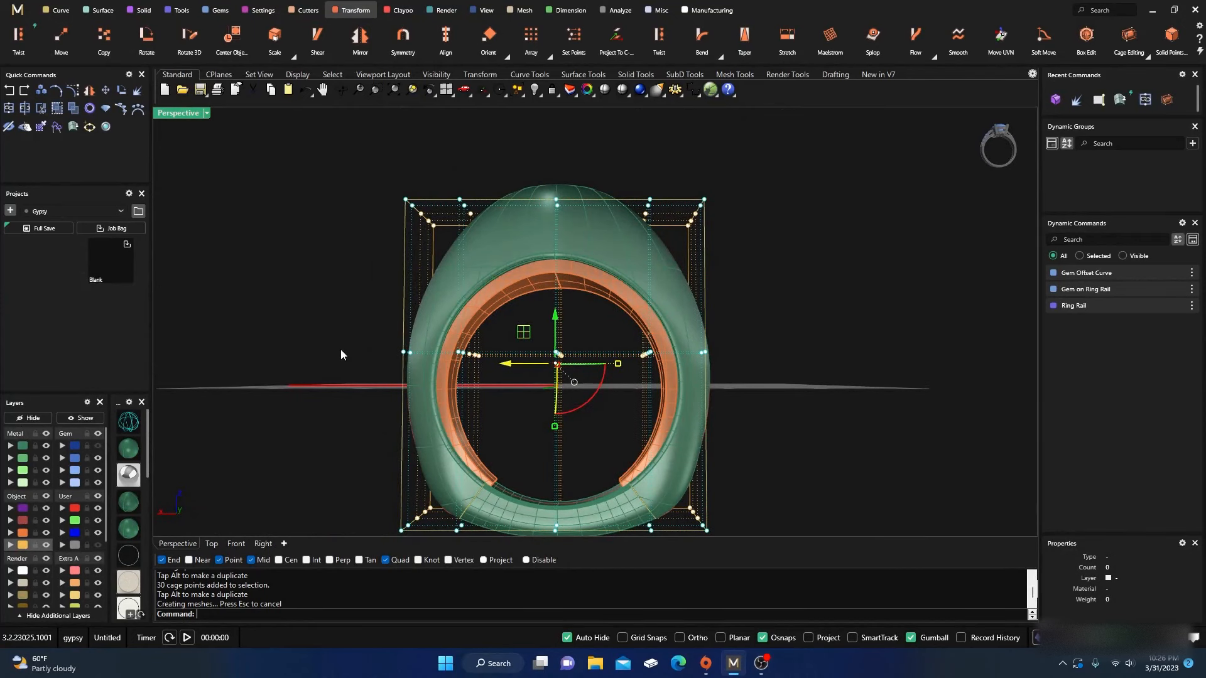
{"action": "double_click", "coordinate": [187, 115]}
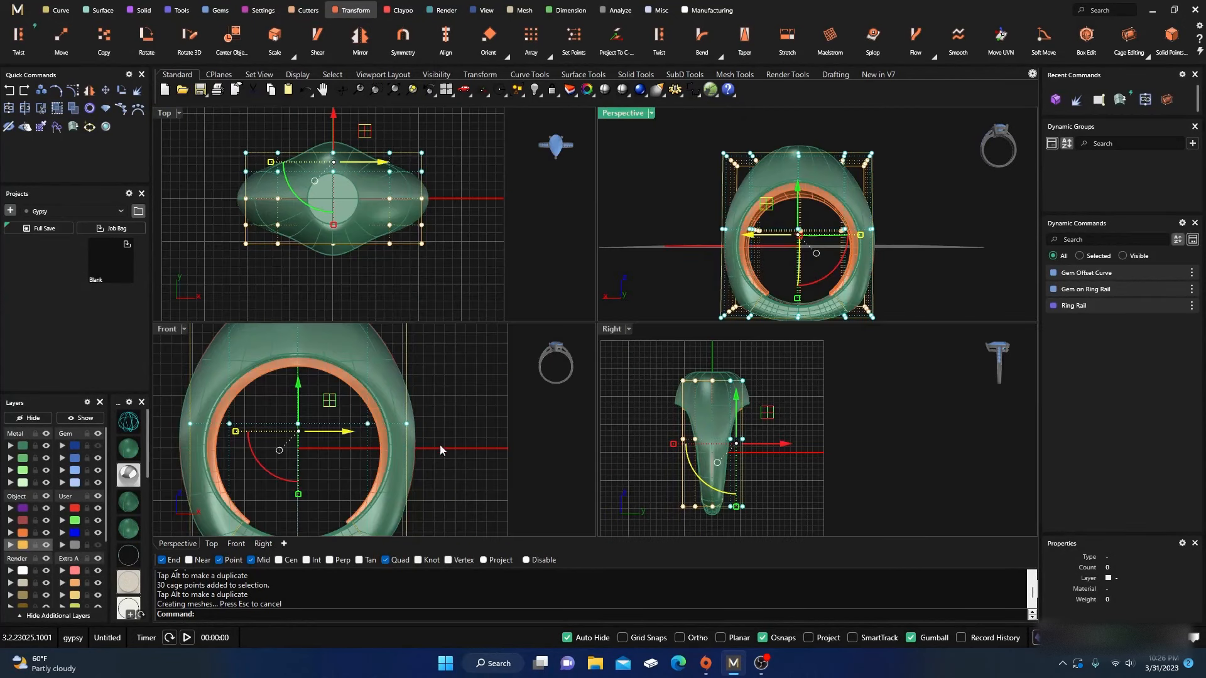
Return to wireframe display and raise the bottom row of cage points in the Front view toward the ring's center.
{"action": "right_click_drag", "start_coordinate": [440, 448], "coordinate": [462, 388]}
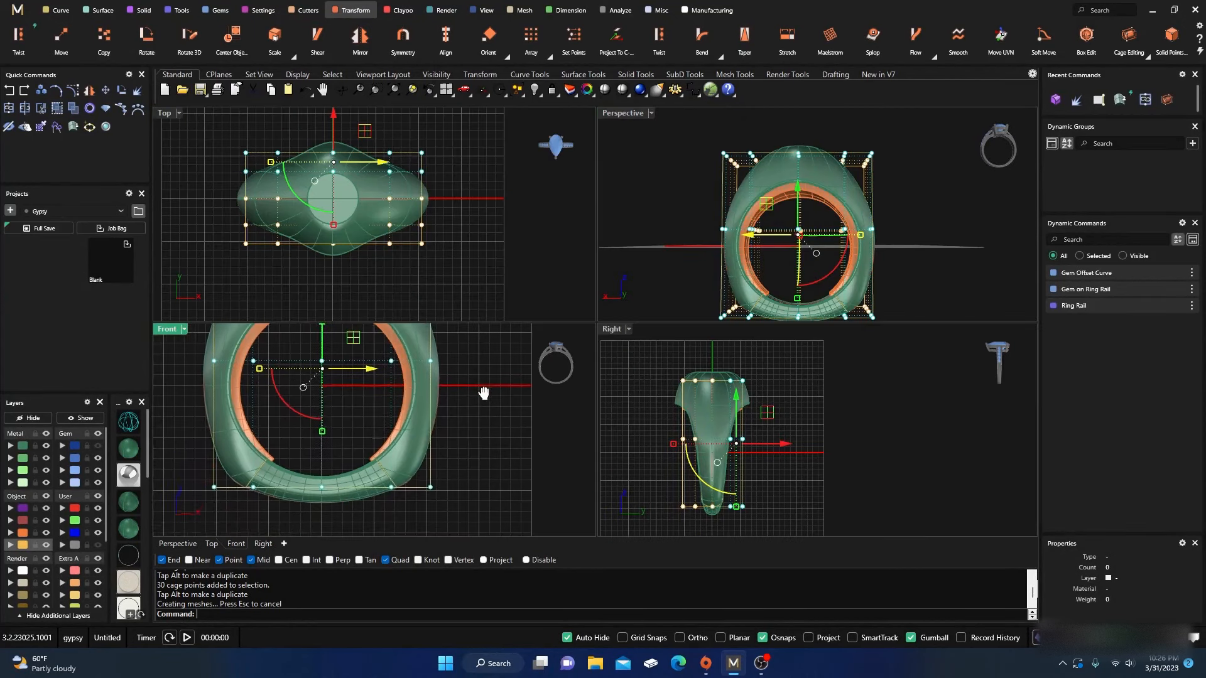
{"action": "right_click", "coordinate": [129, 426]}
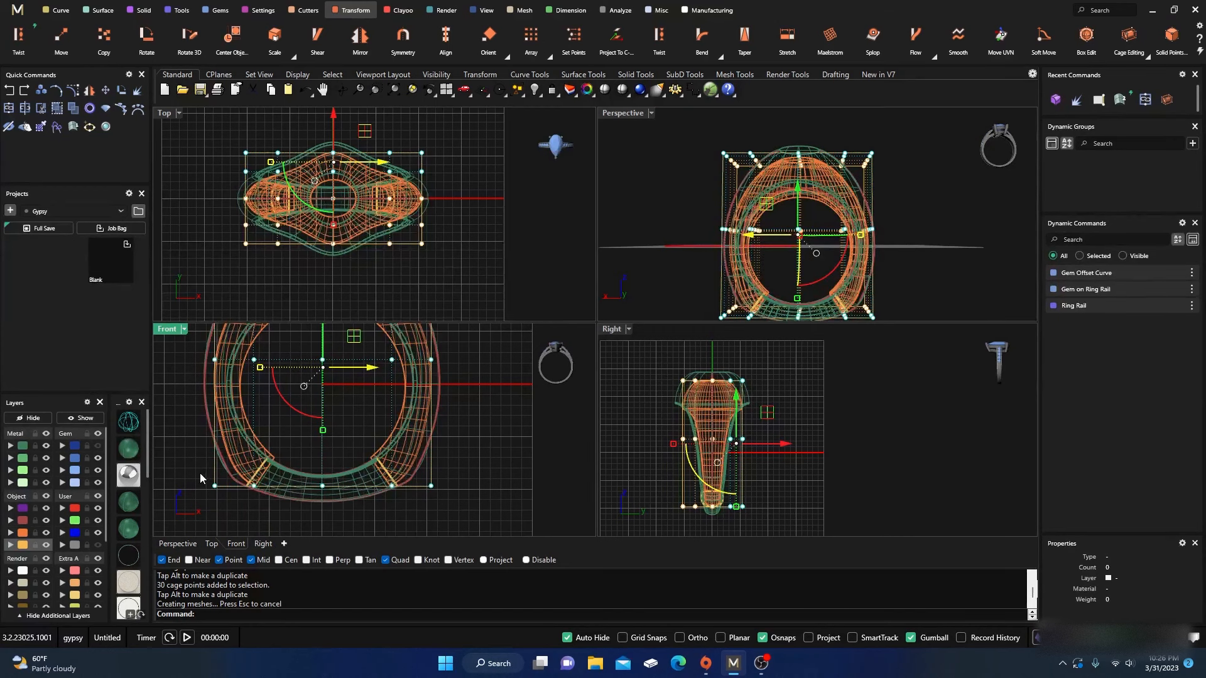
{"action": "left_click_drag", "start_coordinate": [199, 472], "coordinate": [468, 518]}
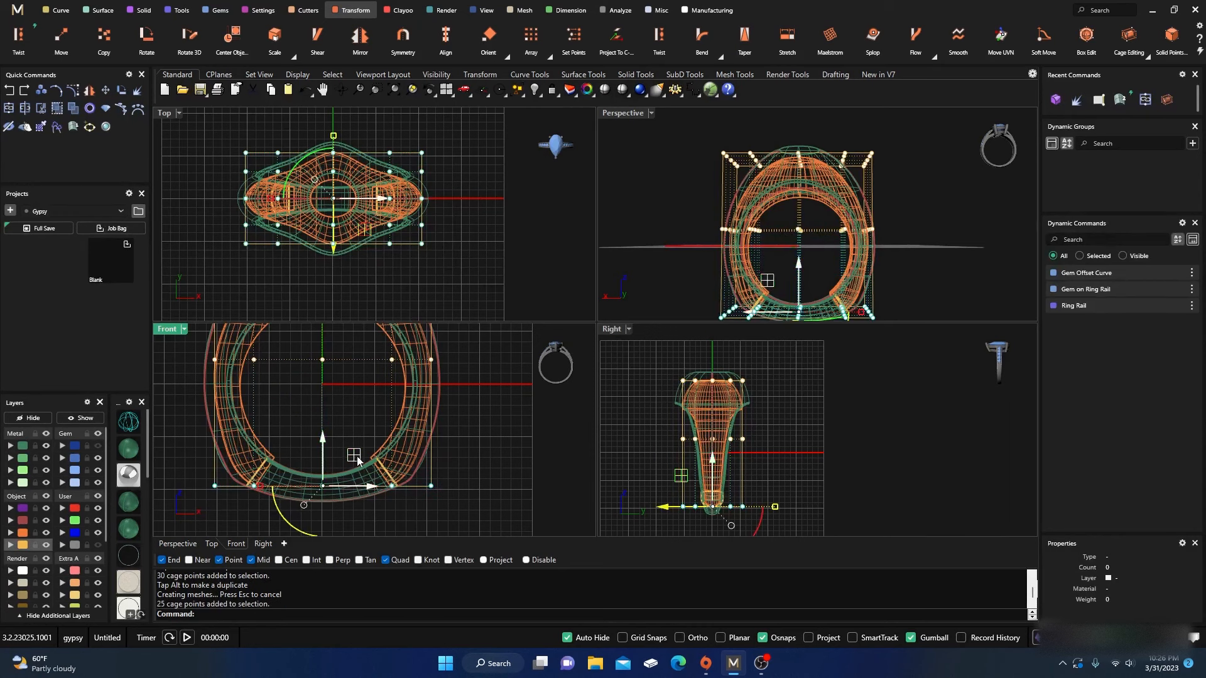
{"action": "mouse_move", "coordinate": [358, 460]}
{"action": "left_mouse_down"}
{"action": "mouse_move", "coordinate": [323, 433]}
{"action": "mouse_move", "coordinate": [319, 463]}
{"action": "mouse_move", "coordinate": [339, 447]}
{"action": "left_mouse_up"}
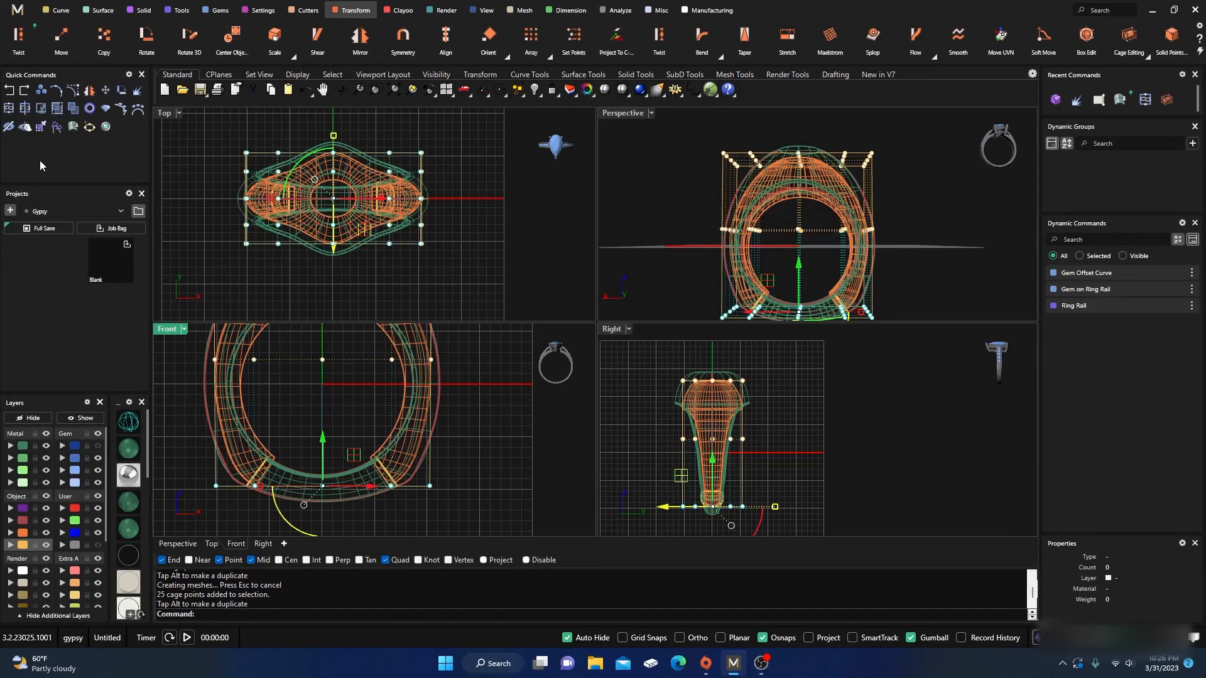
{"action": "key", "text": "ctrl+z"}
{"action": "left_click_drag", "start_coordinate": [198, 506], "coordinate": [438, 480]}
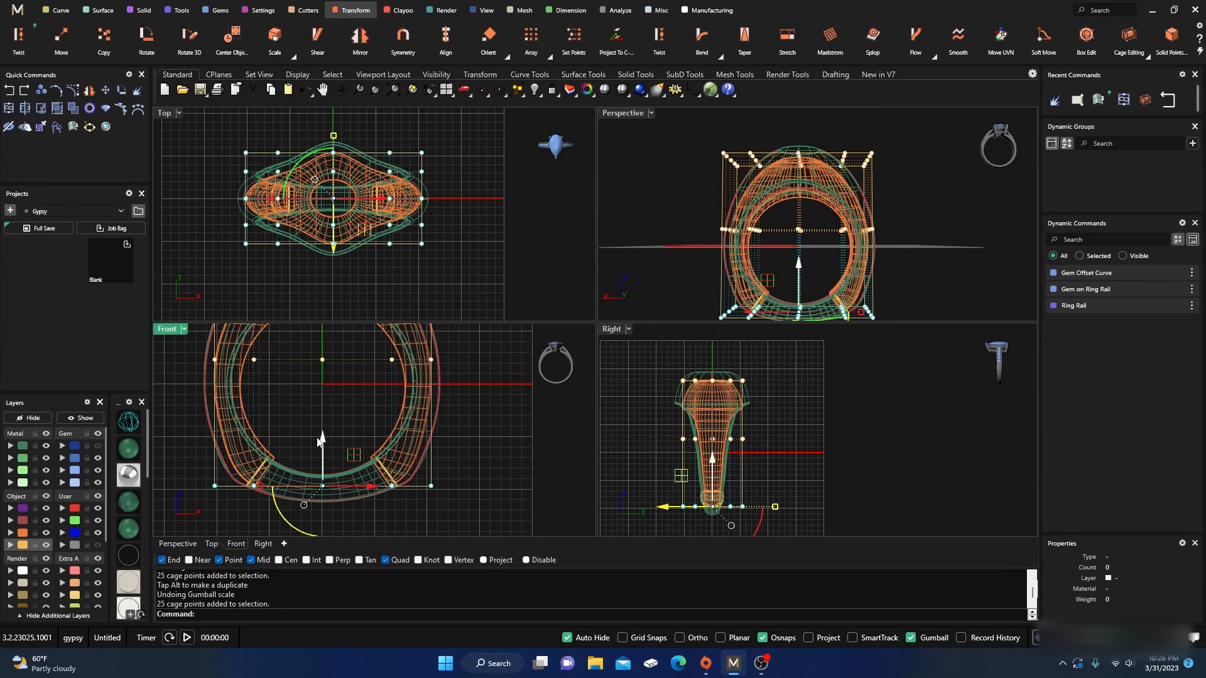
{"action": "left_click_drag", "start_coordinate": [322, 438], "coordinate": [333, 416]}
In the Front view, move the bottom cage points on each side inward to narrow the lower ends of the inner body.
{"action": "left_click_drag", "start_coordinate": [192, 471], "coordinate": [309, 461]}
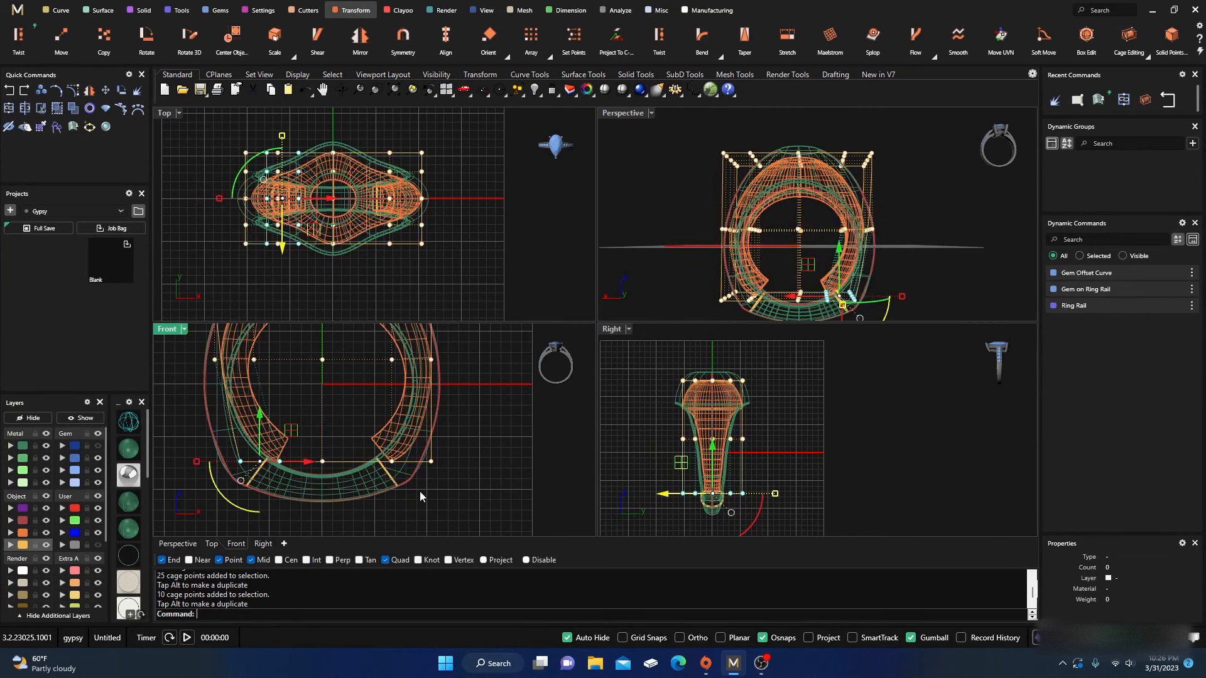
{"action": "left_click_drag", "start_coordinate": [452, 493], "coordinate": [382, 450]}
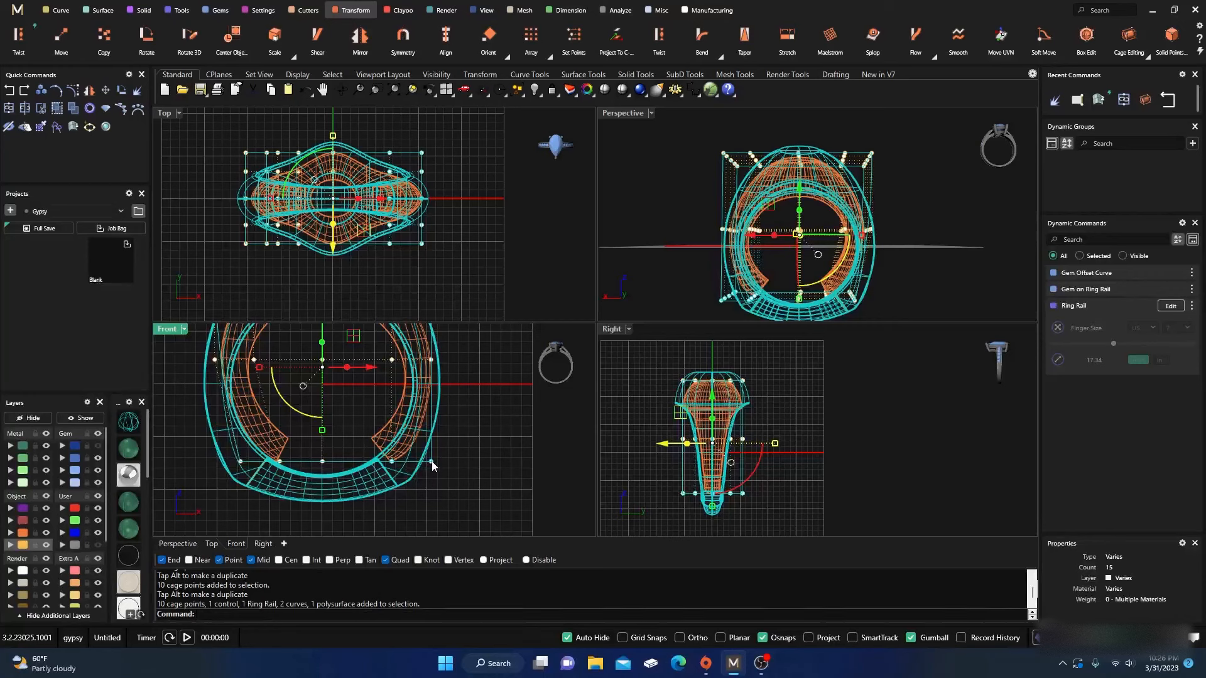
{"action": "left_click", "coordinate": [430, 486]}
{"action": "left_click_drag", "start_coordinate": [367, 507], "coordinate": [426, 468]}
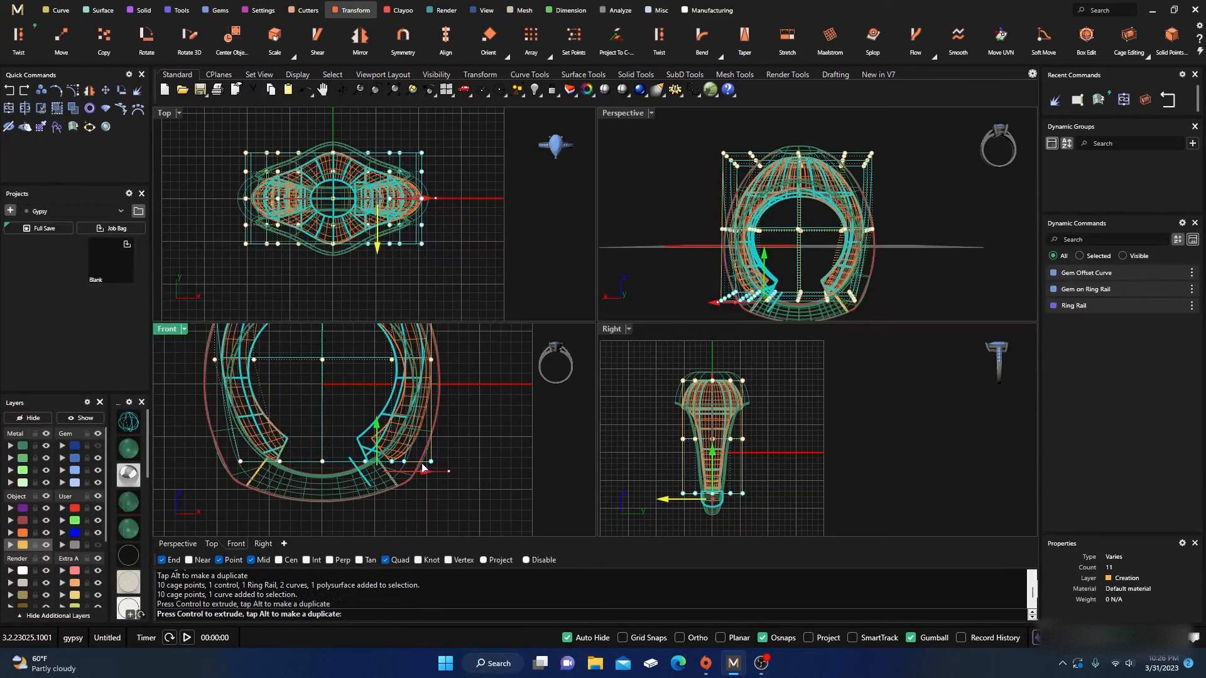
{"action": "scroll", "coordinate": [353, 466], "scroll_direction": "up", "scroll_amount": 5}
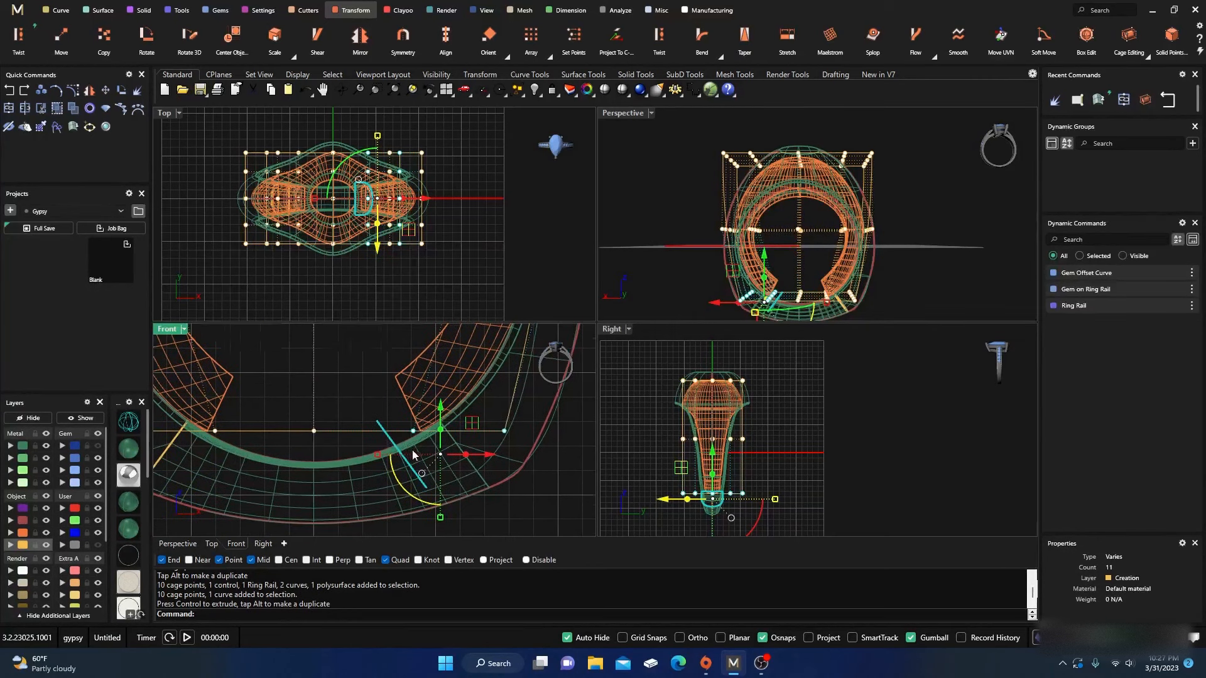
{"action": "scroll", "coordinate": [431, 428], "scroll_direction": "down", "scroll_amount": 1}
{"action": "scroll", "coordinate": [348, 431], "scroll_direction": "down", "scroll_amount": 1}
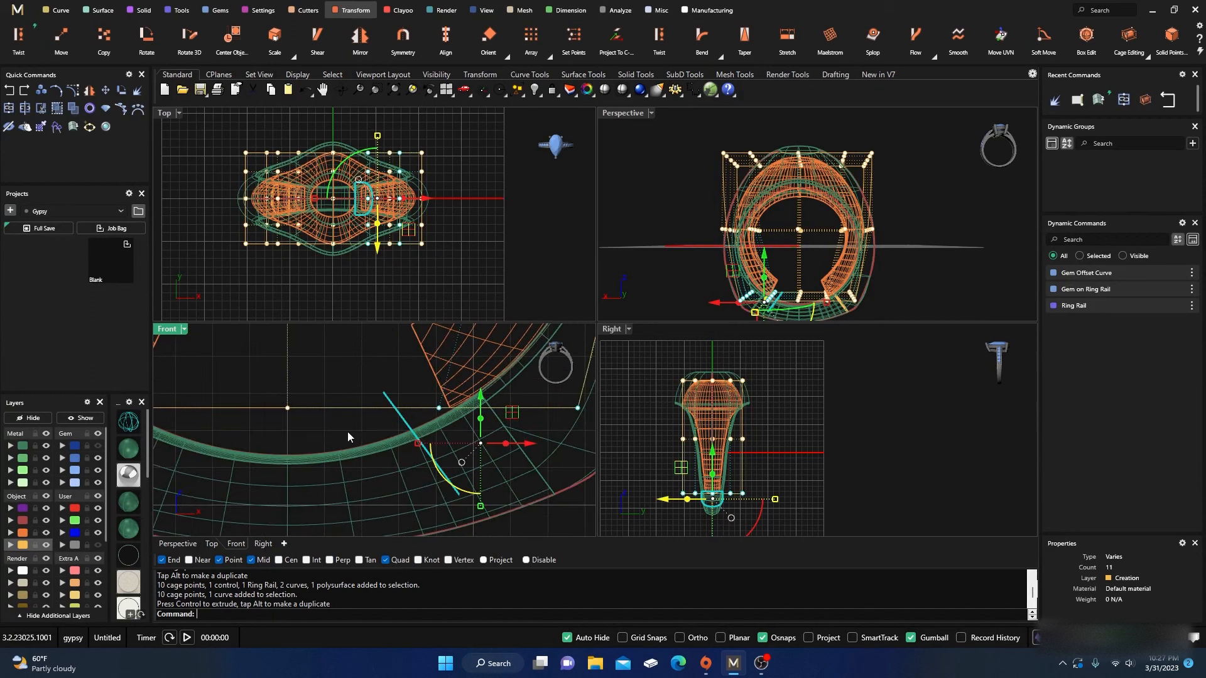
{"action": "right_click_drag", "start_coordinate": [348, 431], "coordinate": [440, 428]}
{"action": "right_click_drag", "start_coordinate": [266, 432], "coordinate": [289, 434]}
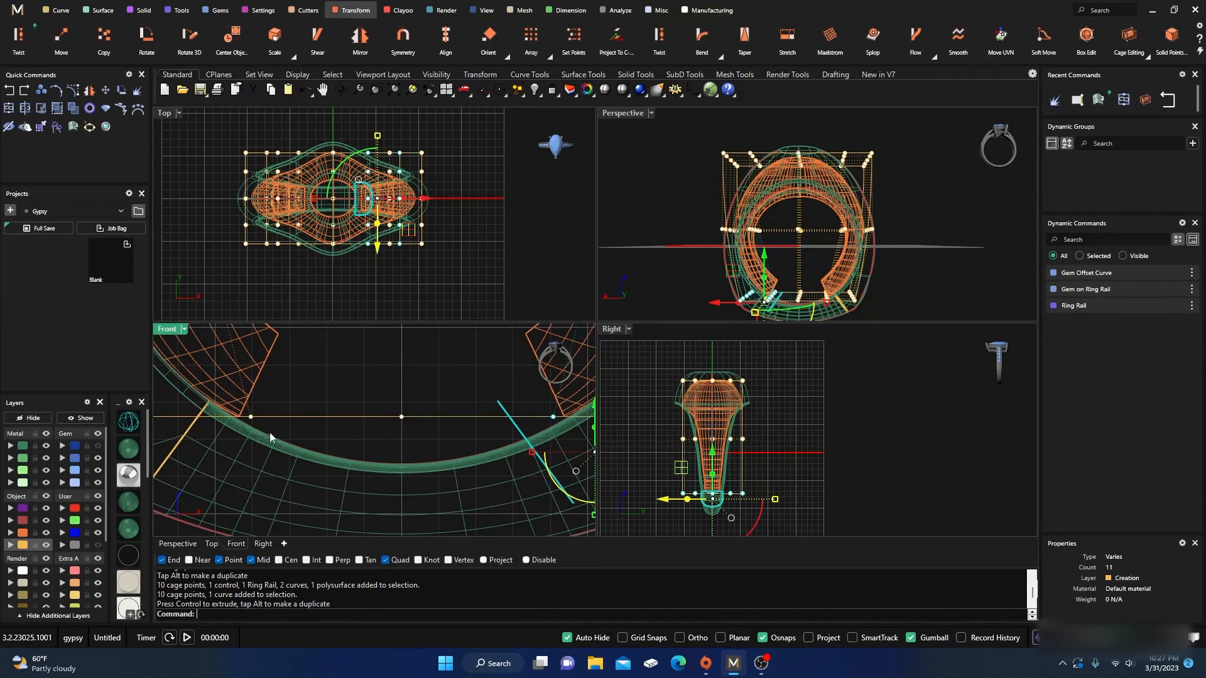
{"action": "scroll", "coordinate": [254, 423], "scroll_direction": "up", "scroll_amount": 4}
{"action": "scroll", "coordinate": [263, 449], "scroll_direction": "down", "scroll_amount": 8}
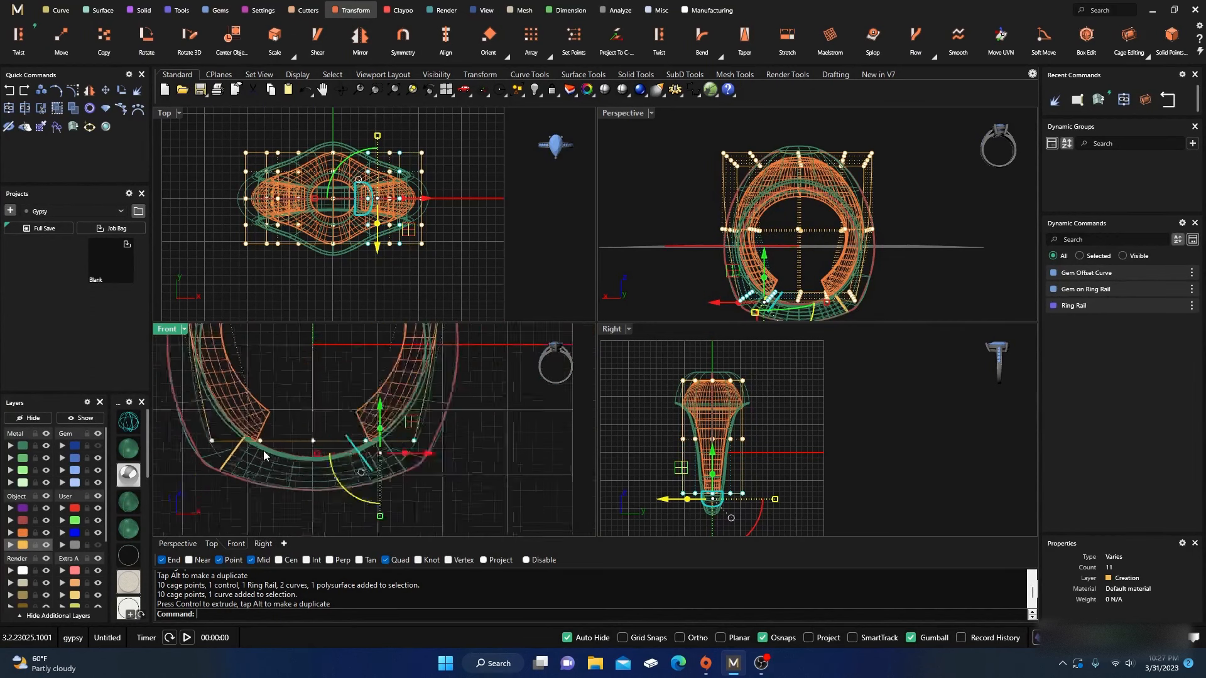
{"action": "left_click", "coordinate": [384, 478]}
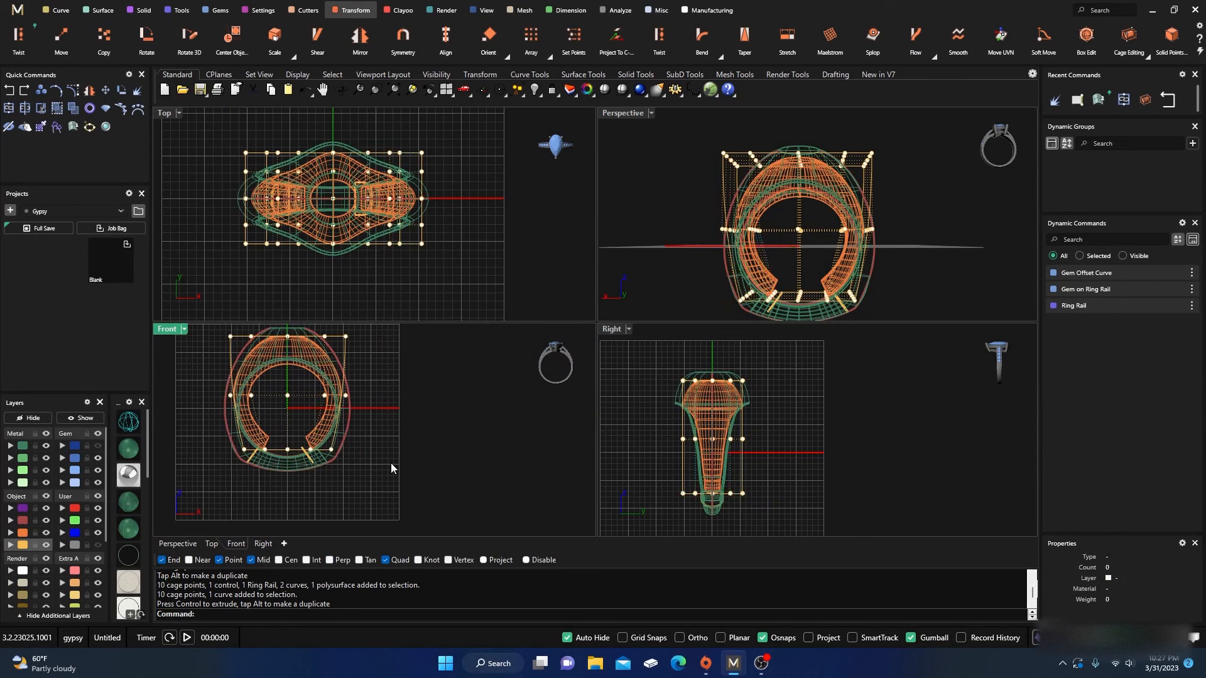
Switch to shaded display and delete the cage control around the inner body in a maximized Perspective view.
{"action": "key", "text": "Escape"}
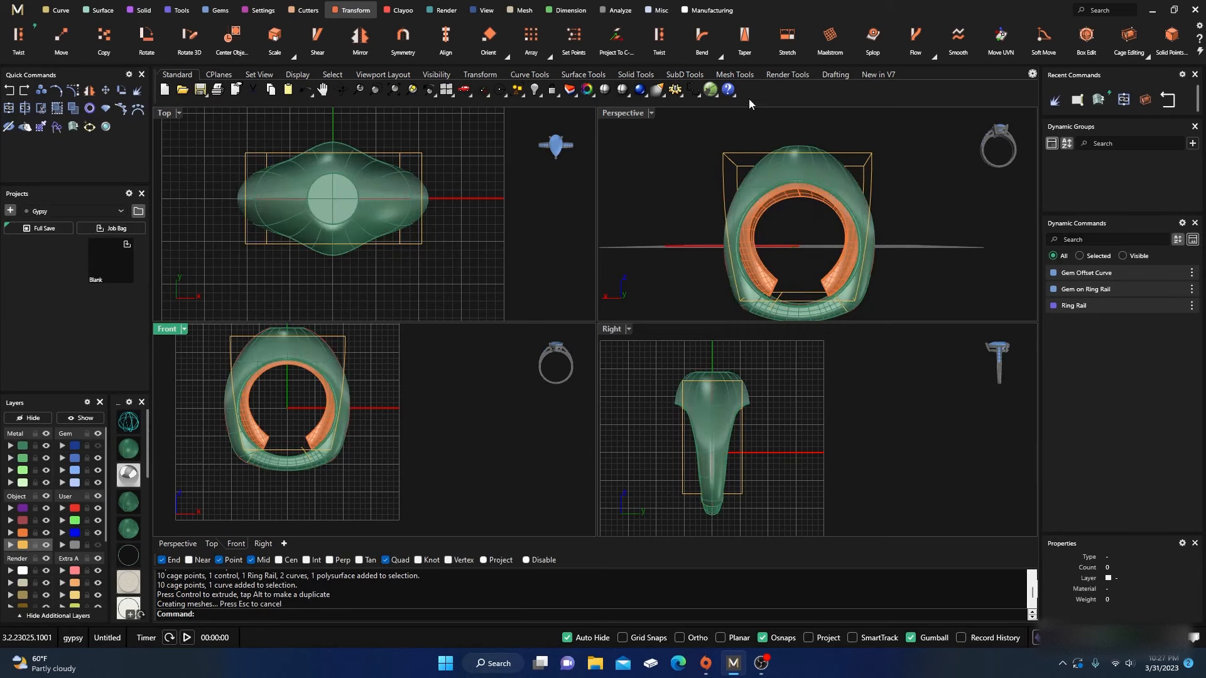
{"action": "double_click", "coordinate": [619, 114]}
{"action": "right_click_drag", "start_coordinate": [622, 339], "coordinate": [549, 455]}
{"action": "scroll", "coordinate": [549, 455], "scroll_direction": "down", "scroll_amount": 3}
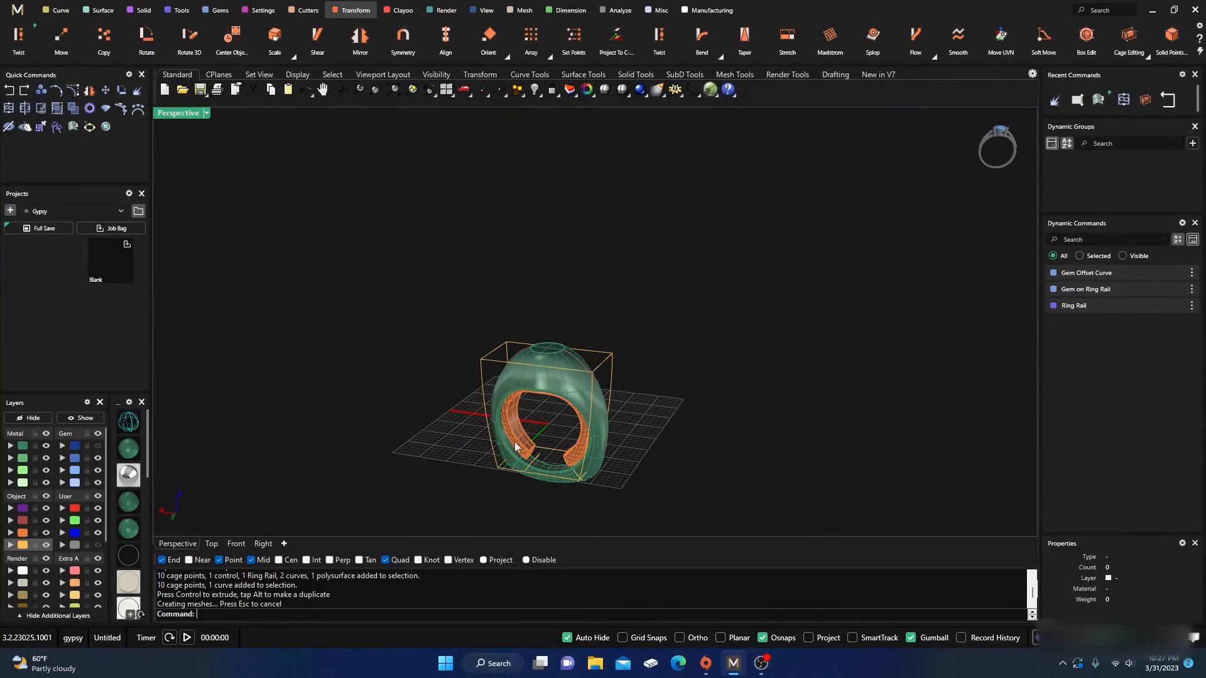
{"action": "left_click", "coordinate": [485, 376]}
{"action": "key", "text": "Delete"}
{"action": "scroll", "coordinate": [389, 402], "scroll_direction": "down", "scroll_amount": 2}
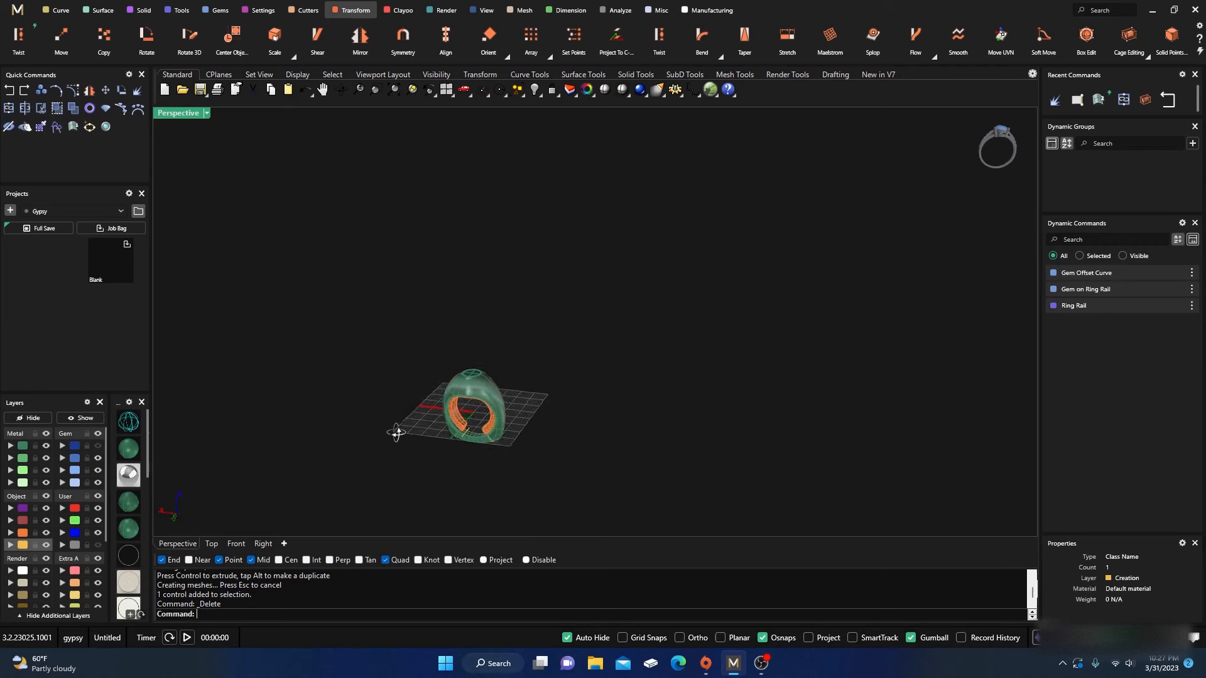
{"action": "scroll", "coordinate": [396, 432], "scroll_direction": "up", "scroll_amount": 3}
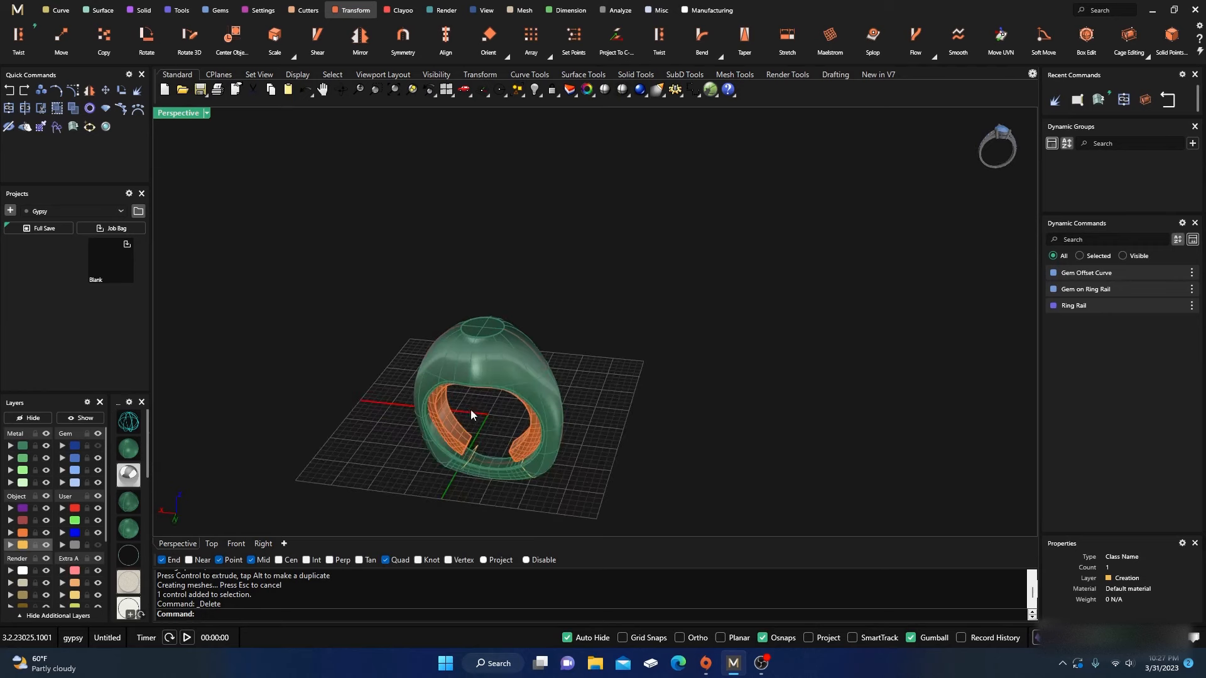
Try to subtract the orange inner body from the green ring with a Boolean Difference and inspect the inside of the shank.
{"action": "left_click", "coordinate": [142, 13]}
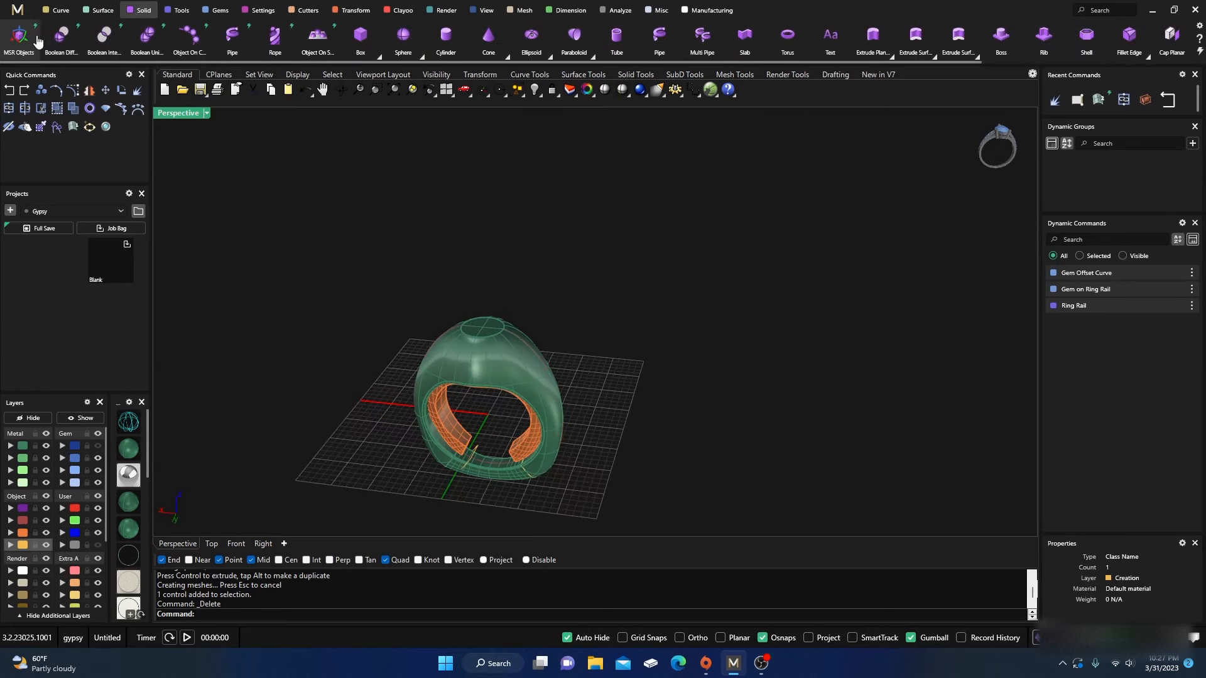
{"action": "left_click", "coordinate": [61, 37]}
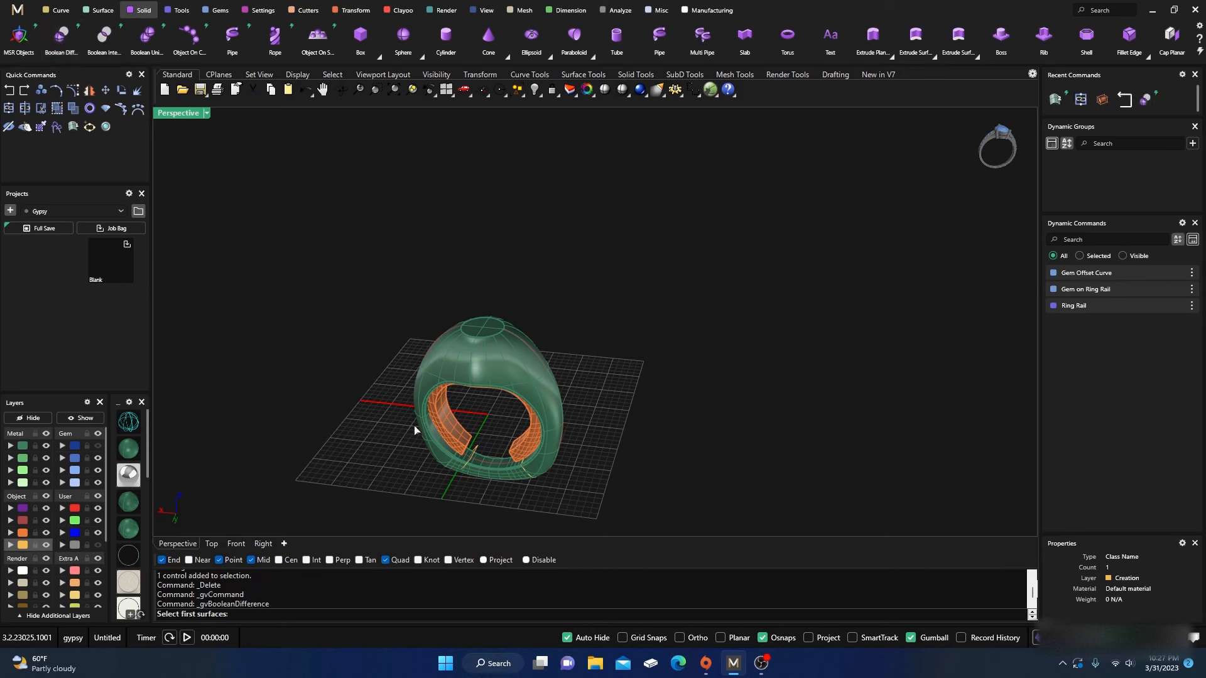
{"action": "scroll", "coordinate": [415, 430], "scroll_direction": "up", "scroll_amount": 3}
{"action": "left_click", "coordinate": [468, 285]}
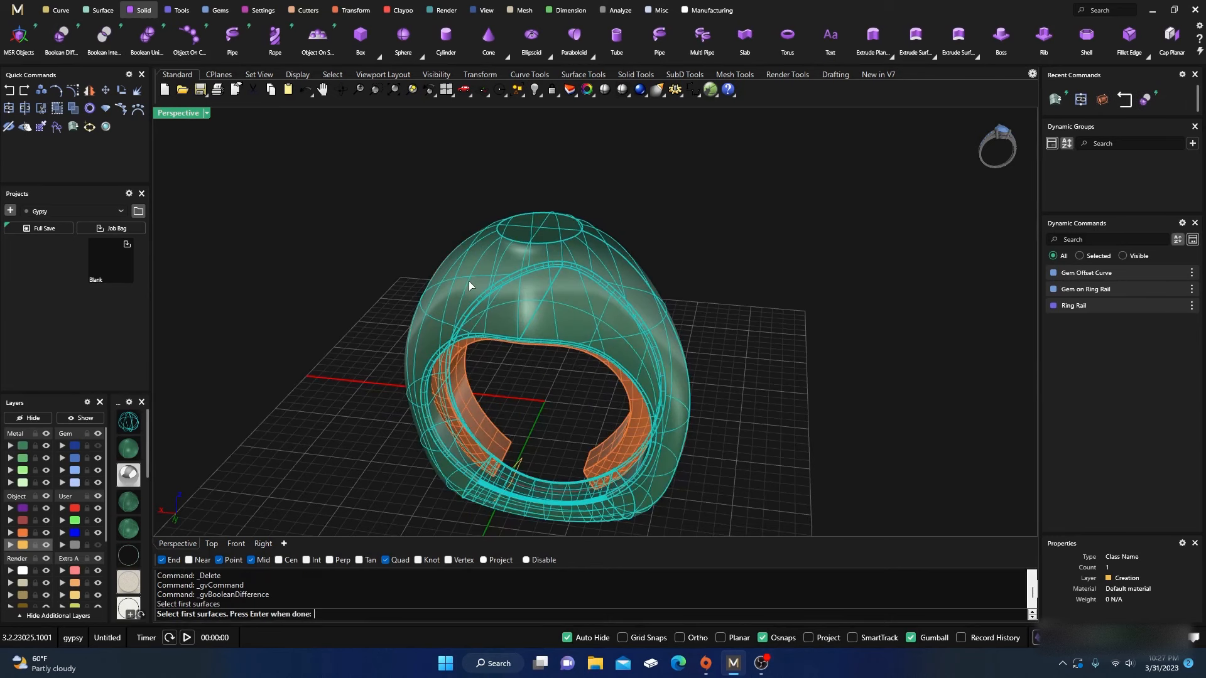
{"action": "key", "text": "Return"}
{"action": "left_click", "coordinate": [471, 405]}
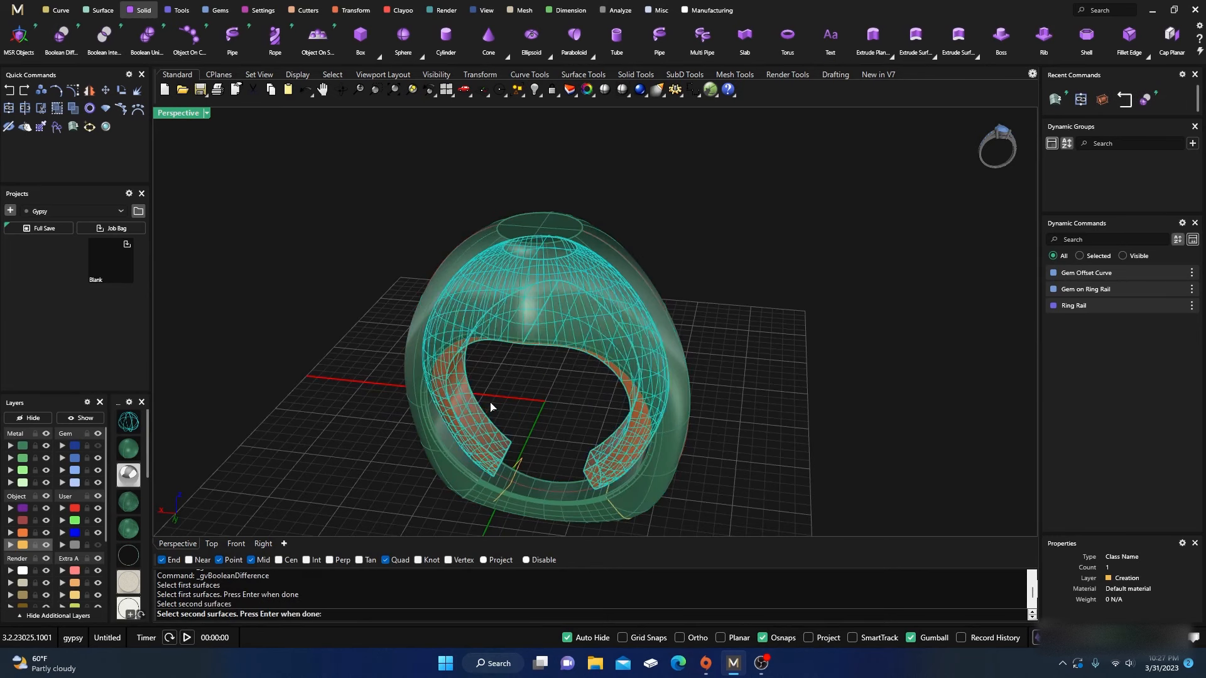
{"action": "key", "text": "Return"}
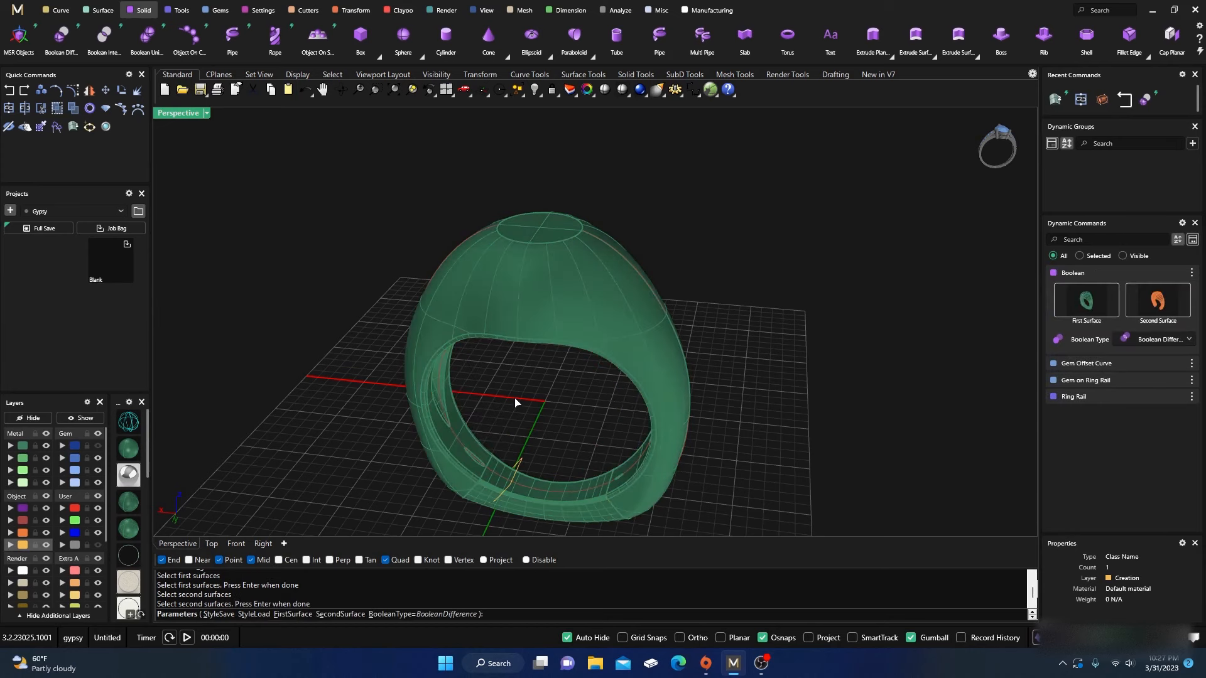
{"action": "scroll", "coordinate": [478, 446], "scroll_direction": "up", "scroll_amount": 5}
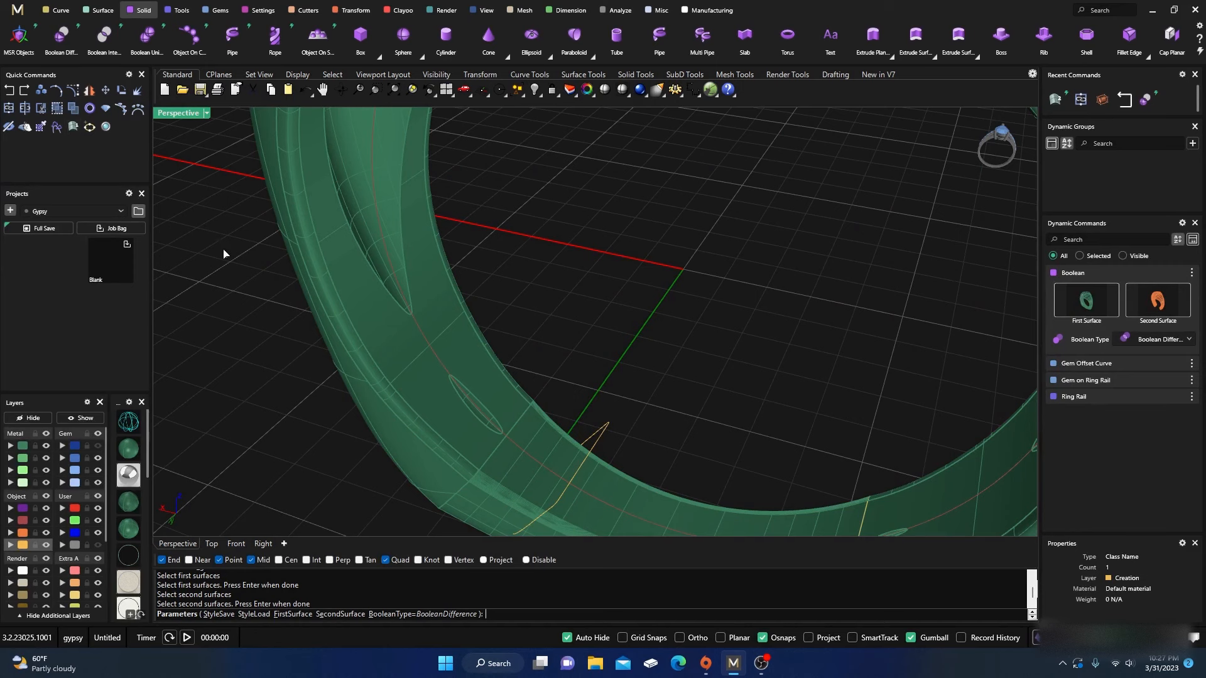
{"action": "key", "text": "Return"}
{"action": "scroll", "coordinate": [318, 336], "scroll_direction": "down", "scroll_amount": 5}
Create a World-aligned bounding-box cage on the inner body with 5 × 5 × 3 points, editing the Global region.
{"action": "left_click", "coordinate": [419, 368], "text": "shift"}
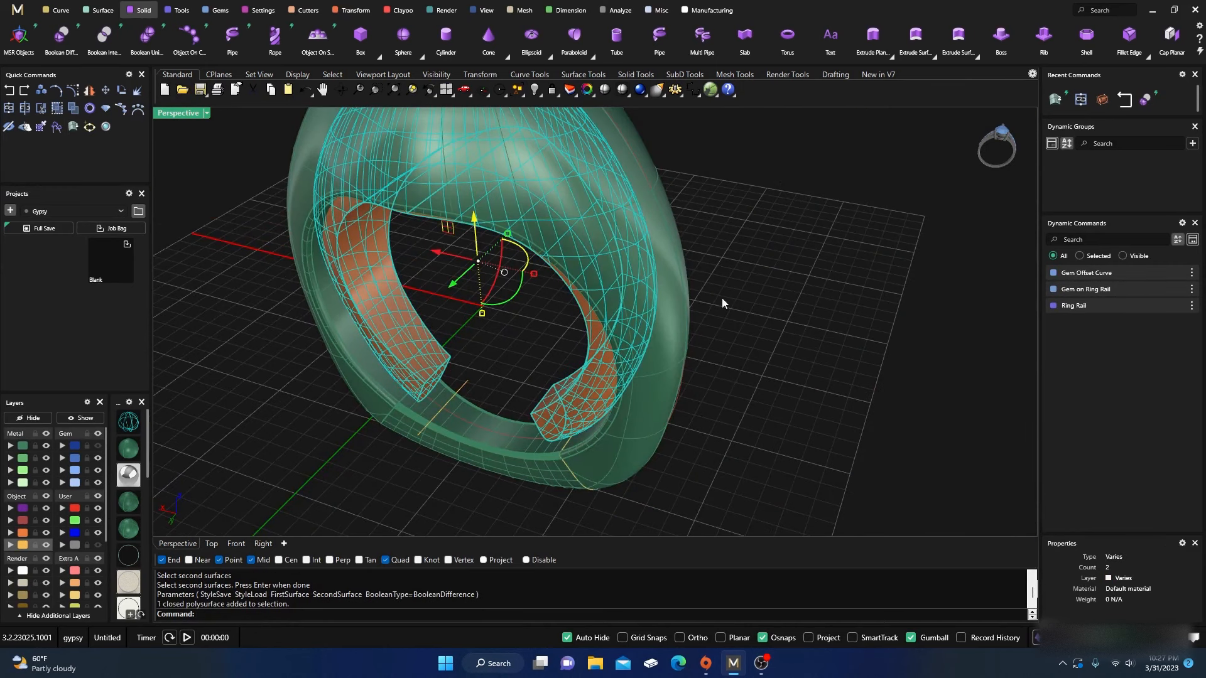
{"action": "key", "text": "Return"}
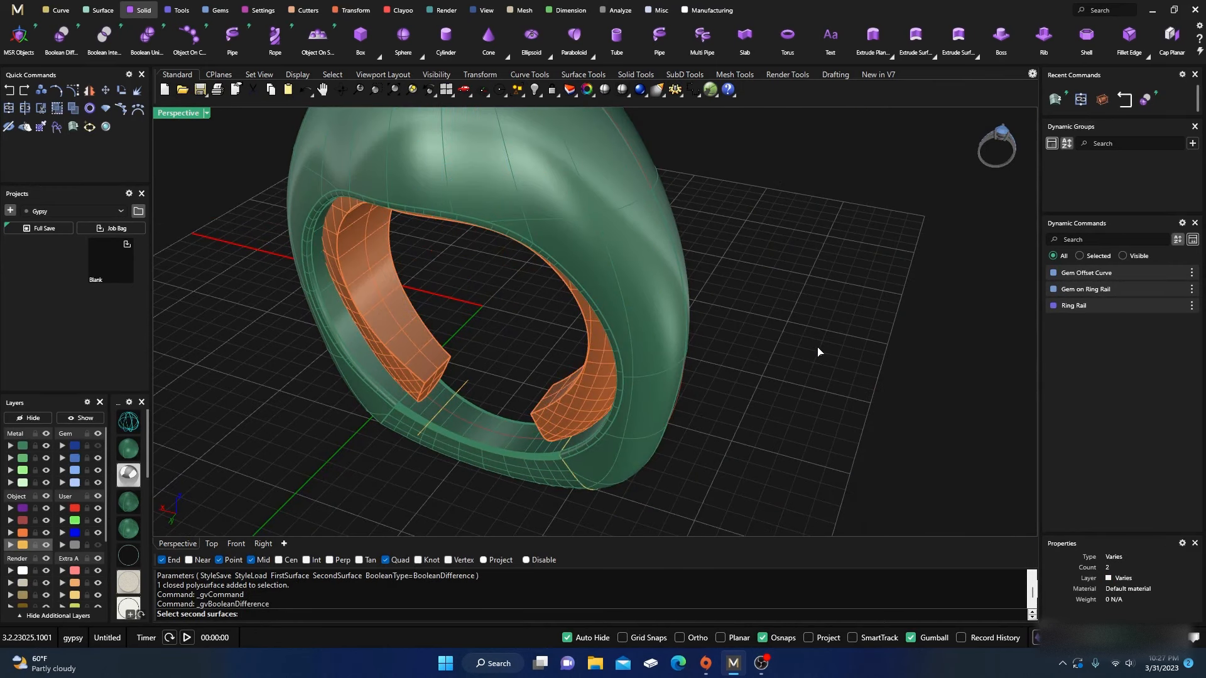
{"action": "key", "text": "Escape"}
{"action": "left_click", "coordinate": [666, 241]}
{"action": "left_click", "coordinate": [355, 10]}
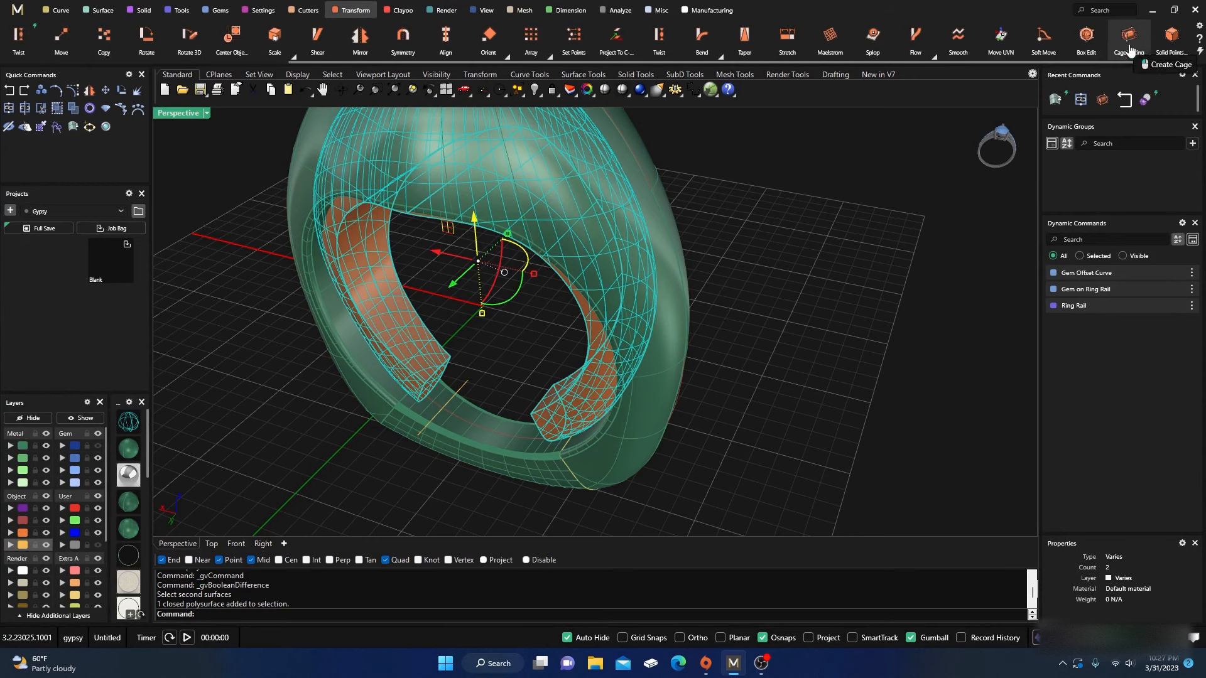
{"action": "left_click", "coordinate": [1143, 58]}
{"action": "left_click", "coordinate": [259, 615]}
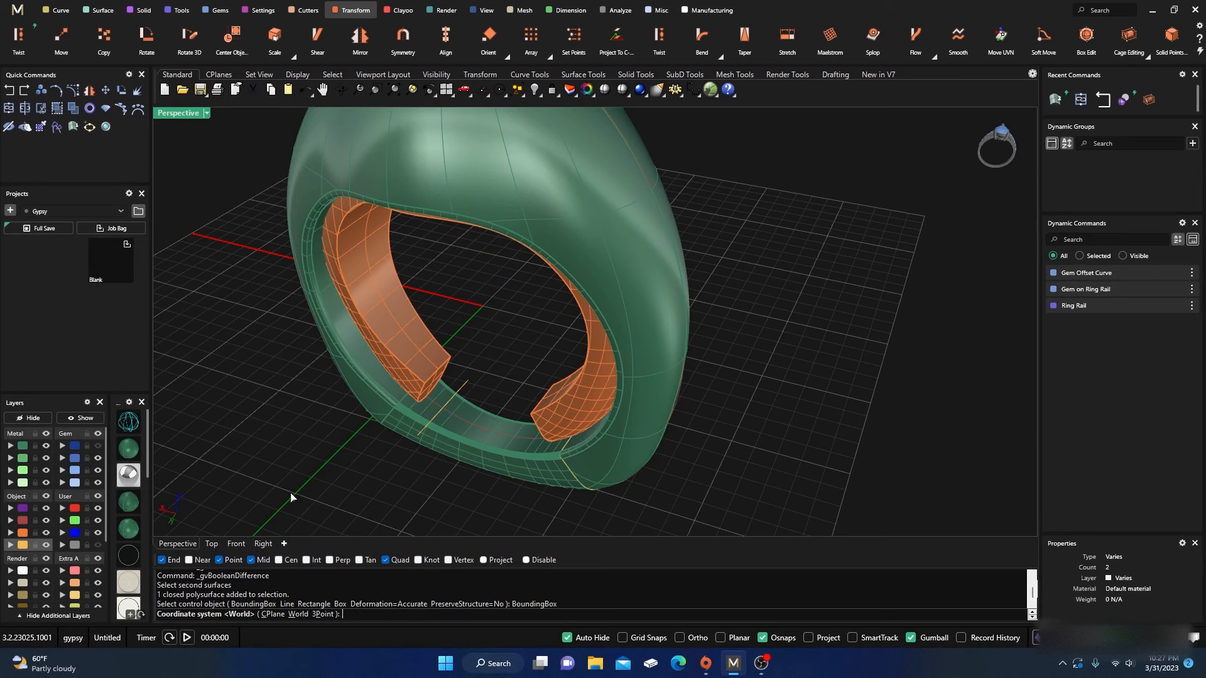
{"action": "key", "text": "Return"}
{"action": "key", "text": "Return"}
{"action": "key", "text": "Return"}
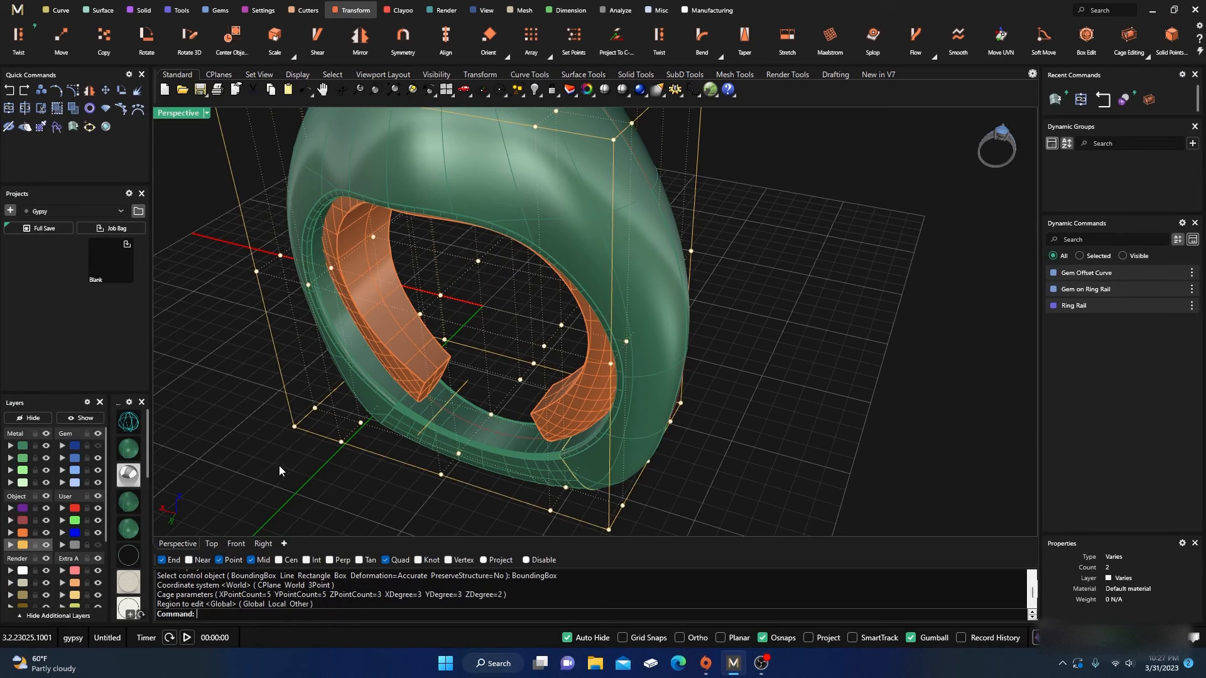
Return to four viewports and raise the bottom row of cage points slightly in the Front view.
{"action": "right_click_drag", "start_coordinate": [279, 465], "coordinate": [346, 409]}
{"action": "scroll", "coordinate": [378, 388], "scroll_direction": "down", "scroll_amount": 5}
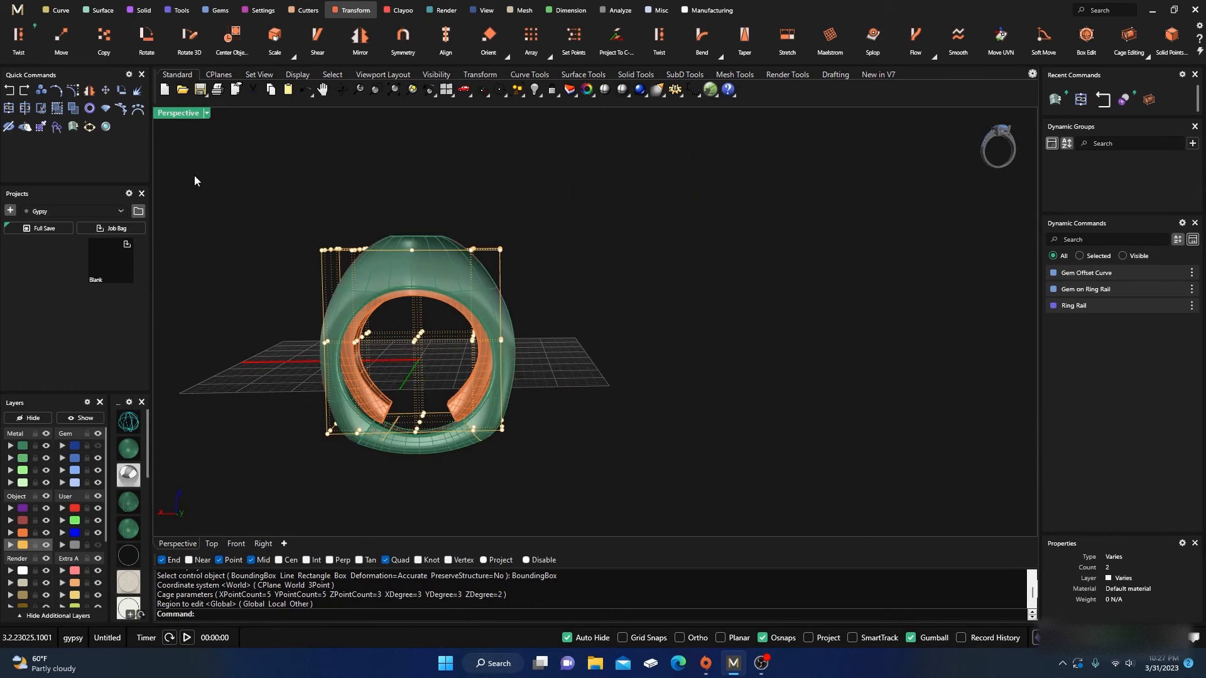
{"action": "double_click", "coordinate": [182, 113]}
{"action": "left_click_drag", "start_coordinate": [200, 472], "coordinate": [360, 453]}
{"action": "scroll", "coordinate": [361, 454], "scroll_direction": "up", "scroll_amount": 3}
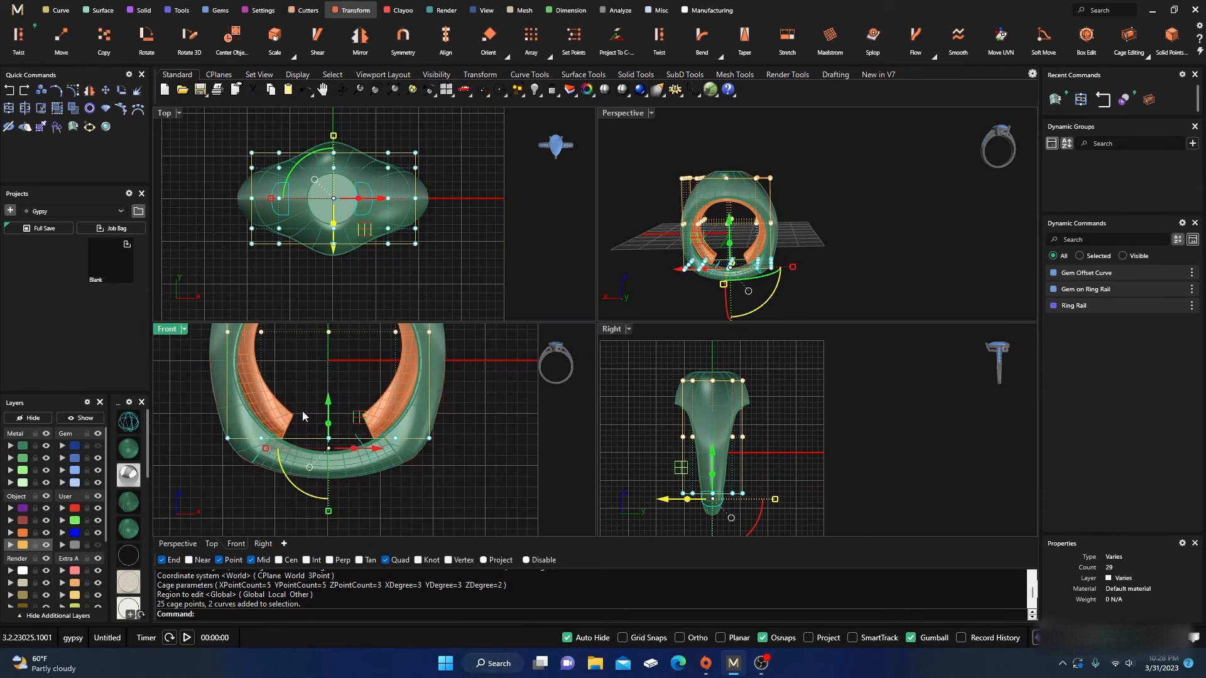
{"action": "left_click_drag", "start_coordinate": [331, 397], "coordinate": [331, 403]}
{"action": "left_click", "coordinate": [287, 376]}
{"action": "scroll", "coordinate": [246, 443], "scroll_direction": "up", "scroll_amount": 2}
{"action": "scroll", "coordinate": [294, 430], "scroll_direction": "up", "scroll_amount": 2}
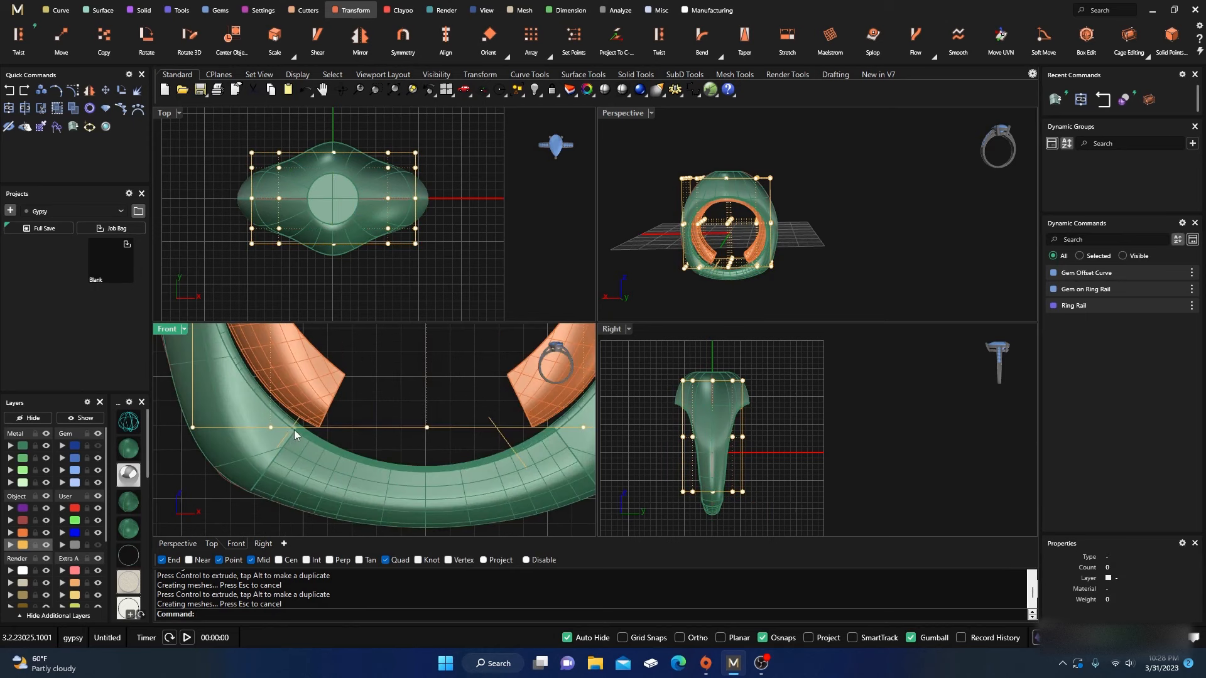
{"action": "scroll", "coordinate": [322, 474], "scroll_direction": "down", "scroll_amount": 3}
Leave cage editing, delete the new cage control, and maximize the Perspective view.
{"action": "key", "text": "Escape"}
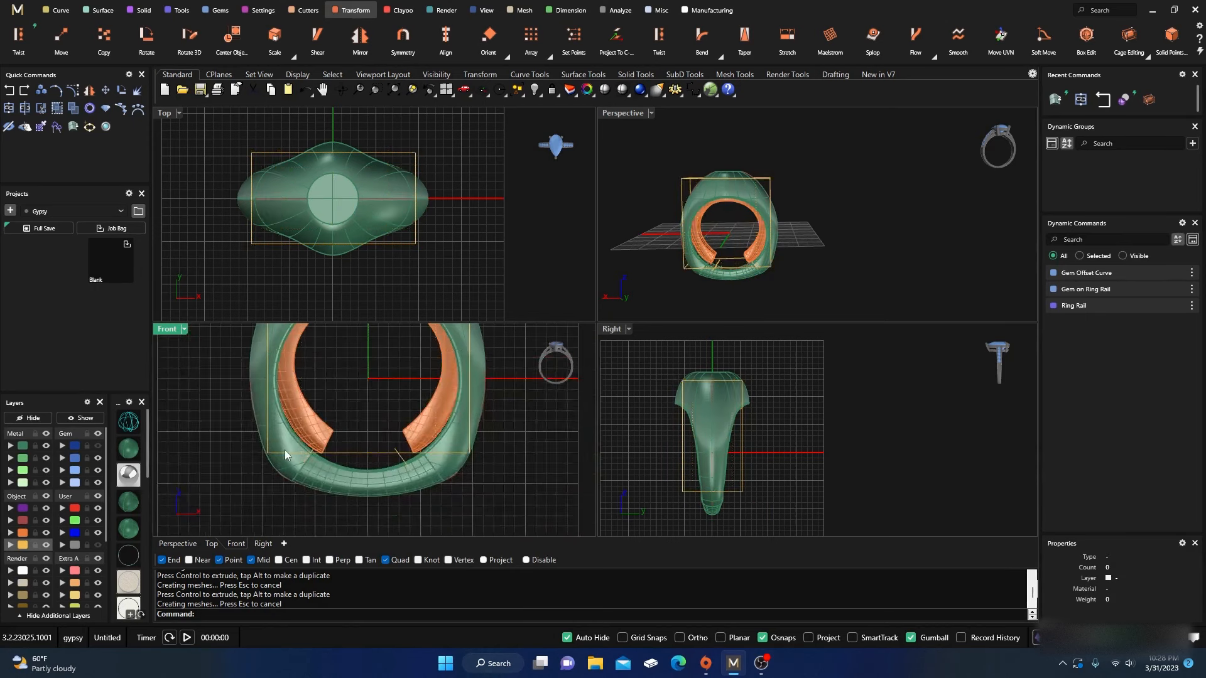
{"action": "left_click", "coordinate": [679, 180]}
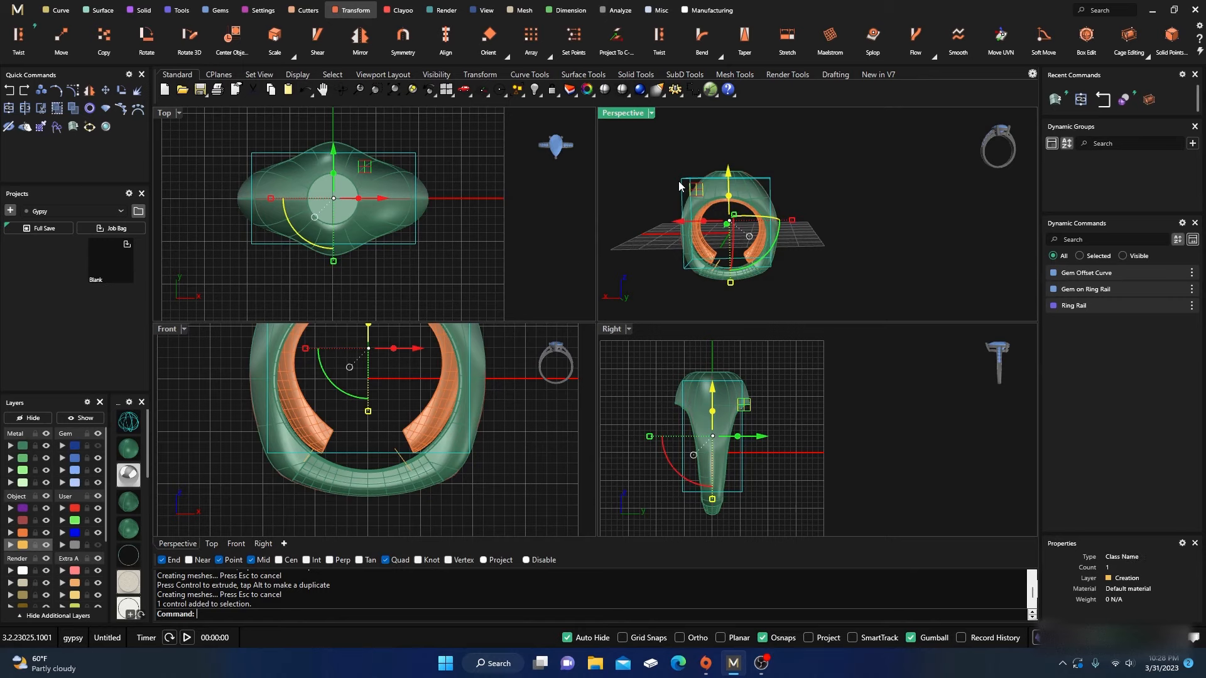
{"action": "key", "text": "Delete"}
{"action": "double_click", "coordinate": [632, 115]}
{"action": "right_click_drag", "start_coordinate": [607, 374], "coordinate": [586, 399]}
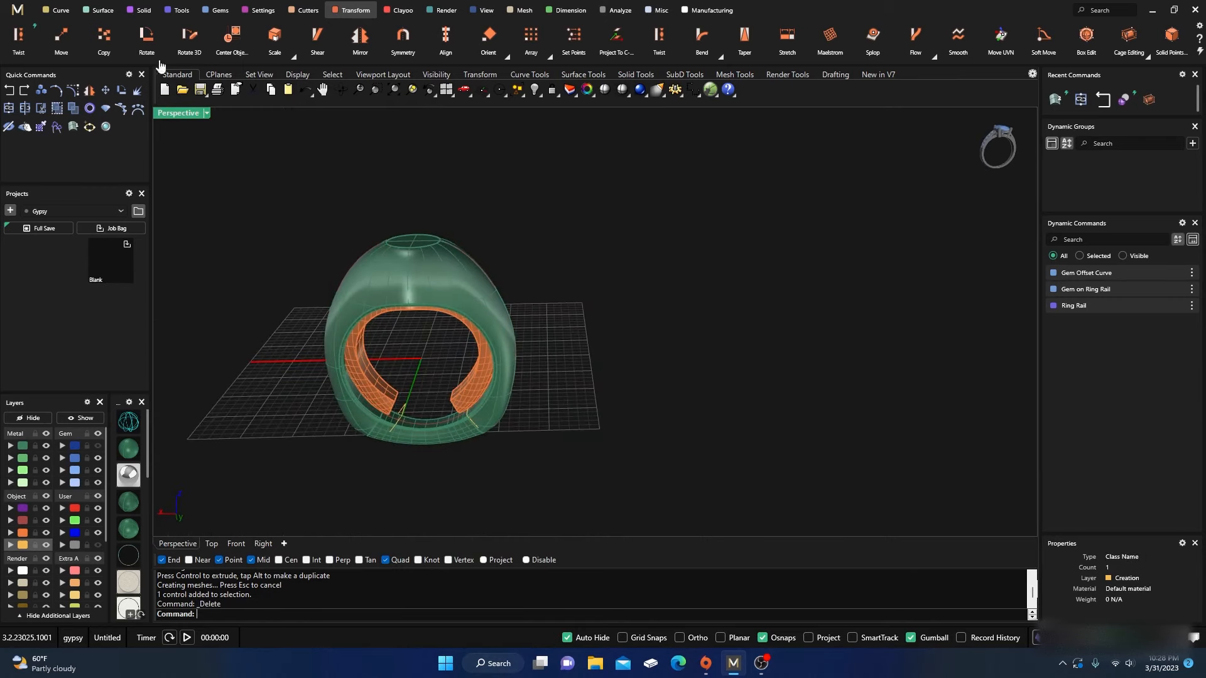
{"action": "left_click", "coordinate": [139, 10]}
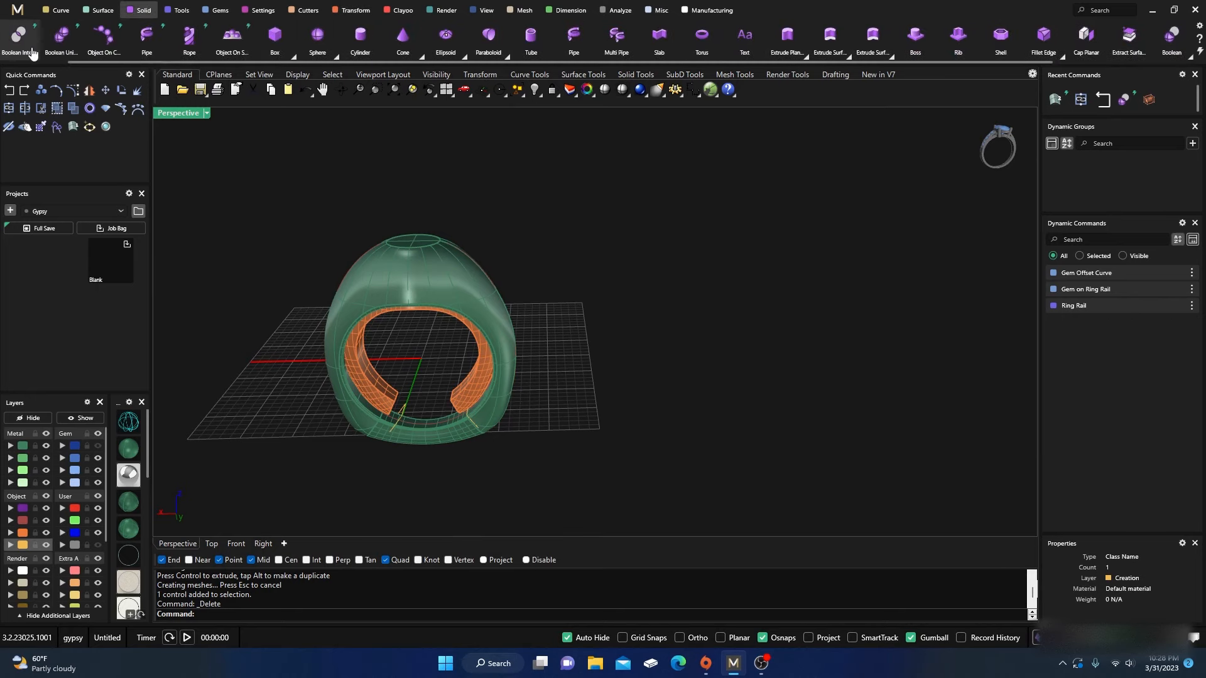
{"action": "scroll", "coordinate": [32, 44], "scroll_direction": "up", "scroll_amount": 2}
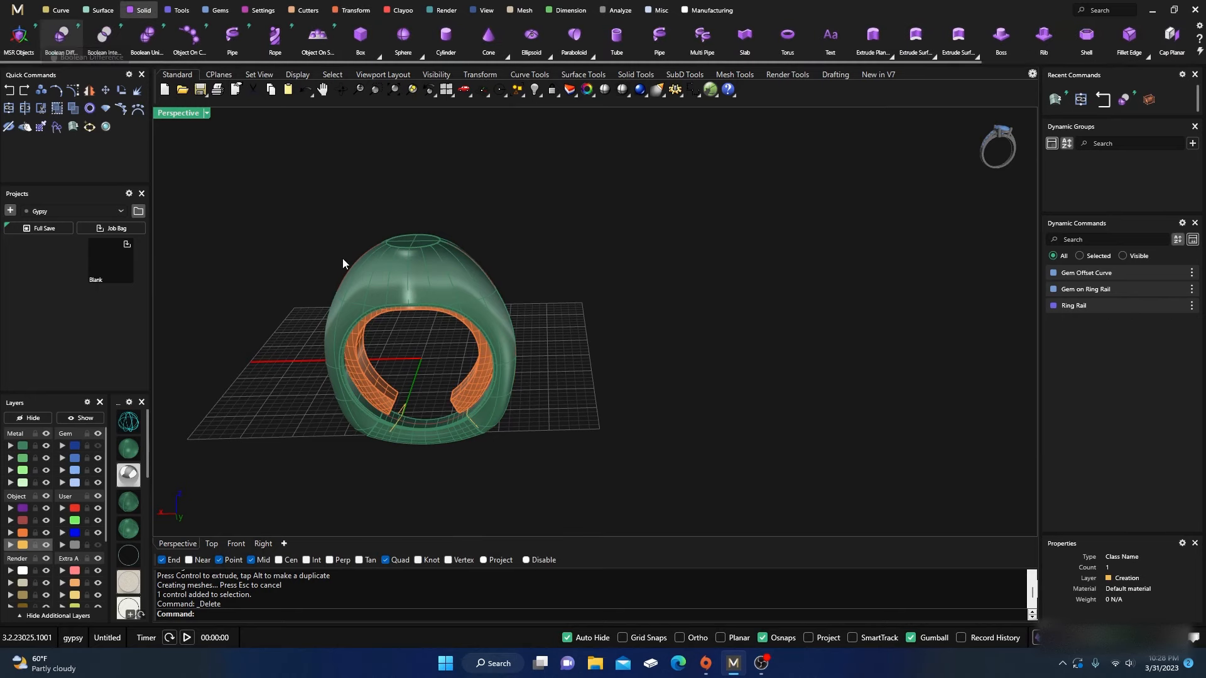
{"action": "left_click", "coordinate": [374, 271]}
{"action": "right_click", "coordinate": [374, 272]}
{"action": "left_click", "coordinate": [380, 377]}
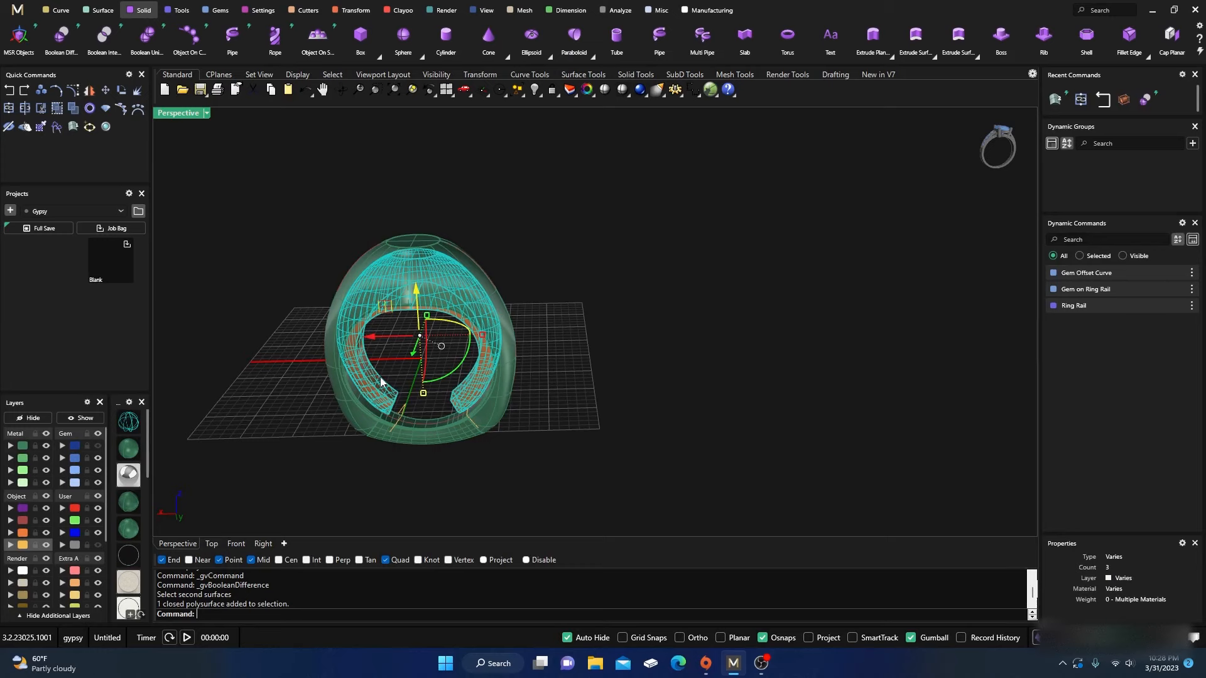
{"action": "right_click", "coordinate": [380, 381]}
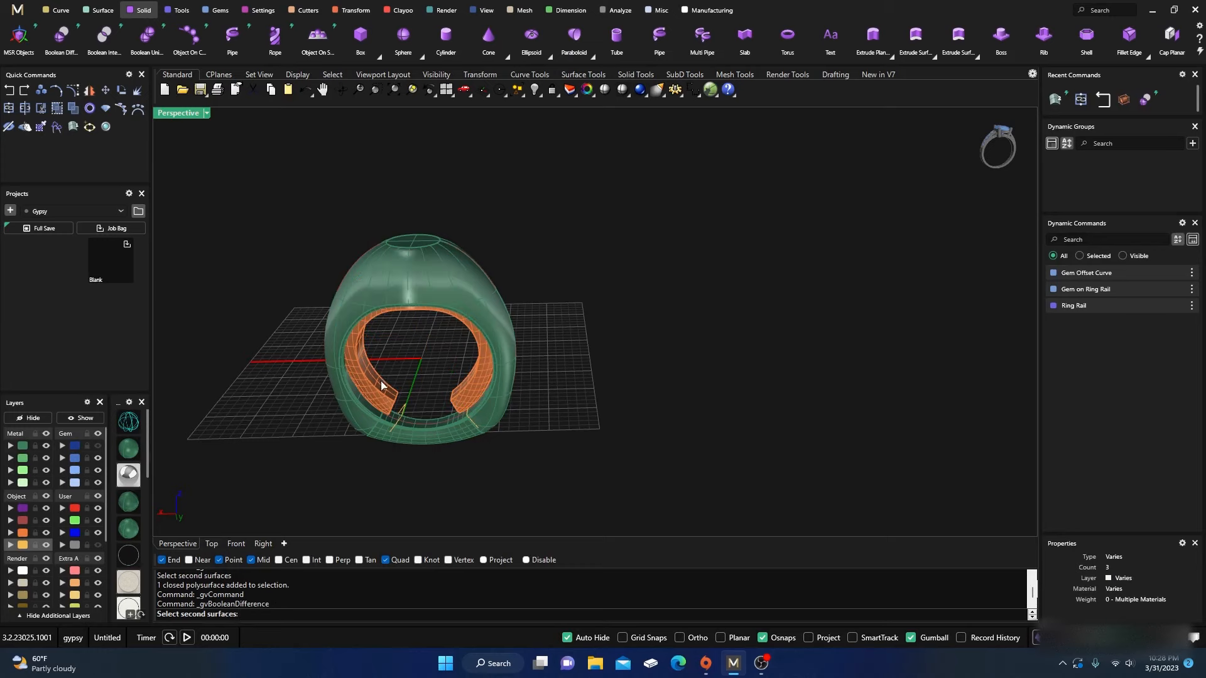
{"action": "right_click_drag", "start_coordinate": [381, 385], "coordinate": [404, 355]}
{"action": "right_click", "coordinate": [385, 361]}
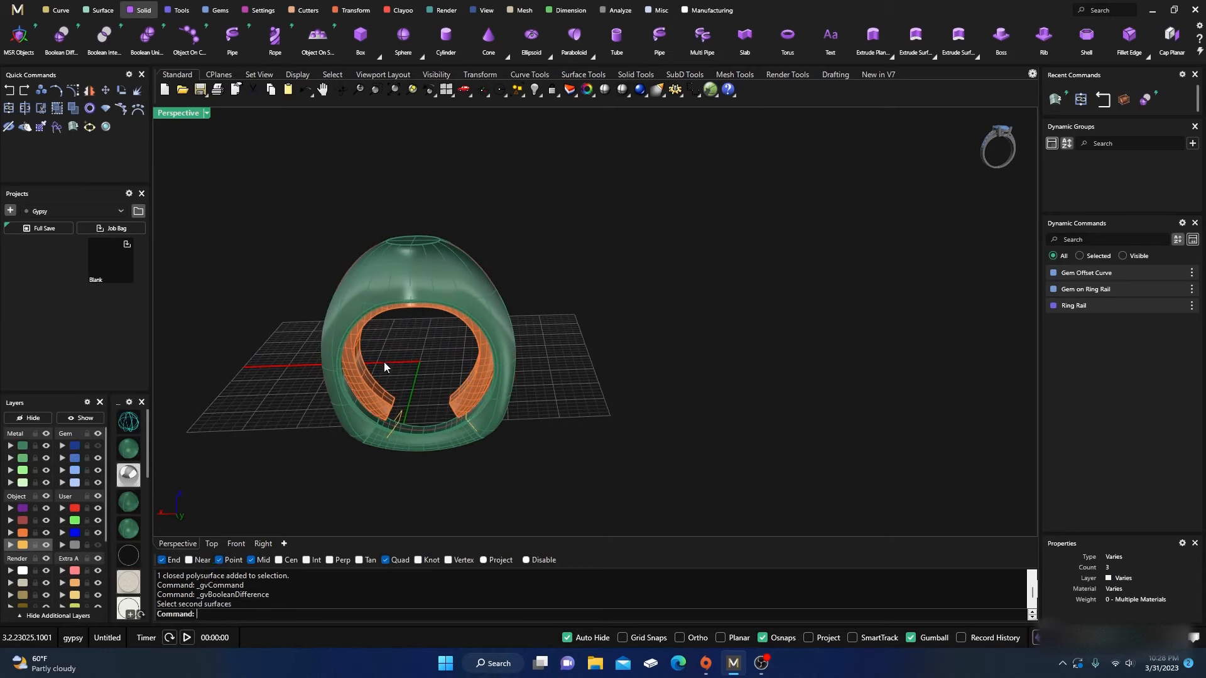
Subtract the orange inner body from the green ring with a Boolean Difference and accept the result.
{"action": "right_click", "coordinate": [394, 360]}
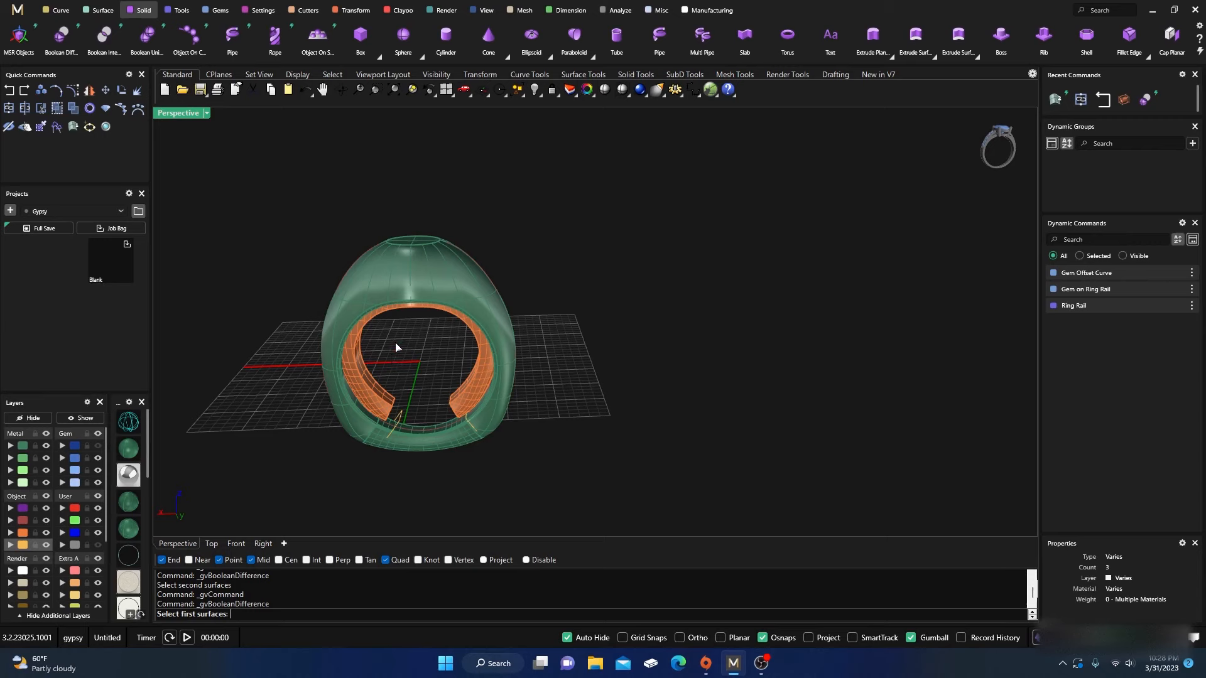
{"action": "left_click", "coordinate": [375, 266]}
{"action": "right_click", "coordinate": [377, 270]}
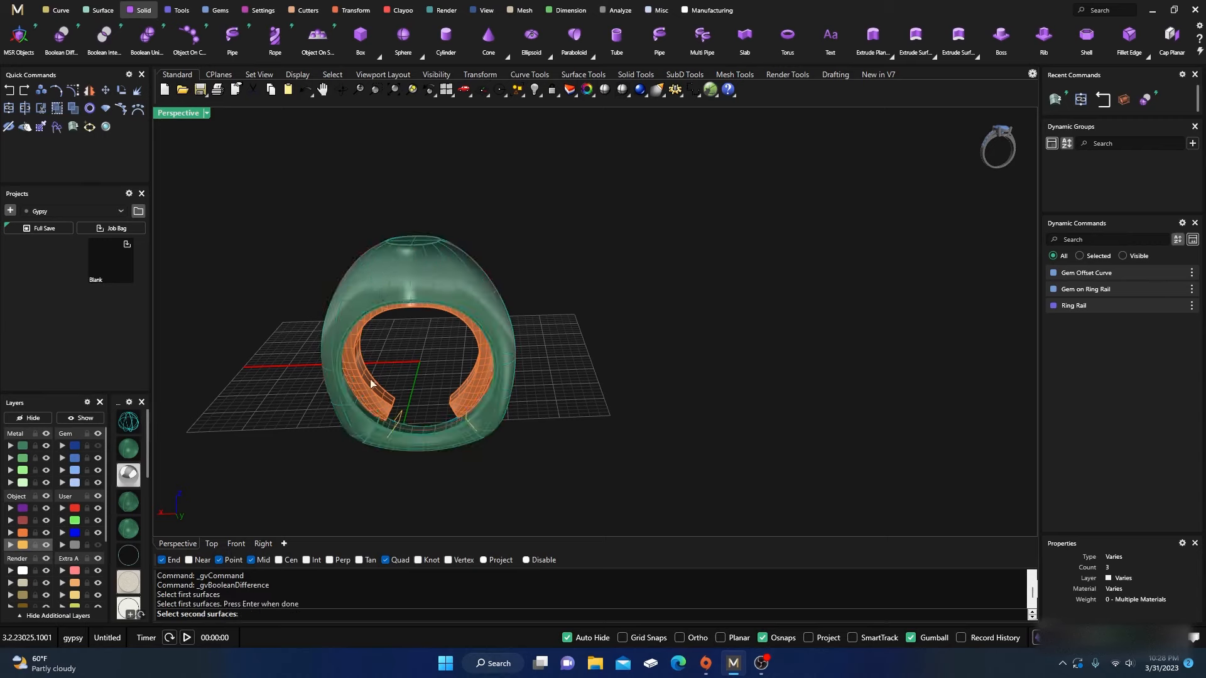
{"action": "left_click", "coordinate": [372, 406]}
{"action": "right_click", "coordinate": [387, 392]}
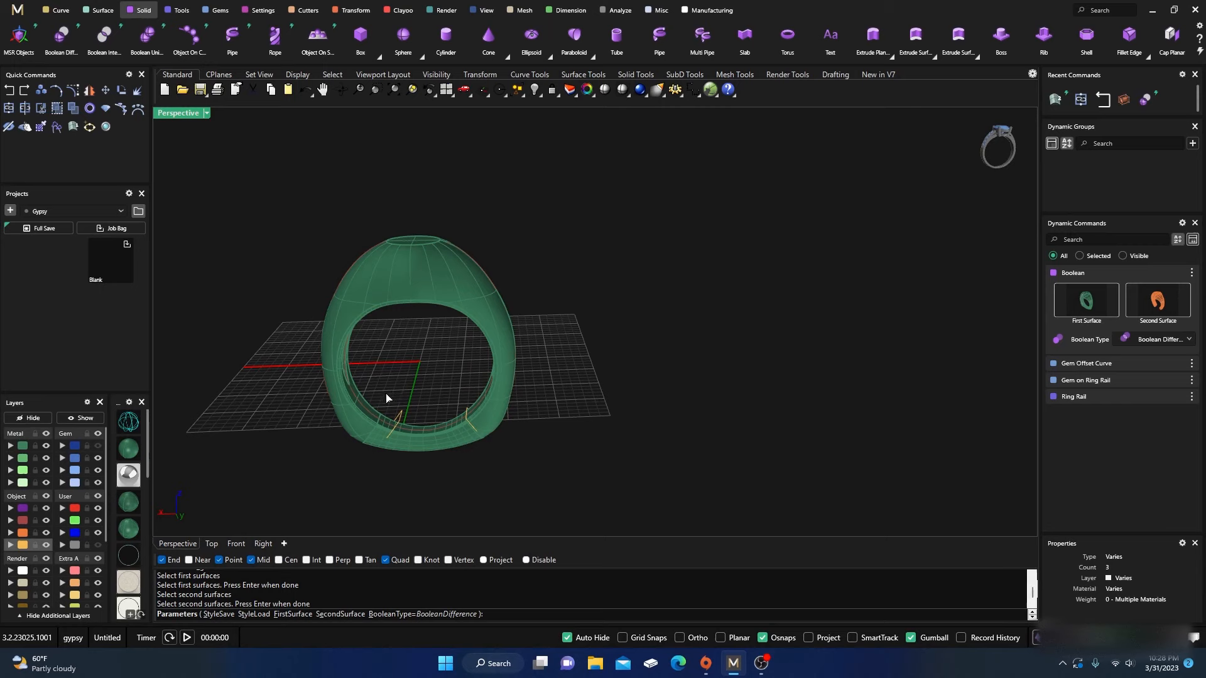
{"action": "right_click", "coordinate": [386, 404]}
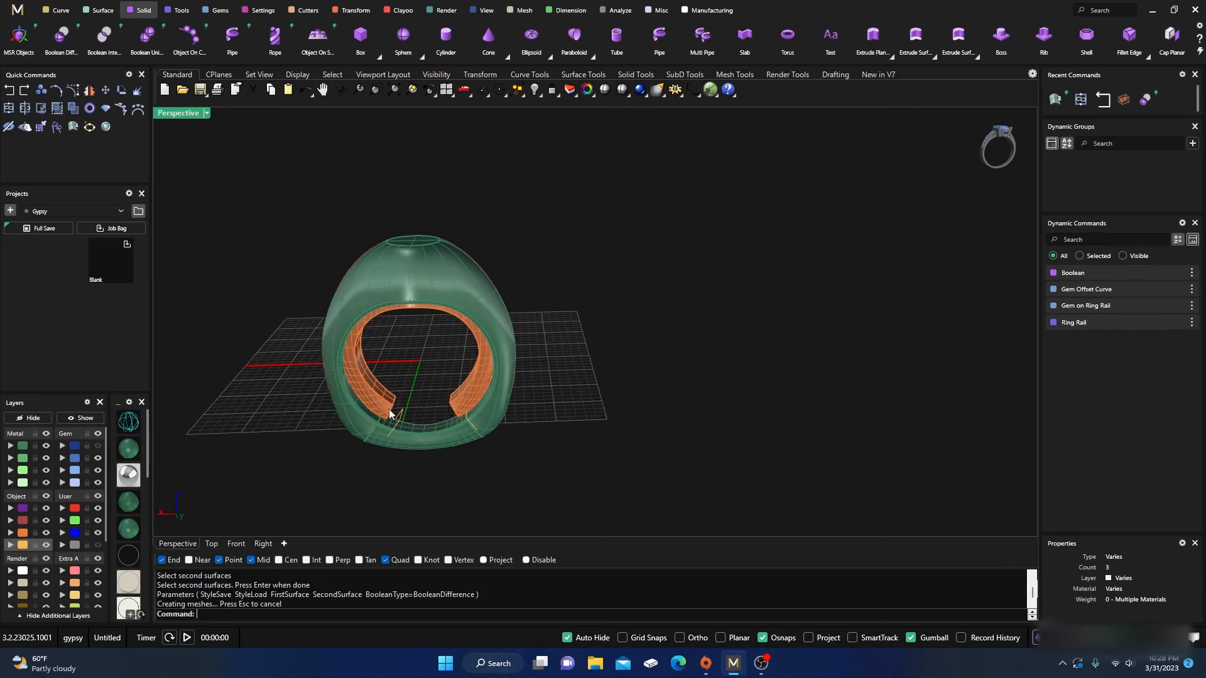
Delete the leftover orange inner body and the original uncut ring, keeping the hollowed ring.
{"action": "left_click", "coordinate": [389, 409]}
{"action": "key", "text": "Delete"}
{"action": "right_click_drag", "start_coordinate": [389, 409], "coordinate": [348, 392]}
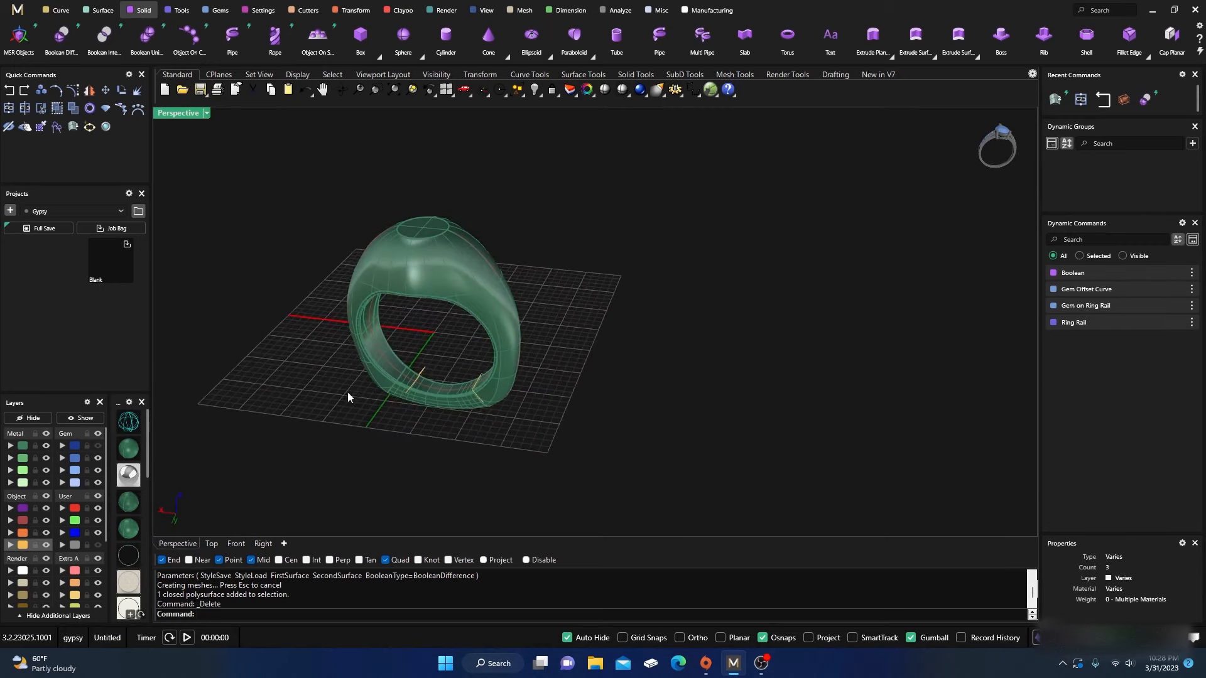
{"action": "scroll", "coordinate": [379, 349], "scroll_direction": "up", "scroll_amount": 6}
{"action": "left_click", "coordinate": [421, 399]}
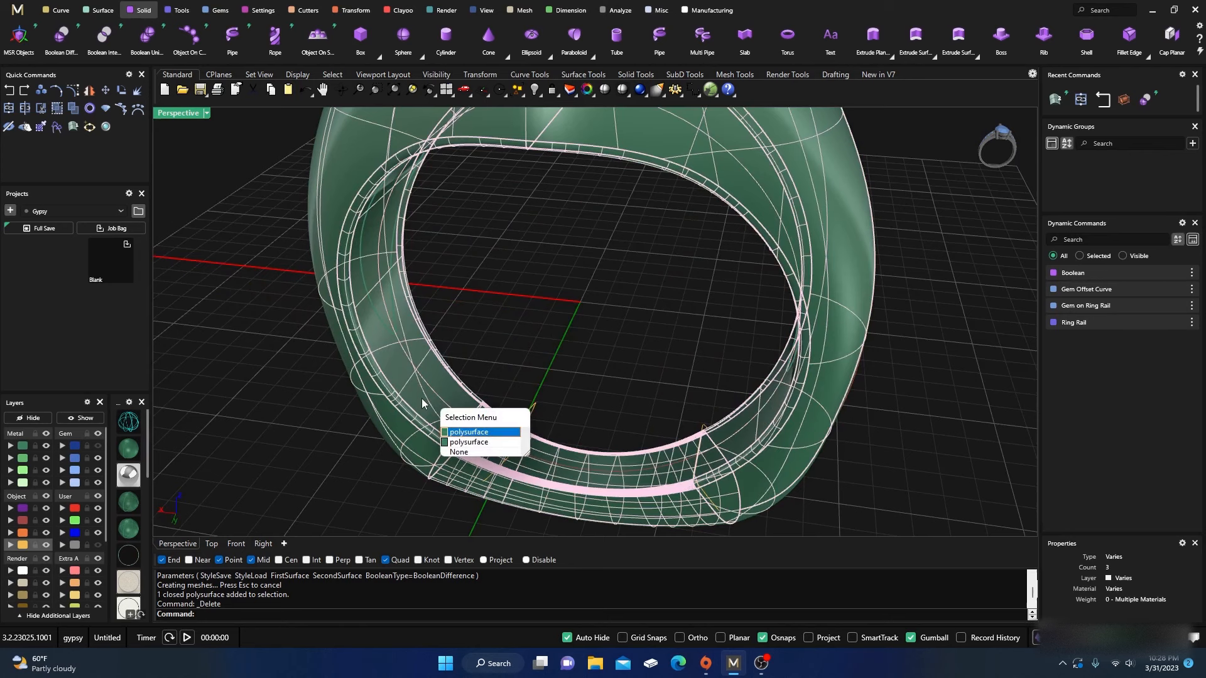
{"action": "left_click", "coordinate": [463, 433]}
{"action": "key", "text": "Delete"}
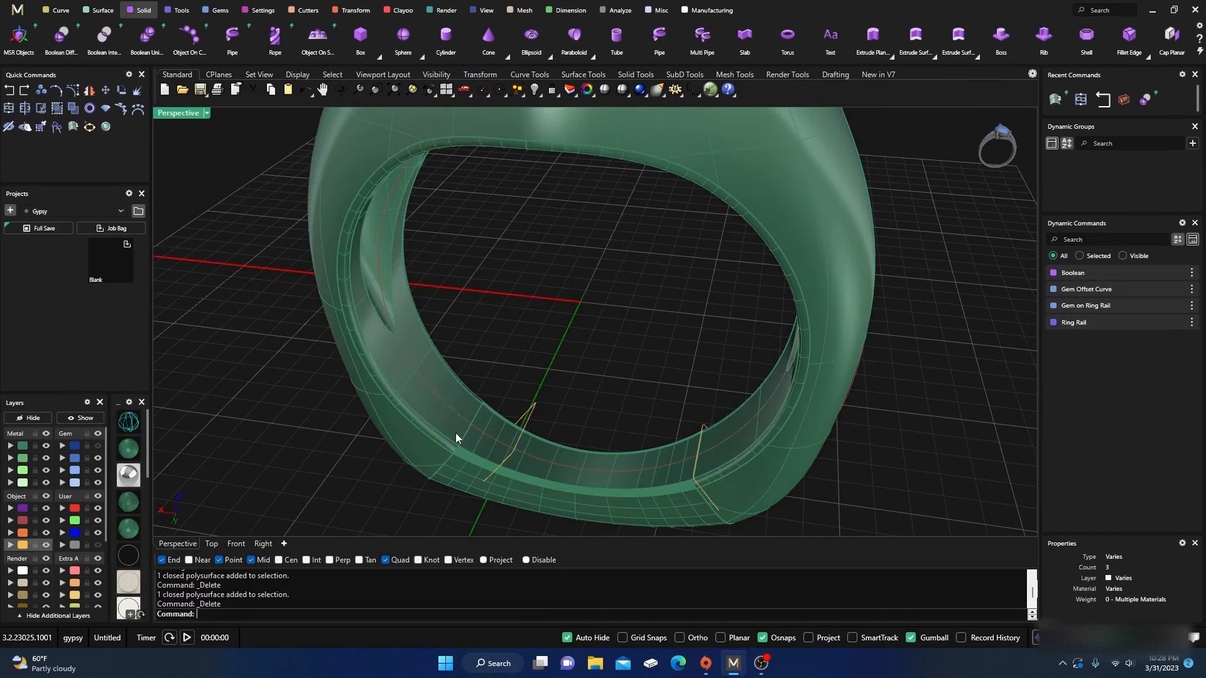
Blend the chained inner edges where the hollow meets the finger hole, using Blend Edge with a 0.3 radius.
{"action": "right_click_drag", "start_coordinate": [457, 439], "coordinate": [557, 234]}
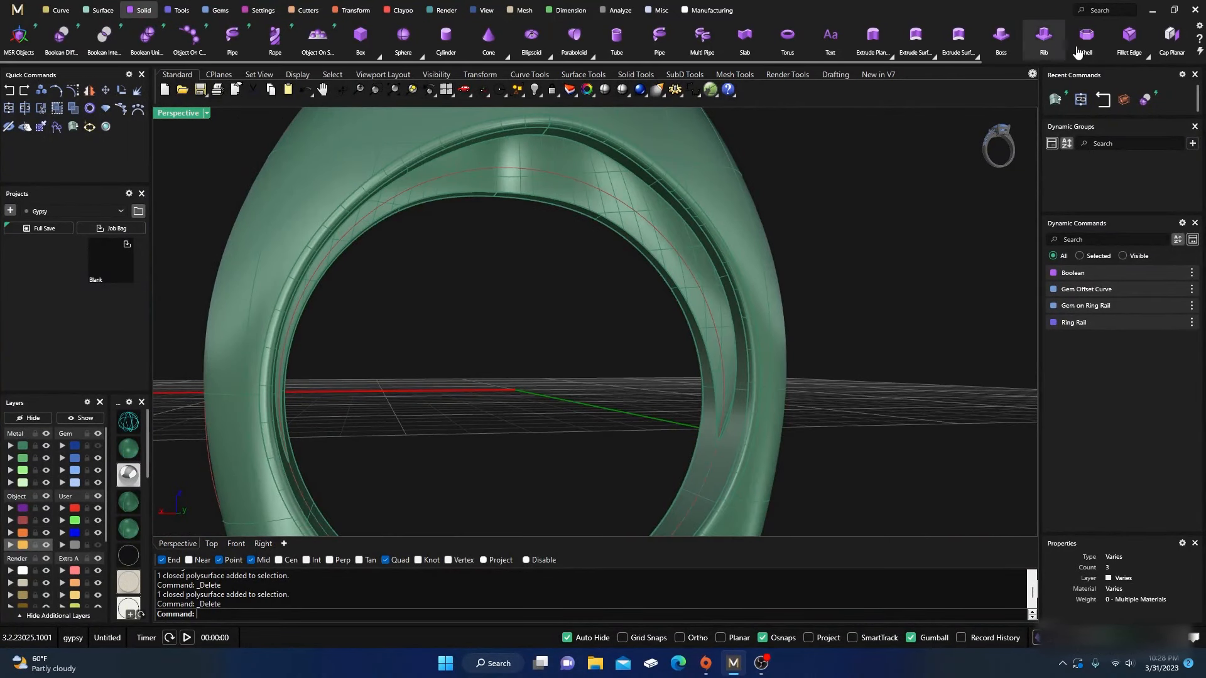
{"action": "left_click", "coordinate": [1147, 59]}
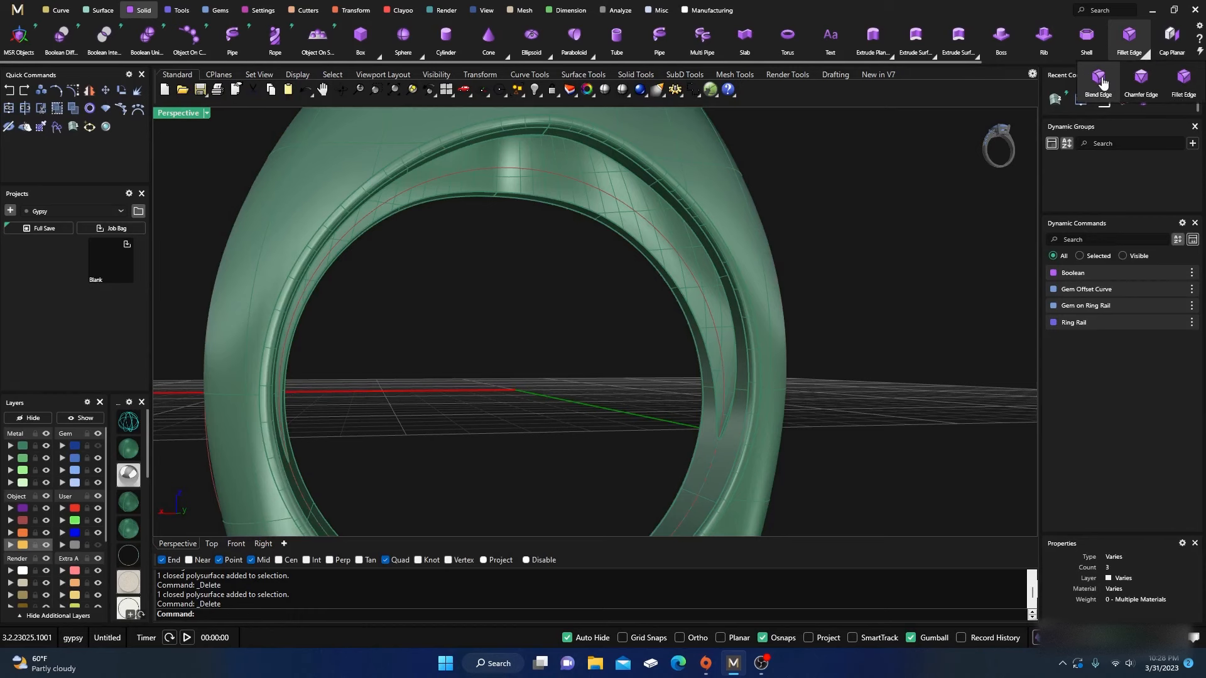
{"action": "right_click_drag", "start_coordinate": [634, 263], "coordinate": [458, 396]}
{"action": "left_click", "coordinate": [365, 613]}
{"action": "scroll", "coordinate": [440, 370], "scroll_direction": "up", "scroll_amount": 3}
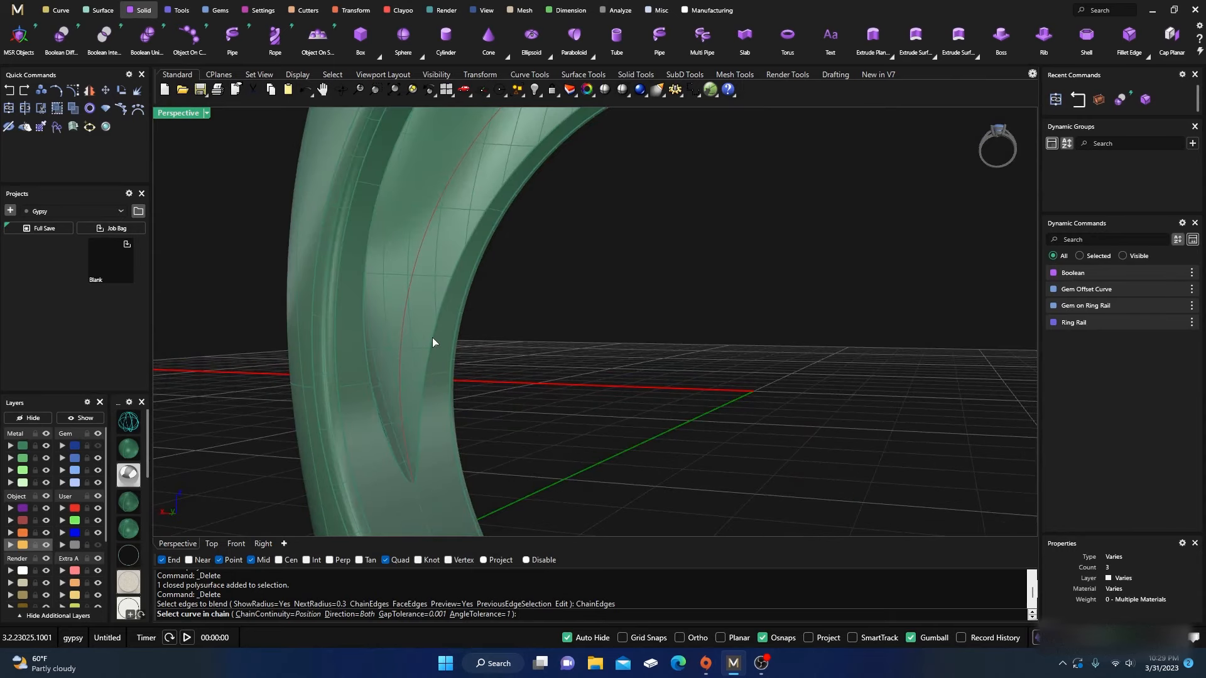
{"action": "left_click", "coordinate": [432, 337]}
{"action": "right_click_drag", "start_coordinate": [473, 436], "coordinate": [590, 463]}
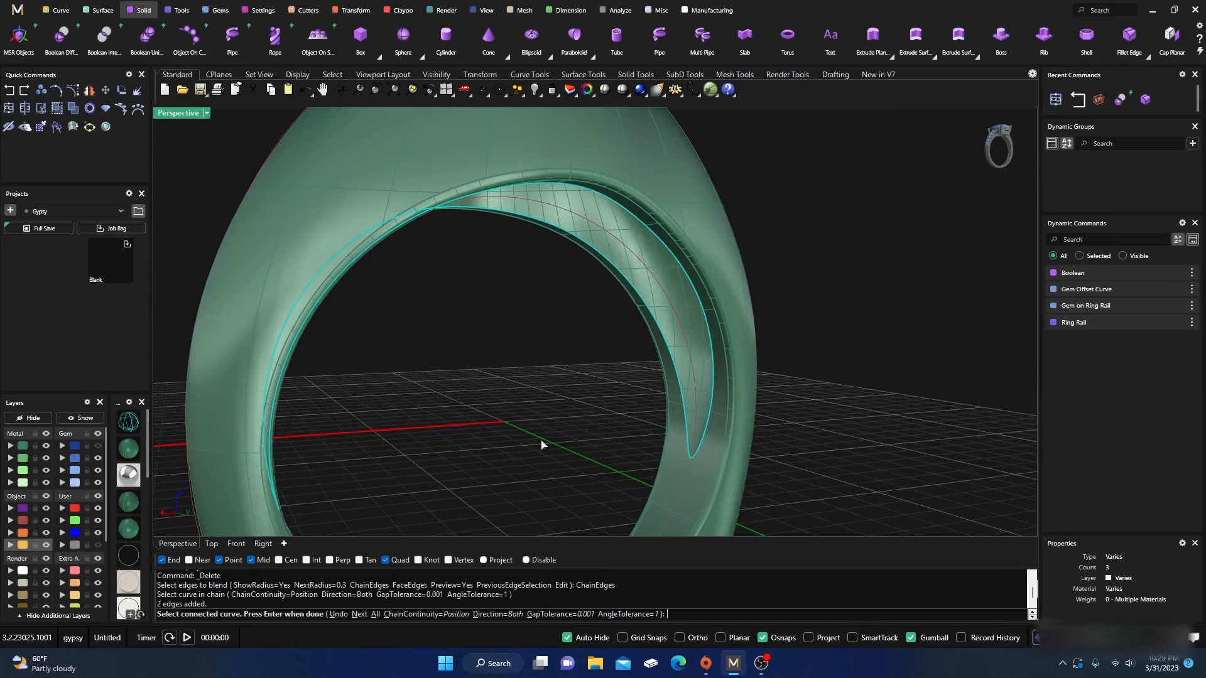
{"action": "key", "text": "Return"}
{"action": "key", "text": "Return"}
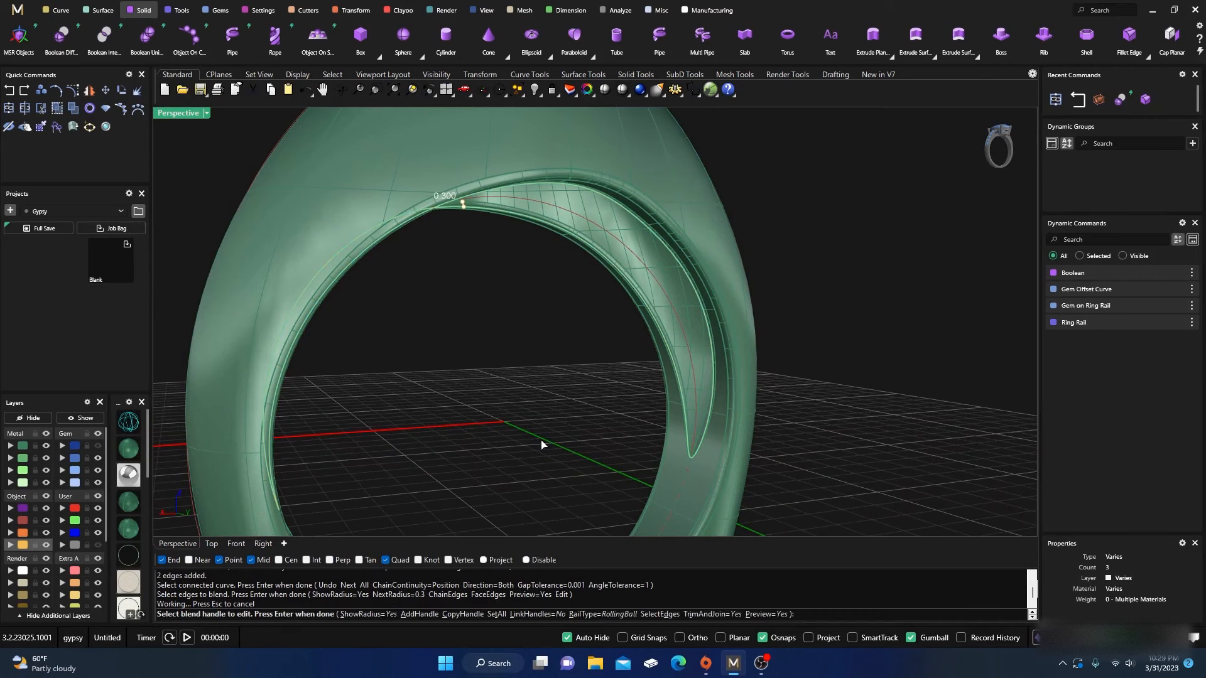
{"action": "key", "text": "Return"}
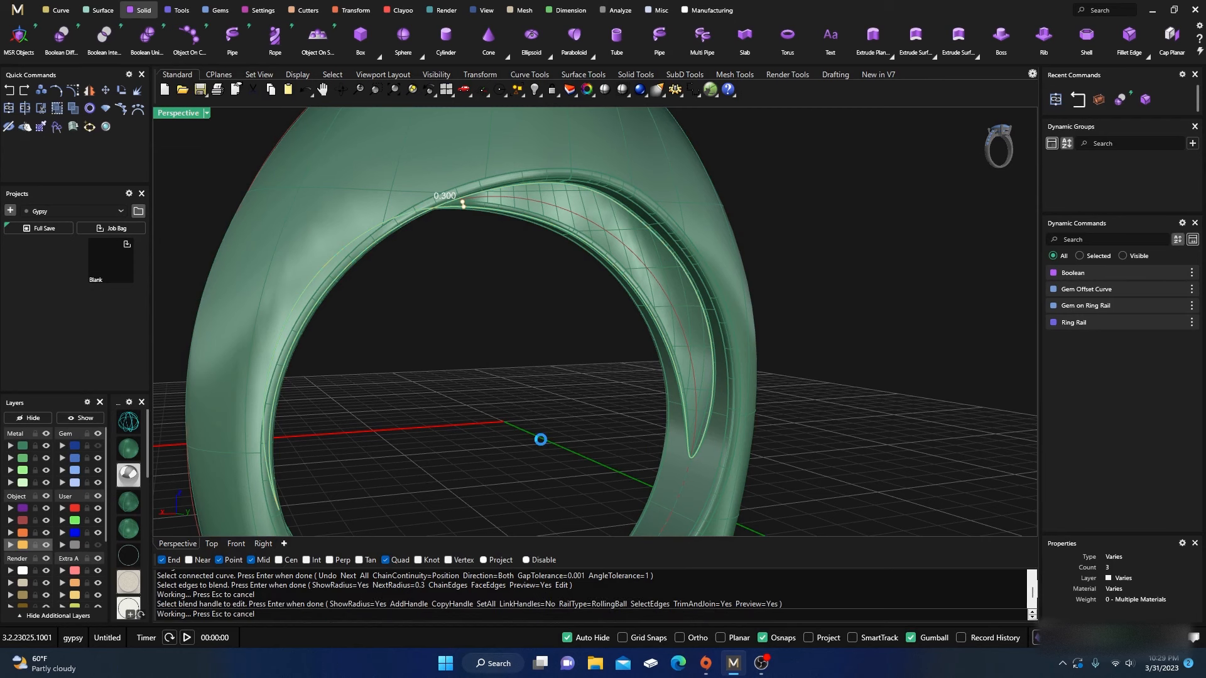
{"action": "left_click", "coordinate": [585, 160]}
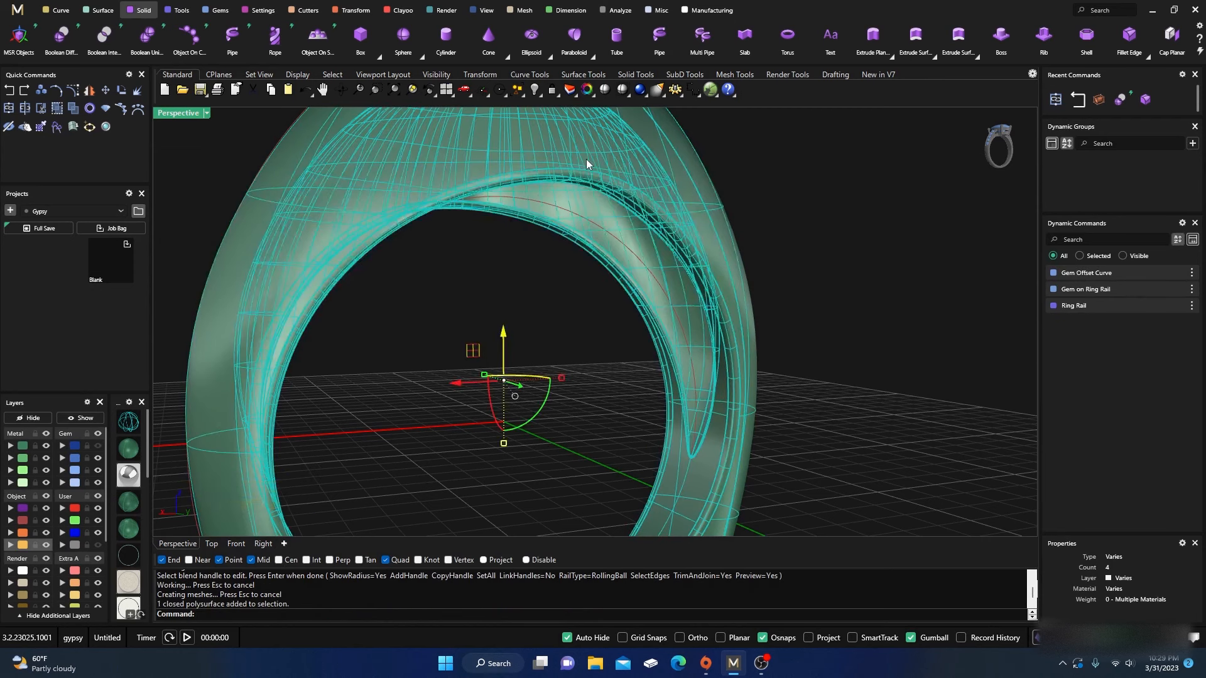
{"action": "left_click", "coordinate": [700, 159]}
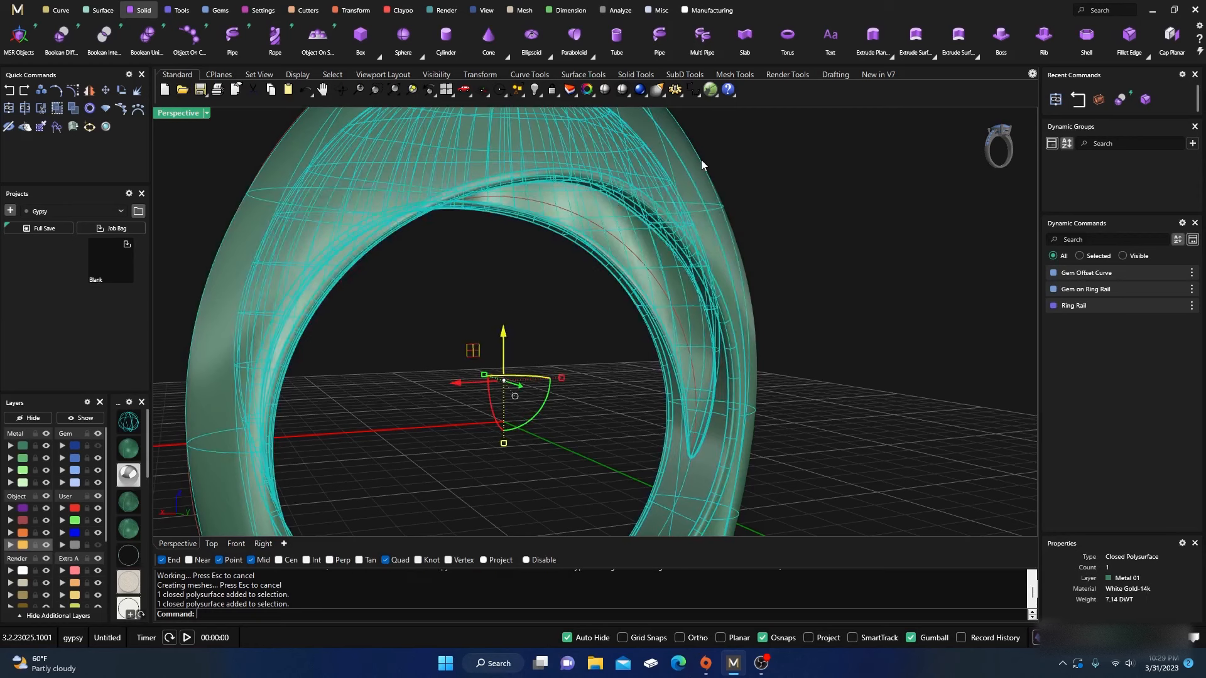
{"action": "left_click", "coordinate": [762, 187]}
{"action": "right_click_drag", "start_coordinate": [762, 187], "coordinate": [409, 432]}
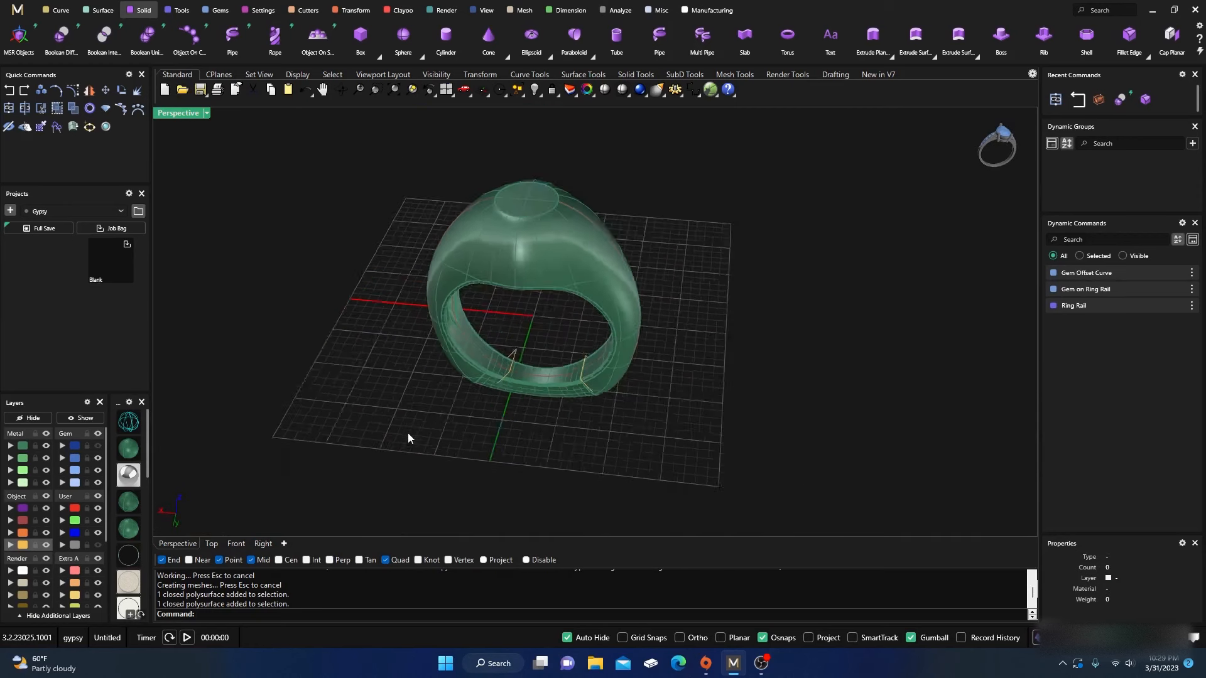
{"action": "scroll", "coordinate": [447, 427], "scroll_direction": "down", "scroll_amount": 3}
{"action": "scroll", "coordinate": [447, 427], "scroll_direction": "up", "scroll_amount": 2}
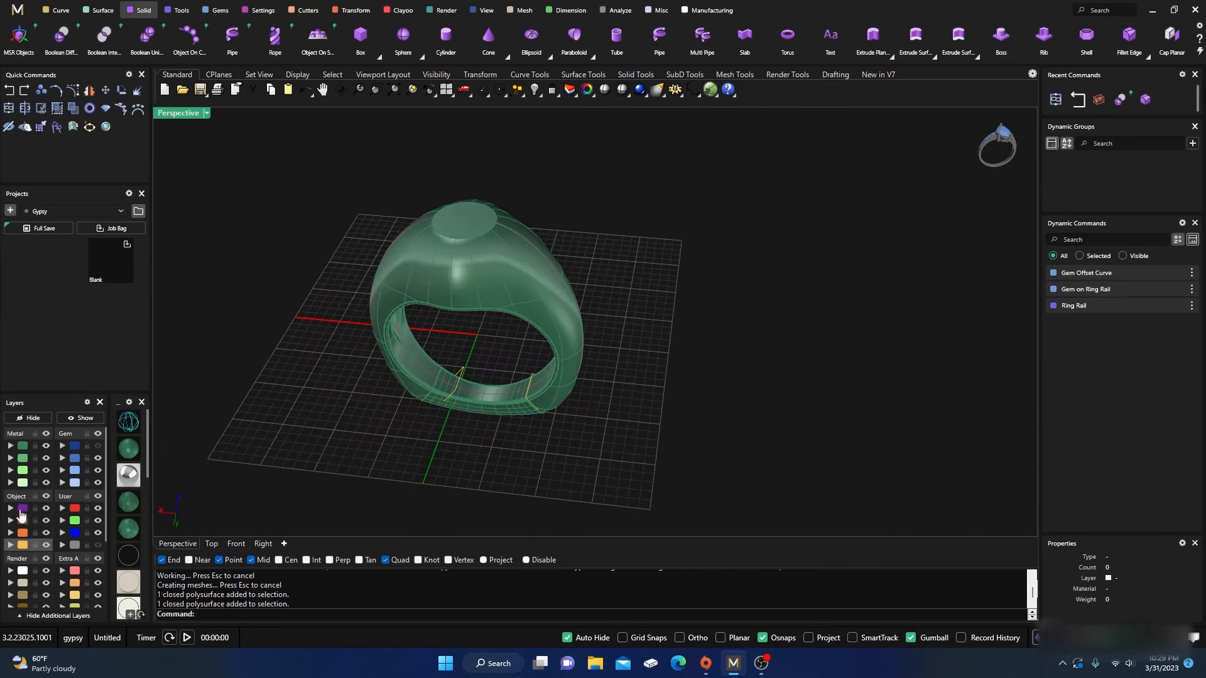
Move the two curves on the Creation layer to the hidden User 04 layer.
{"action": "left_click", "coordinate": [22, 548]}
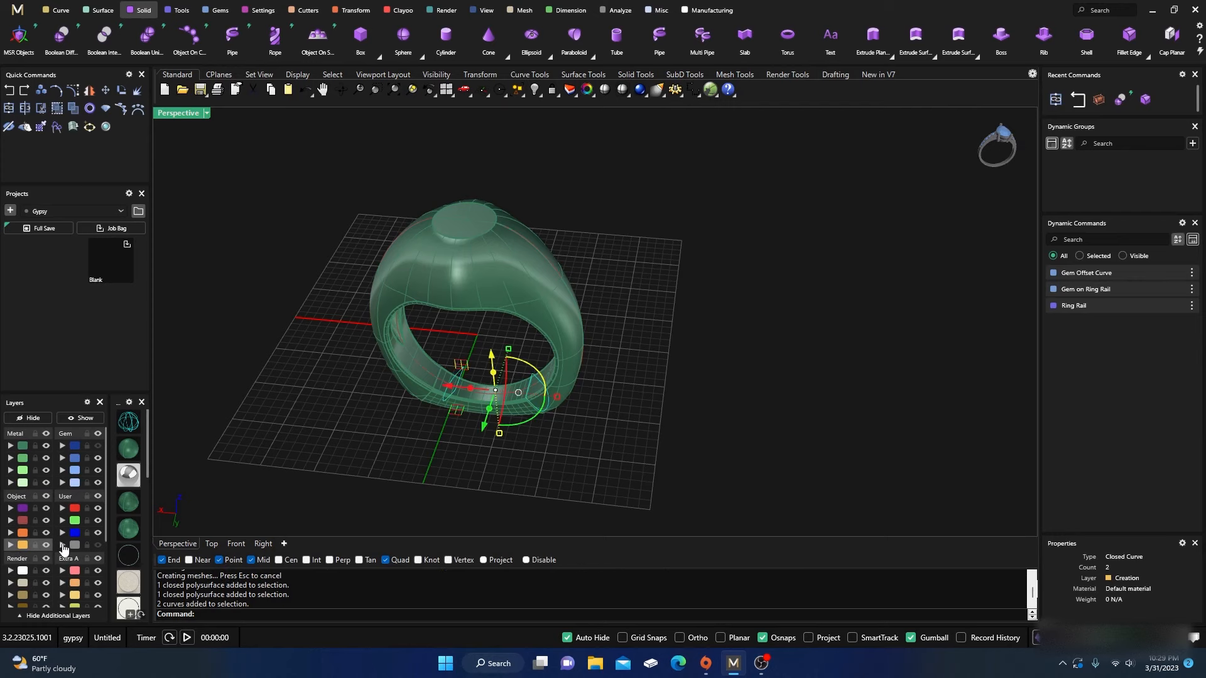
{"action": "left_click", "coordinate": [69, 544]}
{"action": "right_click_drag", "start_coordinate": [355, 442], "coordinate": [309, 420]}
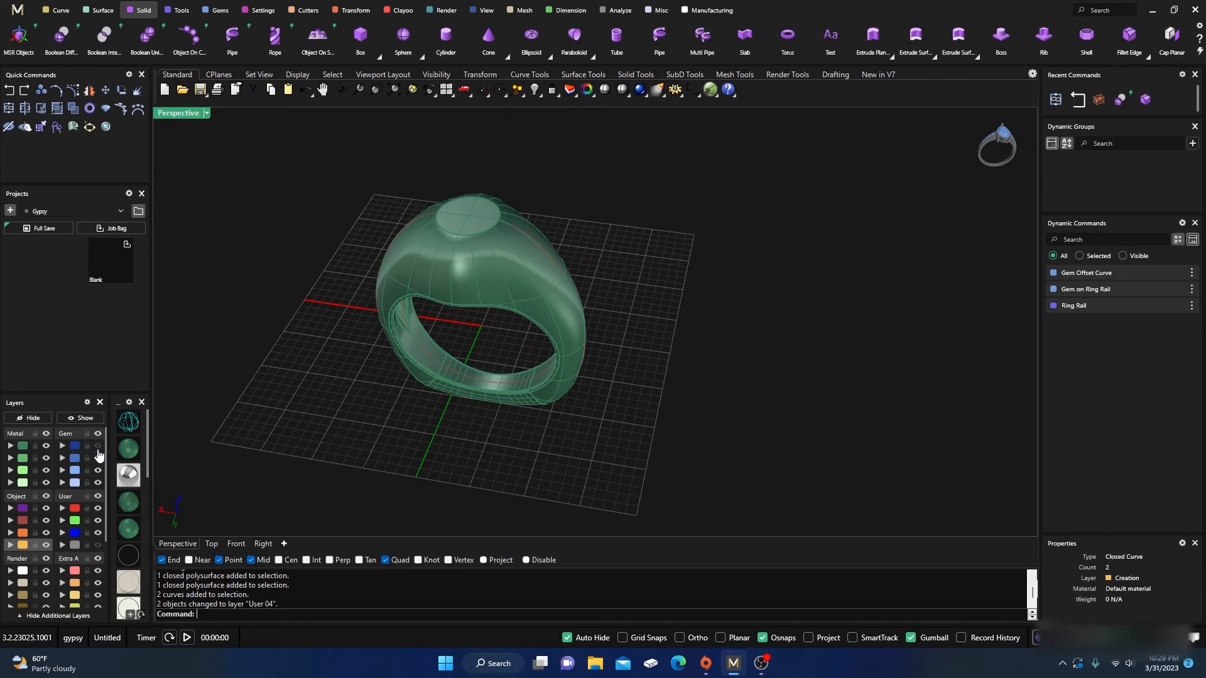
Show the first gem layer and add a Gem Cutter to the round gem on top of the ring.
{"action": "left_click", "coordinate": [98, 445]}
{"action": "right_click_drag", "start_coordinate": [384, 375], "coordinate": [473, 226]}
{"action": "left_click", "coordinate": [472, 226]}
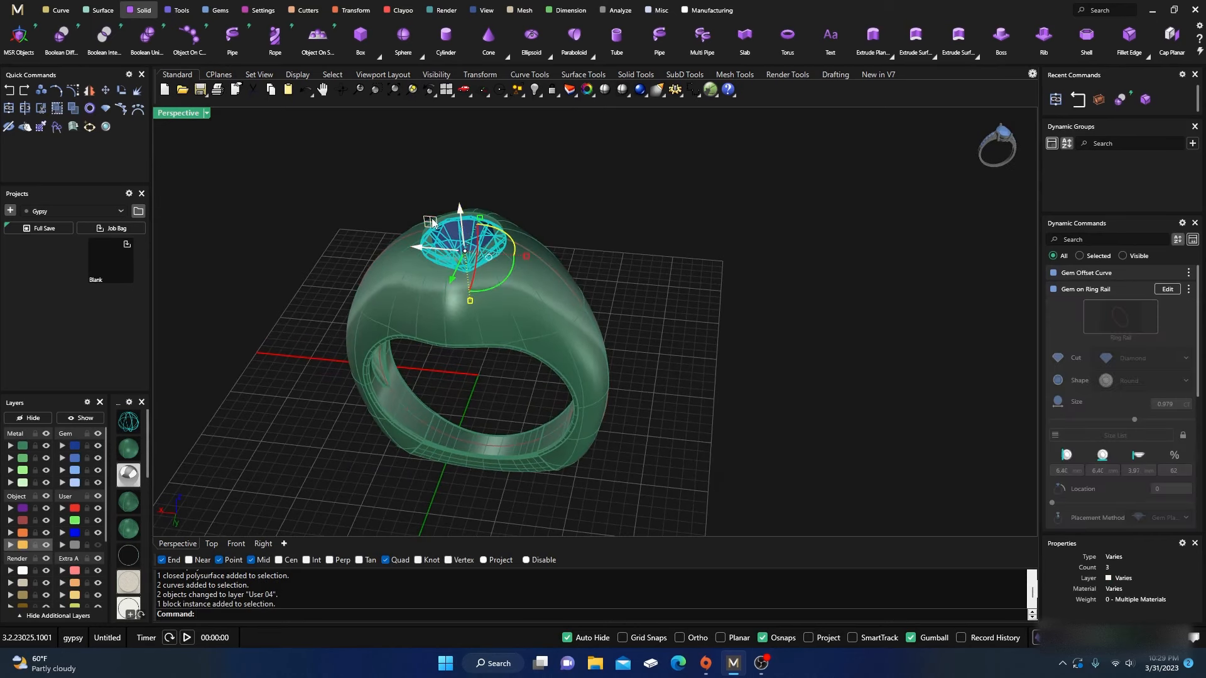
{"action": "right_click_drag", "start_coordinate": [463, 326], "coordinate": [339, 88]}
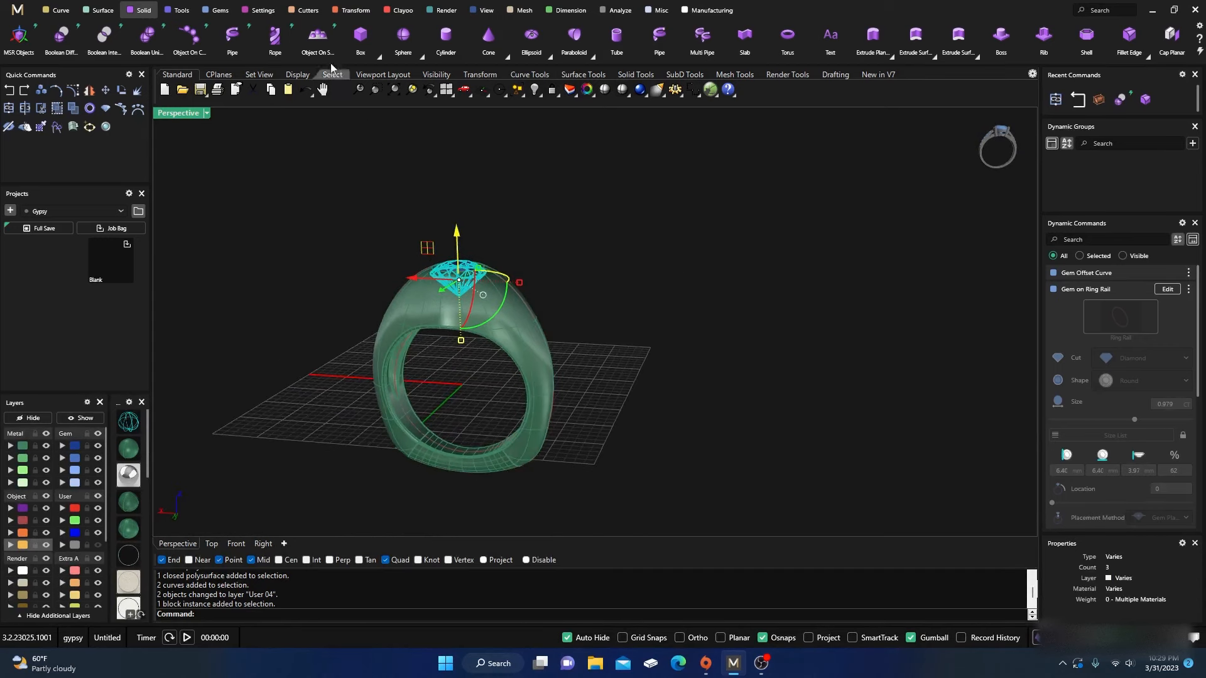
{"action": "left_click", "coordinate": [304, 12]}
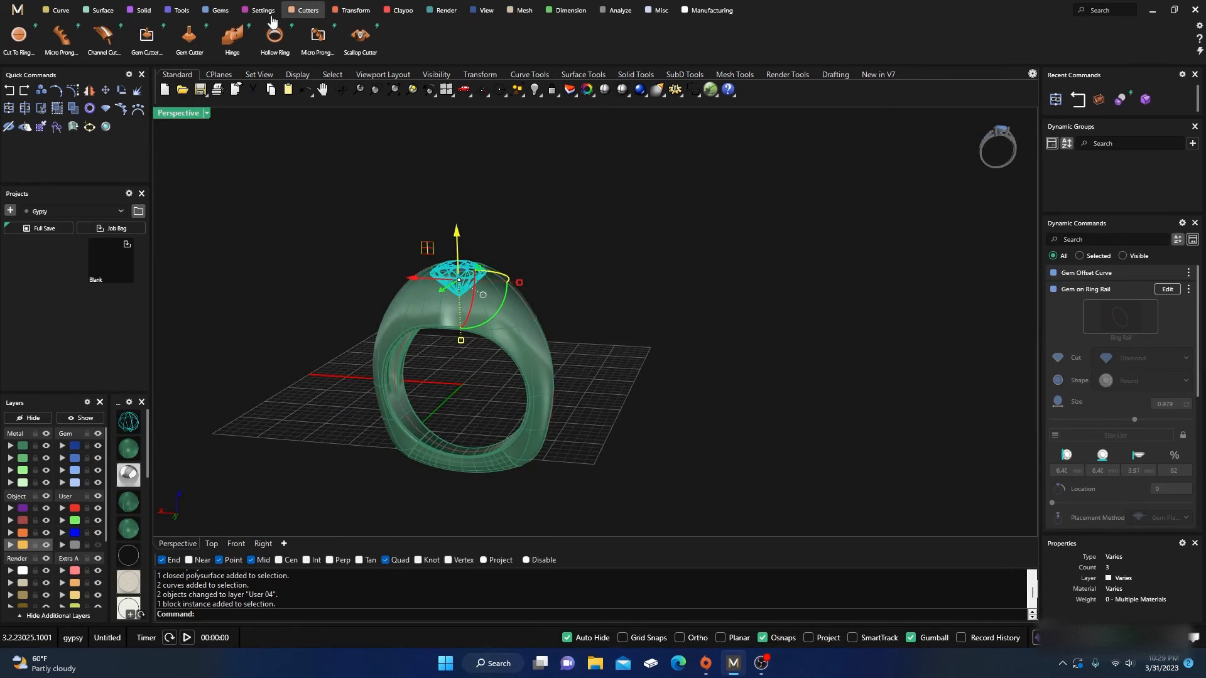
{"action": "left_click", "coordinate": [186, 39]}
{"action": "scroll", "coordinate": [280, 300], "scroll_direction": "up", "scroll_amount": 3}
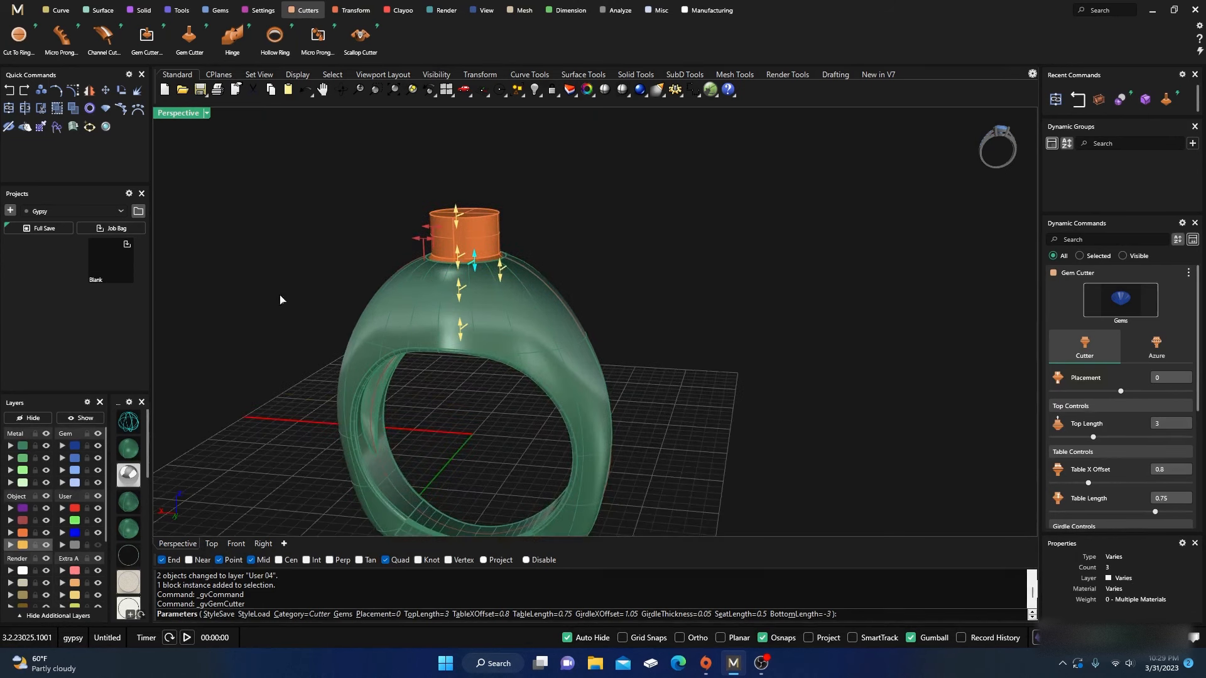
In a wireframe Front view among four viewports, set the gem cutter's Girdle X Offset to 0.96 and Table X Offset to 0.92.
{"action": "double_click", "coordinate": [183, 115]}
{"action": "scroll", "coordinate": [350, 457], "scroll_direction": "up", "scroll_amount": 3}
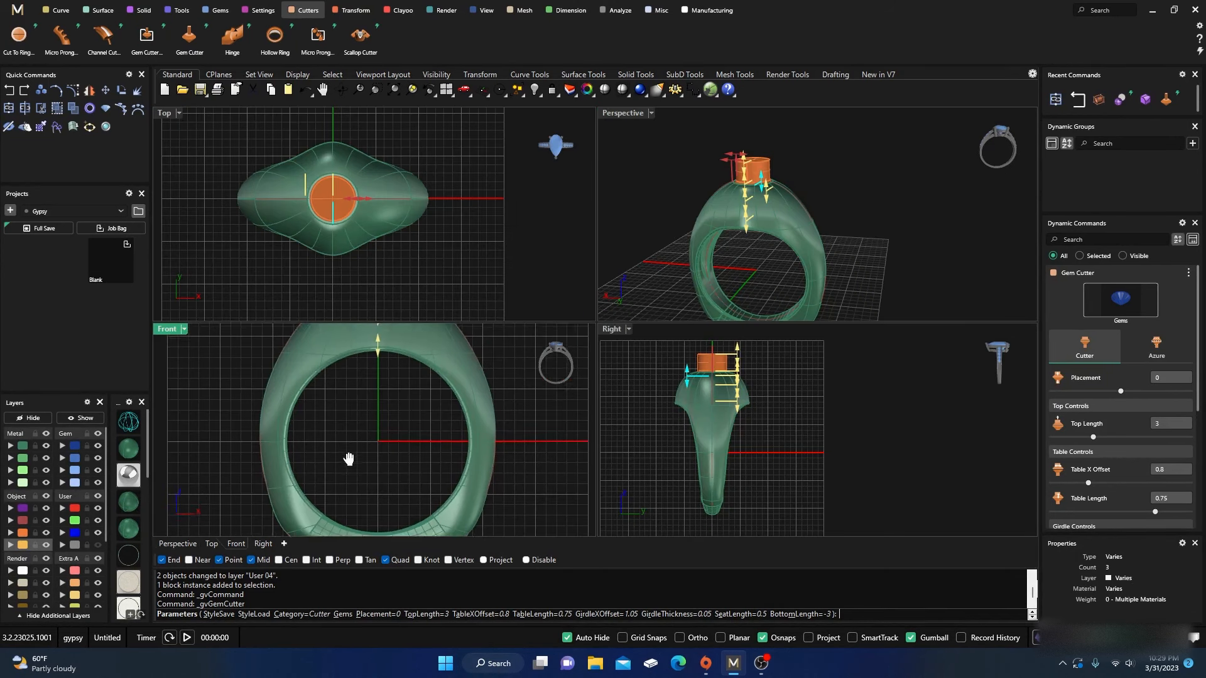
{"action": "mouse_move", "coordinate": [349, 457]}
{"action": "right_mouse_down"}
{"action": "mouse_move", "coordinate": [413, 466]}
{"action": "mouse_move", "coordinate": [412, 476]}
{"action": "mouse_move", "coordinate": [349, 473]}
{"action": "right_mouse_up"}
{"action": "left_click", "coordinate": [128, 422]}
{"action": "scroll", "coordinate": [377, 395], "scroll_direction": "up", "scroll_amount": 10}
{"action": "left_click_drag", "start_coordinate": [525, 402], "coordinate": [512, 403]}
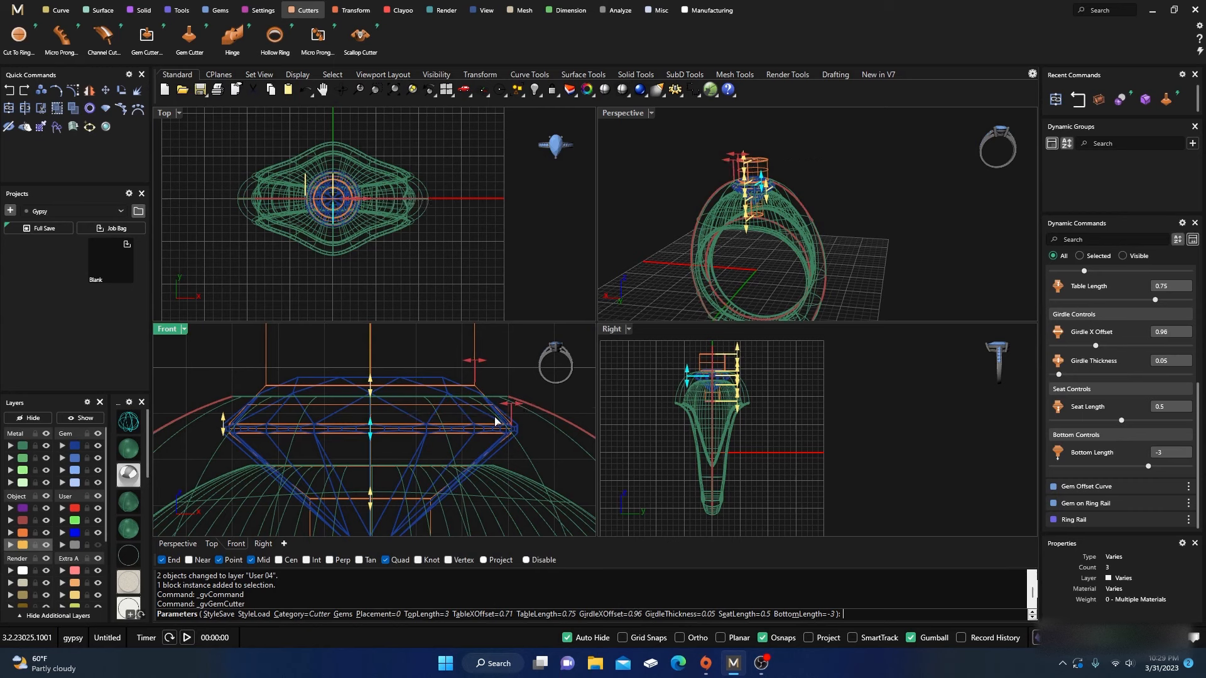
{"action": "mouse_move", "coordinate": [478, 361]}
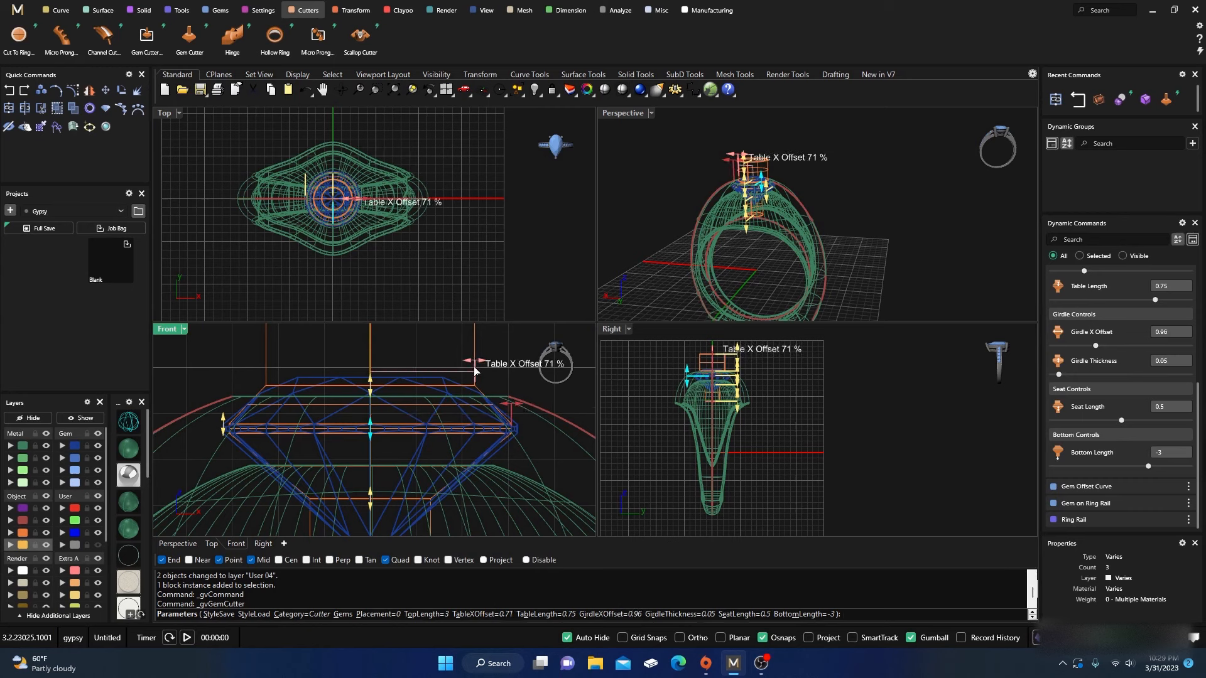
{"action": "left_click_drag", "start_coordinate": [477, 364], "coordinate": [506, 369]}
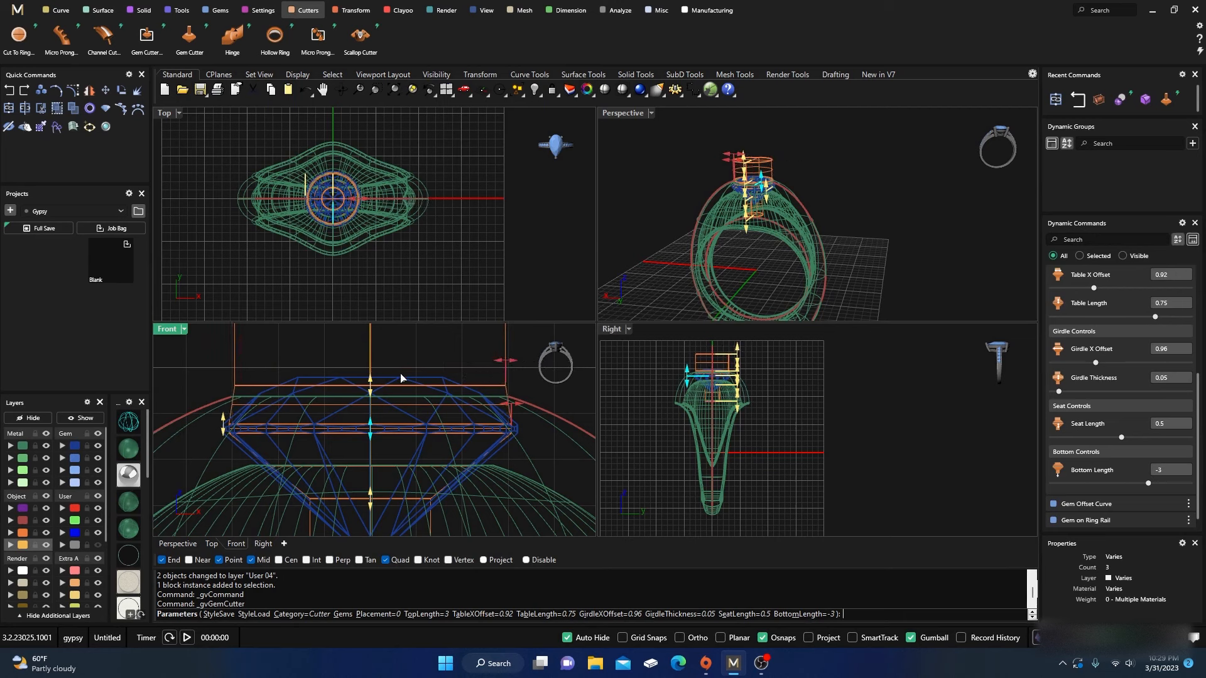
Set the gem cutter's Table Length to 1, Seat Length to 0.13 and Bottom Length to -5.09.
{"action": "left_click_drag", "start_coordinate": [373, 387], "coordinate": [381, 365]}
{"action": "scroll", "coordinate": [381, 367], "scroll_direction": "down", "scroll_amount": 5}
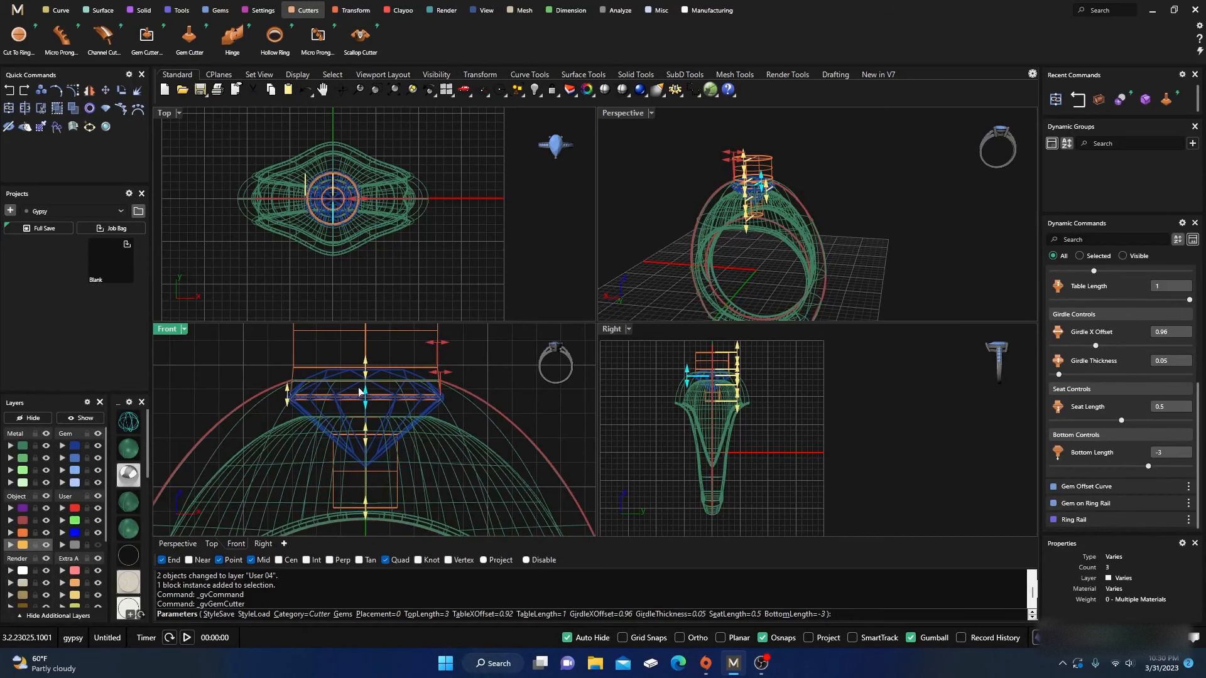
{"action": "left_click_drag", "start_coordinate": [367, 438], "coordinate": [376, 412]}
{"action": "left_click_drag", "start_coordinate": [365, 490], "coordinate": [361, 534]}
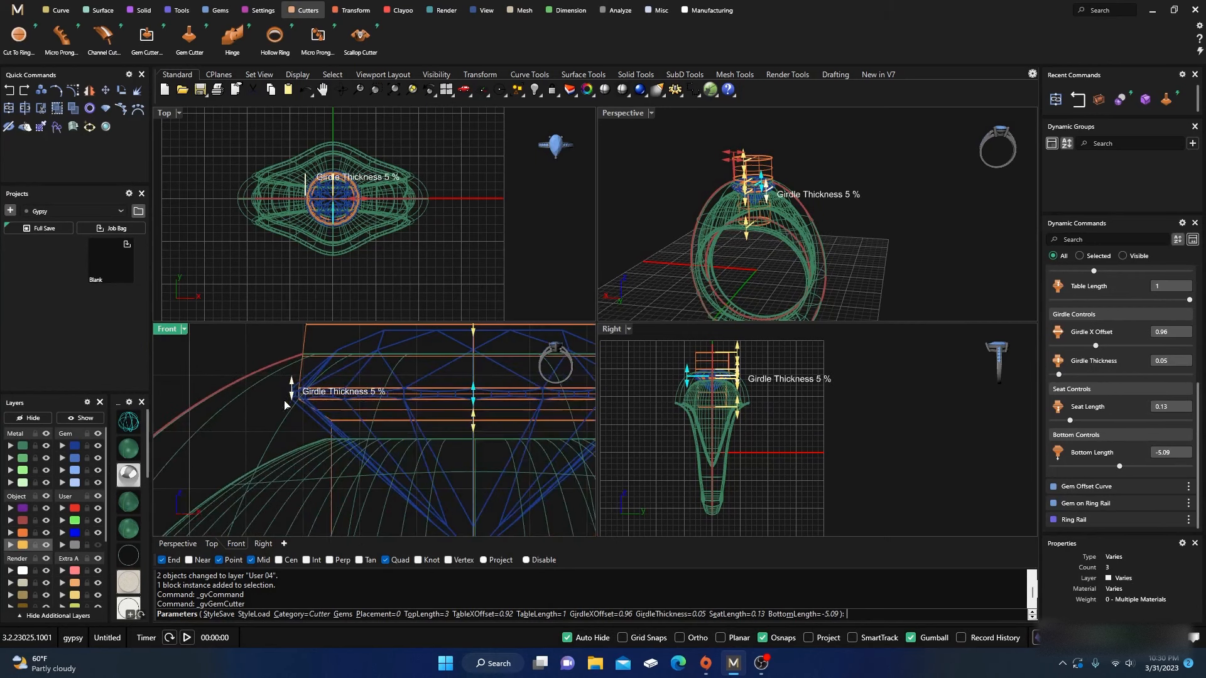
Reduce the gem cutter's Girdle Thickness to 0.03.
{"action": "scroll", "coordinate": [288, 409], "scroll_direction": "up", "scroll_amount": 5}
{"action": "left_click_drag", "start_coordinate": [292, 387], "coordinate": [297, 392]}
{"action": "scroll", "coordinate": [298, 392], "scroll_direction": "down", "scroll_amount": 5}
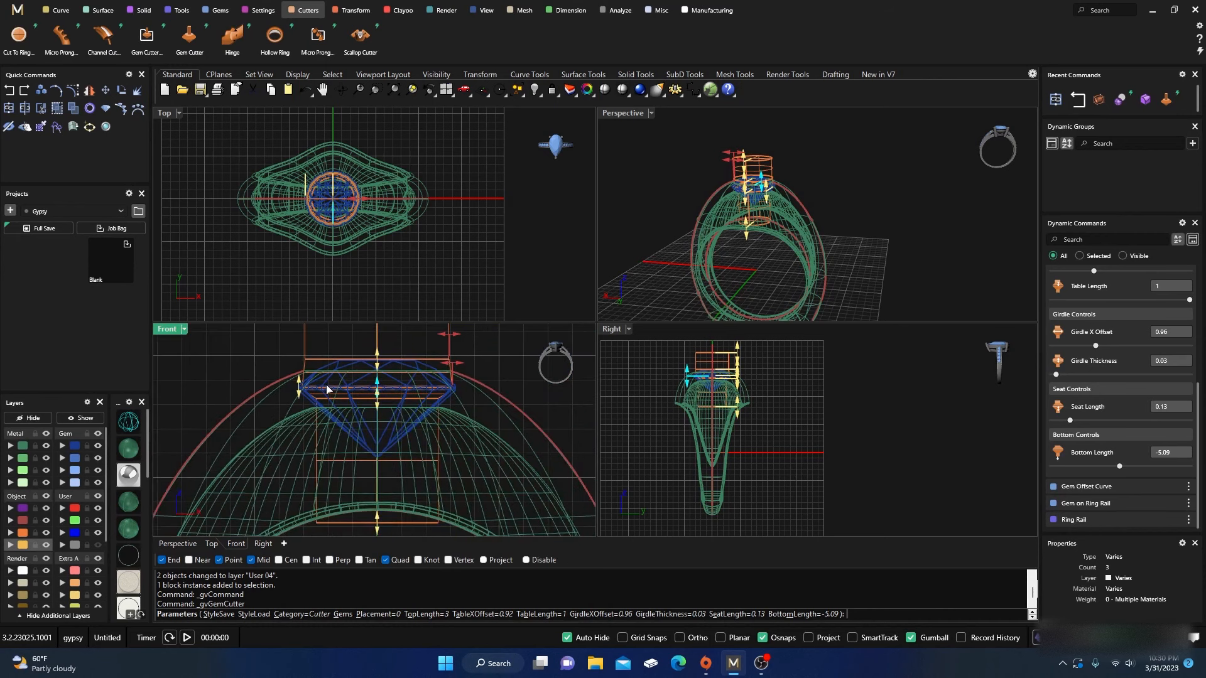
Accept the gem cutter settings and enlarge the Perspective view to inspect the cutter on the ring.
{"action": "scroll", "coordinate": [441, 385], "scroll_direction": "up", "scroll_amount": 4}
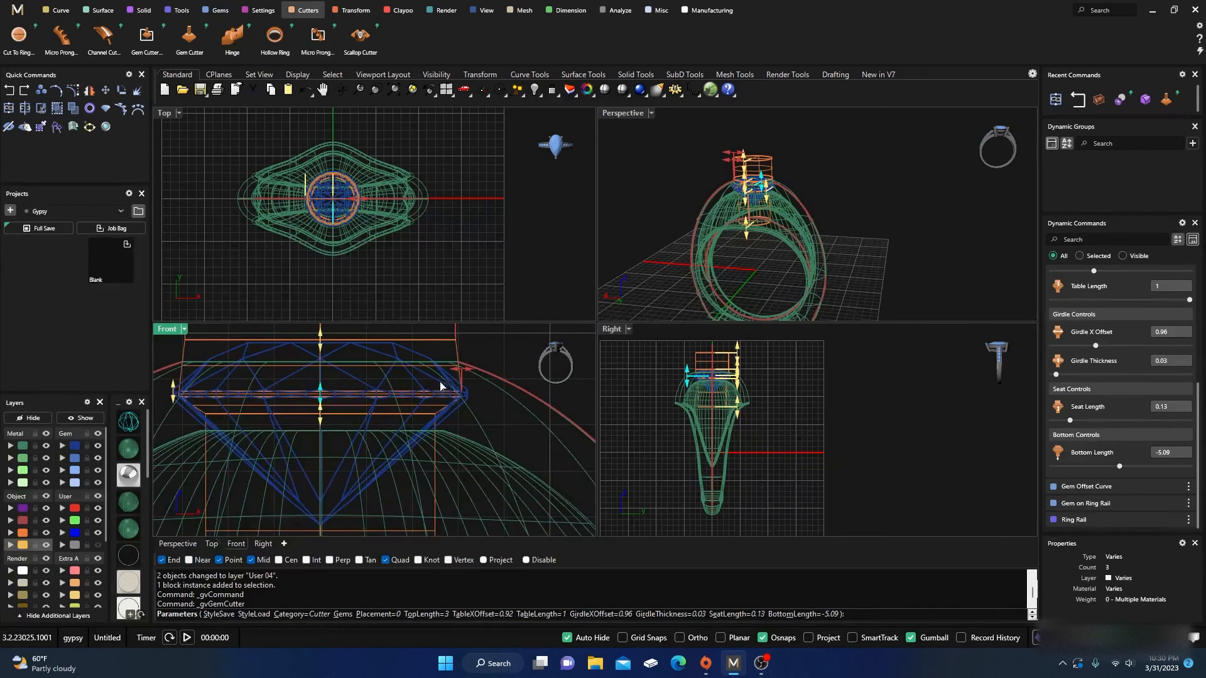
{"action": "scroll", "coordinate": [441, 386], "scroll_direction": "down", "scroll_amount": 3}
{"action": "key", "text": "Return"}
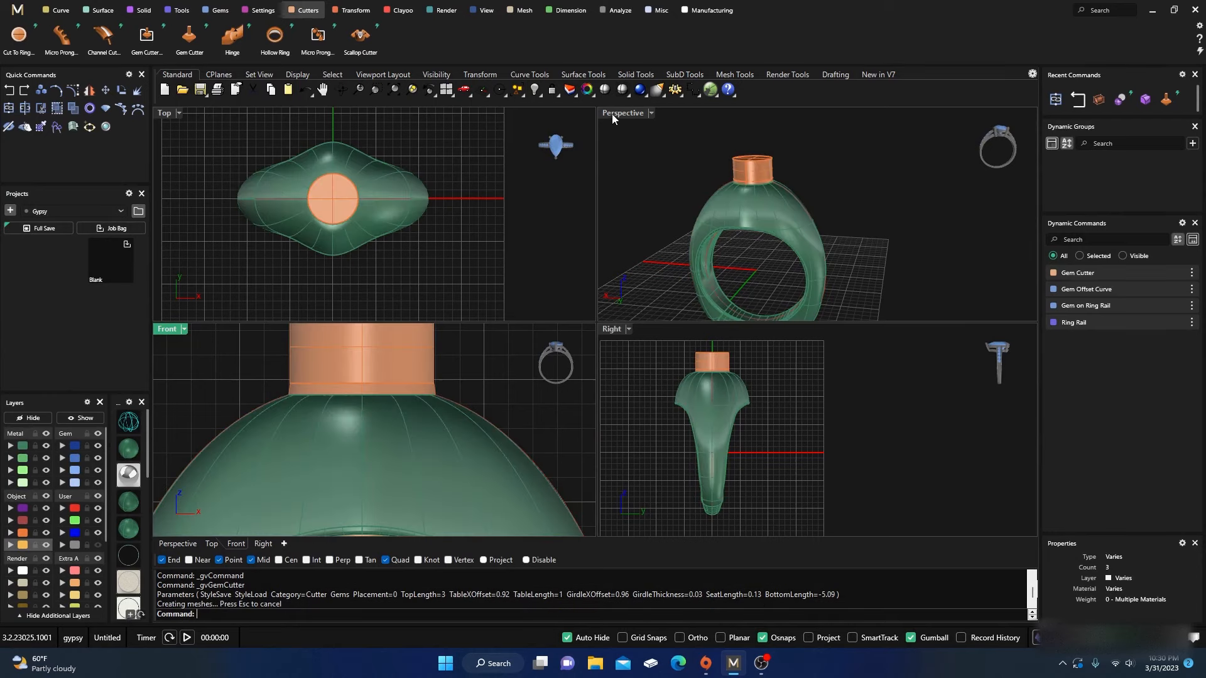
{"action": "double_click", "coordinate": [613, 118]}
{"action": "right_click_drag", "start_coordinate": [614, 118], "coordinate": [599, 225]}
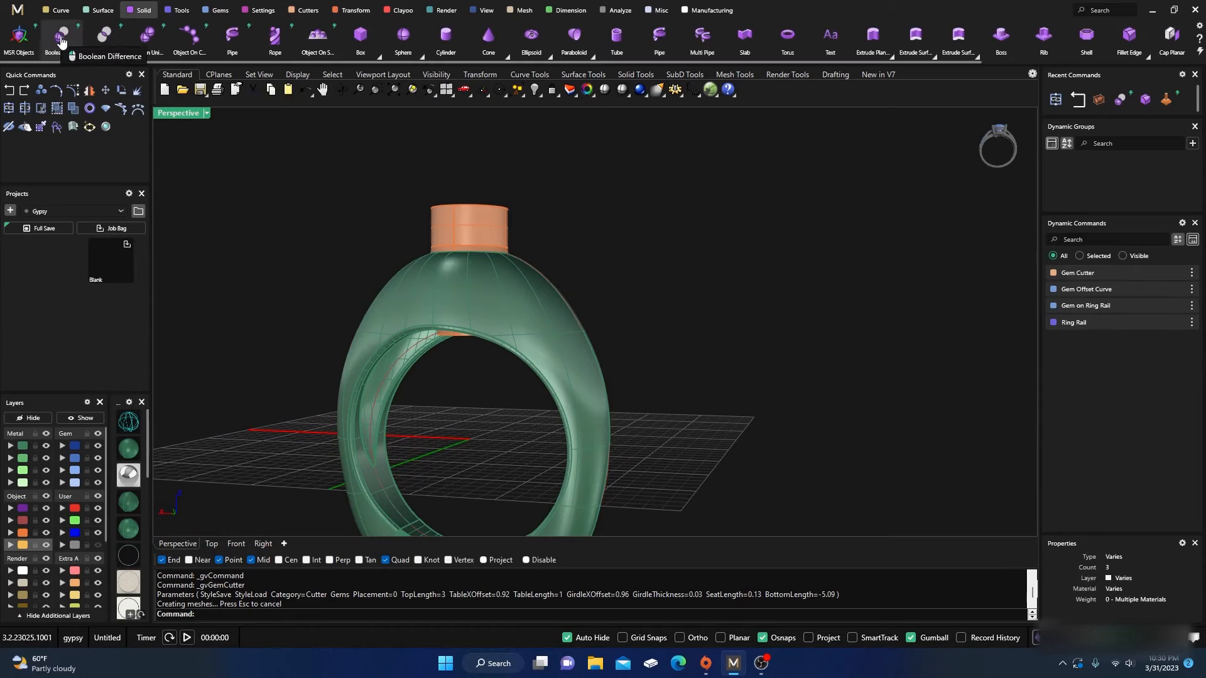
Subtract the gem cutter from the ring body with Boolean Difference.
{"action": "left_click", "coordinate": [60, 34]}
{"action": "left_click", "coordinate": [394, 308]}
{"action": "key", "text": "Return"}
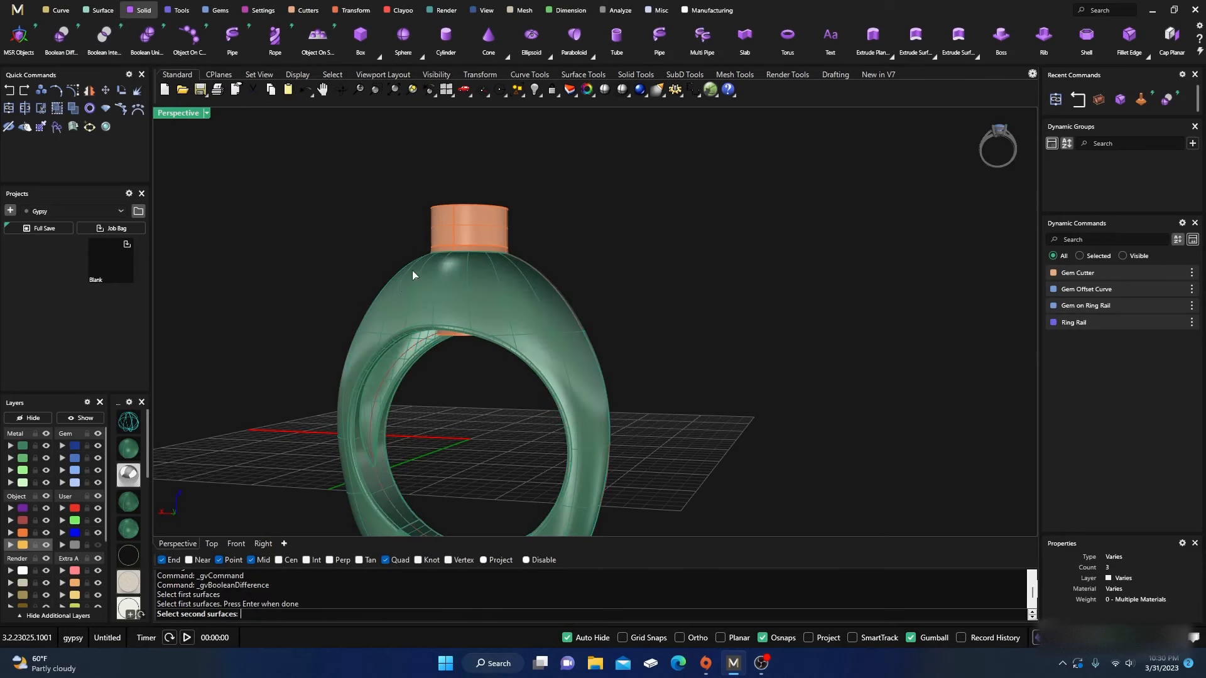
{"action": "left_click", "coordinate": [465, 207]}
{"action": "key", "text": "Return"}
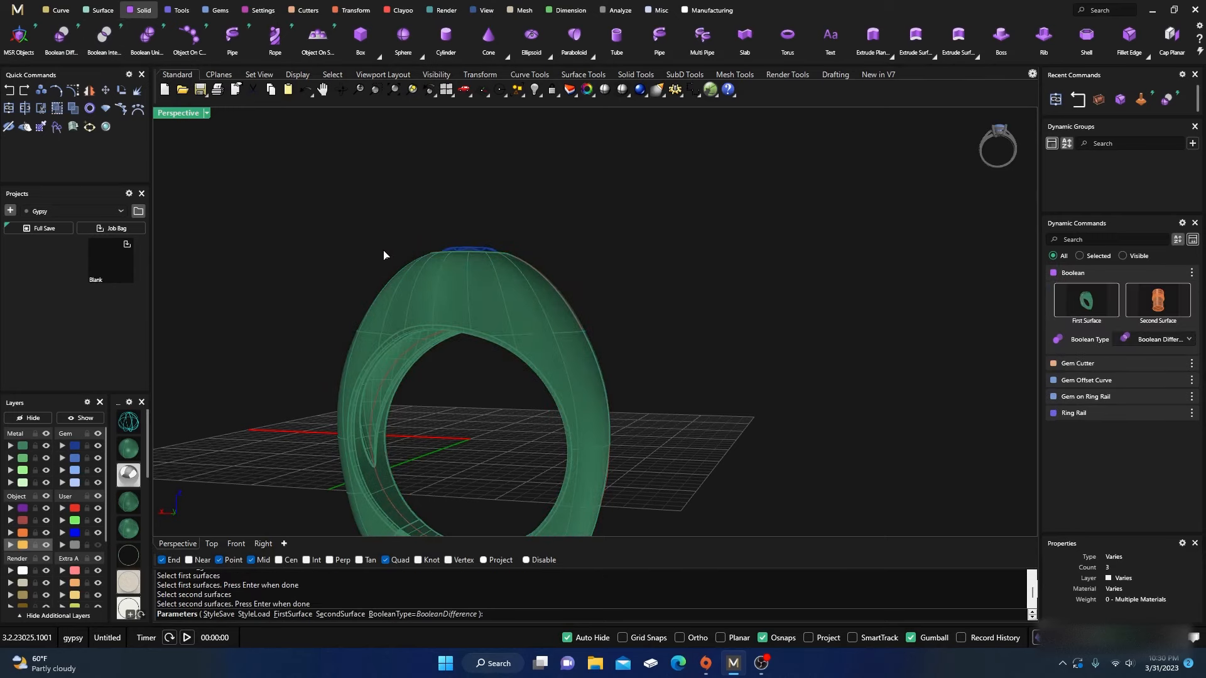
Delete the extra ring polysurface overlapping the Boolean result, keeping the cut ring.
{"action": "left_click", "coordinate": [394, 290]}
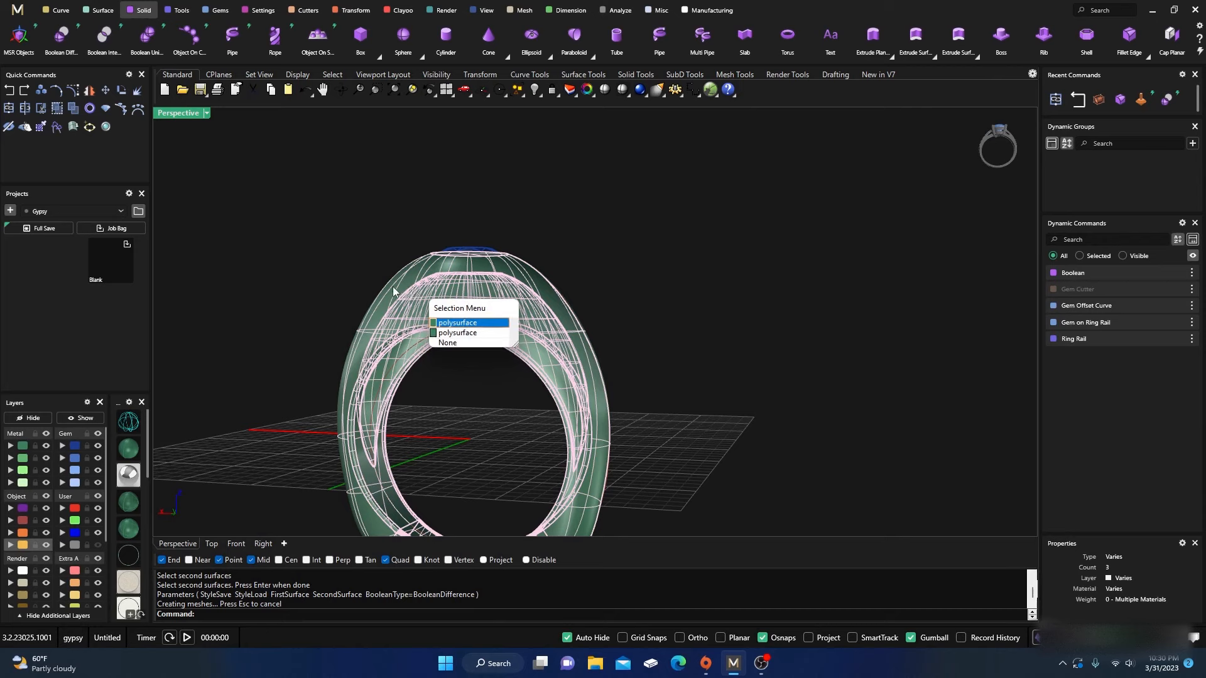
{"action": "left_click", "coordinate": [452, 332]}
{"action": "key", "text": "Delete"}
{"action": "left_click", "coordinate": [484, 290]}
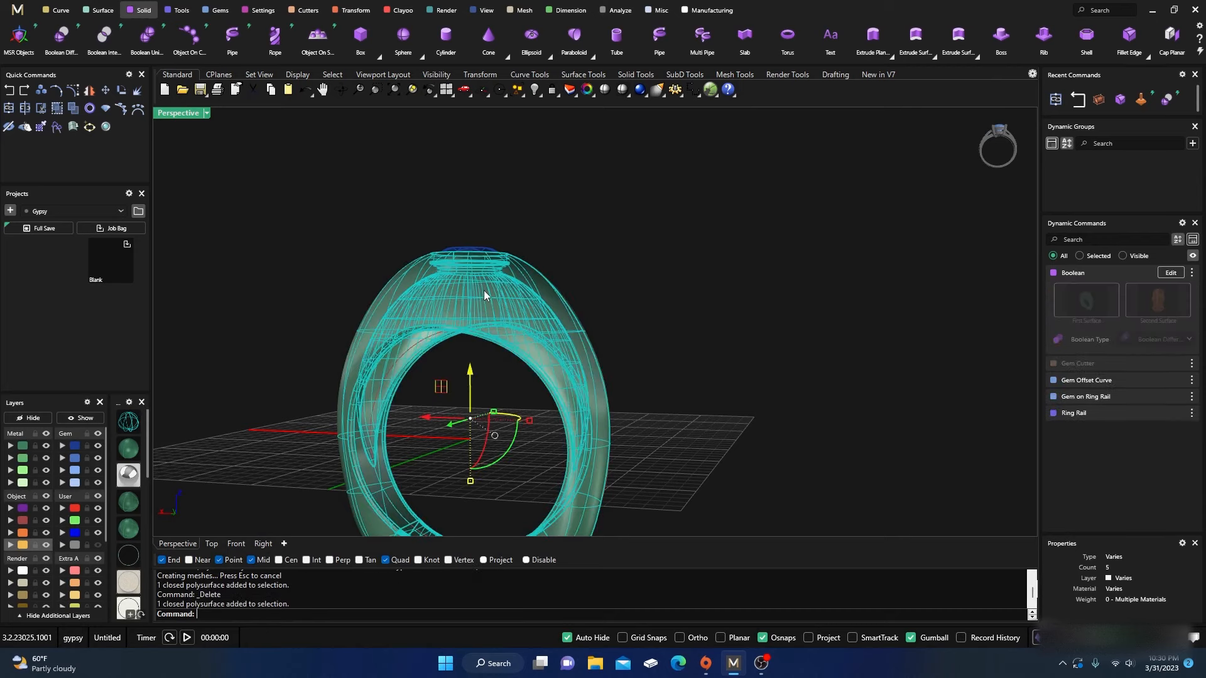
{"action": "right_click_drag", "start_coordinate": [484, 290], "coordinate": [370, 281]}
{"action": "left_click", "coordinate": [354, 240]}
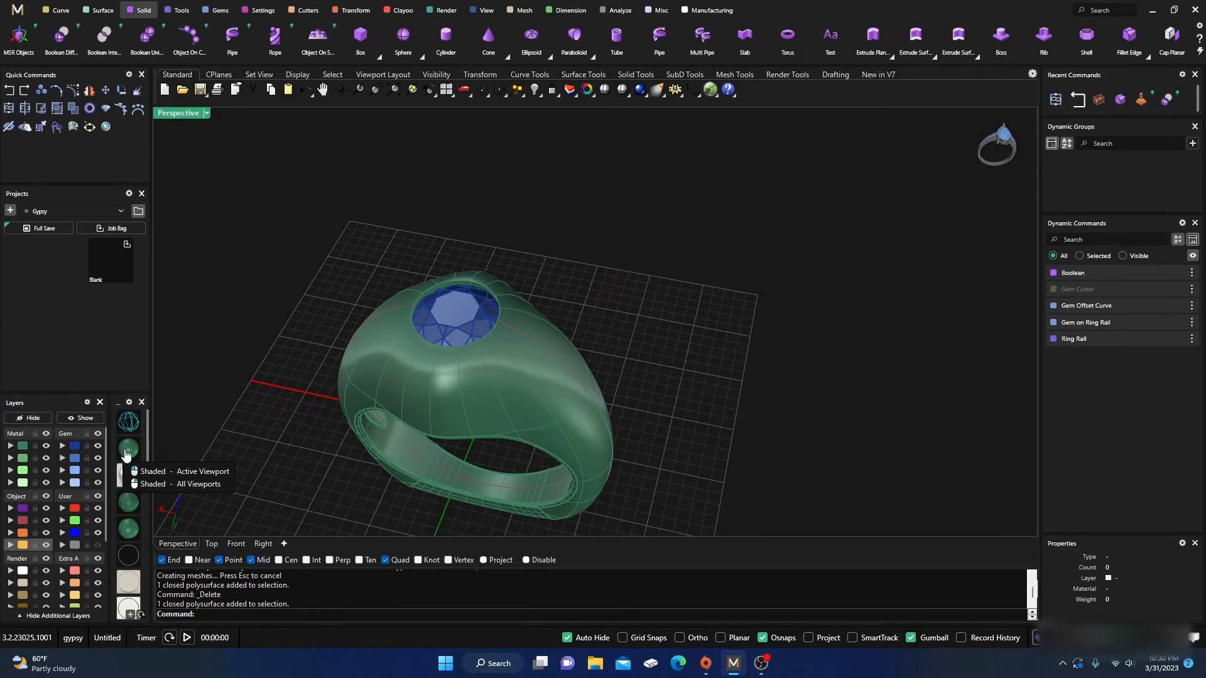
Examine the cut ring and how the round gem sits in its opening.
{"action": "right_click_drag", "start_coordinate": [273, 437], "coordinate": [304, 358]}
{"action": "left_click", "coordinate": [578, 295]}
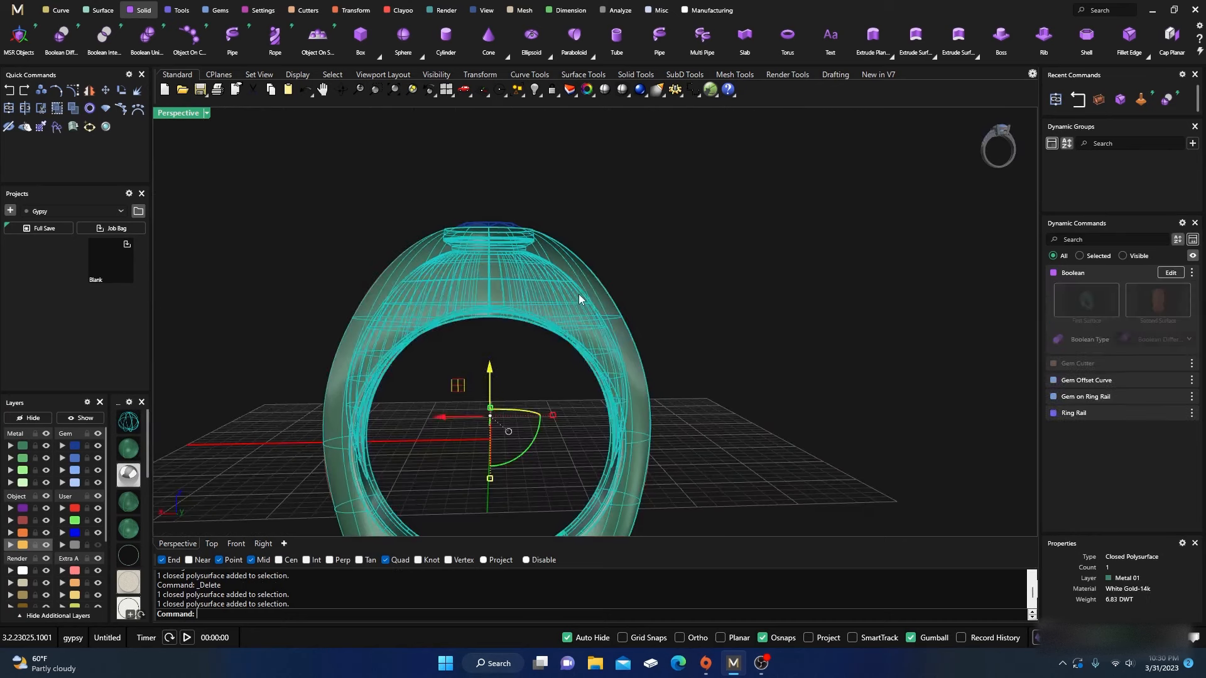
{"action": "left_click", "coordinate": [677, 254]}
{"action": "right_click_drag", "start_coordinate": [677, 254], "coordinate": [529, 275]}
{"action": "scroll", "coordinate": [565, 270], "scroll_direction": "down", "scroll_amount": 3}
{"action": "scroll", "coordinate": [529, 276], "scroll_direction": "up", "scroll_amount": 5}
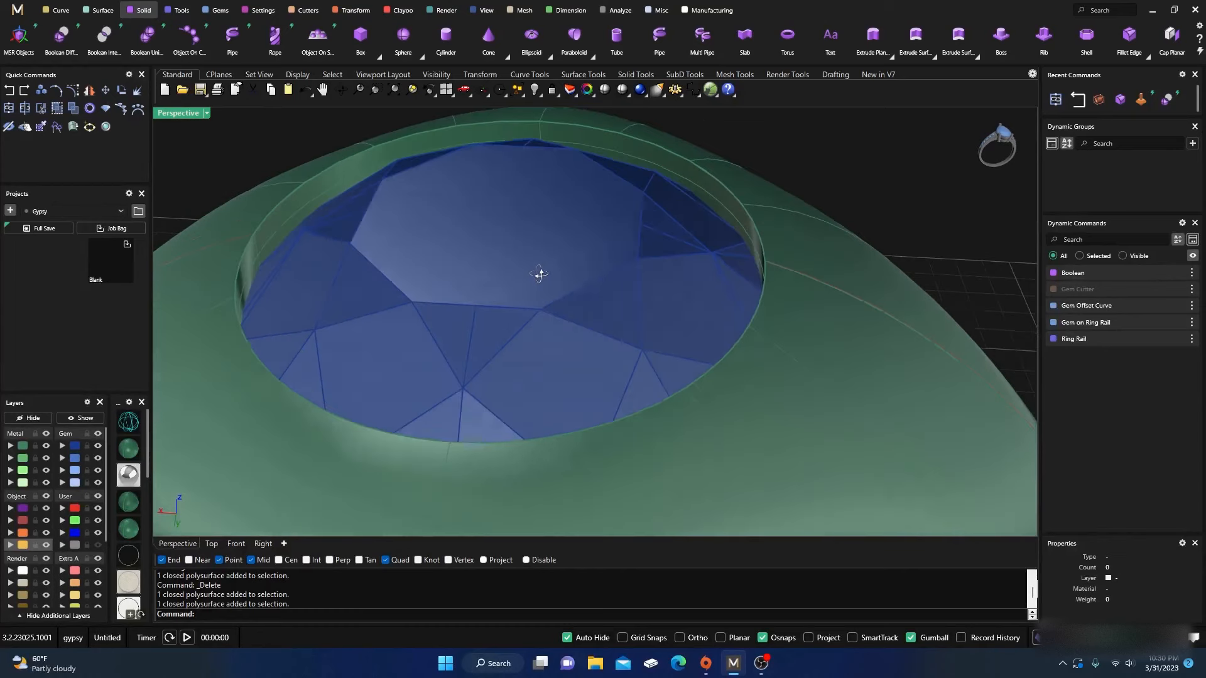
{"action": "scroll", "coordinate": [537, 275], "scroll_direction": "down", "scroll_amount": 5}
{"action": "right_click_drag", "start_coordinate": [537, 276], "coordinate": [524, 300]}
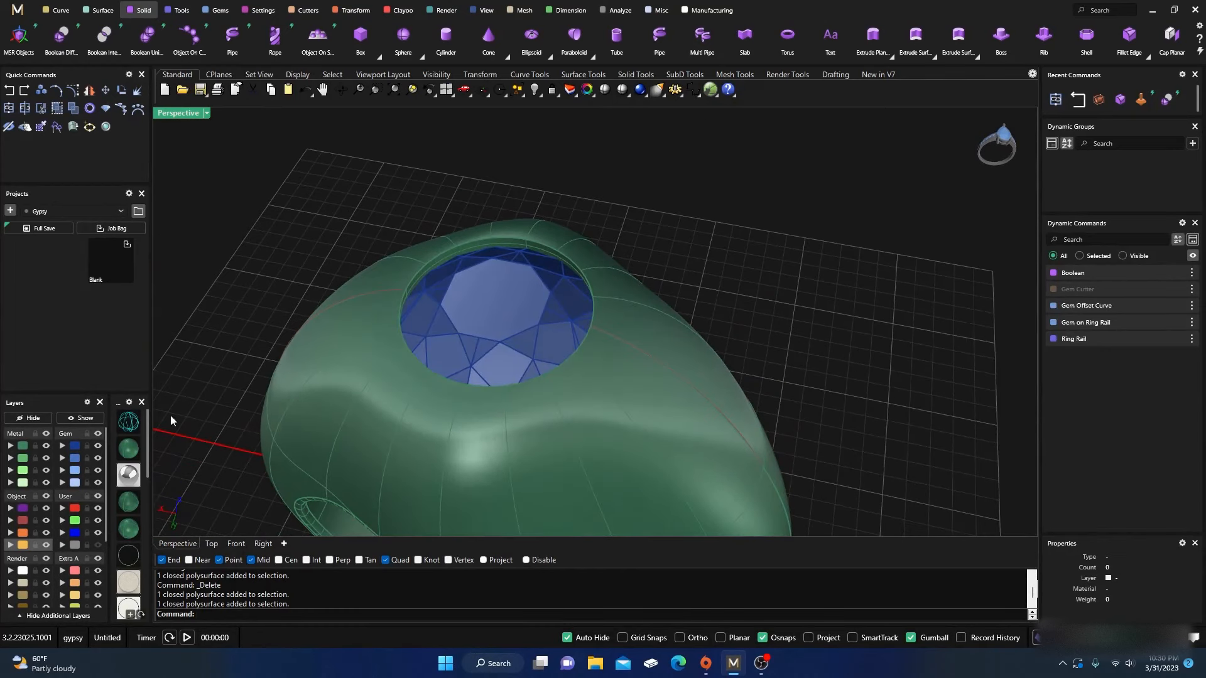
Hide the first gem layer to expose the seat cut into the ring.
{"action": "left_click", "coordinate": [97, 446]}
{"action": "scroll", "coordinate": [449, 301], "scroll_direction": "up", "scroll_amount": 6}
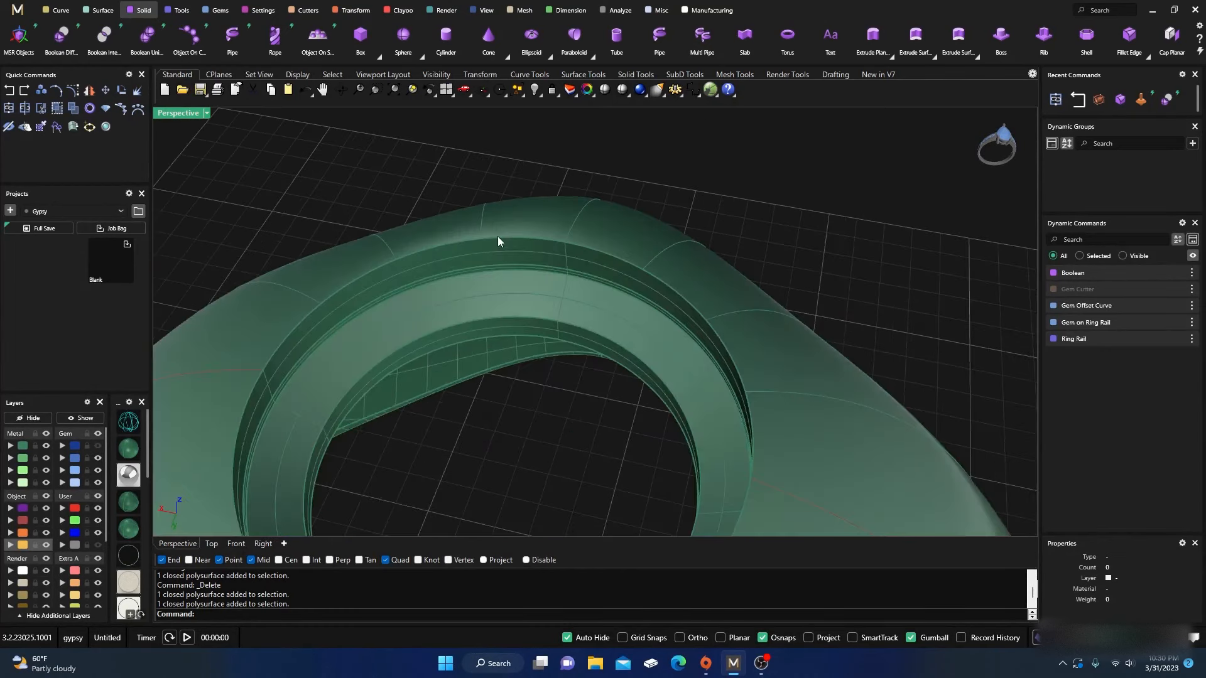
{"action": "scroll", "coordinate": [522, 290], "scroll_direction": "down", "scroll_amount": 4}
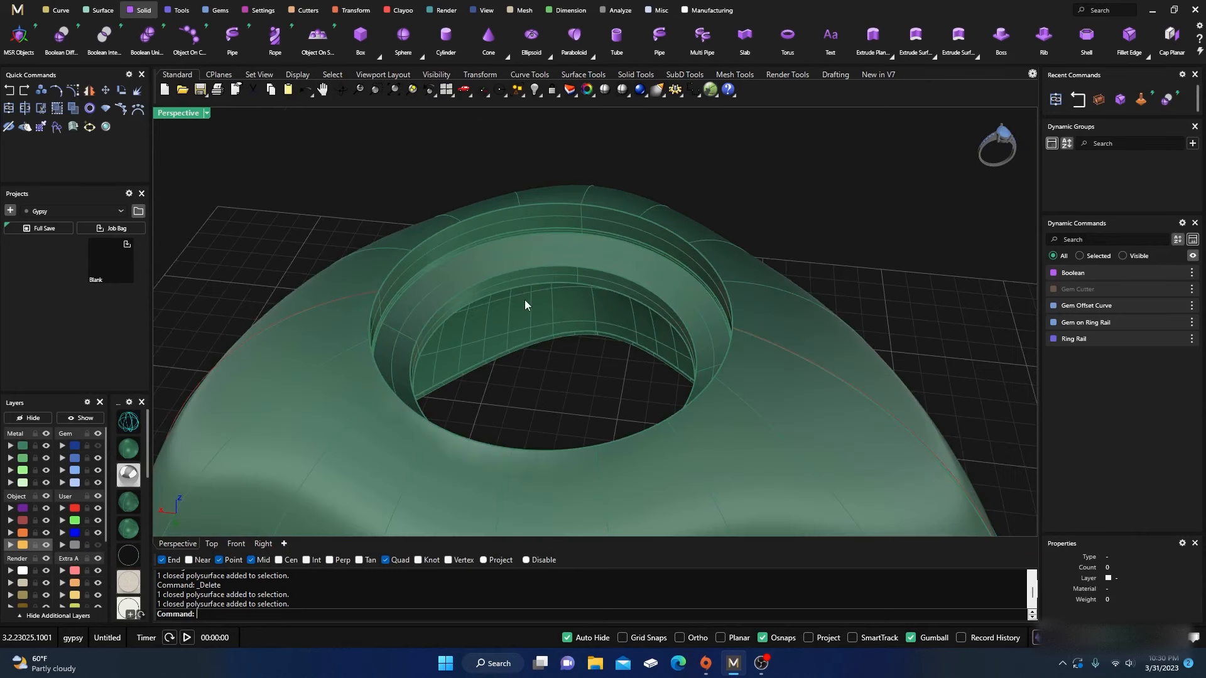
{"action": "right_click_drag", "start_coordinate": [528, 302], "coordinate": [493, 275]}
{"action": "scroll", "coordinate": [331, 187], "scroll_direction": "up", "scroll_amount": 3}
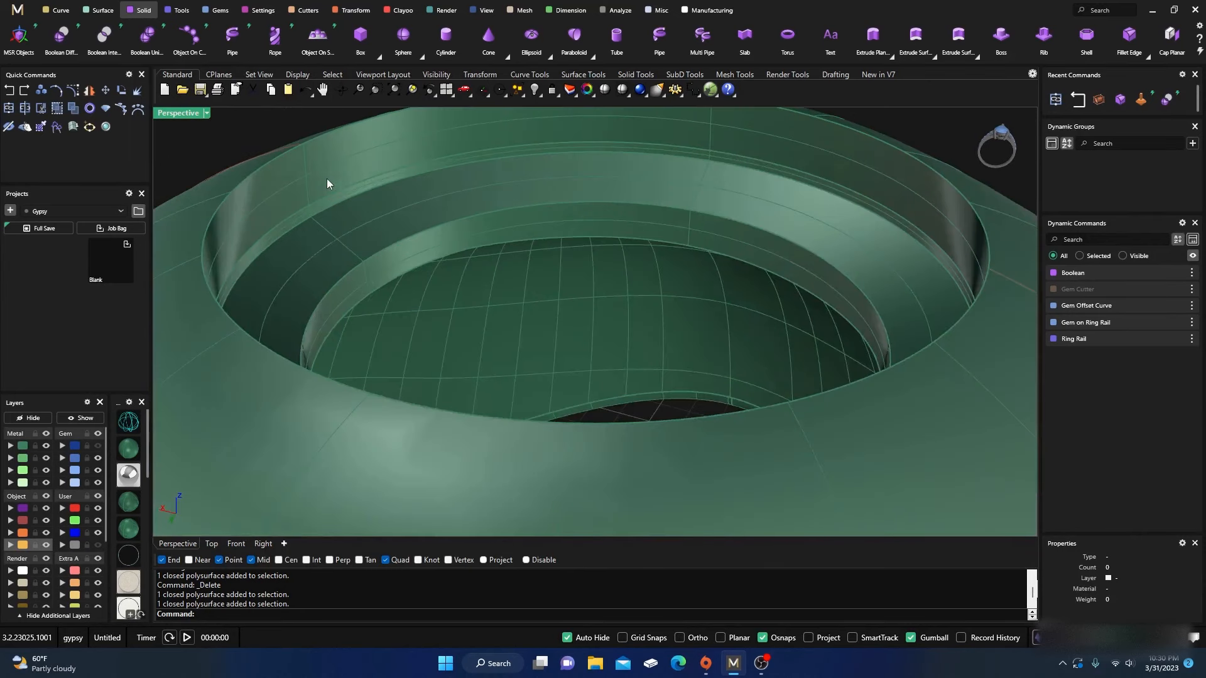
Explode the ring polysurface and delete the vertical wall surface between the opening's rim and the gem seat.
{"action": "left_click", "coordinate": [327, 178]}
{"action": "left_click", "coordinate": [137, 92]}
{"action": "scroll", "coordinate": [565, 301], "scroll_direction": "down", "scroll_amount": 3}
{"action": "right_click_drag", "start_coordinate": [565, 282], "coordinate": [562, 314]}
{"action": "left_click", "coordinate": [559, 182]}
{"action": "key", "text": "Delete"}
Select all remaining Metal 01 surfaces of the ring and join them into one polysurface.
{"action": "right_click", "coordinate": [20, 446]}
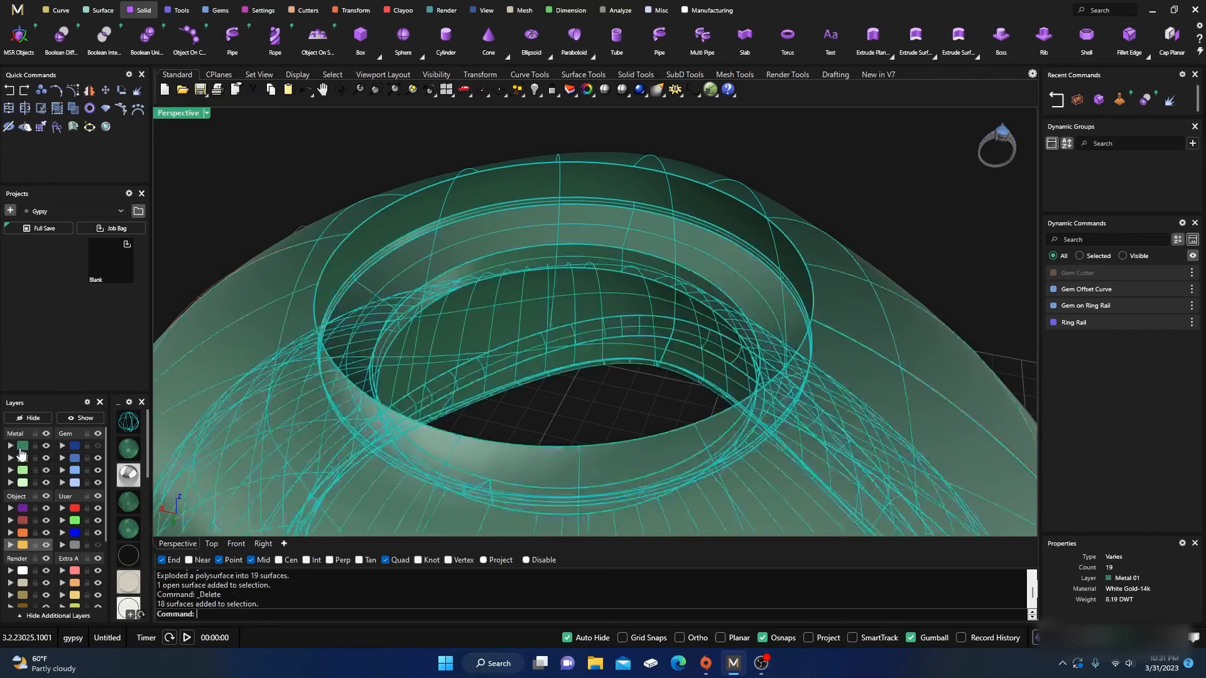
{"action": "left_click", "coordinate": [9, 110]}
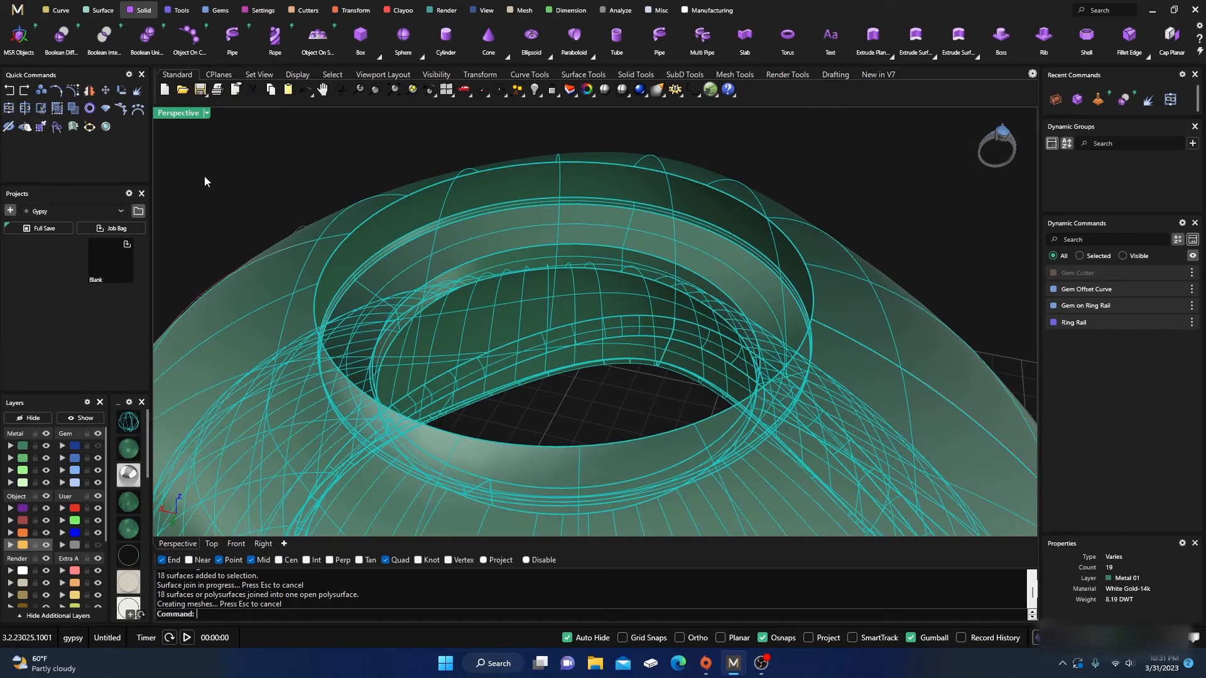
{"action": "left_click", "coordinate": [374, 157]}
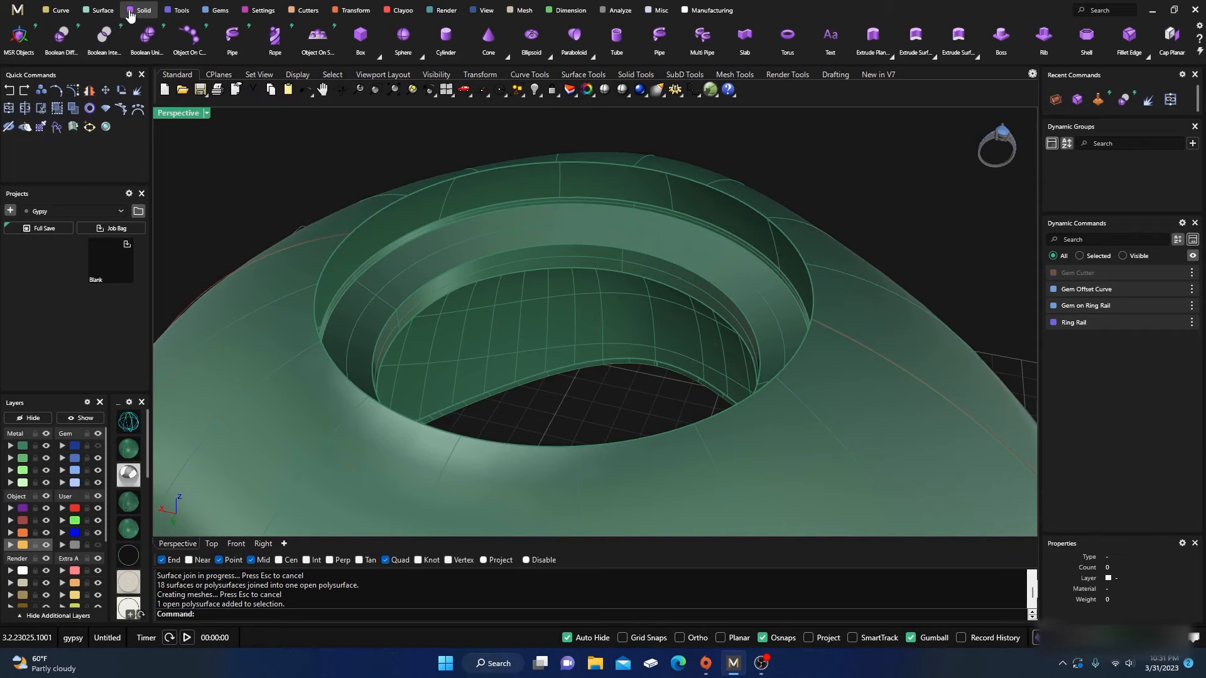
Try a Blend surface from the opening's outer rim edge to the gem seat's upper edge, accepting the seam points.
{"action": "left_click", "coordinate": [101, 11]}
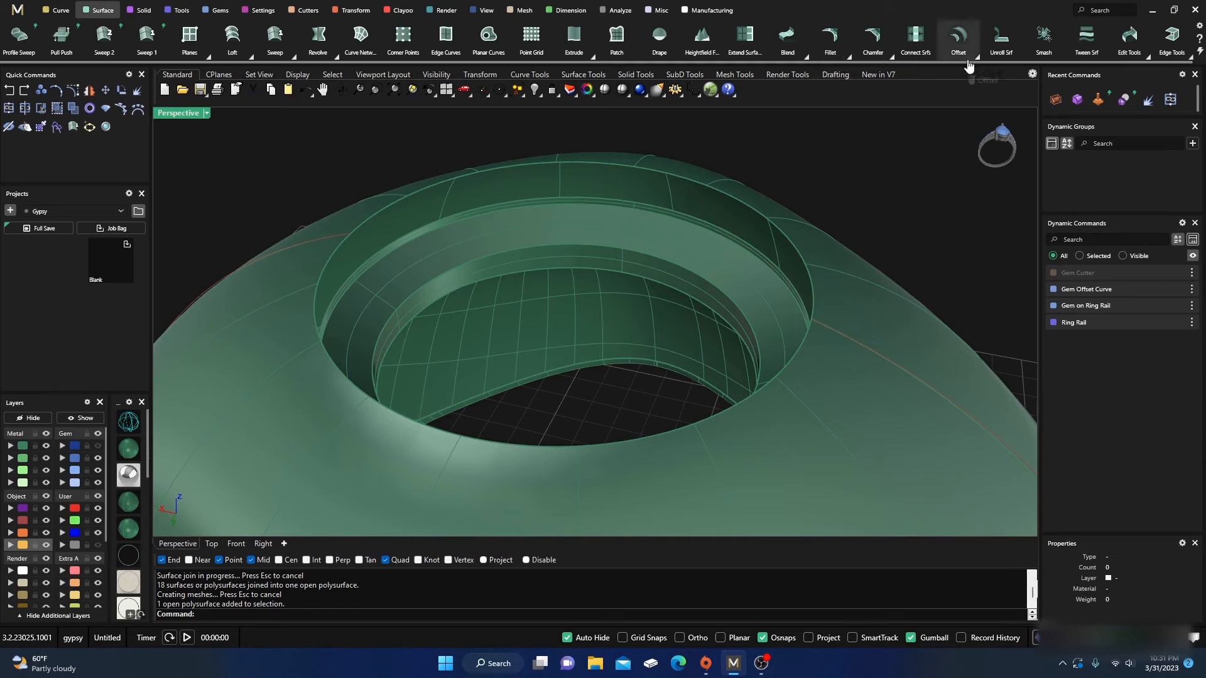
{"action": "left_click", "coordinate": [803, 54]}
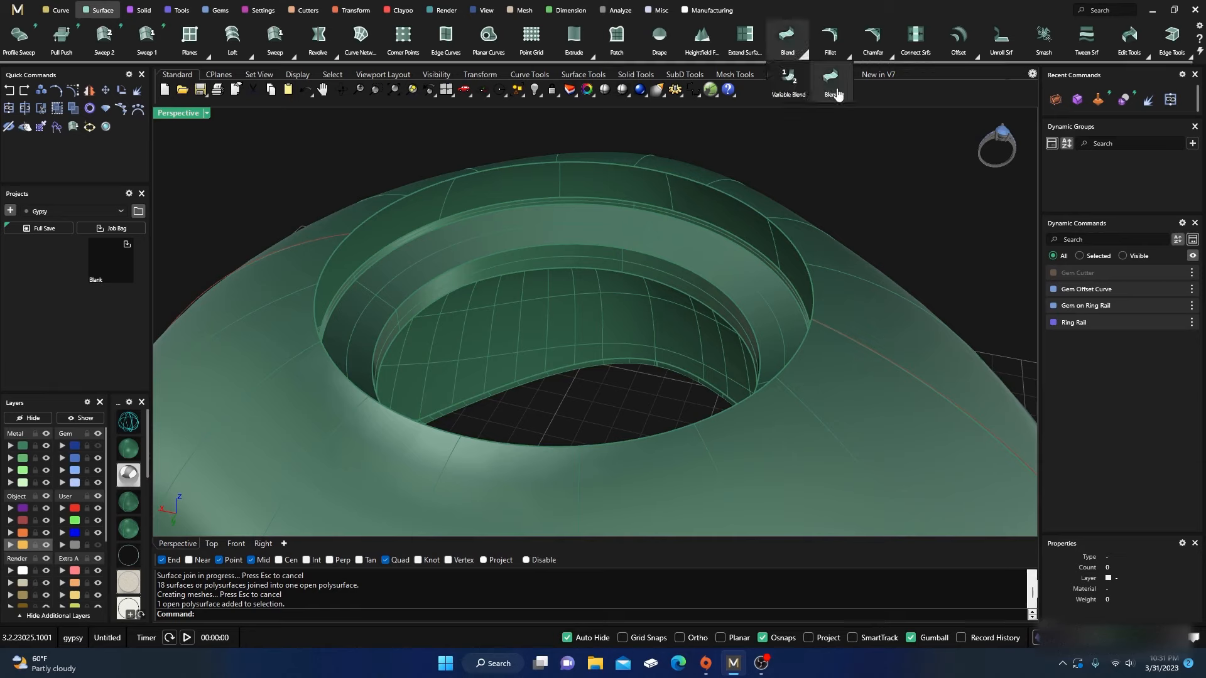
{"action": "left_click", "coordinate": [831, 78]}
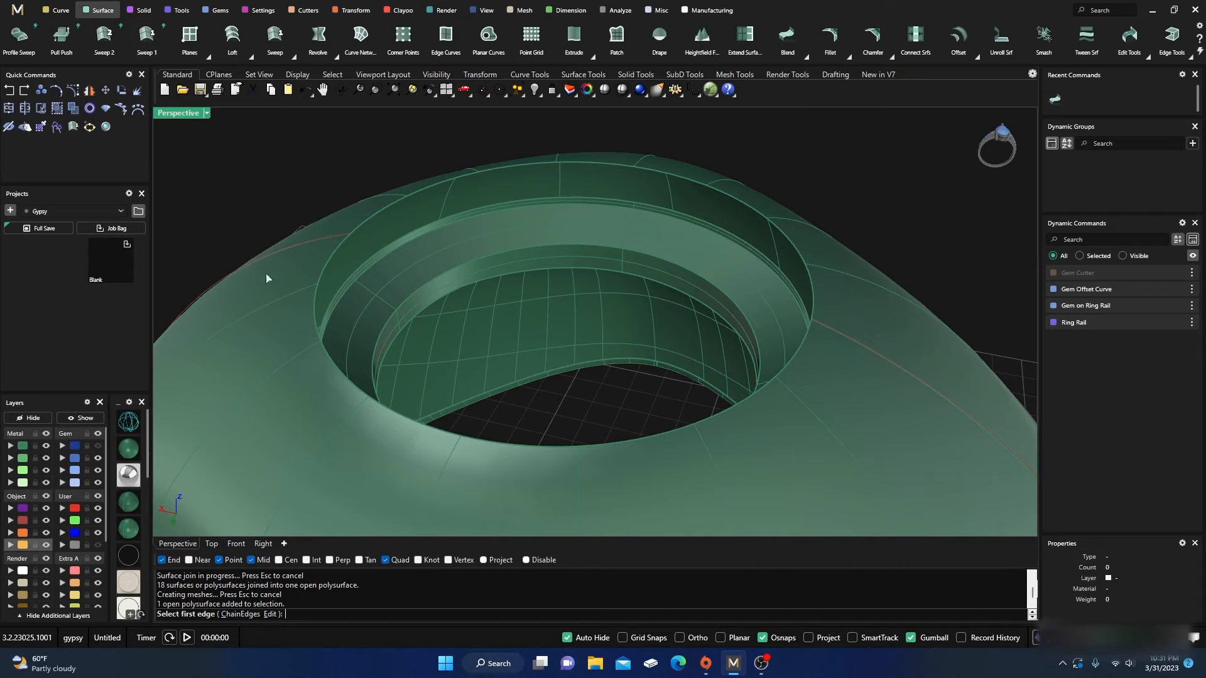
{"action": "left_click", "coordinate": [387, 206]}
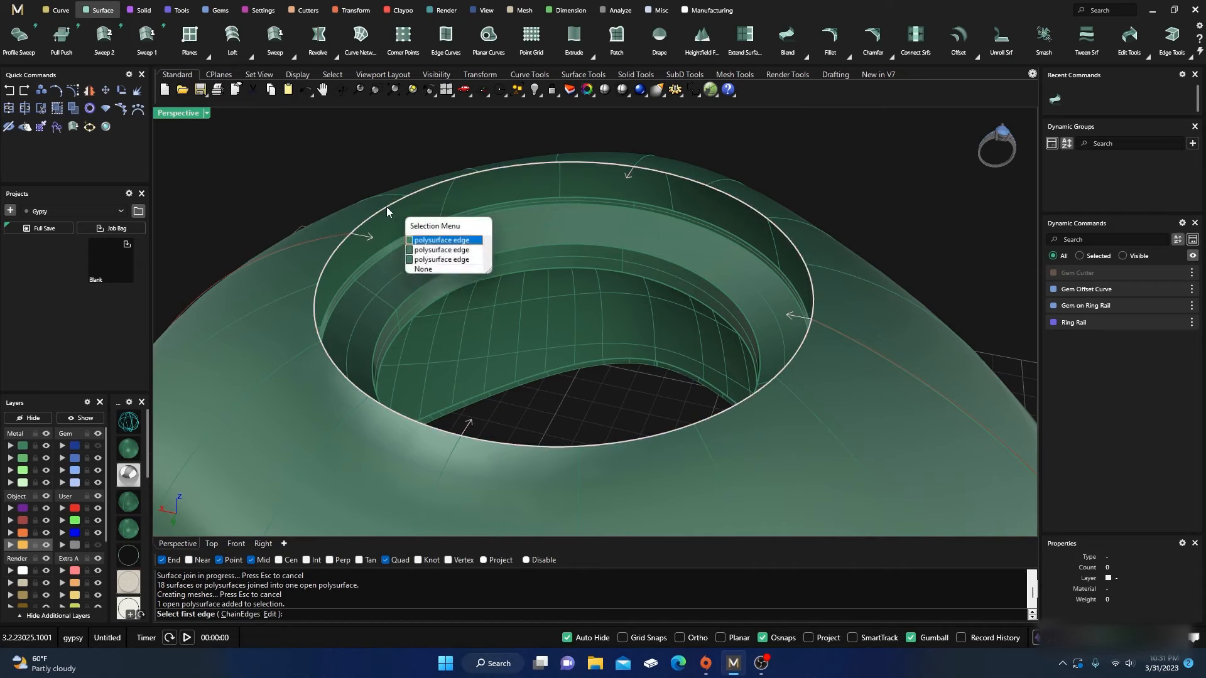
{"action": "left_click", "coordinate": [424, 244]}
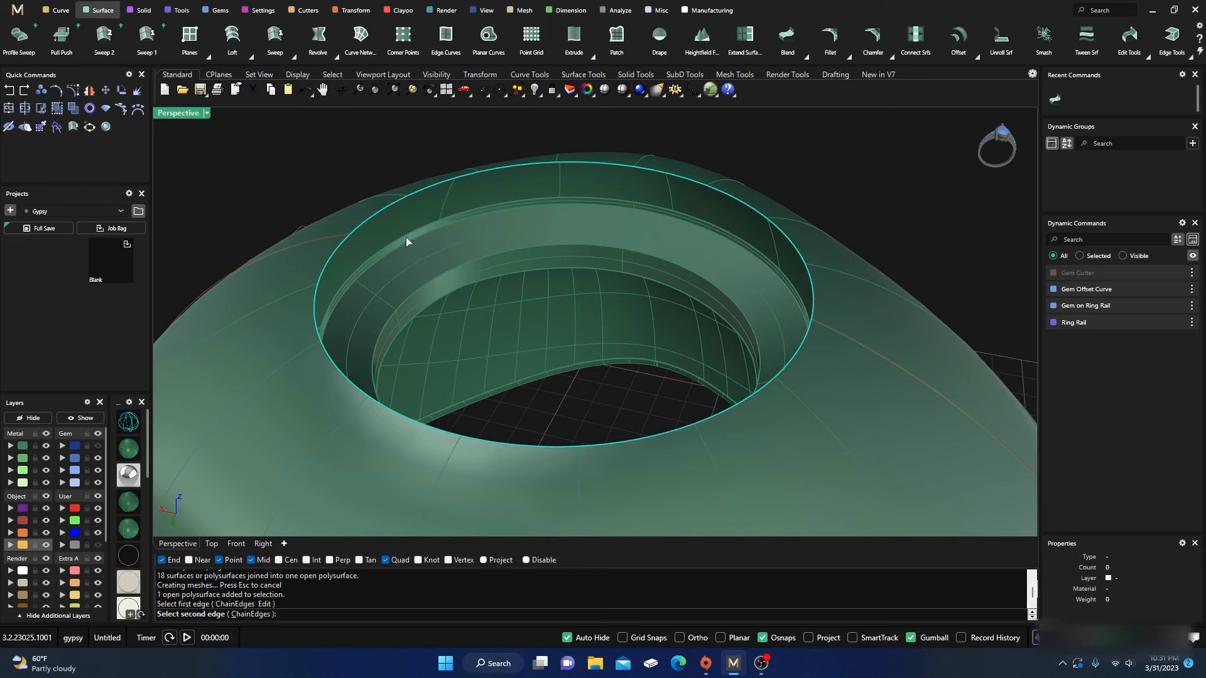
{"action": "left_click", "coordinate": [784, 278]}
{"action": "right_click_drag", "start_coordinate": [729, 301], "coordinate": [657, 309]}
{"action": "right_click", "coordinate": [726, 304]}
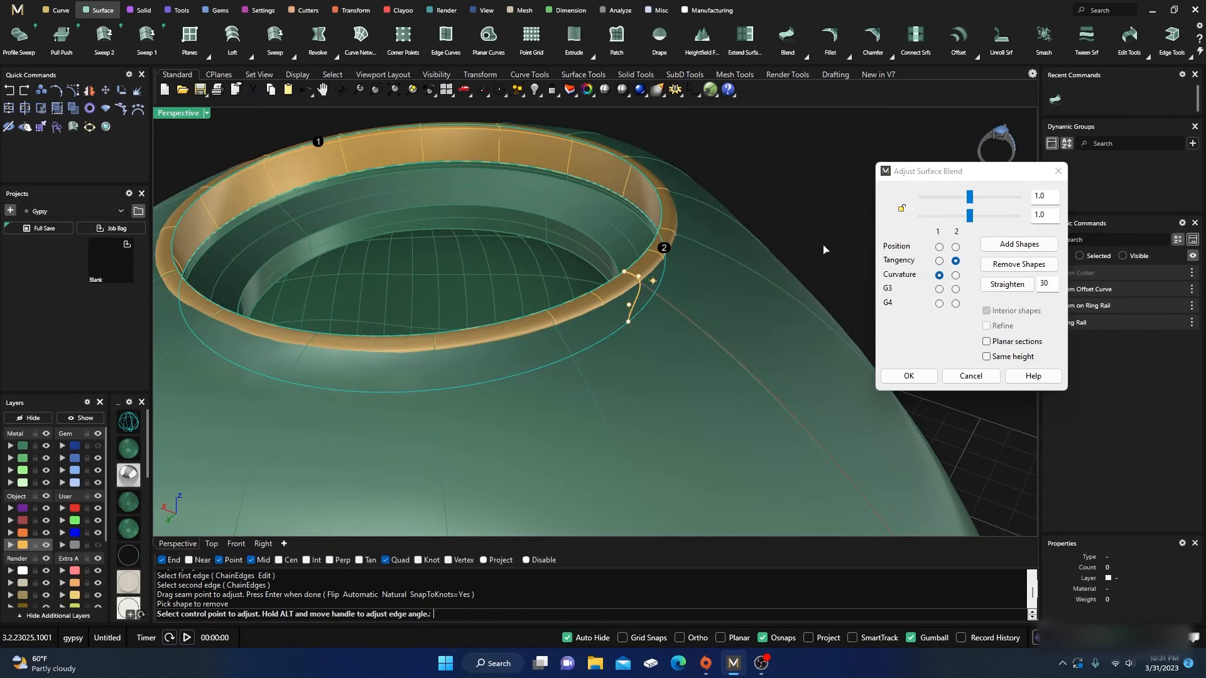
Try tangency and curvature continuity on both blend edges, with both bulge values reduced to 0.25 and linked.
{"action": "left_click_drag", "start_coordinate": [969, 215], "coordinate": [907, 209]}
{"action": "right_click_drag", "start_coordinate": [673, 177], "coordinate": [873, 252]}
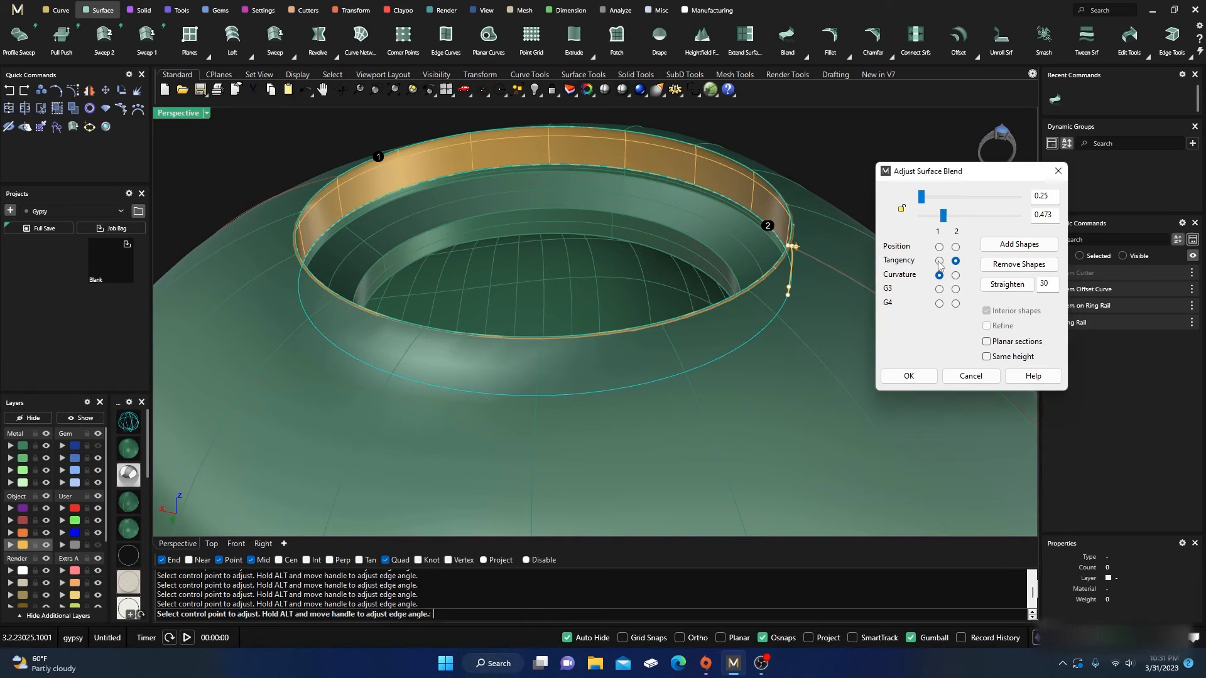
{"action": "left_click", "coordinate": [939, 262]}
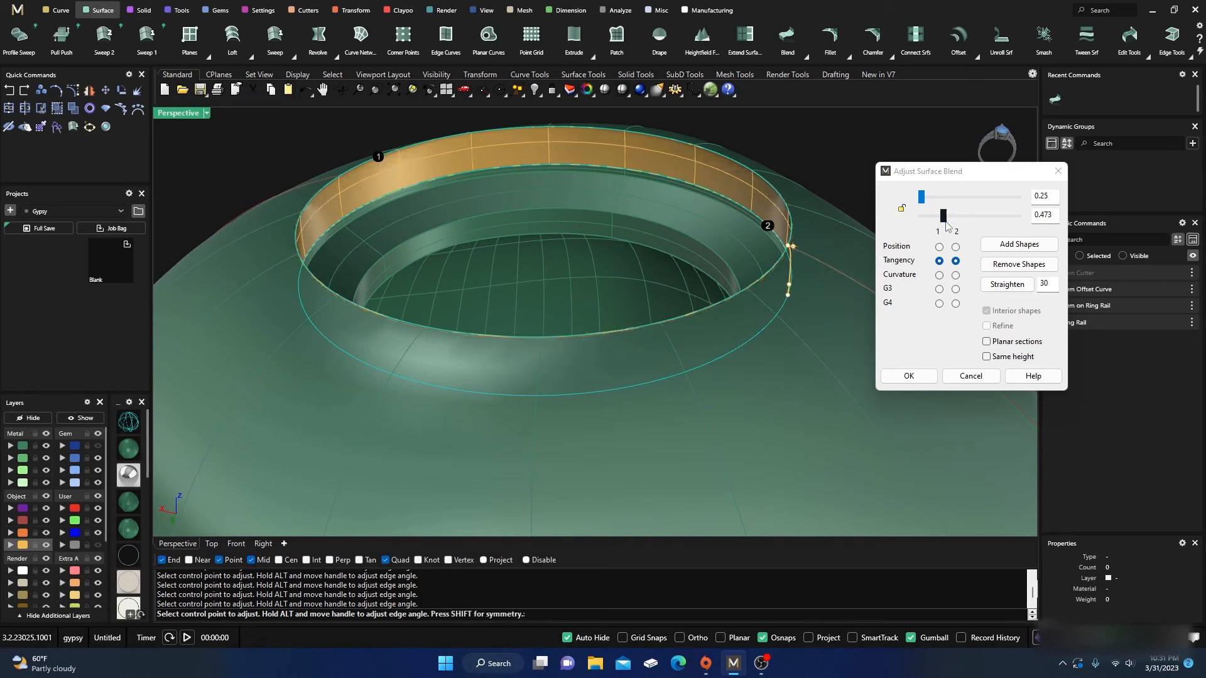
{"action": "left_click_drag", "start_coordinate": [947, 224], "coordinate": [891, 227]}
{"action": "left_click", "coordinate": [901, 209]}
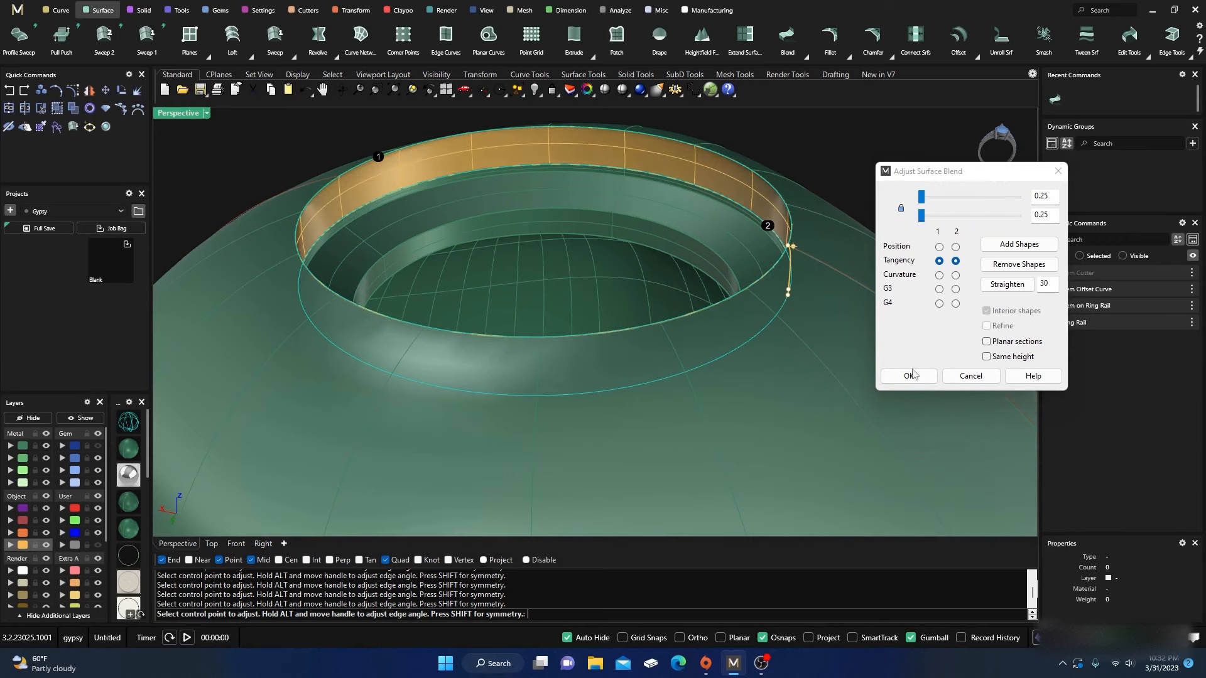
{"action": "left_click", "coordinate": [939, 275]}
{"action": "left_click", "coordinate": [955, 275]}
{"action": "left_click_drag", "start_coordinate": [922, 215], "coordinate": [948, 216]}
{"action": "key", "text": "Return"}
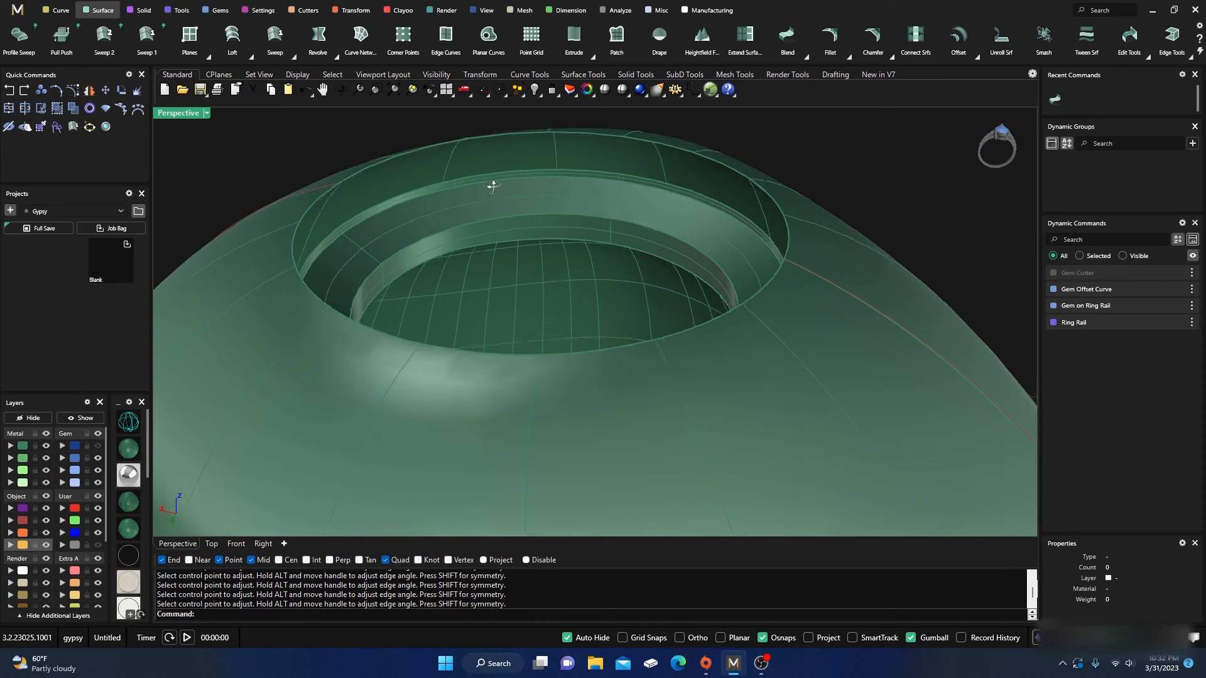
Try a Blend surface from the gem seat's upper edge to the opening's outer rim edge, accepting the default seam points.
{"action": "right_click_drag", "start_coordinate": [492, 183], "coordinate": [488, 226]}
{"action": "scroll", "coordinate": [490, 230], "scroll_direction": "up", "scroll_amount": 3}
{"action": "right_click_drag", "start_coordinate": [560, 284], "coordinate": [530, 272]}
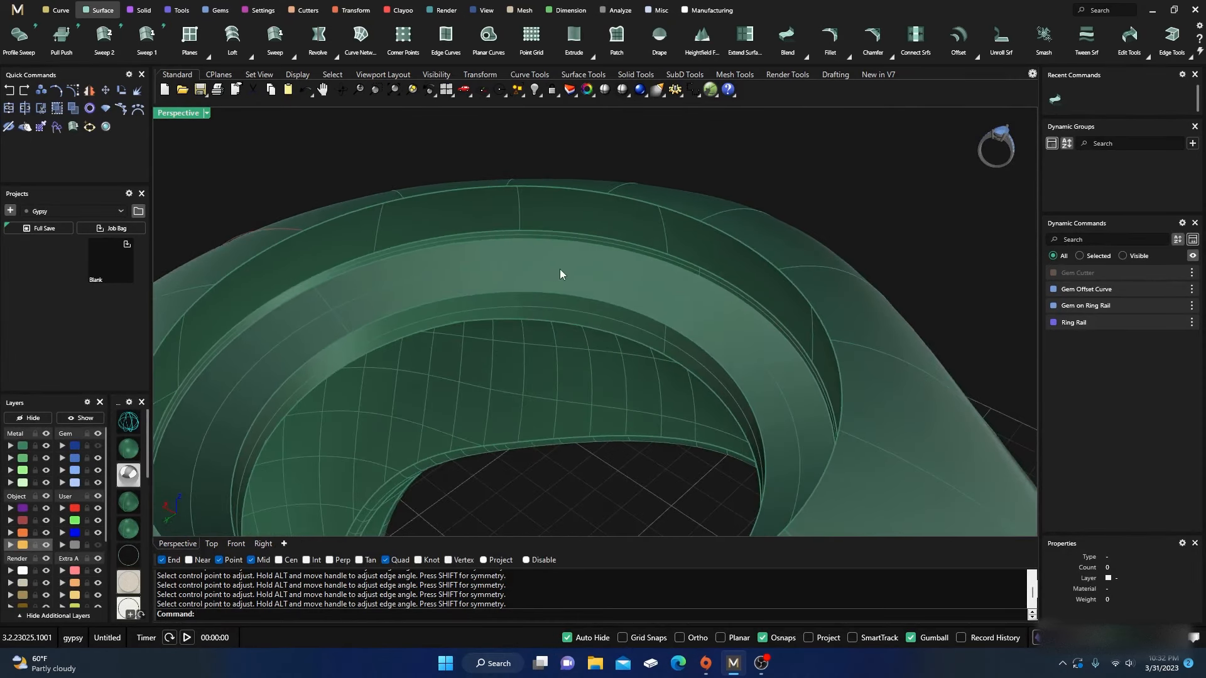
{"action": "scroll", "coordinate": [485, 220], "scroll_direction": "down", "scroll_amount": 3}
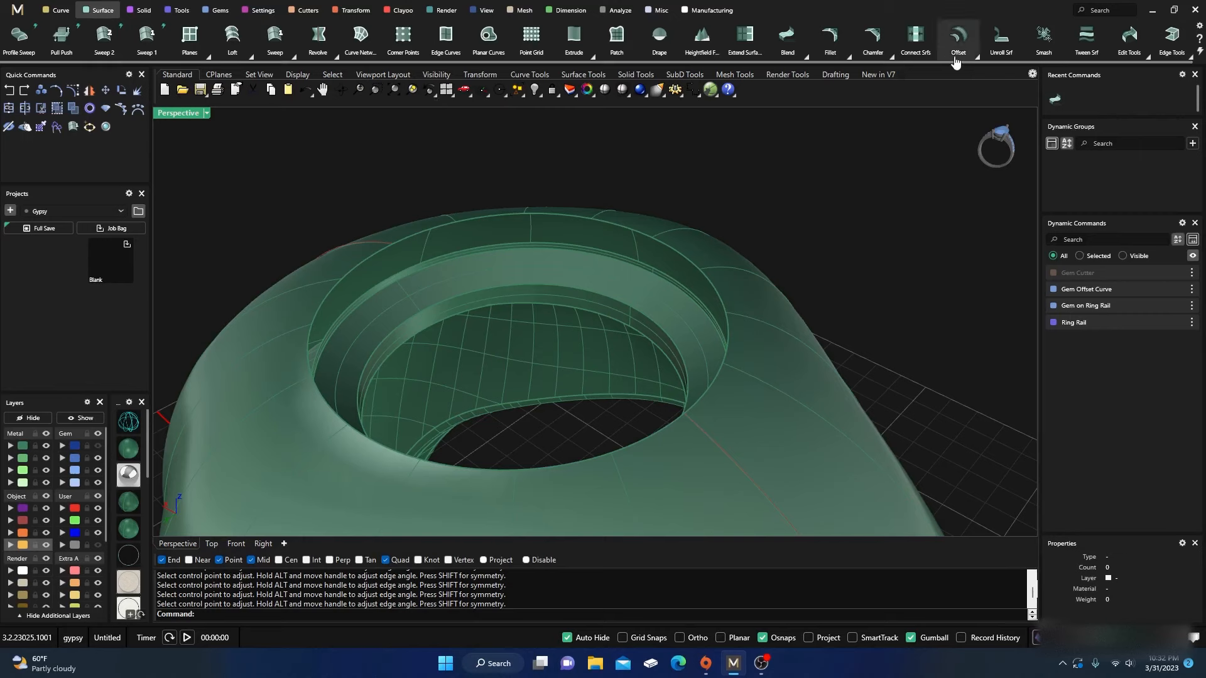
{"action": "left_click", "coordinate": [804, 55]}
{"action": "left_click", "coordinate": [828, 81]}
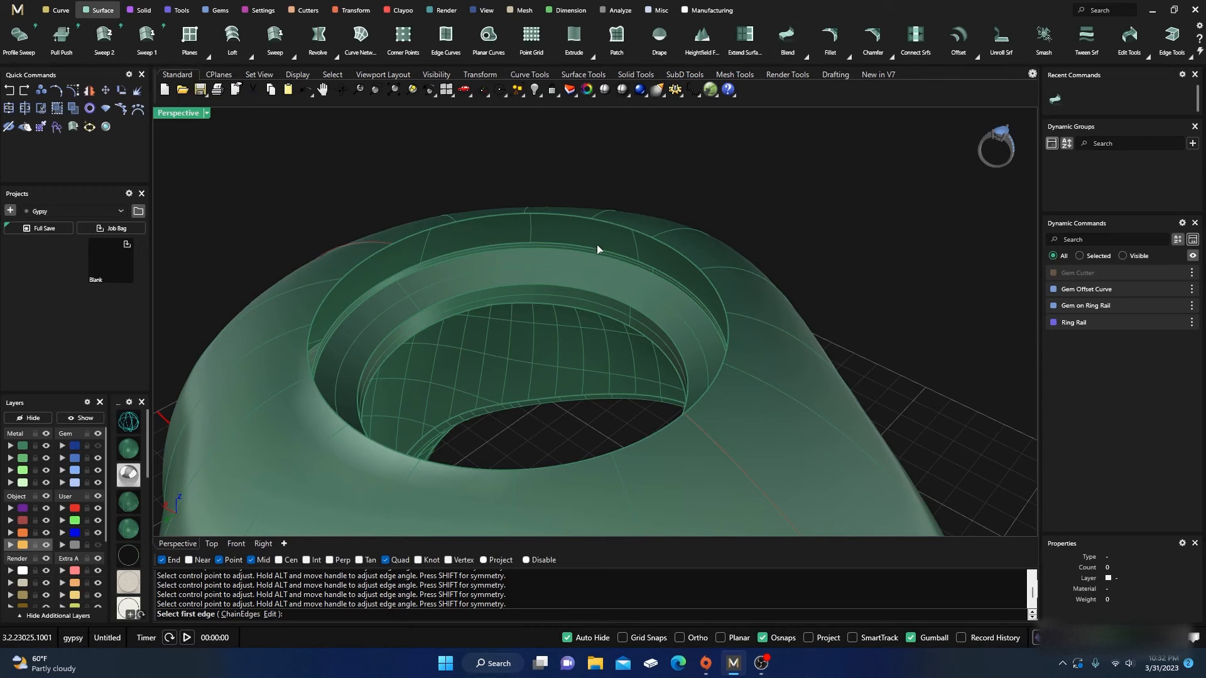
{"action": "right_click_drag", "start_coordinate": [598, 251], "coordinate": [565, 261]}
{"action": "scroll", "coordinate": [611, 235], "scroll_direction": "up", "scroll_amount": 3}
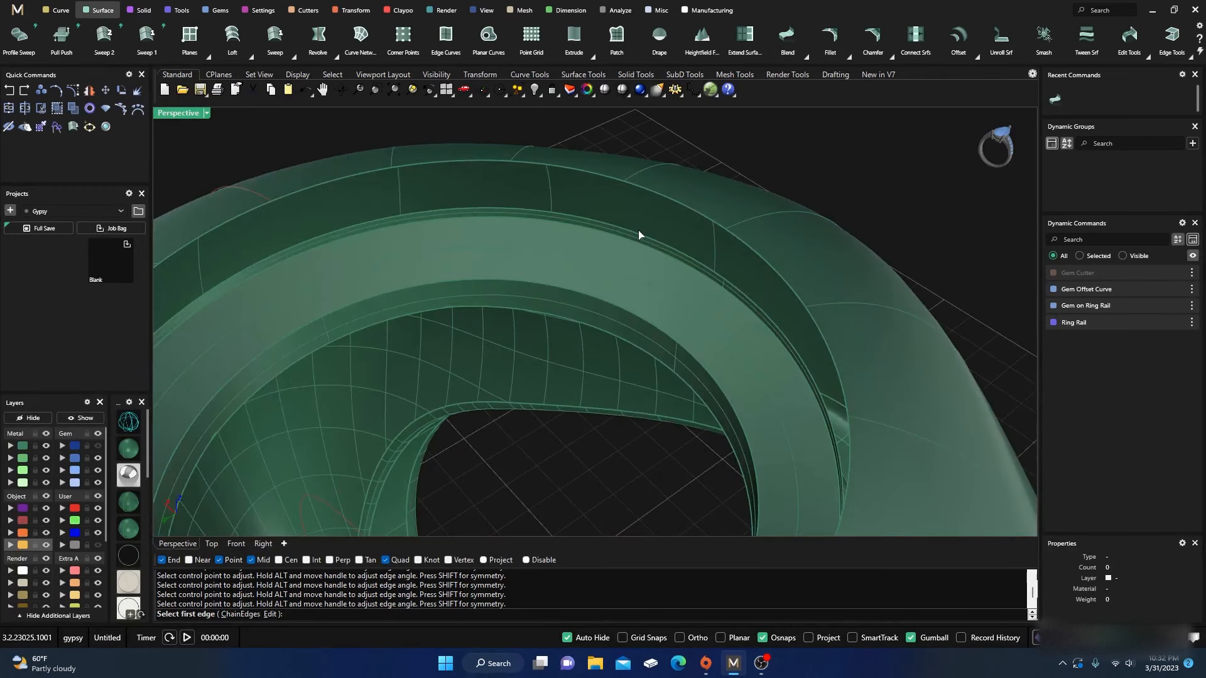
{"action": "left_click", "coordinate": [639, 236]}
{"action": "left_click", "coordinate": [666, 201]}
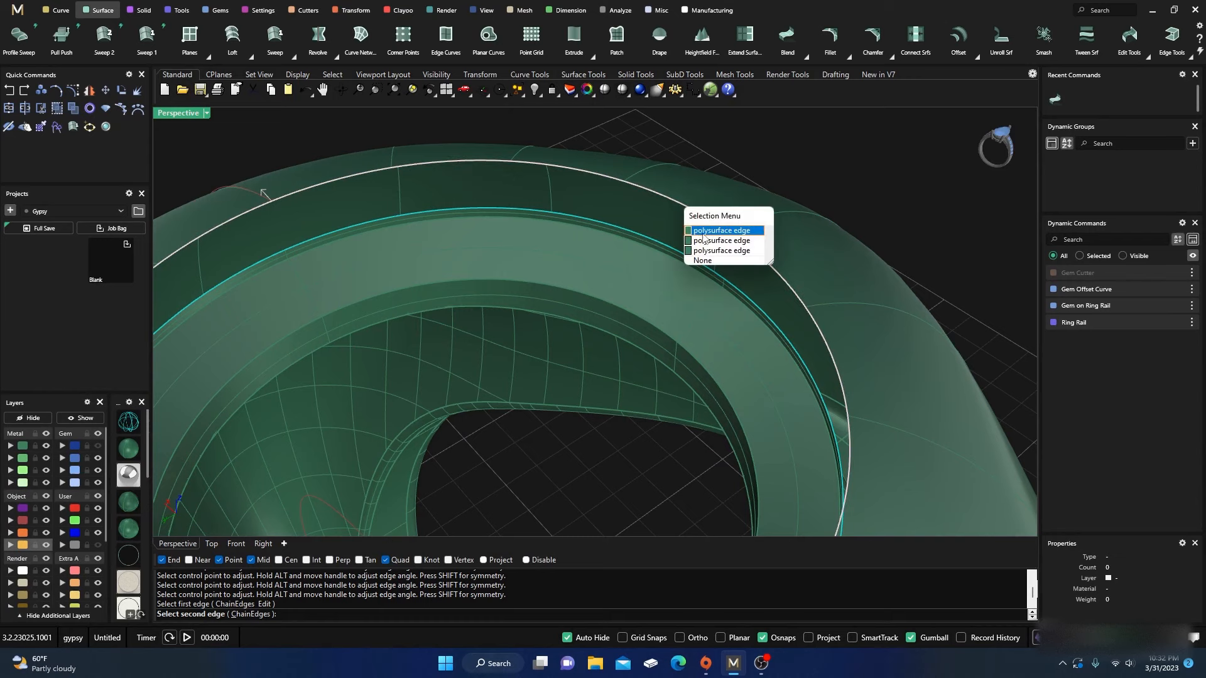
{"action": "left_click", "coordinate": [704, 244]}
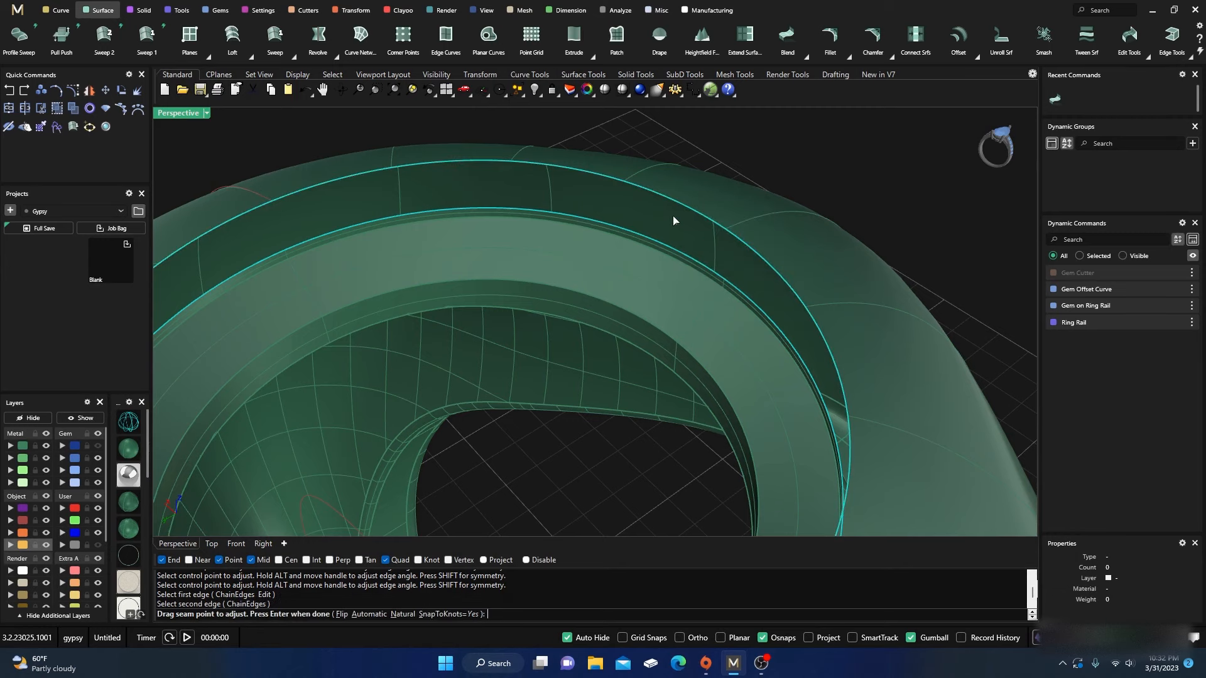
{"action": "scroll", "coordinate": [665, 217], "scroll_direction": "down", "scroll_amount": 5}
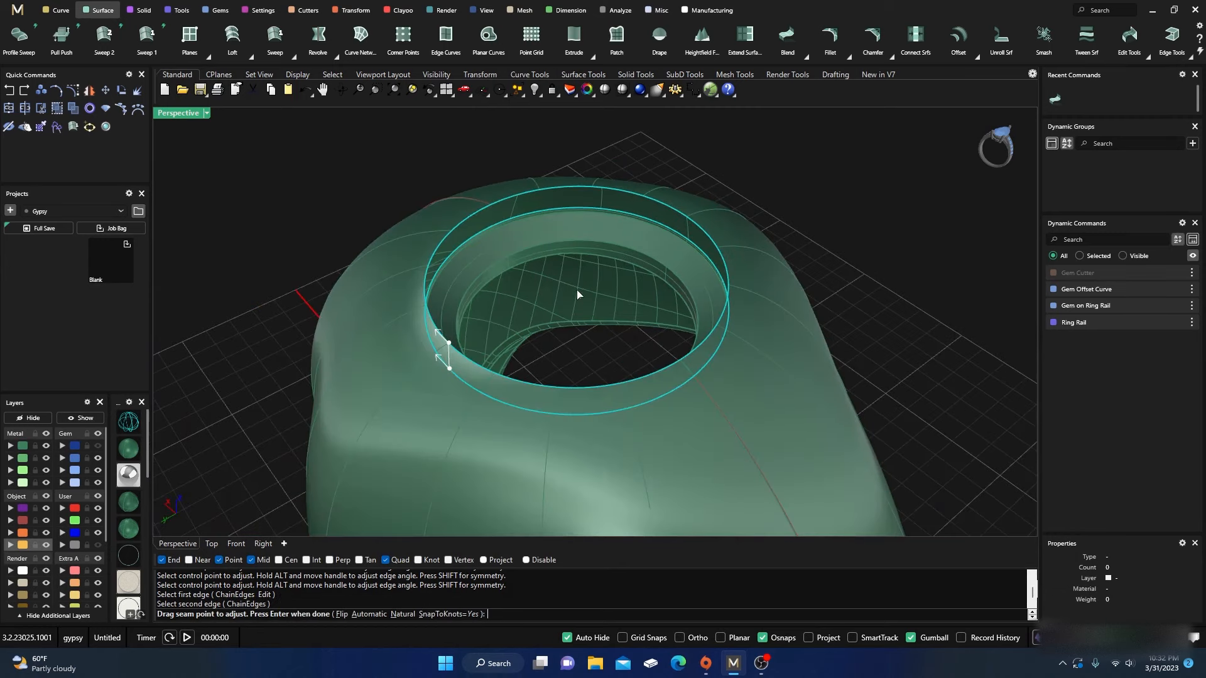
{"action": "key", "text": "Return"}
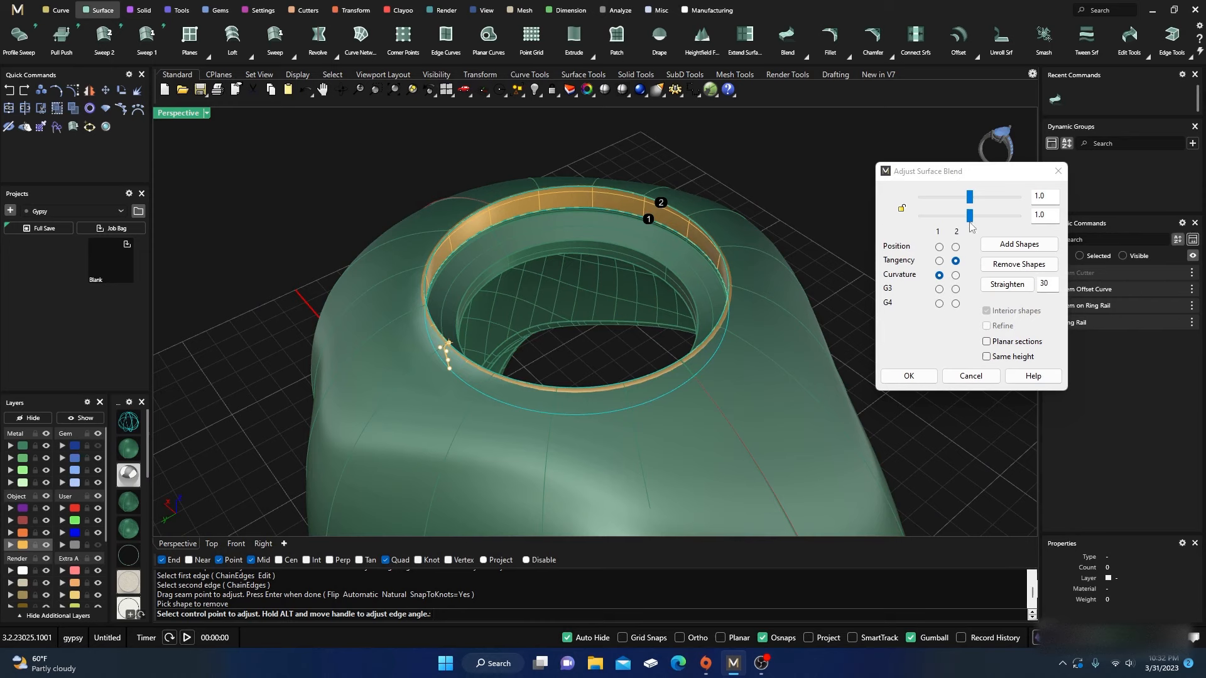
Try tangency on the first edge and curvature on the second with bulges of 0.279 and 0.272, and cancel the blend.
{"action": "mouse_move", "coordinate": [969, 216]}
{"action": "left_mouse_down"}
{"action": "mouse_move", "coordinate": [923, 217]}
{"action": "mouse_move", "coordinate": [920, 230]}
{"action": "mouse_move", "coordinate": [987, 226]}
{"action": "mouse_move", "coordinate": [952, 232]}
{"action": "mouse_move", "coordinate": [975, 197]}
{"action": "mouse_move", "coordinate": [1007, 207]}
{"action": "mouse_move", "coordinate": [951, 216]}
{"action": "left_mouse_up"}
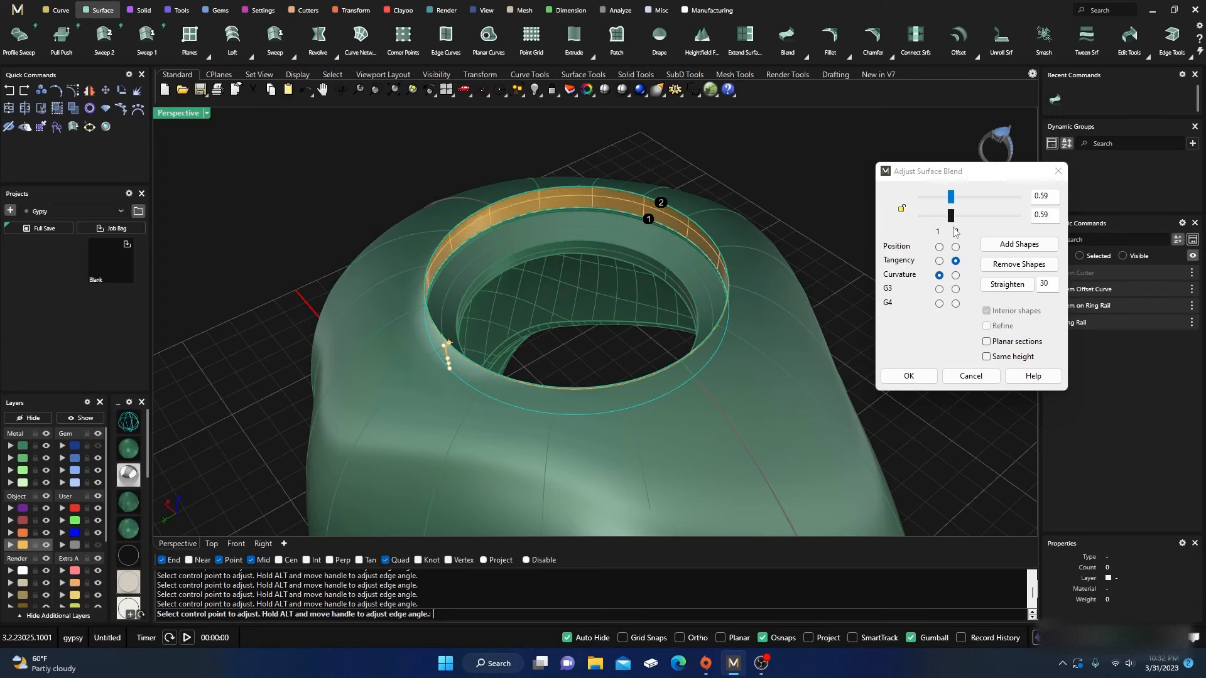
{"action": "left_click", "coordinate": [939, 260]}
{"action": "left_click", "coordinate": [955, 275]}
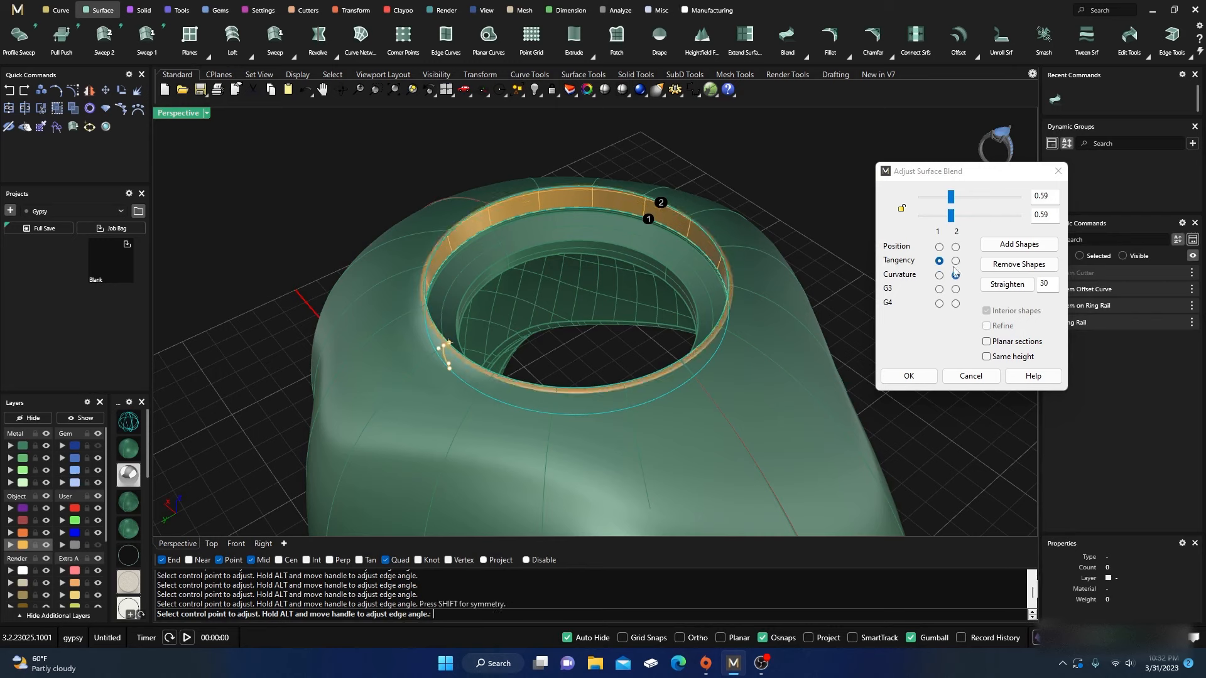
{"action": "left_click", "coordinate": [948, 216]}
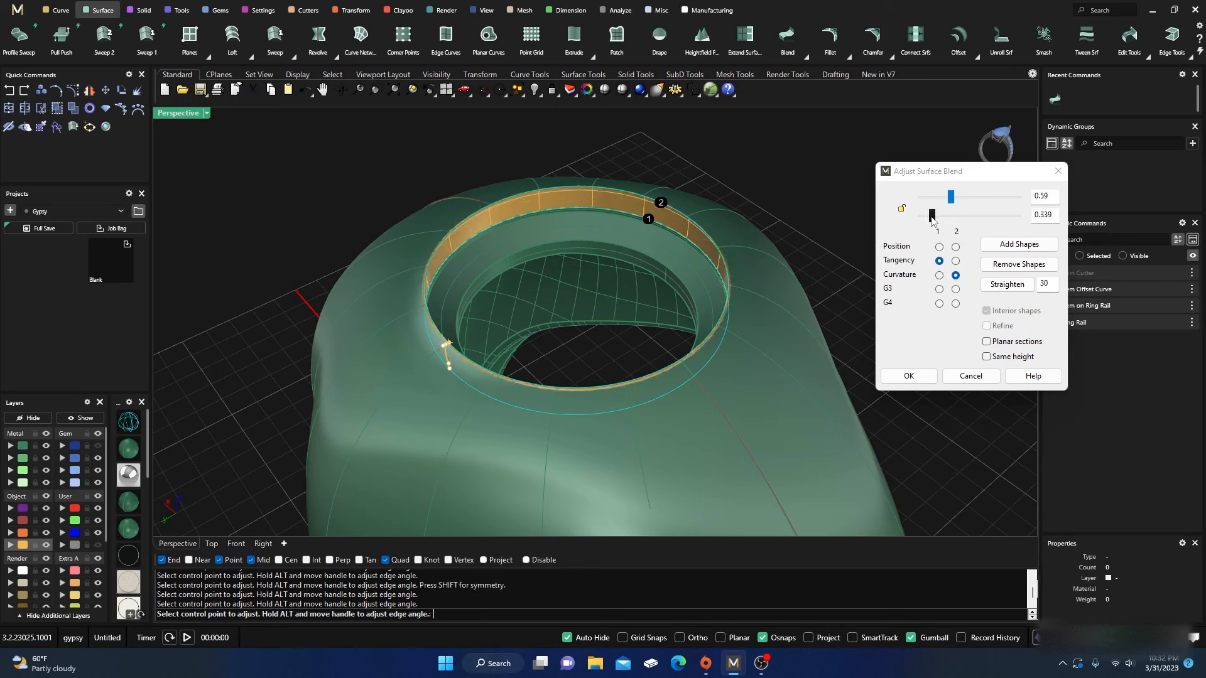
{"action": "mouse_move", "coordinate": [932, 216]}
{"action": "left_mouse_down"}
{"action": "mouse_move", "coordinate": [971, 215]}
{"action": "mouse_move", "coordinate": [924, 220]}
{"action": "mouse_move", "coordinate": [931, 201]}
{"action": "mouse_move", "coordinate": [913, 207]}
{"action": "mouse_move", "coordinate": [973, 200]}
{"action": "mouse_move", "coordinate": [928, 207]}
{"action": "left_mouse_up"}
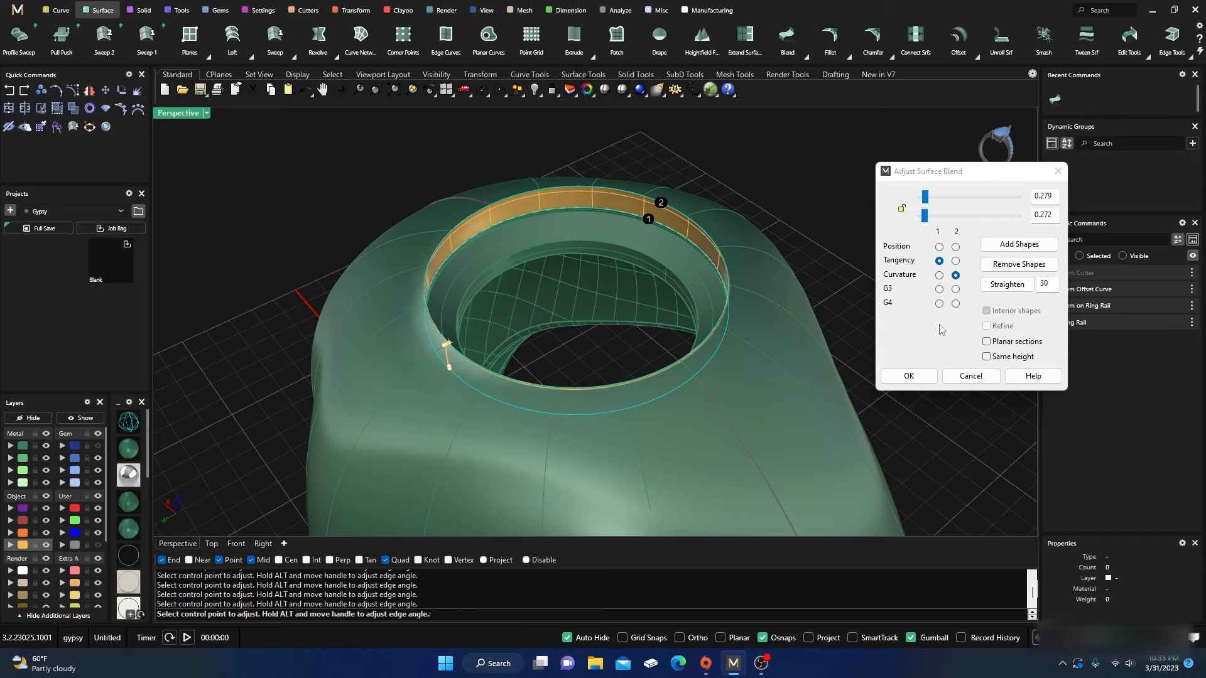
{"action": "left_click", "coordinate": [971, 376]}
Undo the join of the ring surfaces and the deletion of the vertical wall surface, and clear the selection.
{"action": "right_click_drag", "start_coordinate": [622, 285], "coordinate": [385, 242]}
{"action": "scroll", "coordinate": [468, 237], "scroll_direction": "up", "scroll_amount": 5}
{"action": "right_click_drag", "start_coordinate": [502, 268], "coordinate": [356, 267]}
{"action": "scroll", "coordinate": [509, 307], "scroll_direction": "up", "scroll_amount": 3}
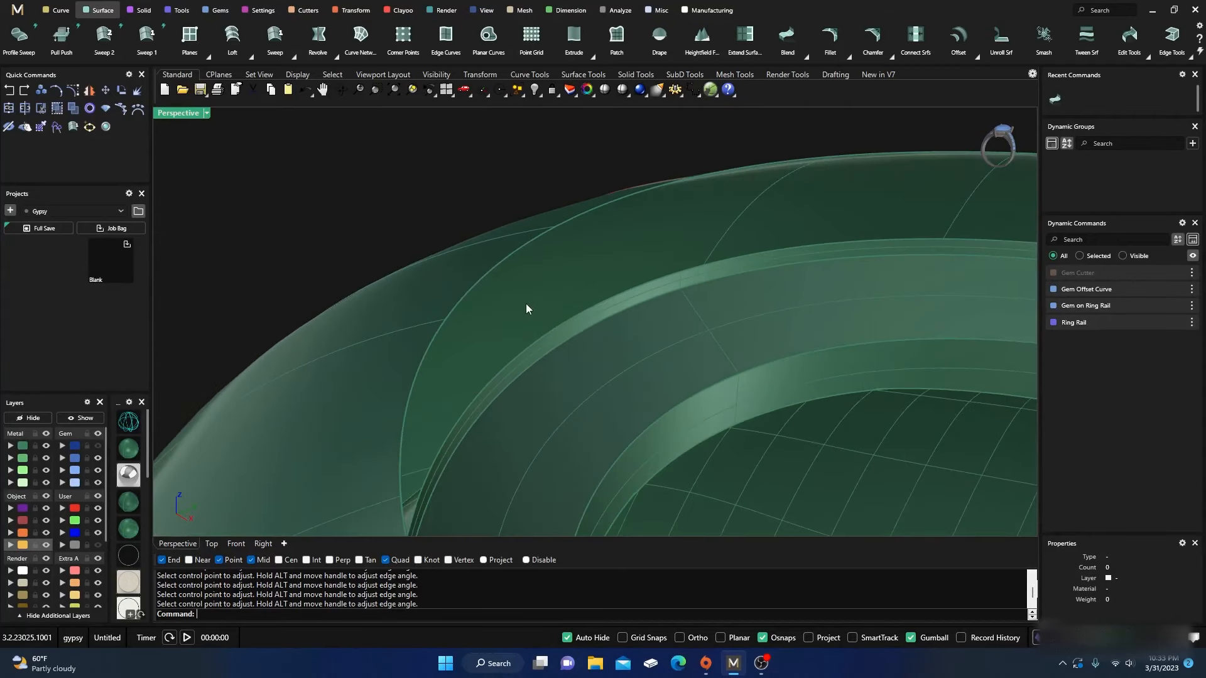
{"action": "right_click_drag", "start_coordinate": [527, 309], "coordinate": [350, 239]}
{"action": "scroll", "coordinate": [467, 228], "scroll_direction": "down", "scroll_amount": 5}
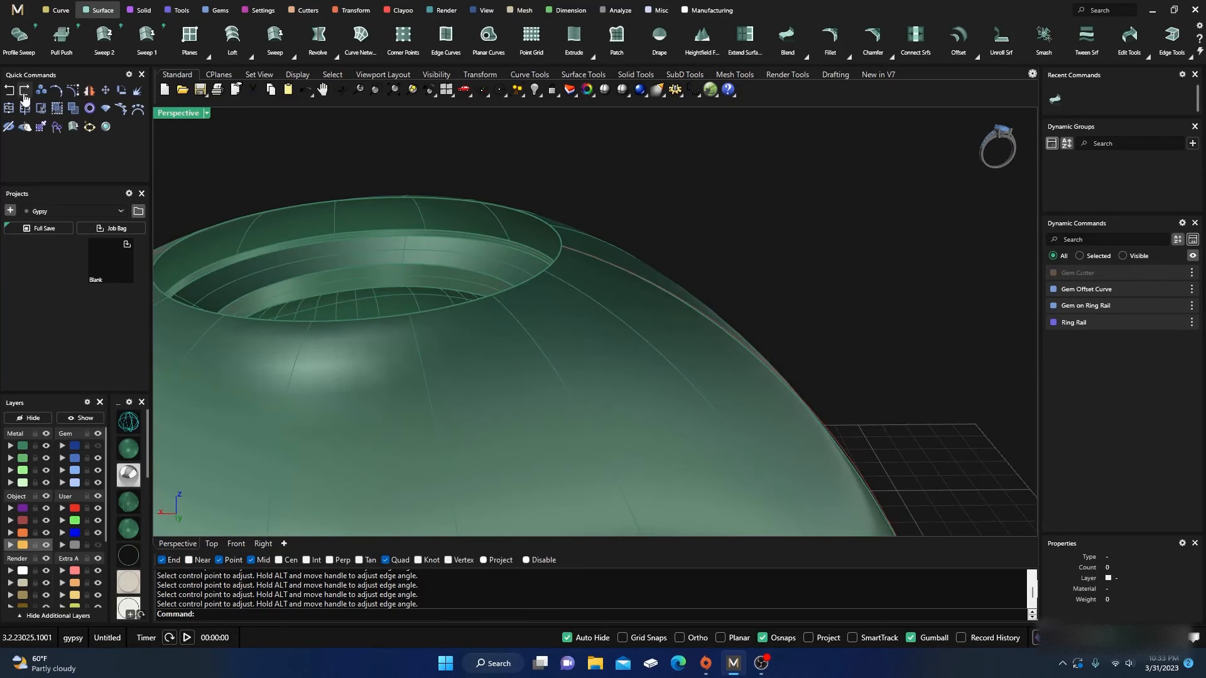
{"action": "left_click", "coordinate": [8, 92]}
{"action": "left_click", "coordinate": [9, 91]}
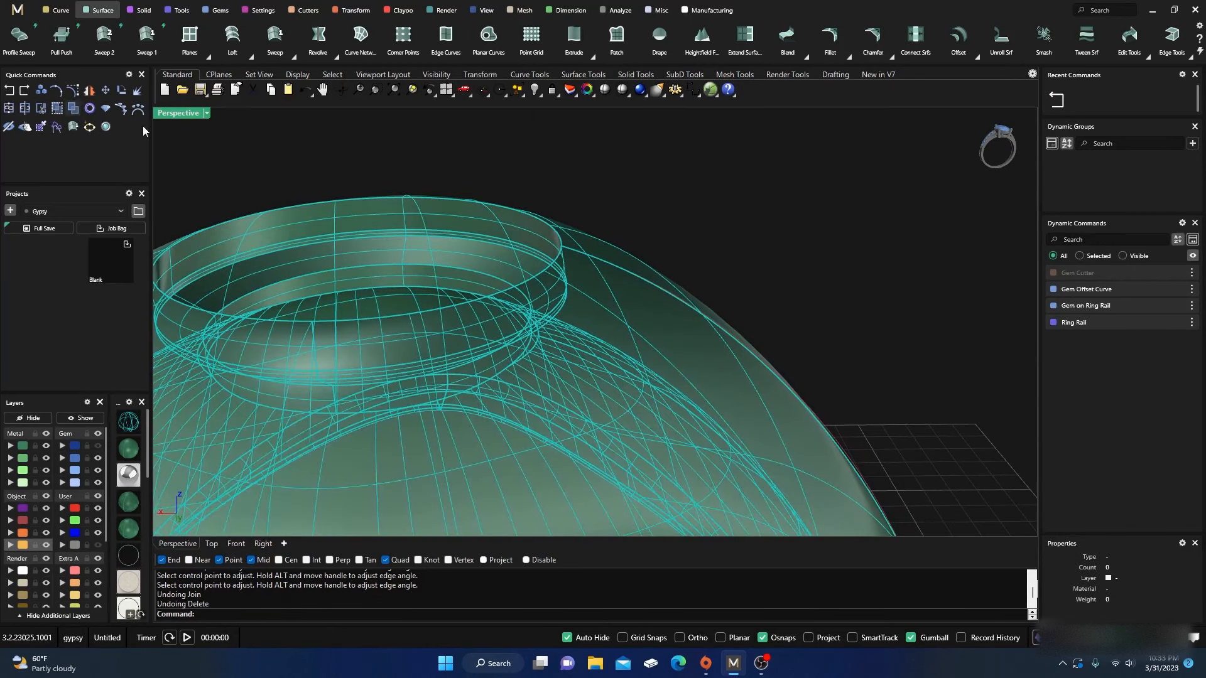
{"action": "left_click", "coordinate": [454, 159]}
Duplicate the opening's outer rim edge as a separate curve on the current layer.
{"action": "scroll", "coordinate": [677, 221], "scroll_direction": "down", "scroll_amount": 6}
{"action": "right_click_drag", "start_coordinate": [677, 222], "coordinate": [638, 288]}
{"action": "scroll", "coordinate": [592, 328], "scroll_direction": "up", "scroll_amount": 8}
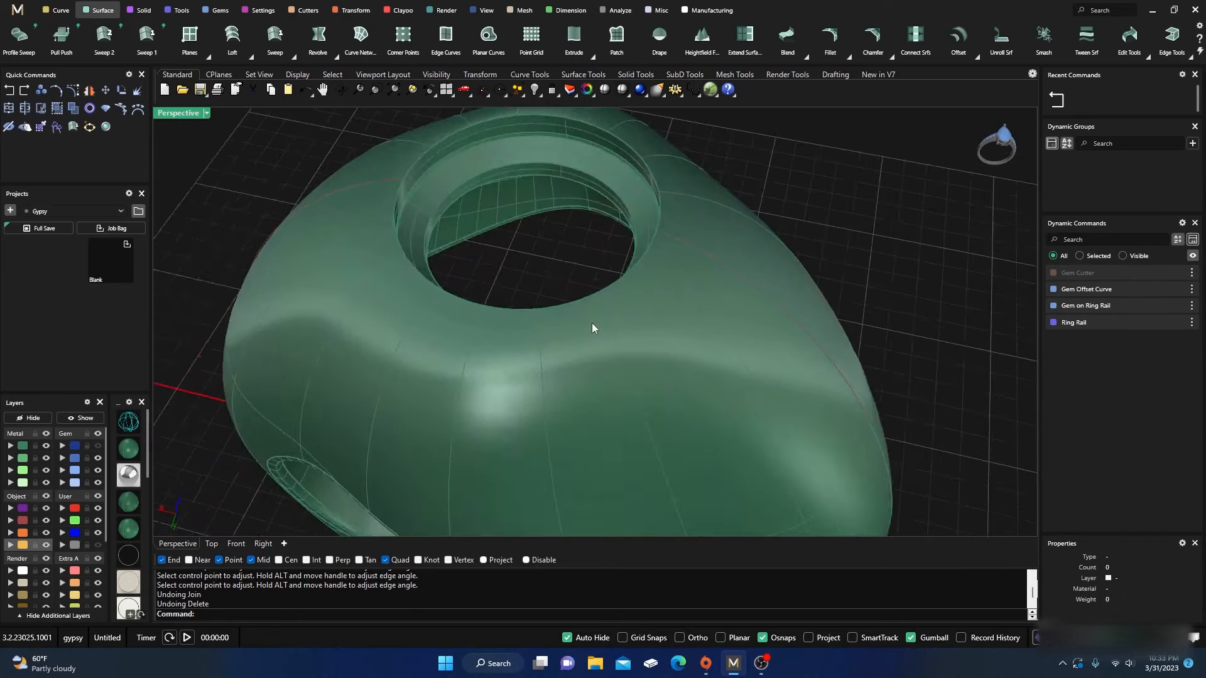
{"action": "scroll", "coordinate": [687, 253], "scroll_direction": "down", "scroll_amount": 5}
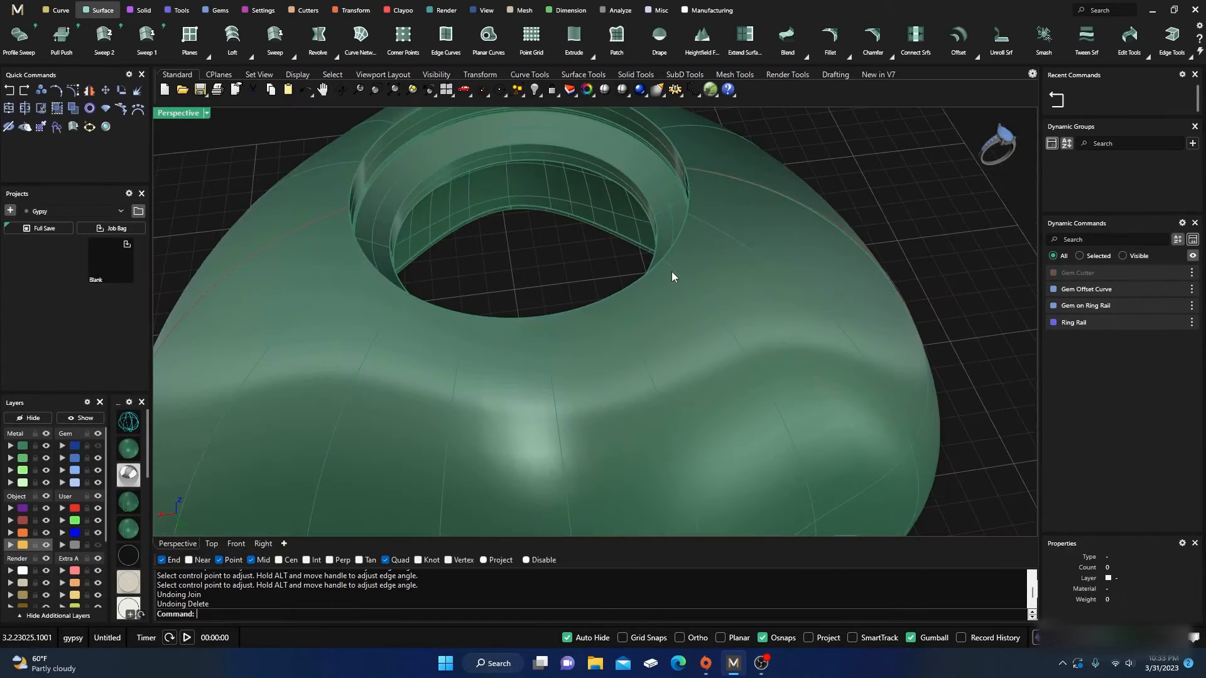
{"action": "right_click_drag", "start_coordinate": [460, 239], "coordinate": [370, 227]}
{"action": "left_click", "coordinate": [60, 10]}
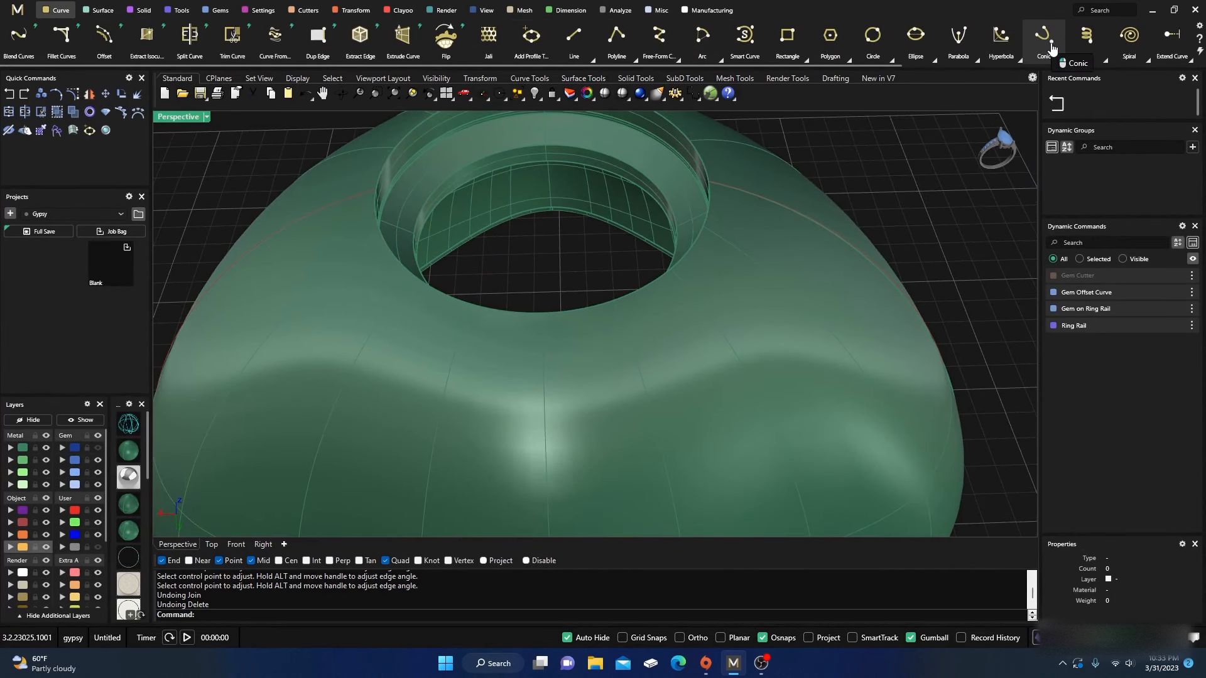
{"action": "scroll", "coordinate": [1052, 49], "scroll_direction": "down", "scroll_amount": 5}
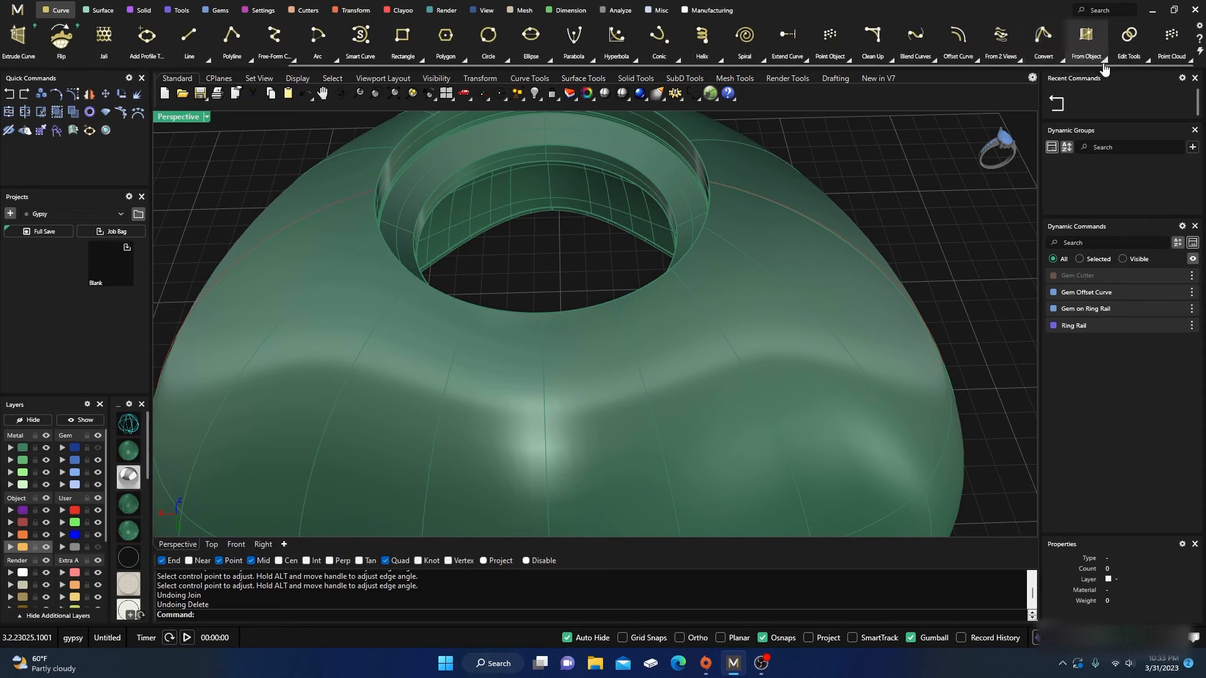
{"action": "left_click", "coordinate": [1103, 58]}
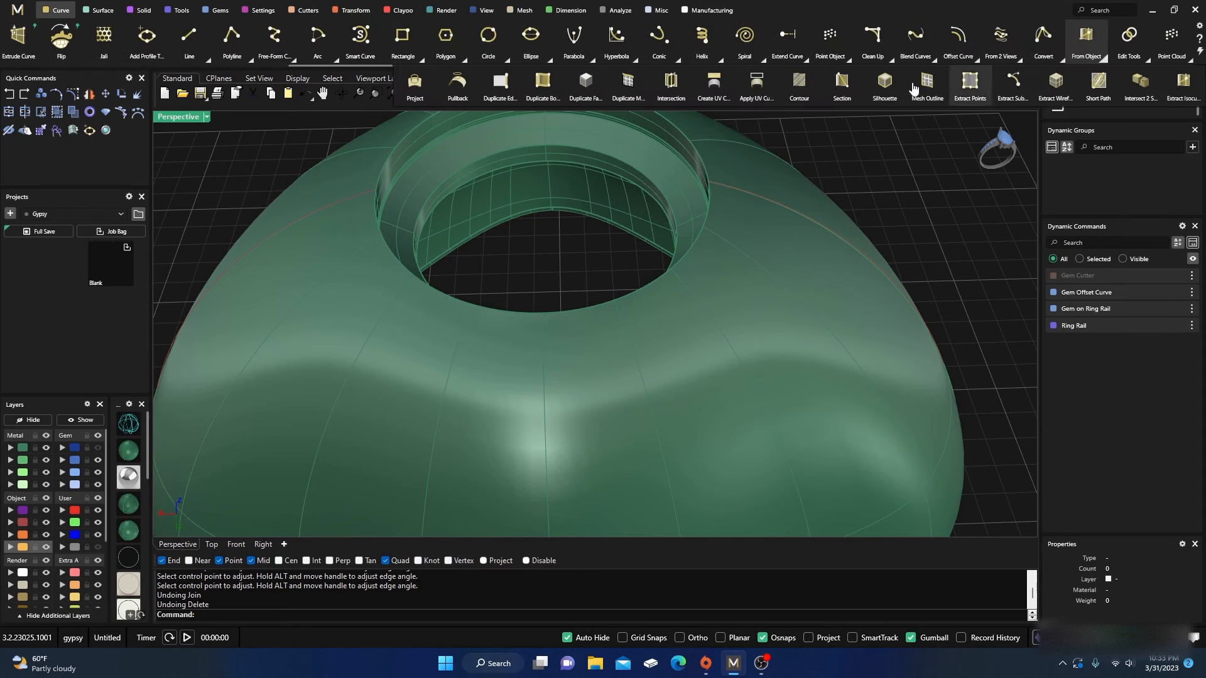
{"action": "left_click", "coordinate": [508, 85]}
{"action": "left_click", "coordinate": [406, 135]}
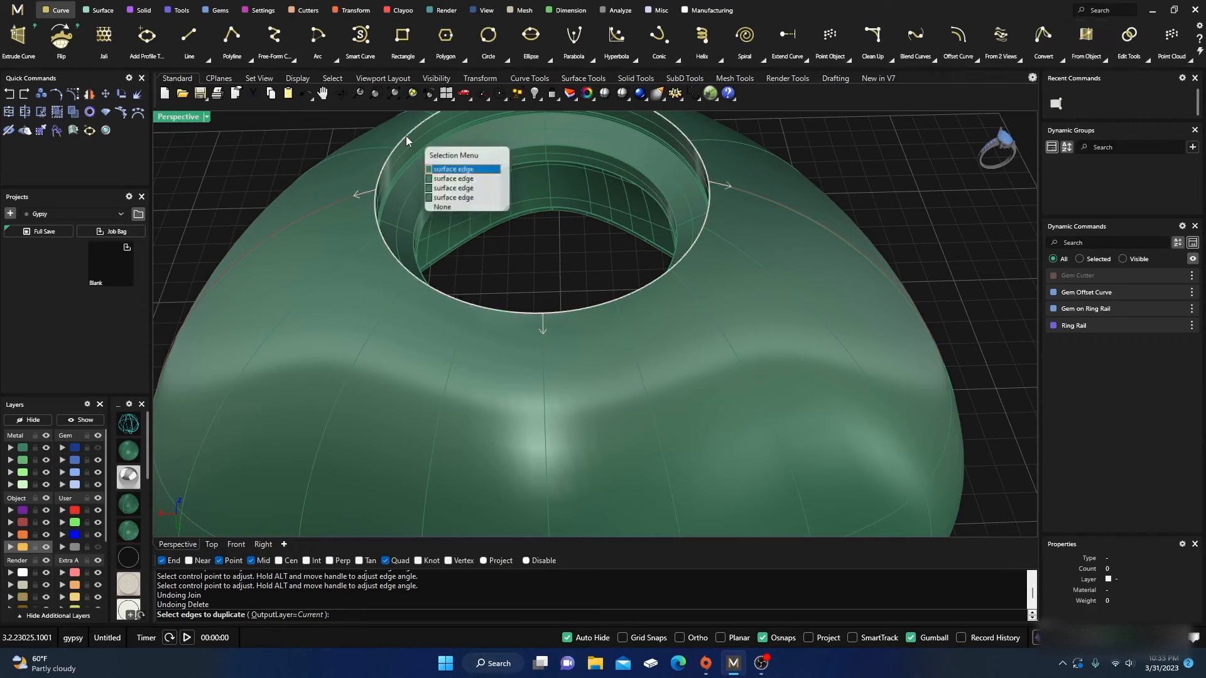
{"action": "left_click", "coordinate": [452, 168]}
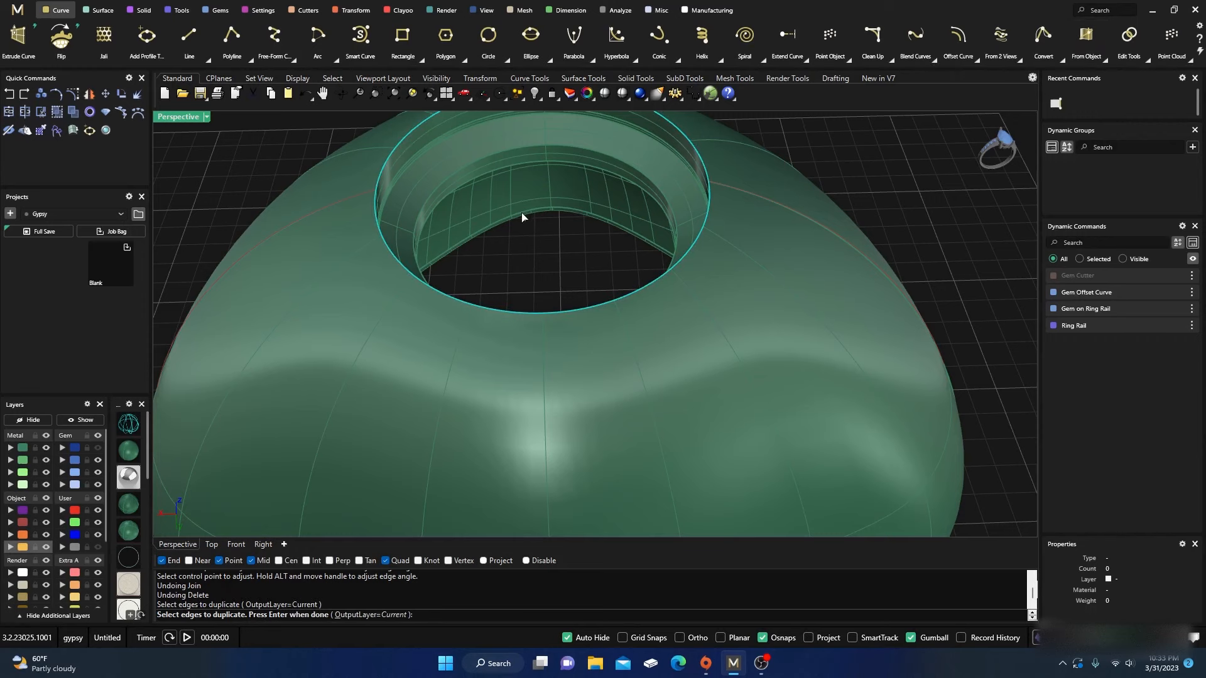
{"action": "key", "text": "Return"}
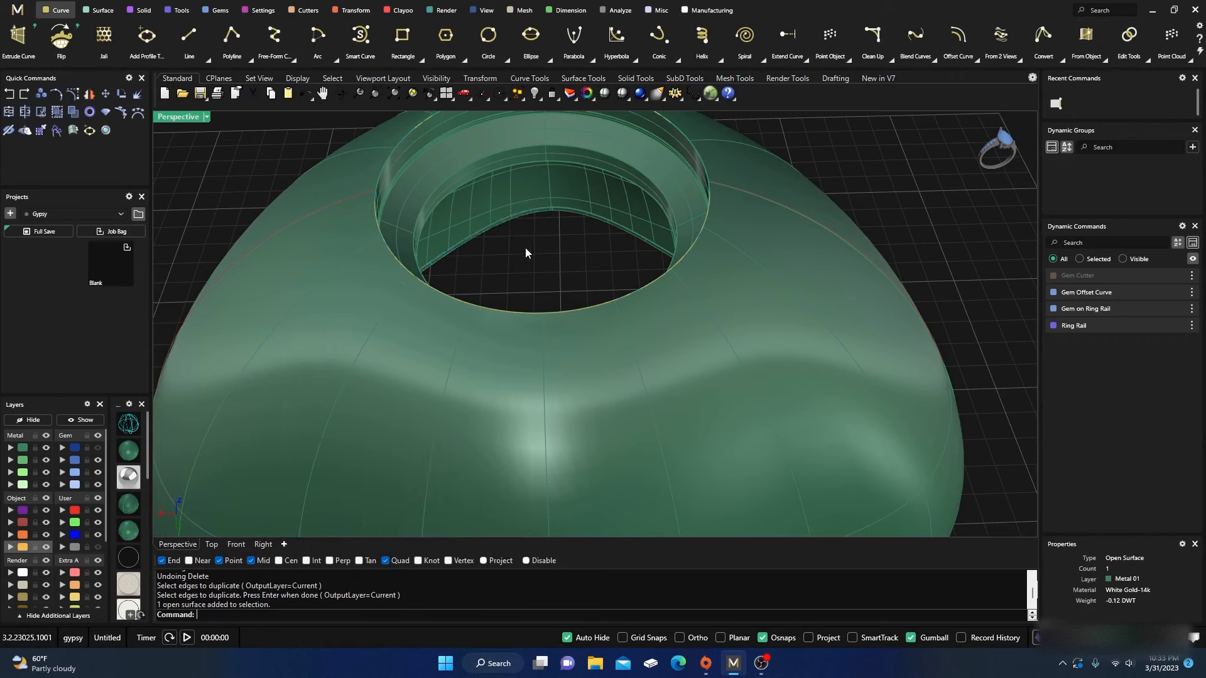
Offset the duplicated rim curve outward by 0.2 on the ring's outer surface, flipping the offset direction.
{"action": "left_click", "coordinate": [432, 184]}
{"action": "left_click", "coordinate": [414, 127]}
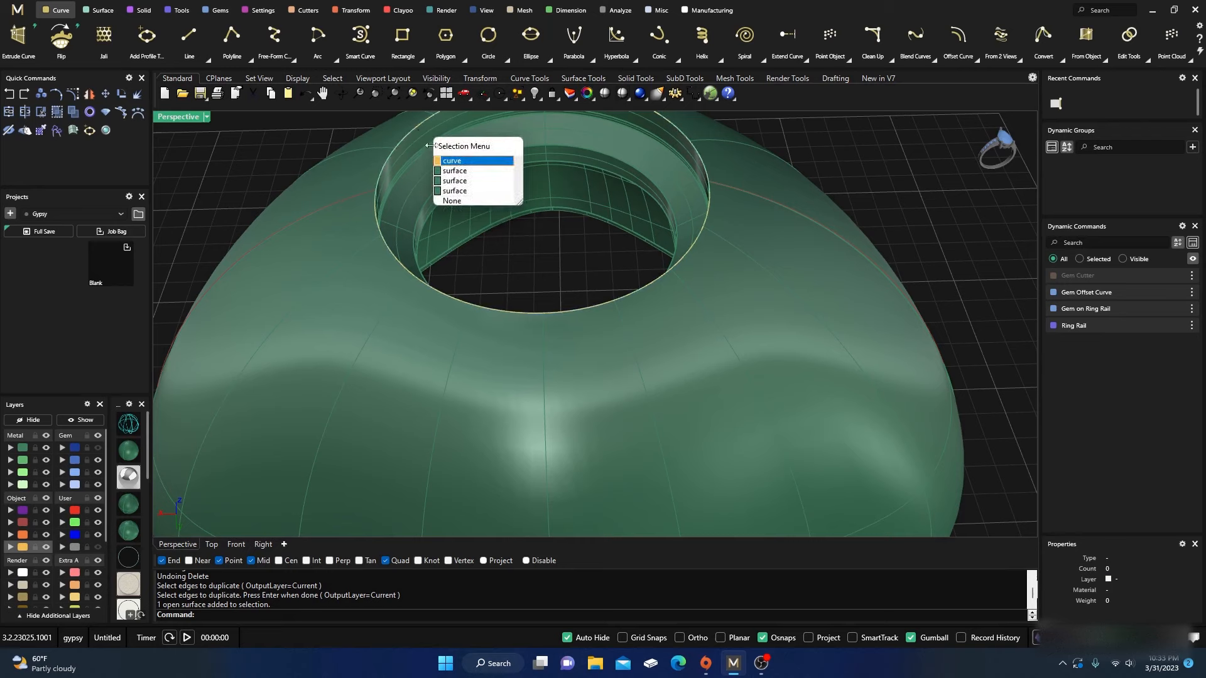
{"action": "left_click", "coordinate": [443, 161]}
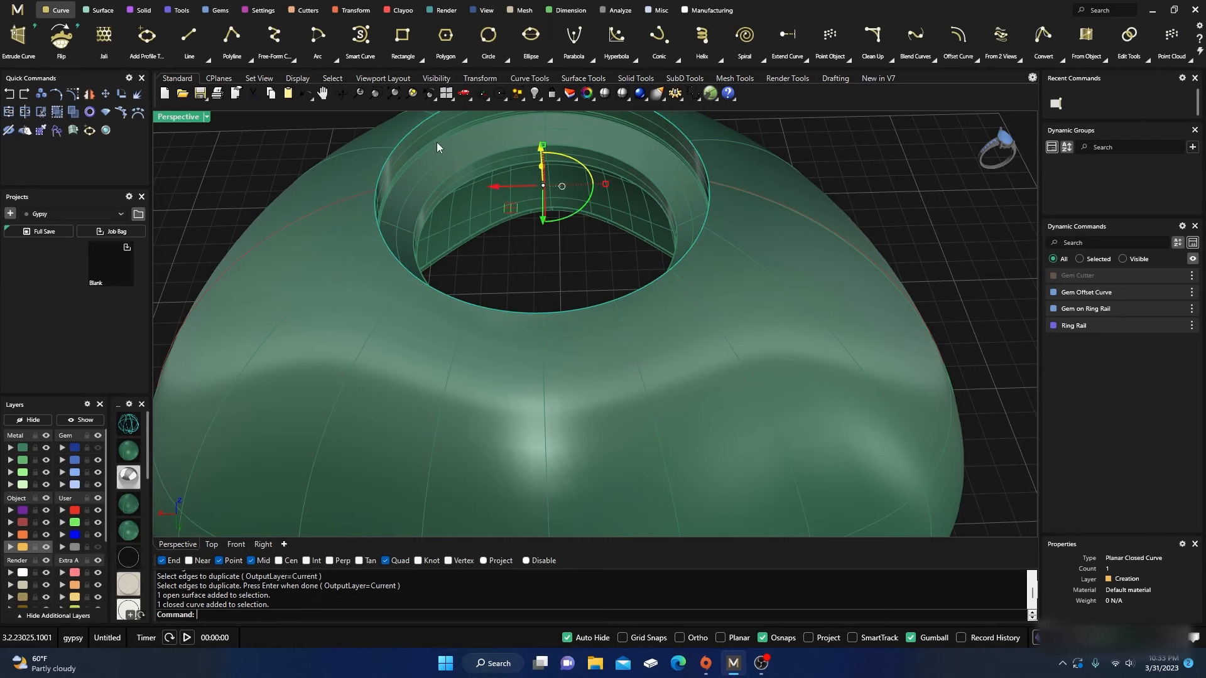
{"action": "left_click", "coordinate": [977, 62]}
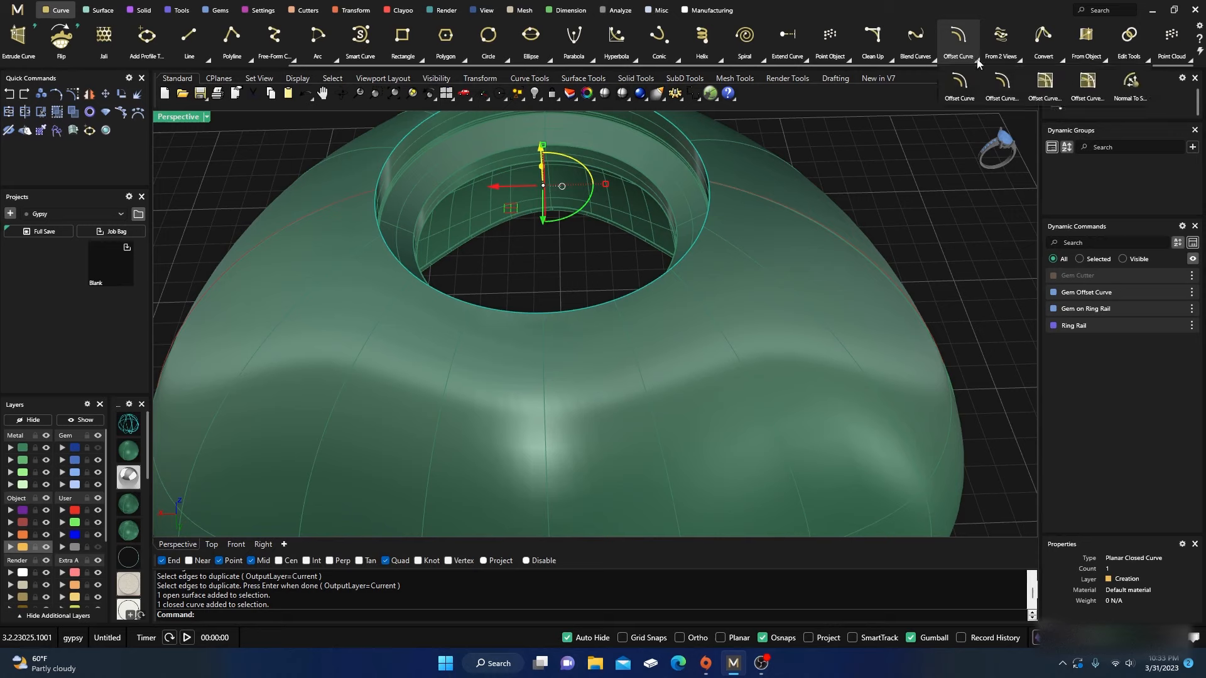
{"action": "left_click", "coordinate": [1044, 83]}
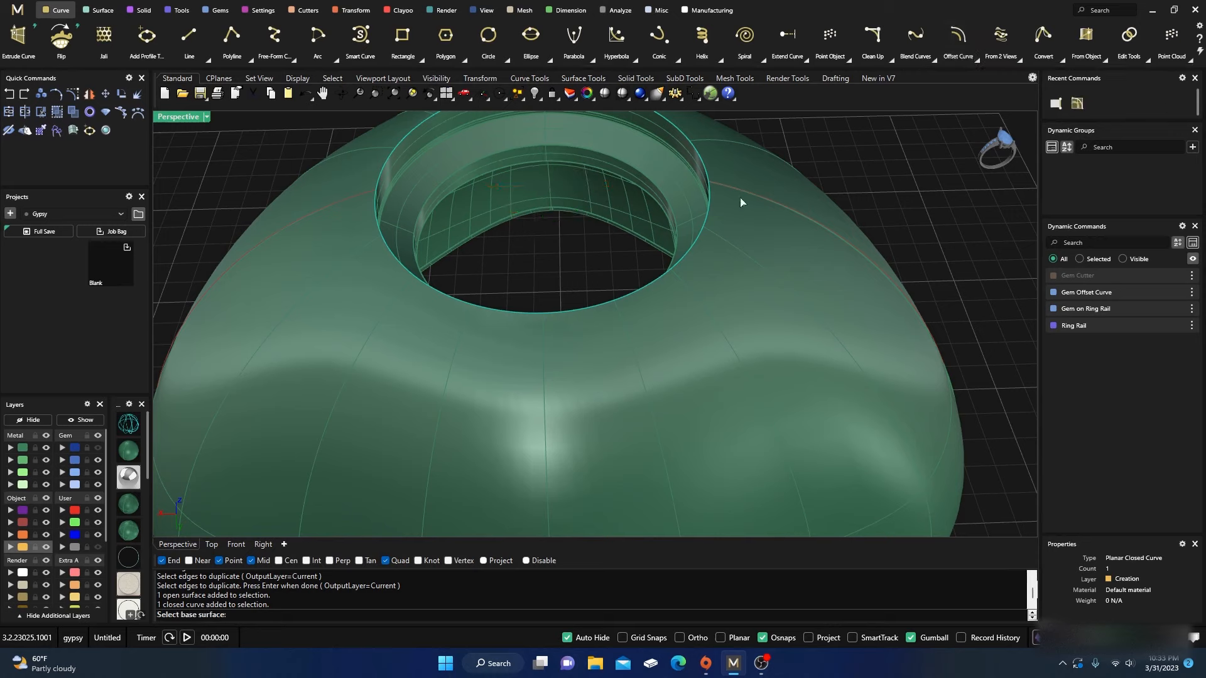
{"action": "left_click", "coordinate": [725, 206]}
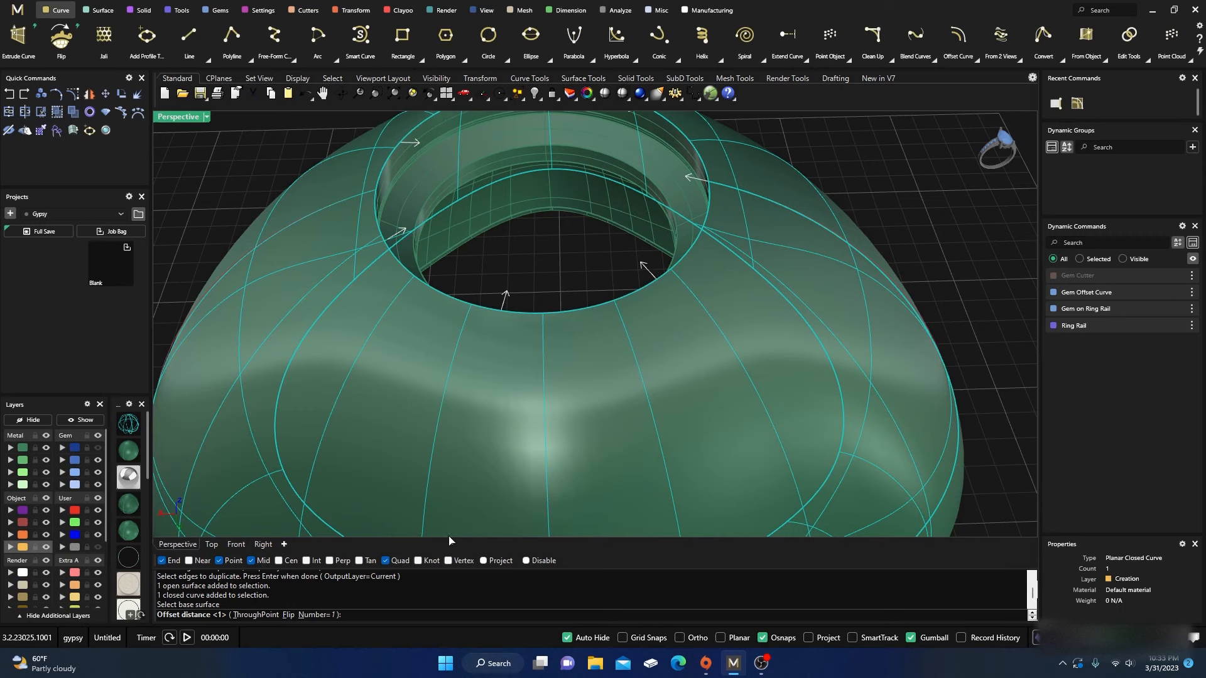
{"action": "left_click", "coordinate": [288, 614]}
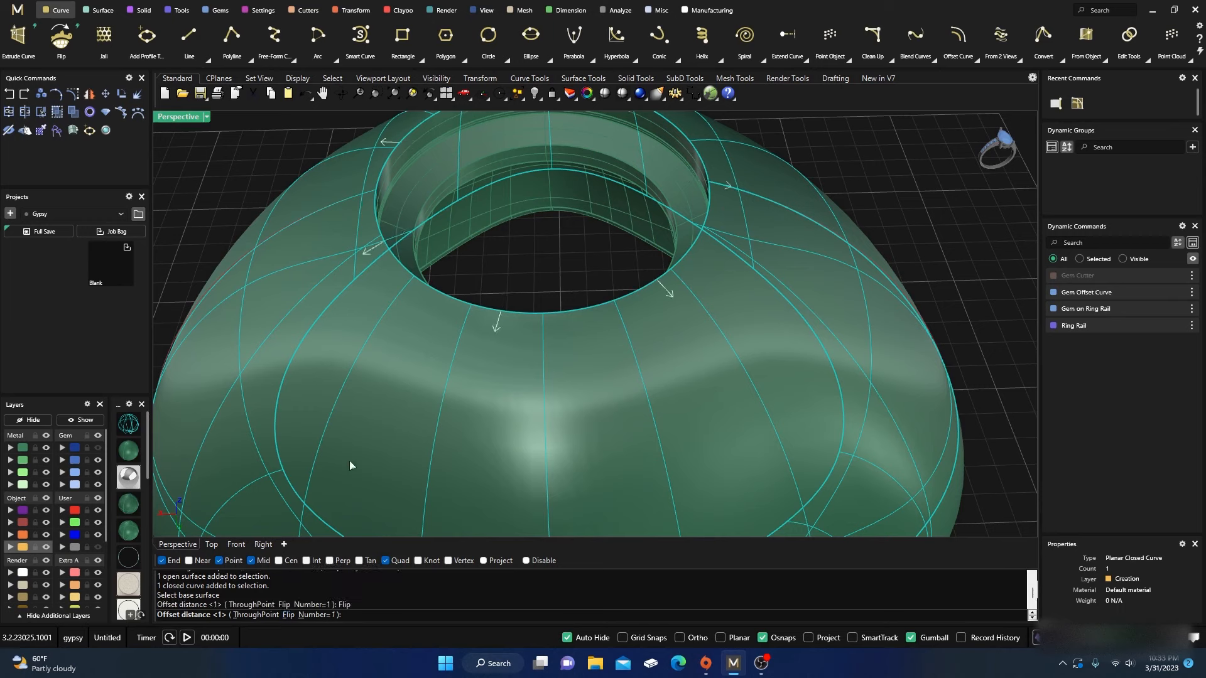
{"action": "type", "text": ".2"}
{"action": "key", "text": "Return"}
Split the ring's outer surface with the offset curve around the opening, keeping Shrink set to No.
{"action": "left_click", "coordinate": [272, 129]}
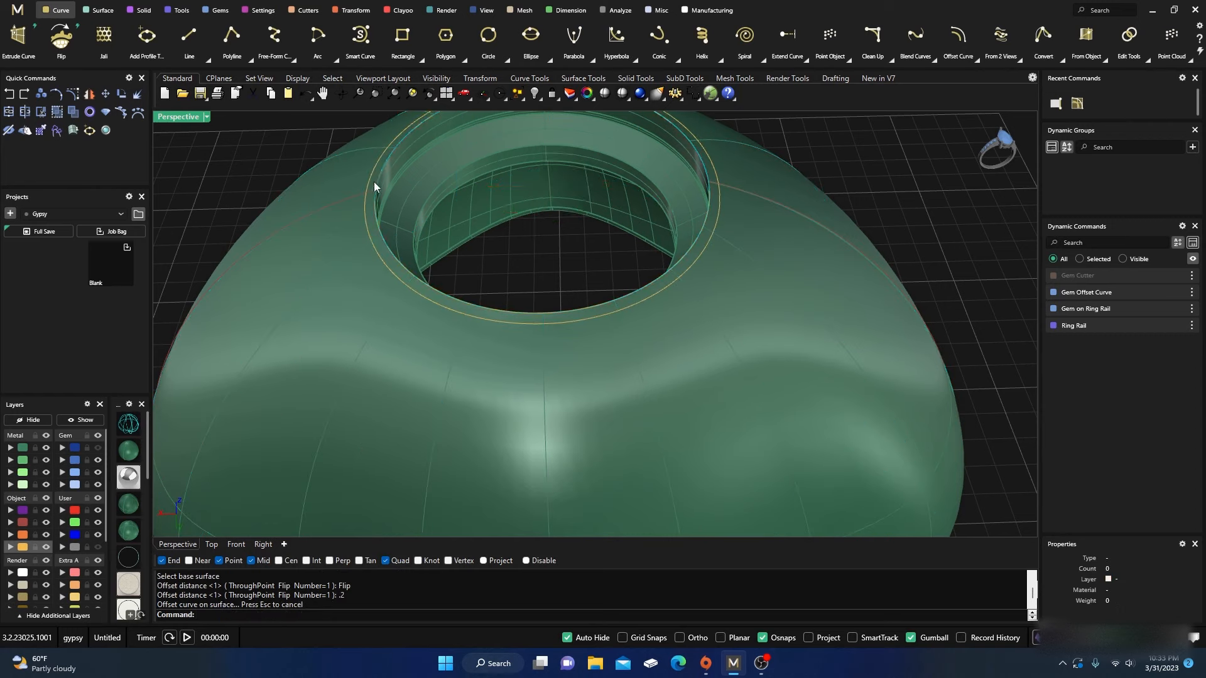
{"action": "left_click", "coordinate": [375, 233]}
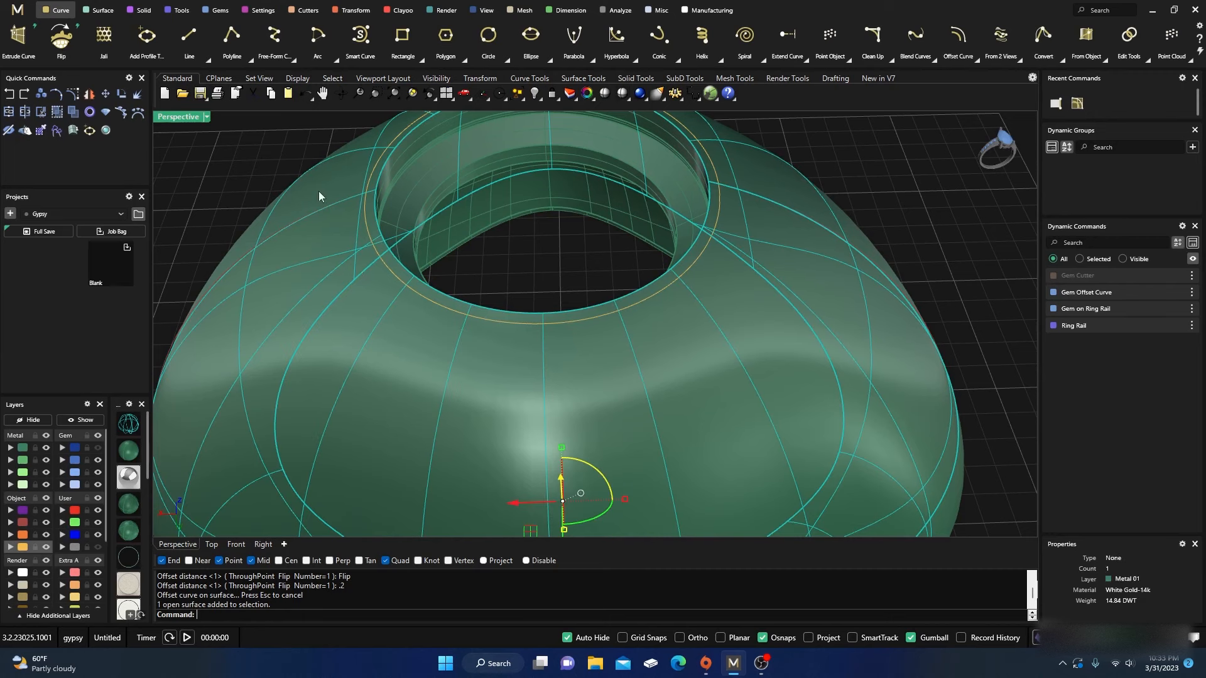
{"action": "left_click", "coordinate": [307, 137]}
{"action": "left_click", "coordinate": [308, 223]}
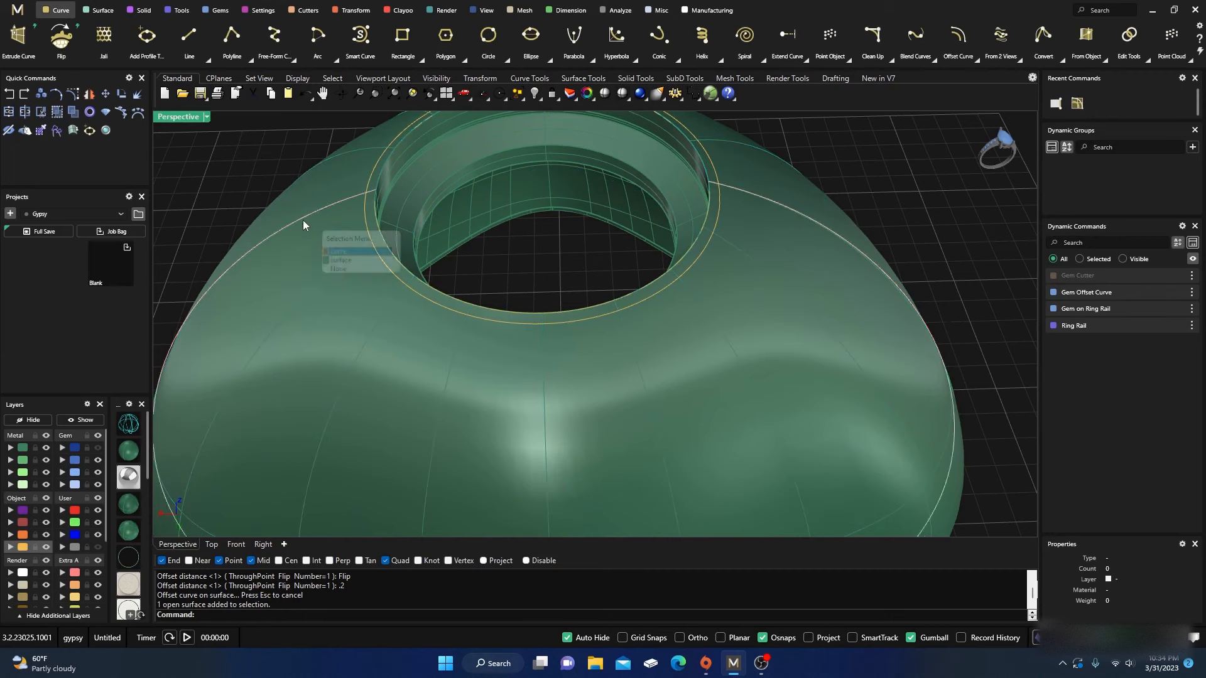
{"action": "left_click", "coordinate": [319, 293]}
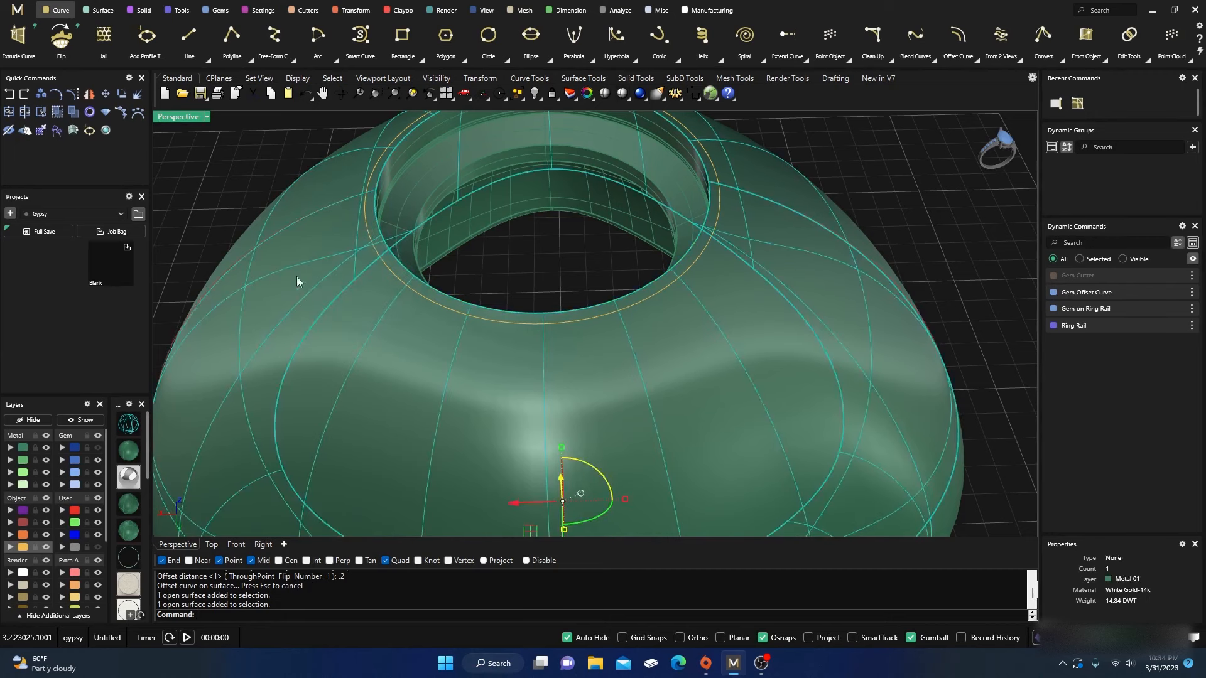
{"action": "left_click", "coordinate": [25, 112]}
{"action": "left_click", "coordinate": [430, 299]}
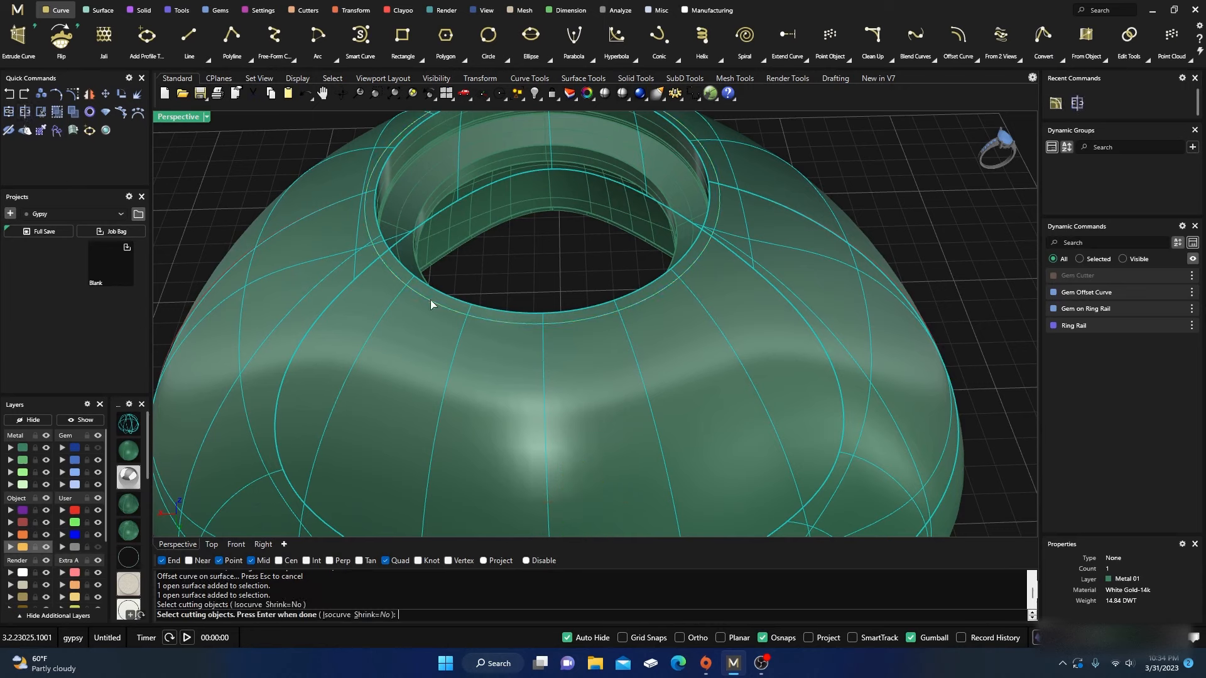
{"action": "key", "text": "Return"}
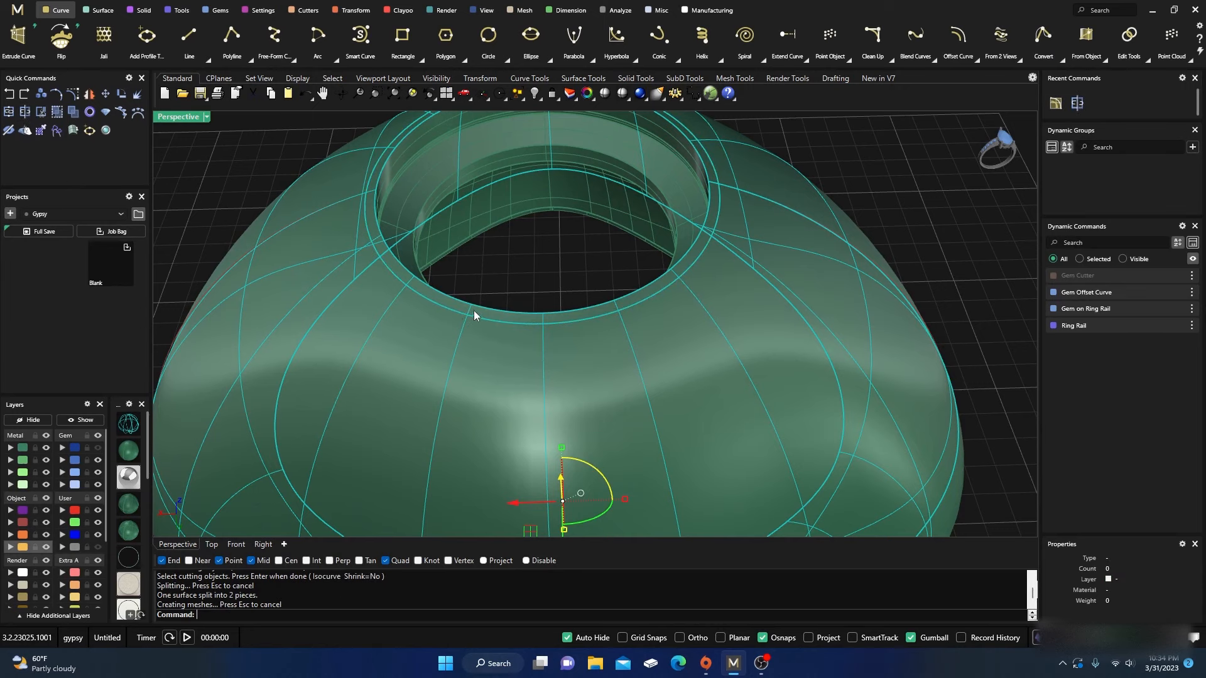
Delete the narrow strip surface between the opening's rim and the offset curve, and delete the opening's vertical wall surface.
{"action": "left_click", "coordinate": [478, 312]}
{"action": "left_click", "coordinate": [503, 345]}
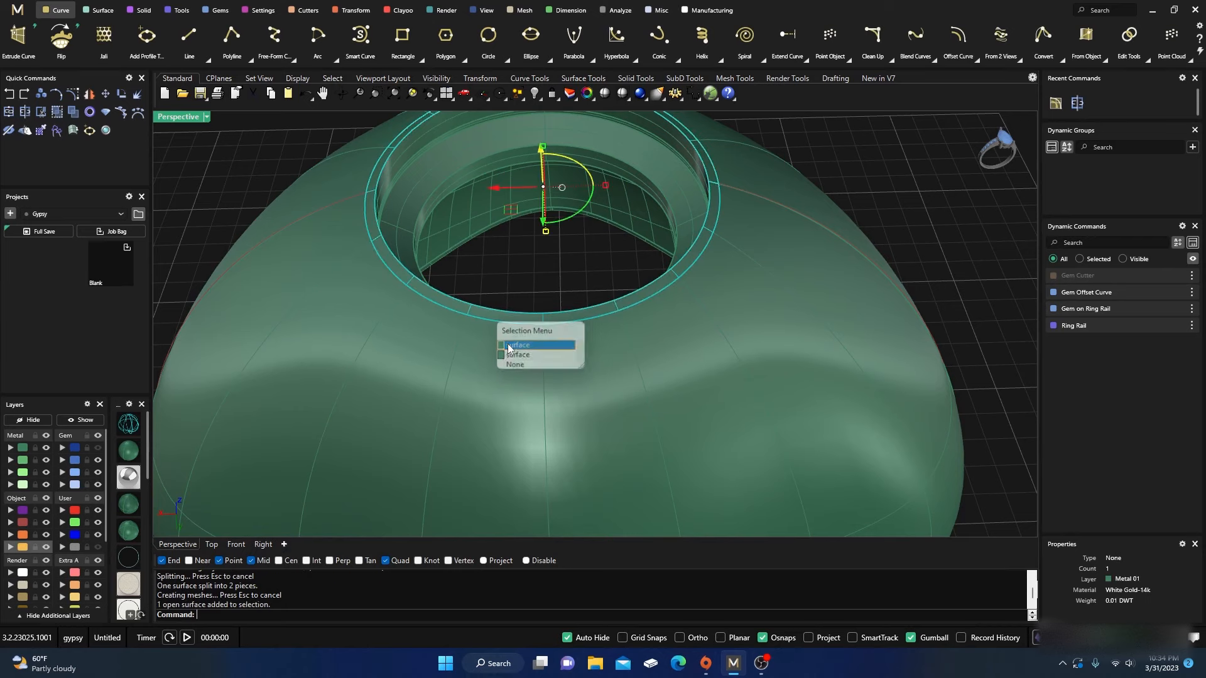
{"action": "key", "text": "Delete"}
{"action": "right_click_drag", "start_coordinate": [472, 341], "coordinate": [580, 217]}
{"action": "scroll", "coordinate": [580, 216], "scroll_direction": "up", "scroll_amount": 3}
{"action": "left_click", "coordinate": [608, 186]}
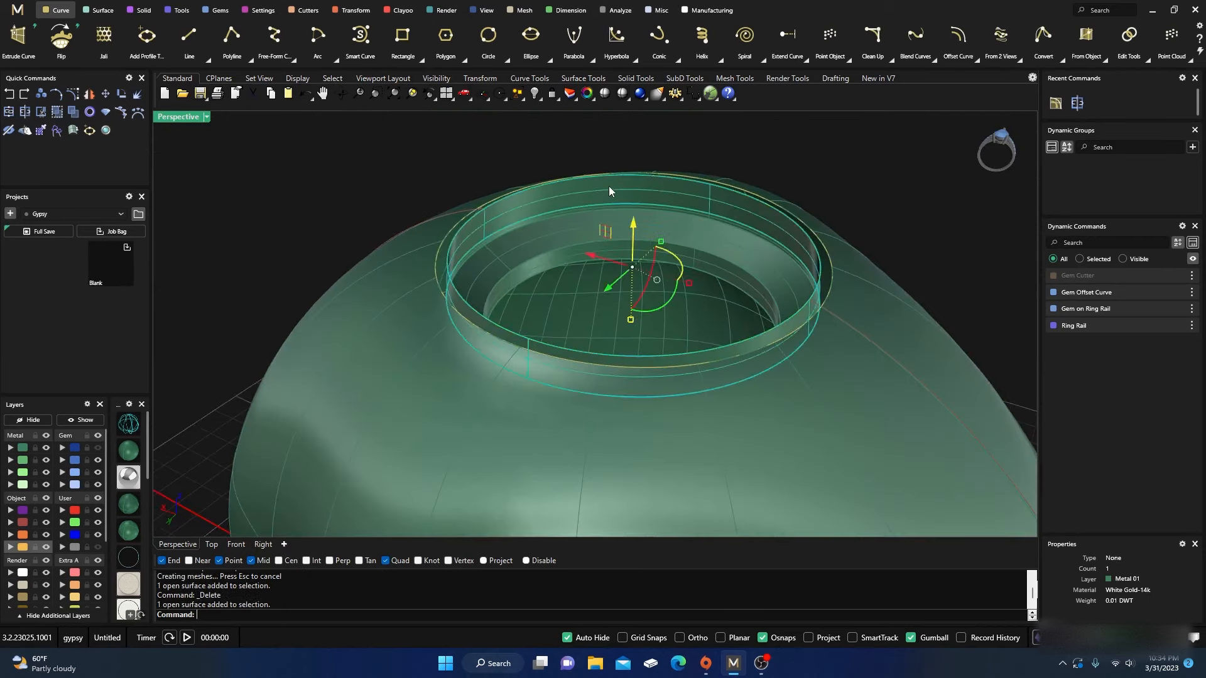
{"action": "key", "text": "Delete"}
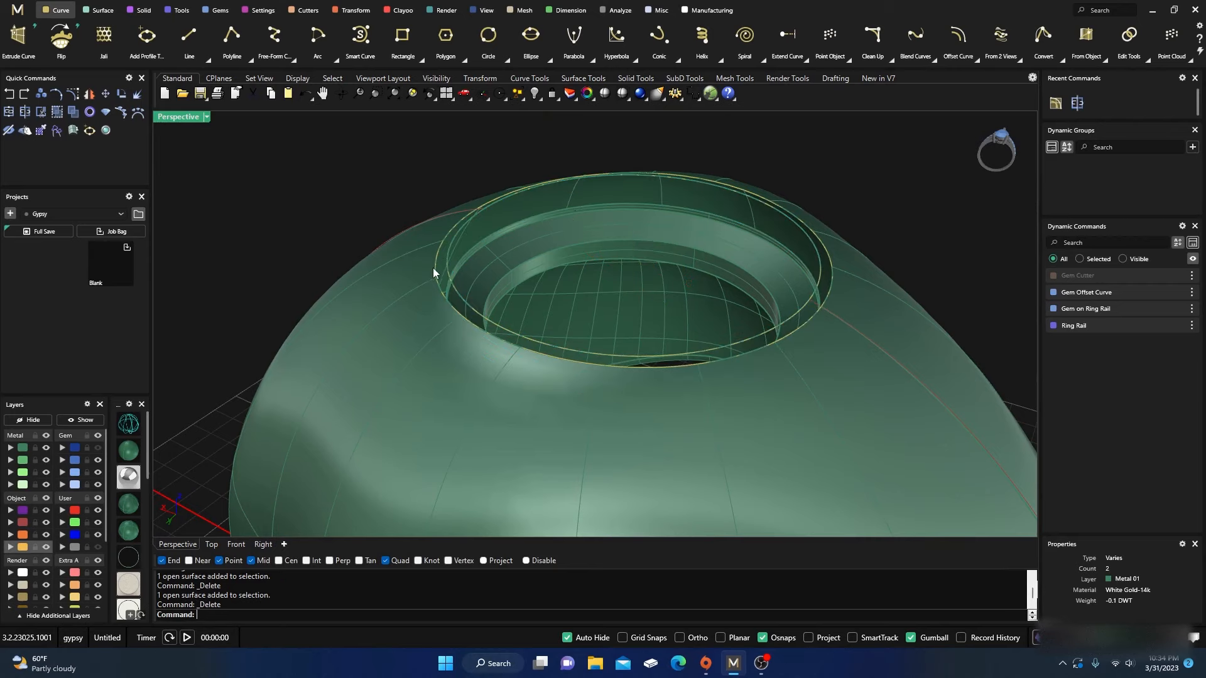
Move the two rim curves to the User 04 layer and delete the remaining strip surface around the opening.
{"action": "left_click", "coordinate": [23, 547]}
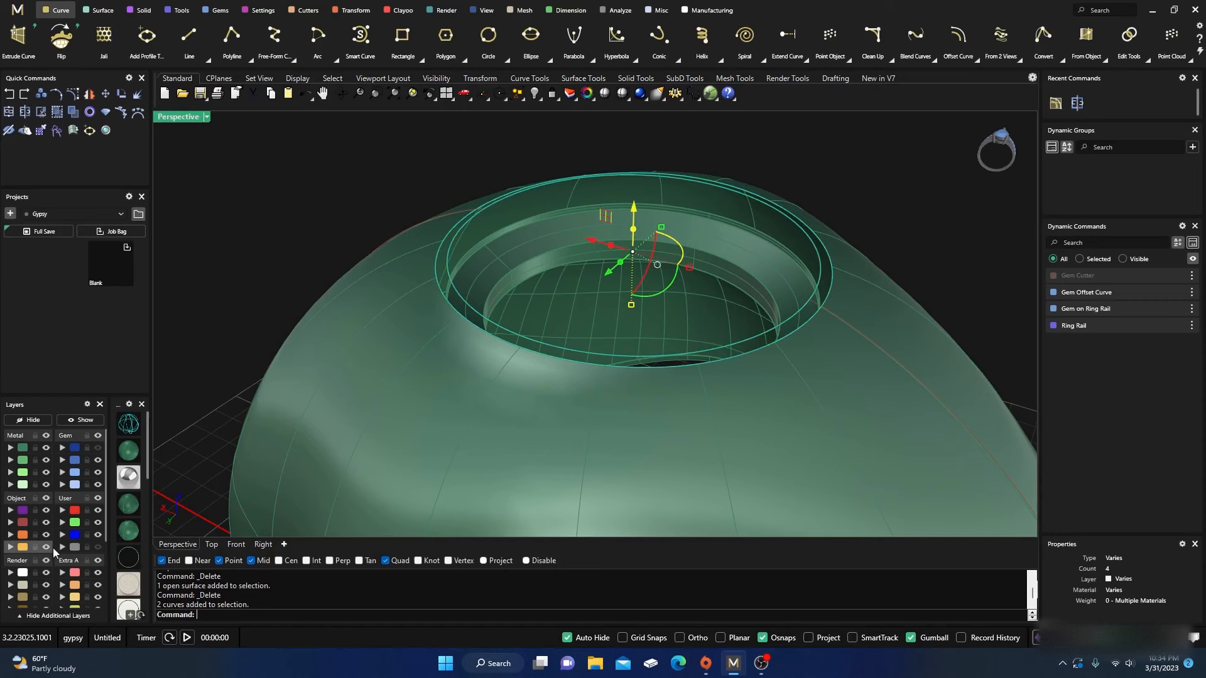
{"action": "left_click", "coordinate": [63, 547]}
{"action": "right_click_drag", "start_coordinate": [295, 274], "coordinate": [280, 268]}
{"action": "scroll", "coordinate": [561, 276], "scroll_direction": "up", "scroll_amount": 5}
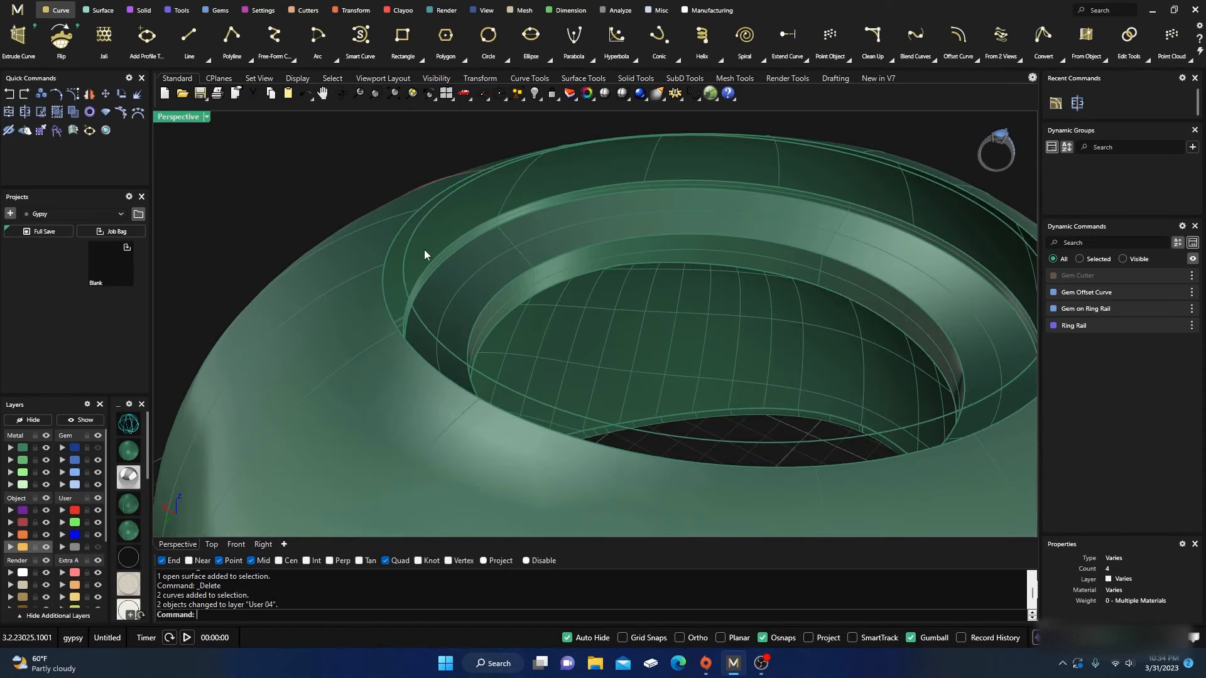
{"action": "left_click", "coordinate": [412, 247]}
{"action": "right_click_drag", "start_coordinate": [411, 247], "coordinate": [540, 242]}
{"action": "key", "text": "Delete"}
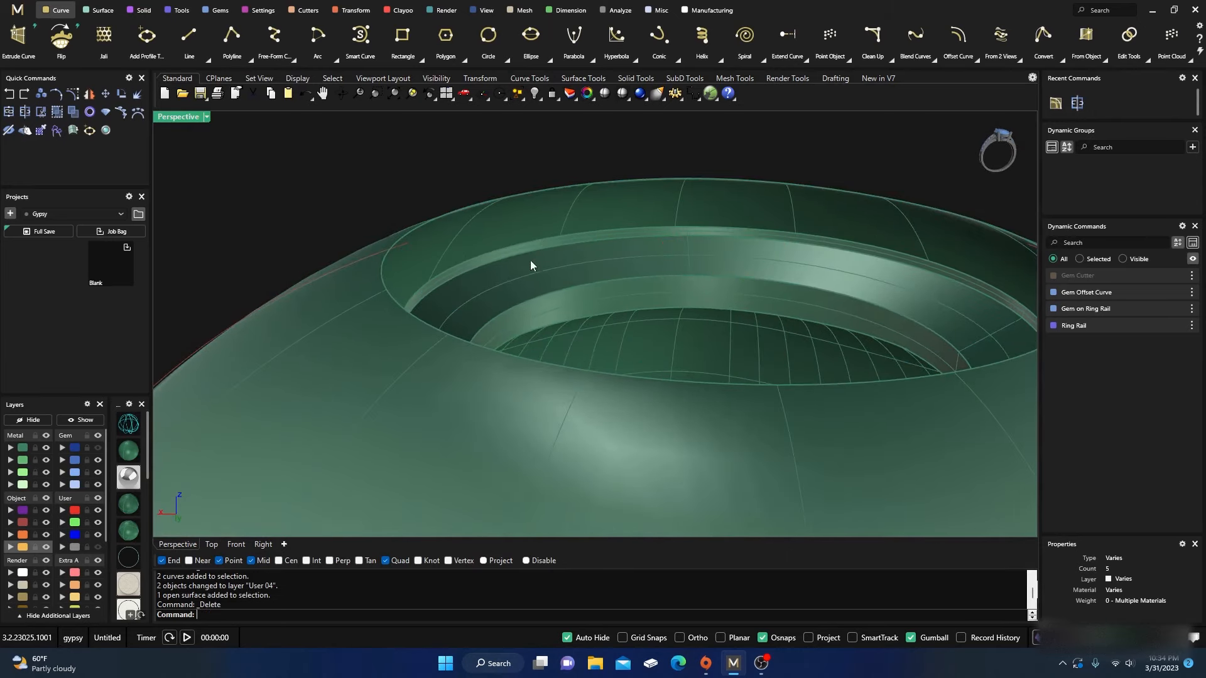
Start a surface blend from the widened outer rim edge to the gem seat's upper edge, accepting the seam points.
{"action": "scroll", "coordinate": [537, 276], "scroll_direction": "up", "scroll_amount": 4}
{"action": "scroll", "coordinate": [544, 298], "scroll_direction": "down", "scroll_amount": 8}
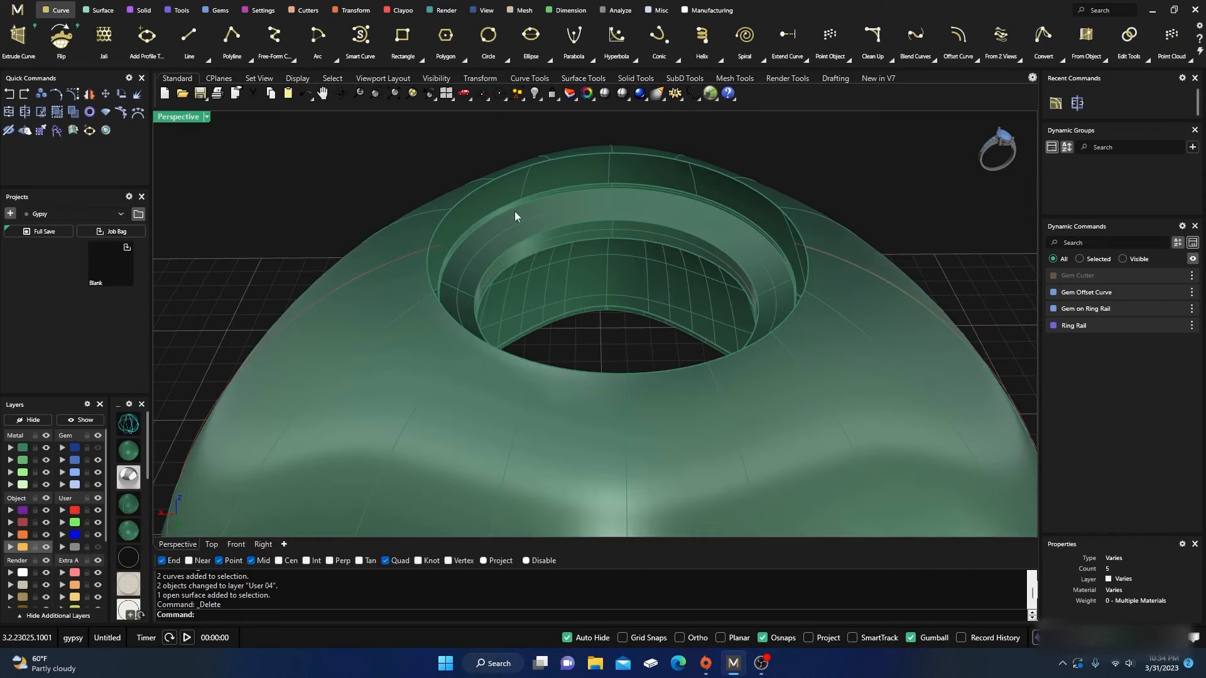
{"action": "left_click", "coordinate": [100, 10]}
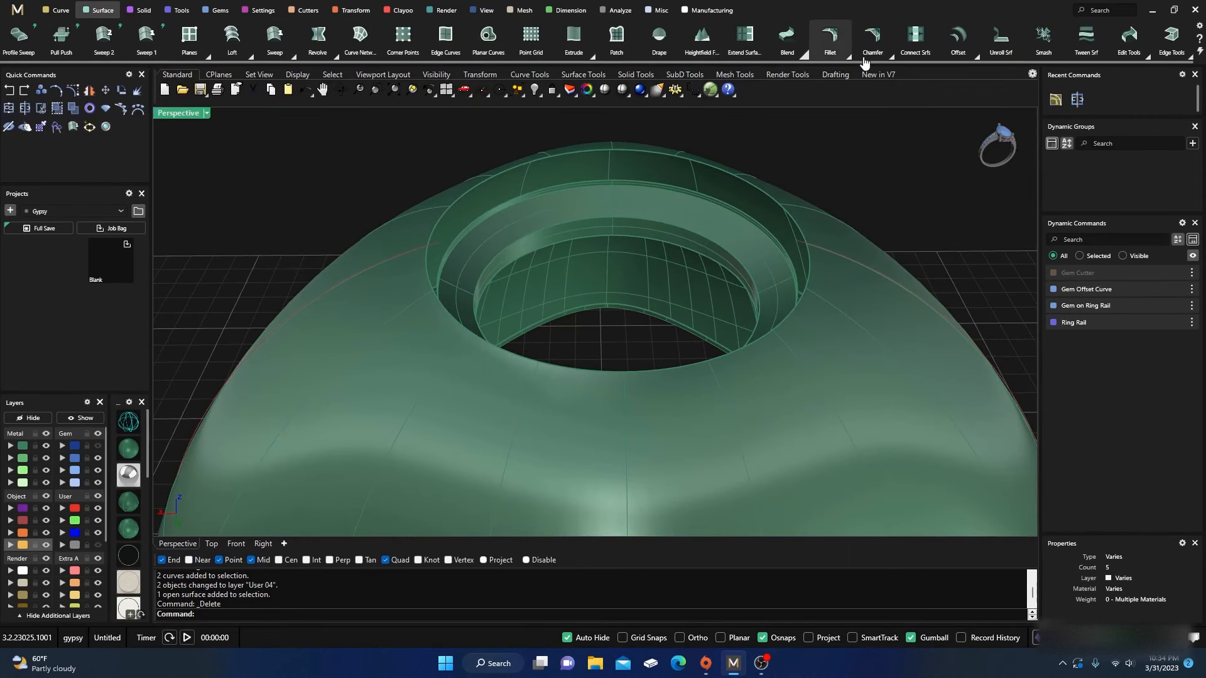
{"action": "left_click", "coordinate": [787, 36]}
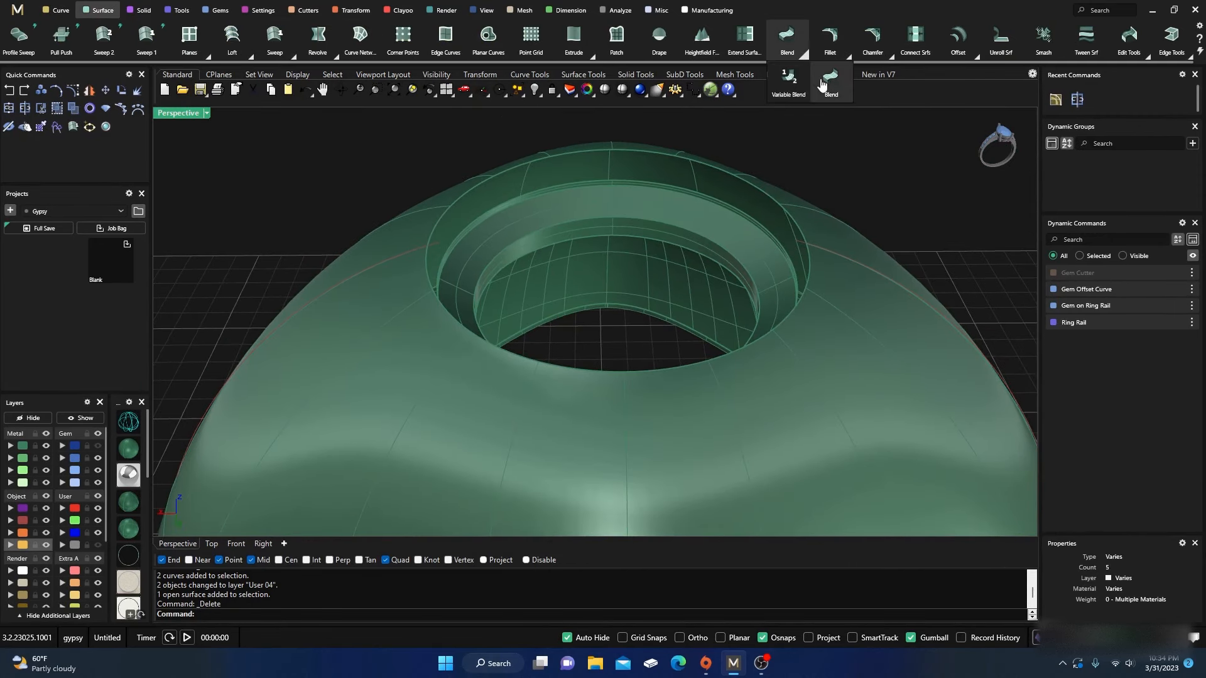
{"action": "left_click", "coordinate": [704, 169]}
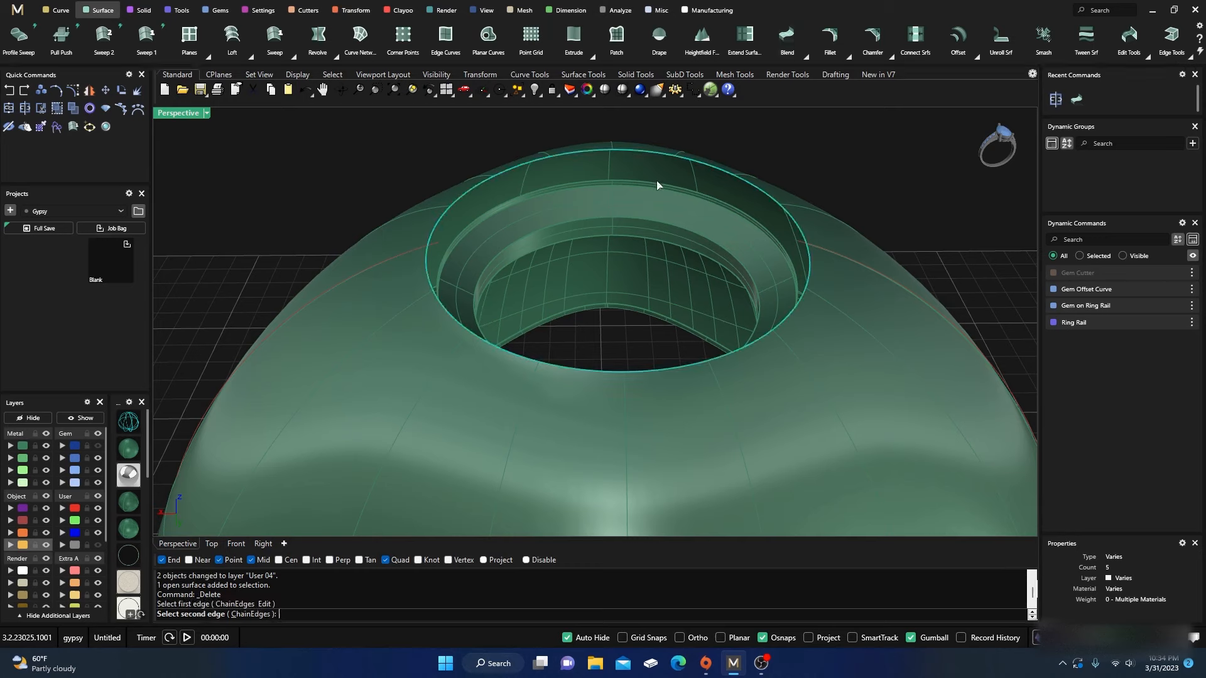
{"action": "left_click", "coordinate": [532, 194]}
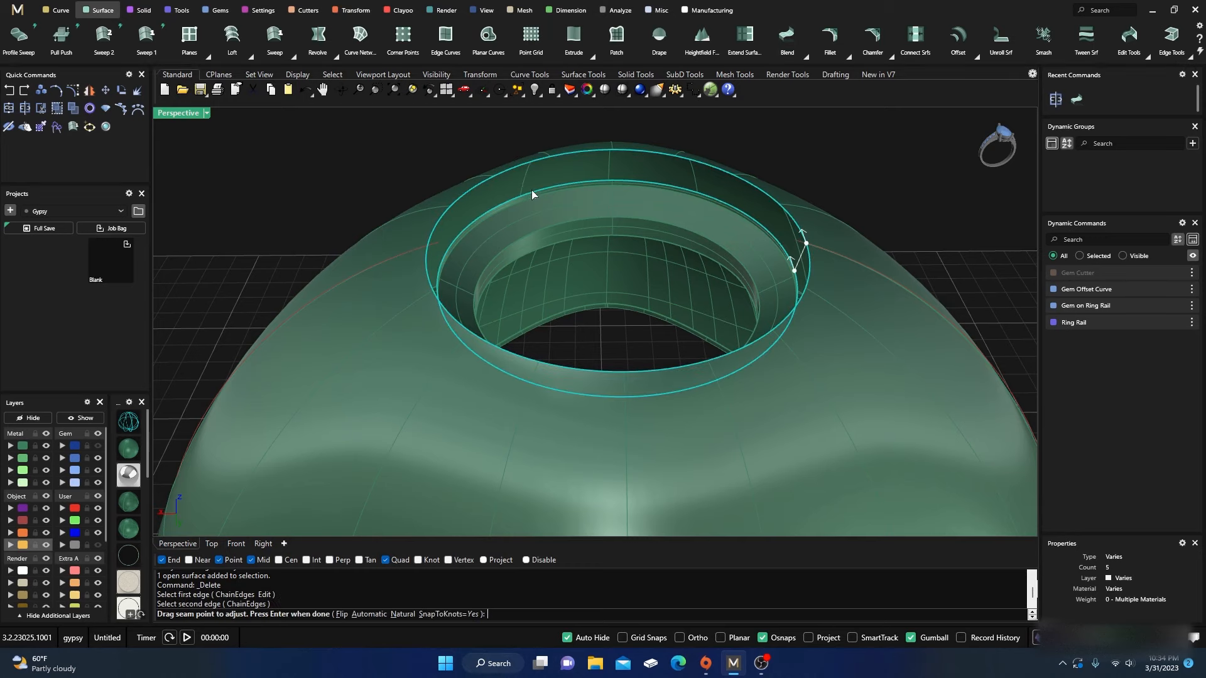
{"action": "key", "text": "Return"}
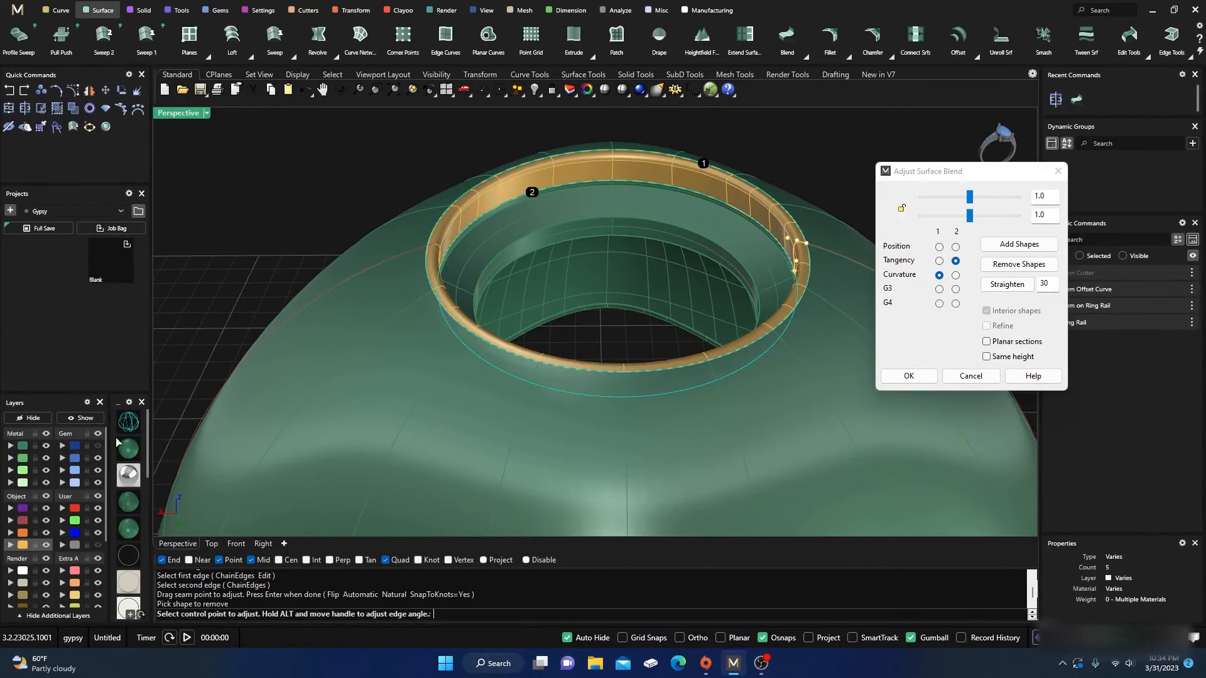
Show the gem and finish the blend with Tangency at both edges, using 2.868 for the first edge and 0.349 for the second.
{"action": "left_click", "coordinate": [98, 446]}
{"action": "right_click_drag", "start_coordinate": [264, 357], "coordinate": [234, 342]}
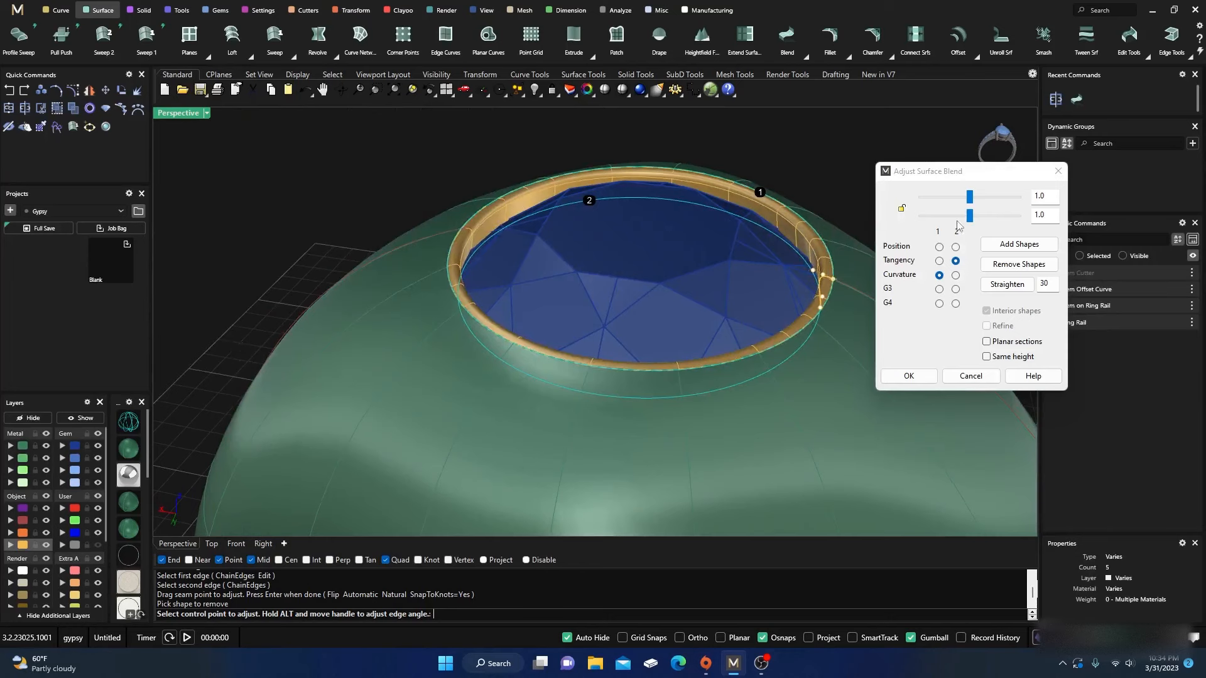
{"action": "mouse_move", "coordinate": [972, 217]}
{"action": "left_mouse_down"}
{"action": "mouse_move", "coordinate": [988, 217]}
{"action": "mouse_move", "coordinate": [955, 218]}
{"action": "left_mouse_up"}
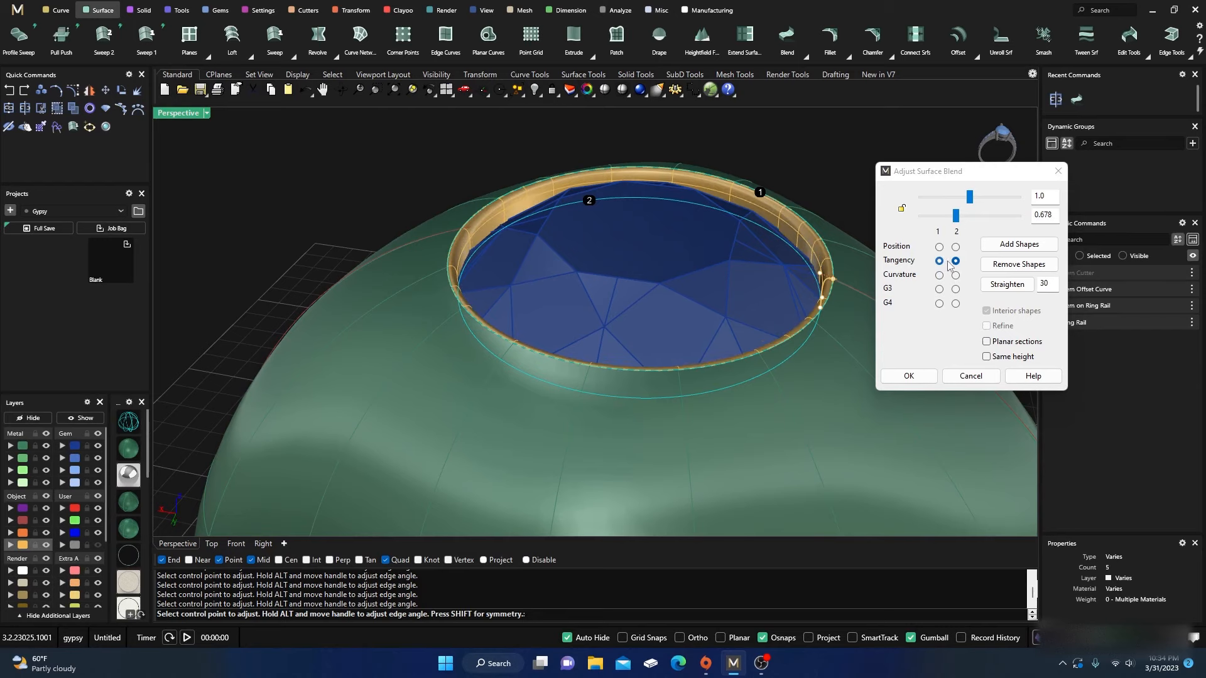
{"action": "left_click", "coordinate": [956, 261]}
{"action": "right_click_drag", "start_coordinate": [501, 256], "coordinate": [549, 287]}
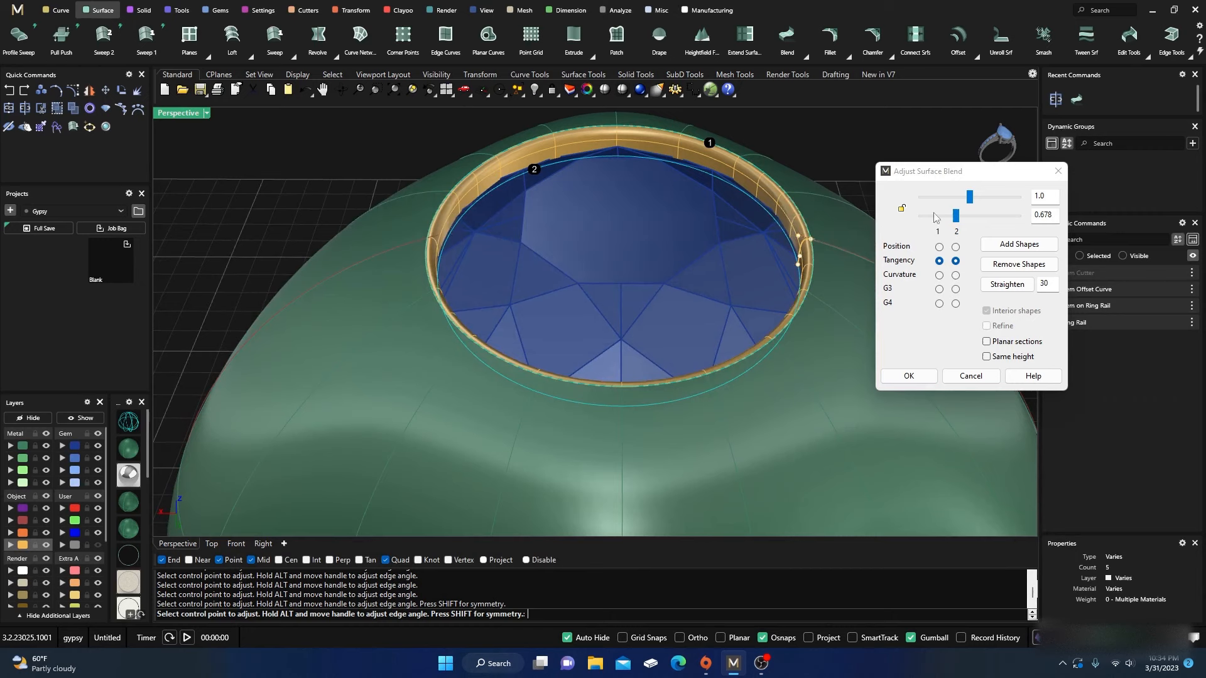
{"action": "left_click_drag", "start_coordinate": [969, 197], "coordinate": [1005, 200]}
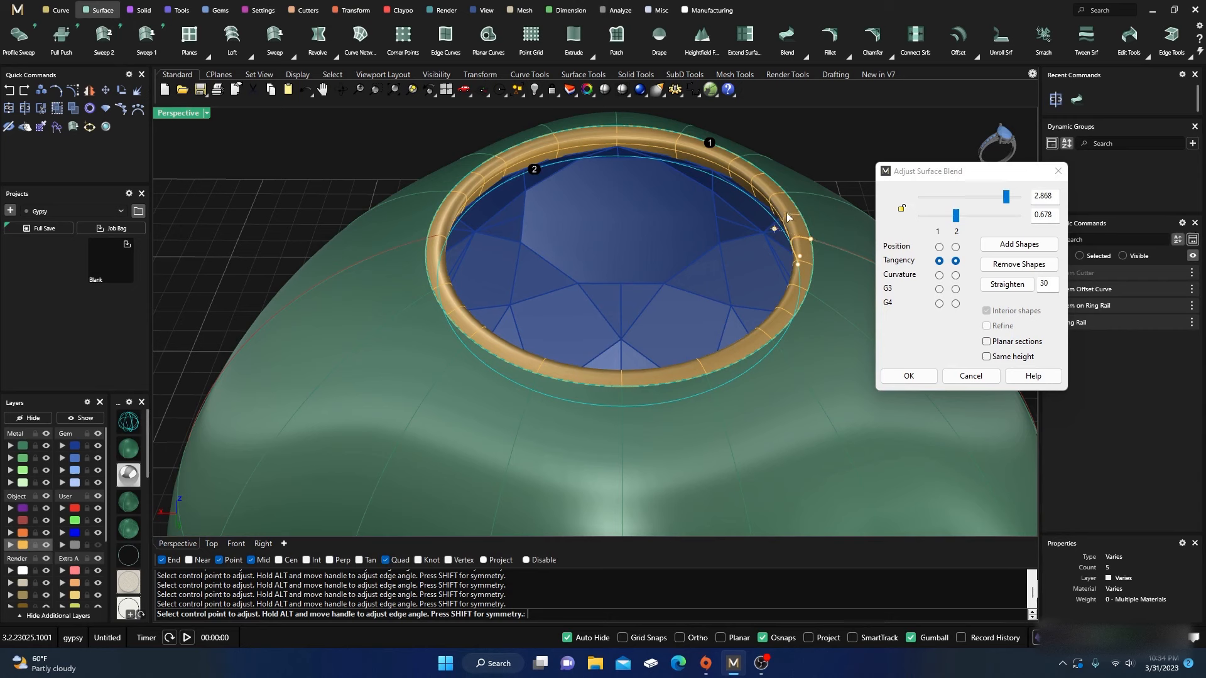
{"action": "right_click_drag", "start_coordinate": [787, 216], "coordinate": [589, 161]}
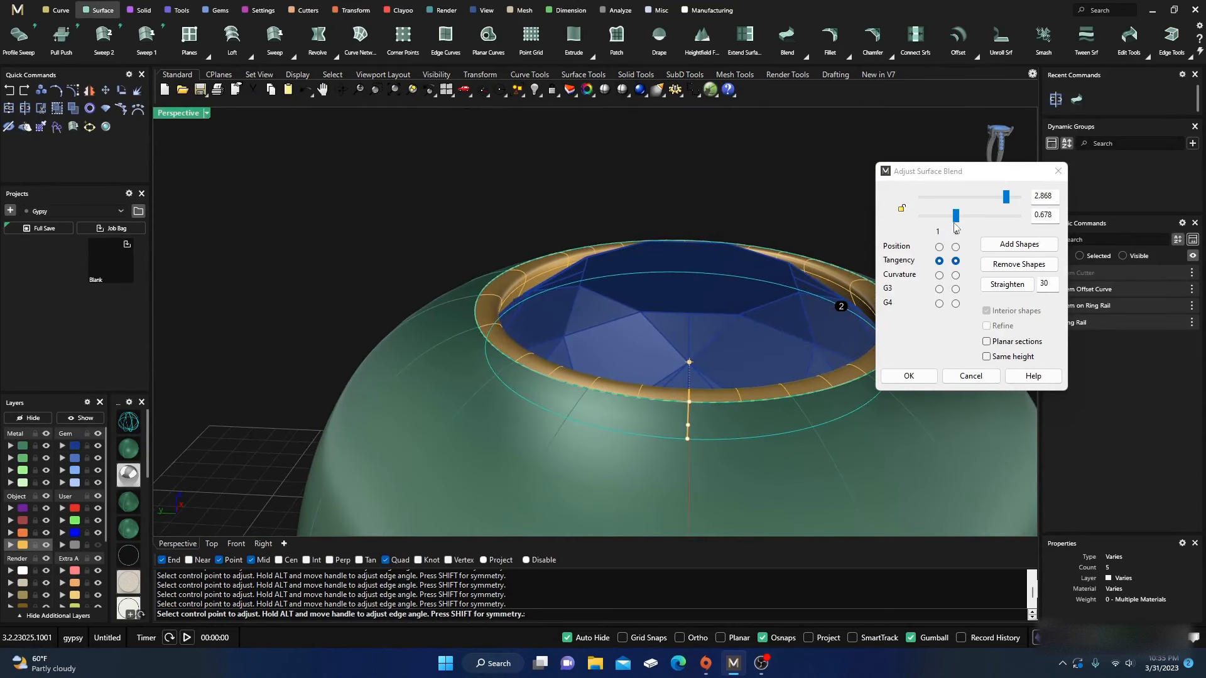
{"action": "left_click_drag", "start_coordinate": [955, 216], "coordinate": [930, 226]}
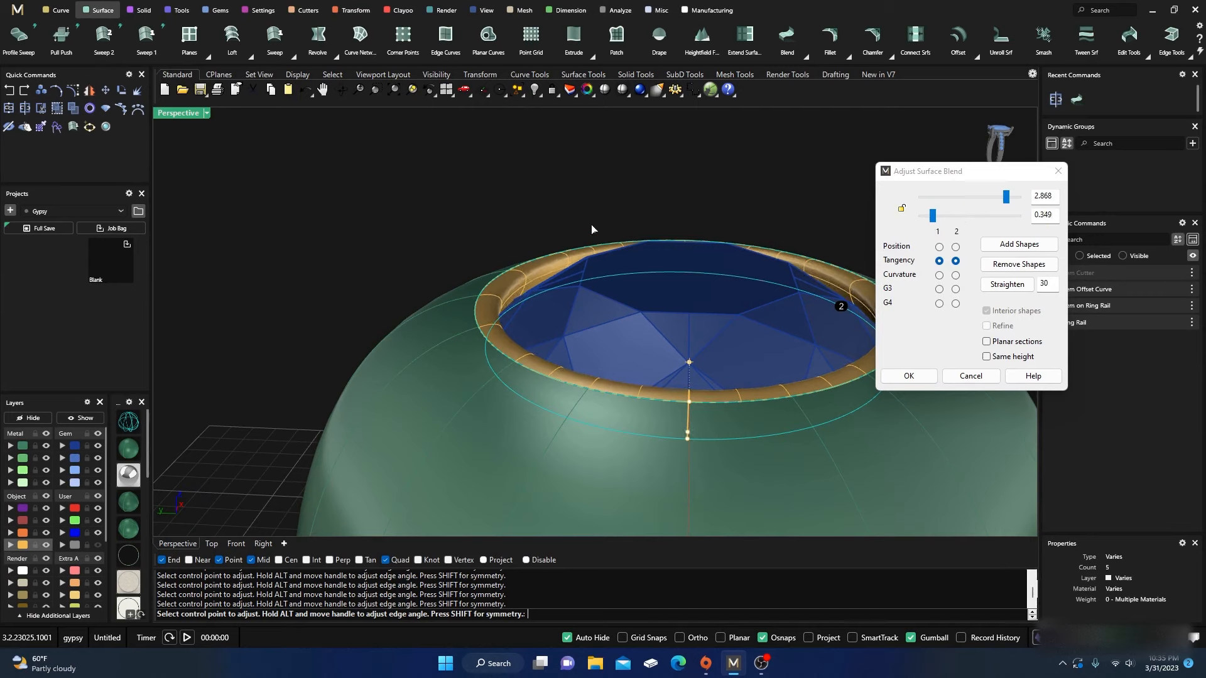
{"action": "right_click_drag", "start_coordinate": [314, 188], "coordinate": [351, 210]}
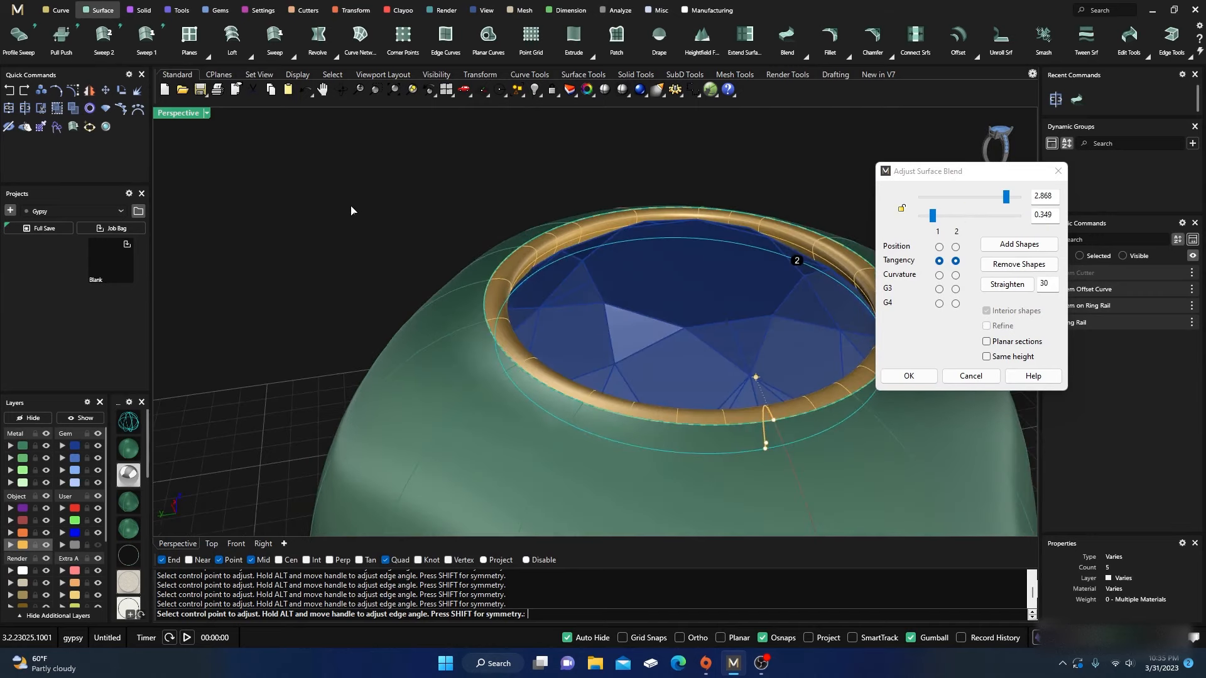
{"action": "left_click", "coordinate": [909, 375]}
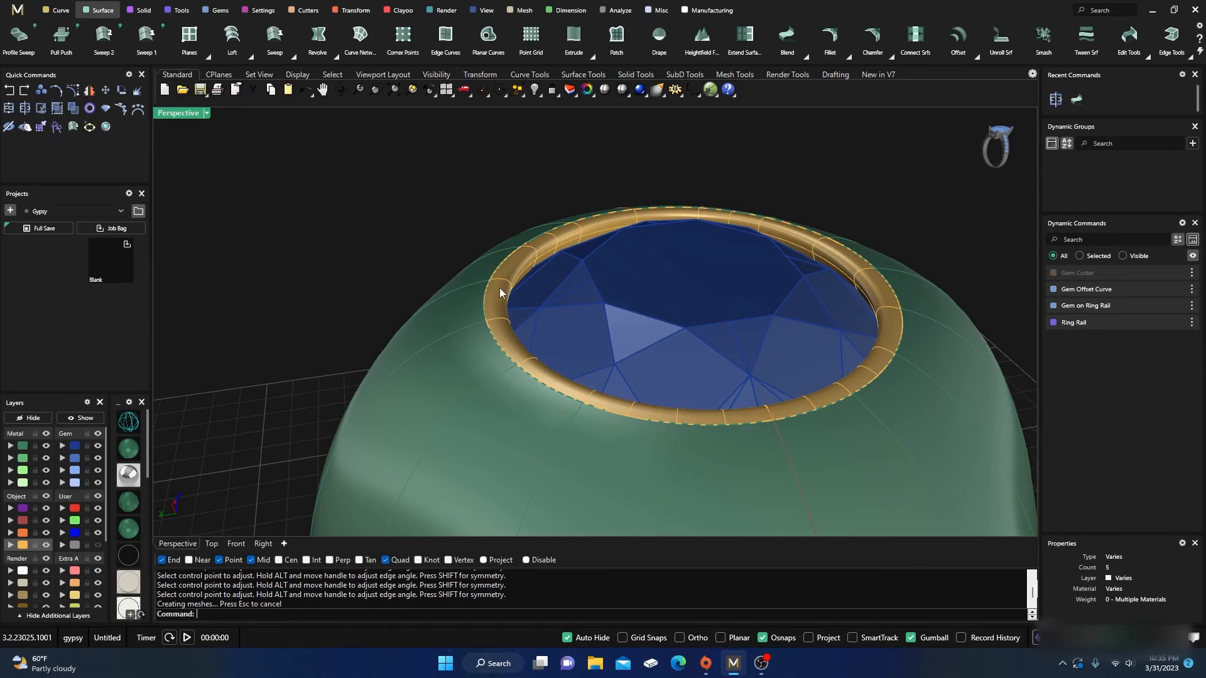
Join all the Metal 01 ring surfaces with the new blend surface into one polysurface, and clear the selection.
{"action": "left_click", "coordinate": [23, 448]}
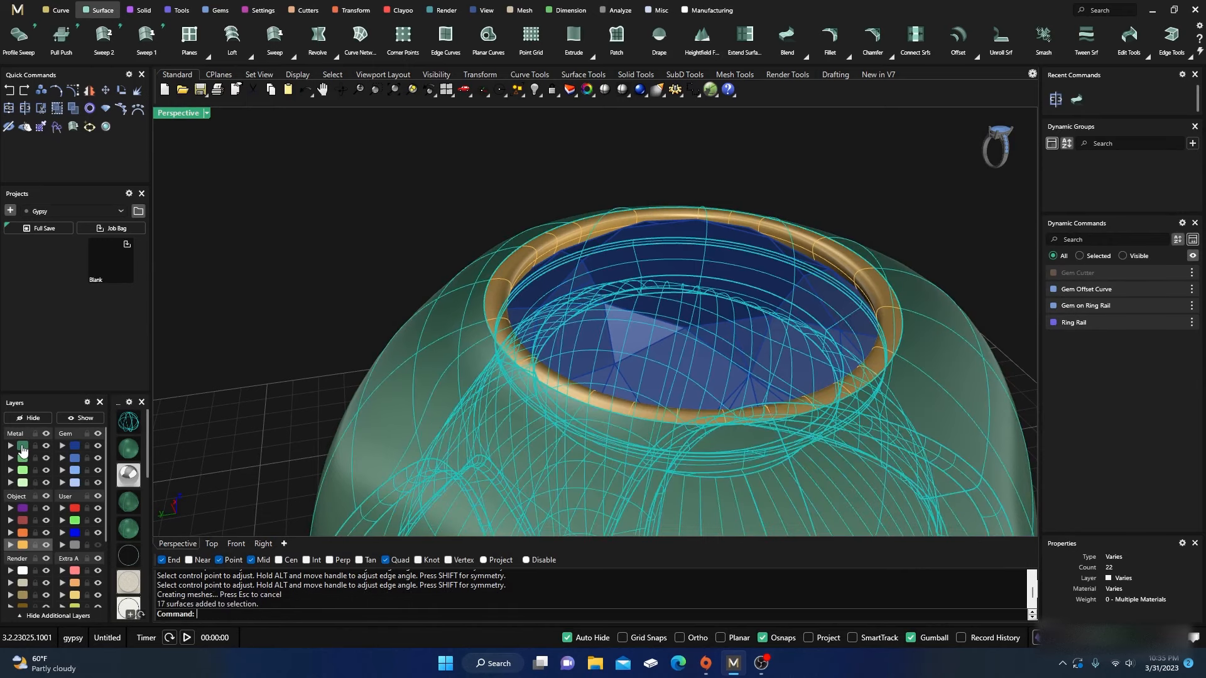
{"action": "left_click", "coordinate": [508, 286], "text": "shift"}
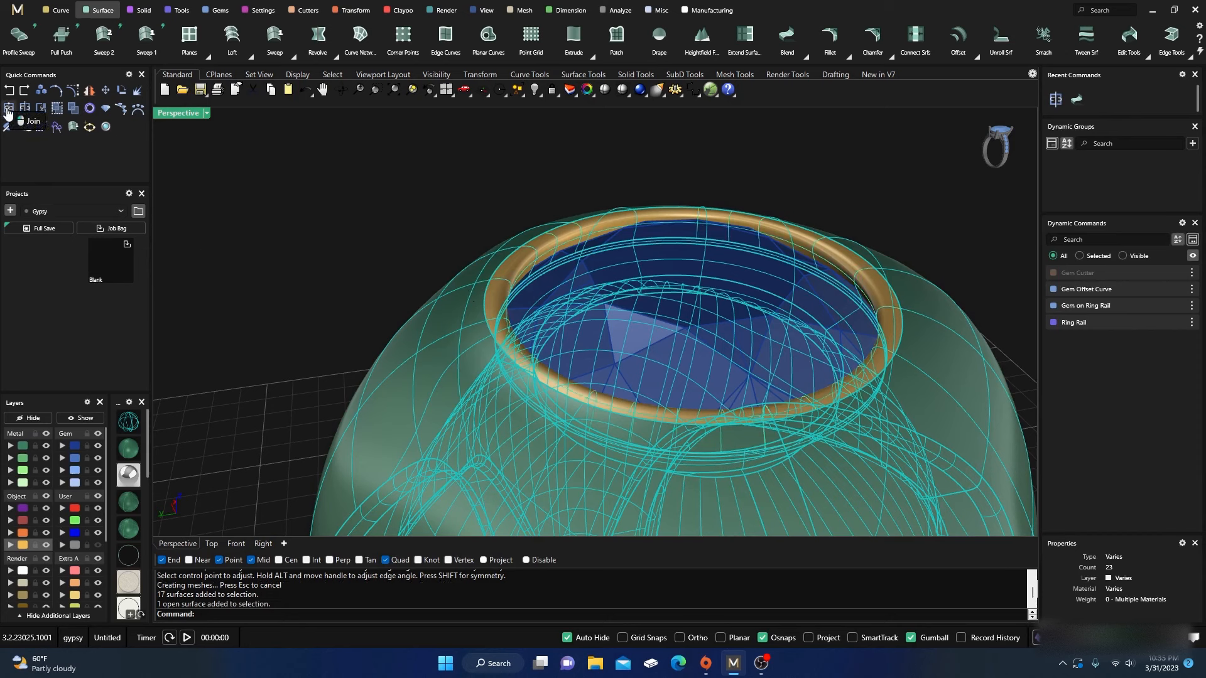
{"action": "left_click", "coordinate": [9, 94]}
{"action": "left_click", "coordinate": [432, 362]}
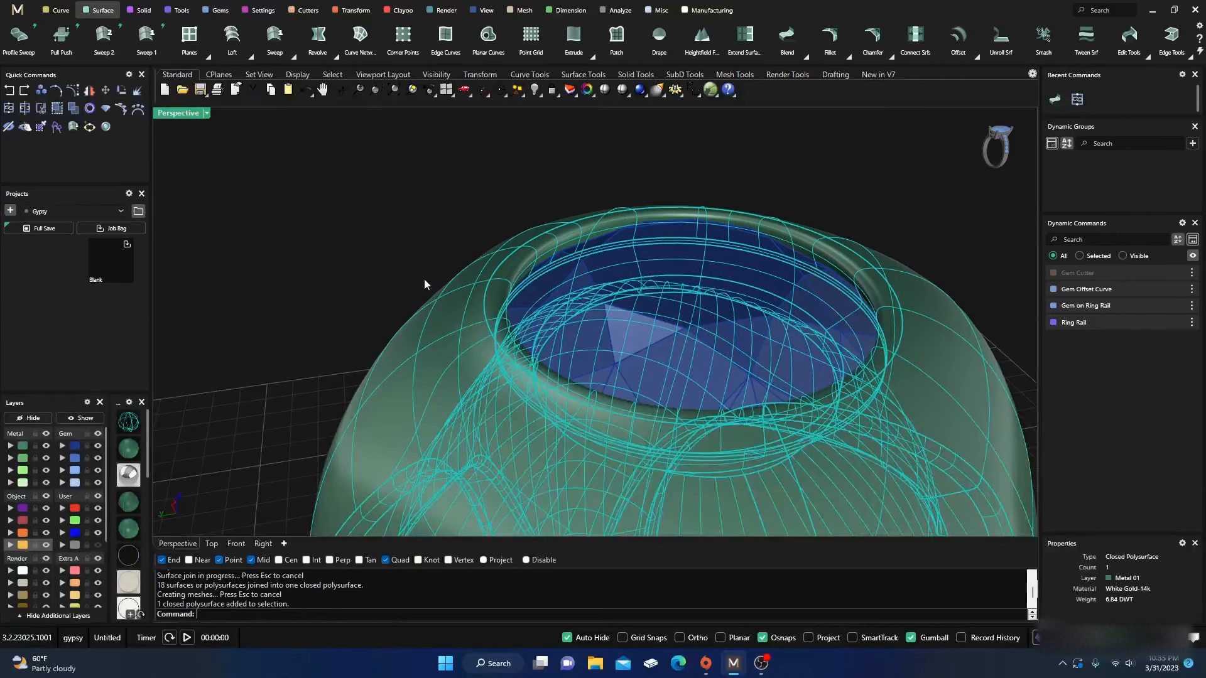
{"action": "left_click", "coordinate": [405, 231]}
Hide the reddish guide curve's layer and inspect the whole ring with its gem in the rendered display mode.
{"action": "scroll", "coordinate": [384, 227], "scroll_direction": "down", "scroll_amount": 5}
{"action": "right_click_drag", "start_coordinate": [385, 226], "coordinate": [289, 302]}
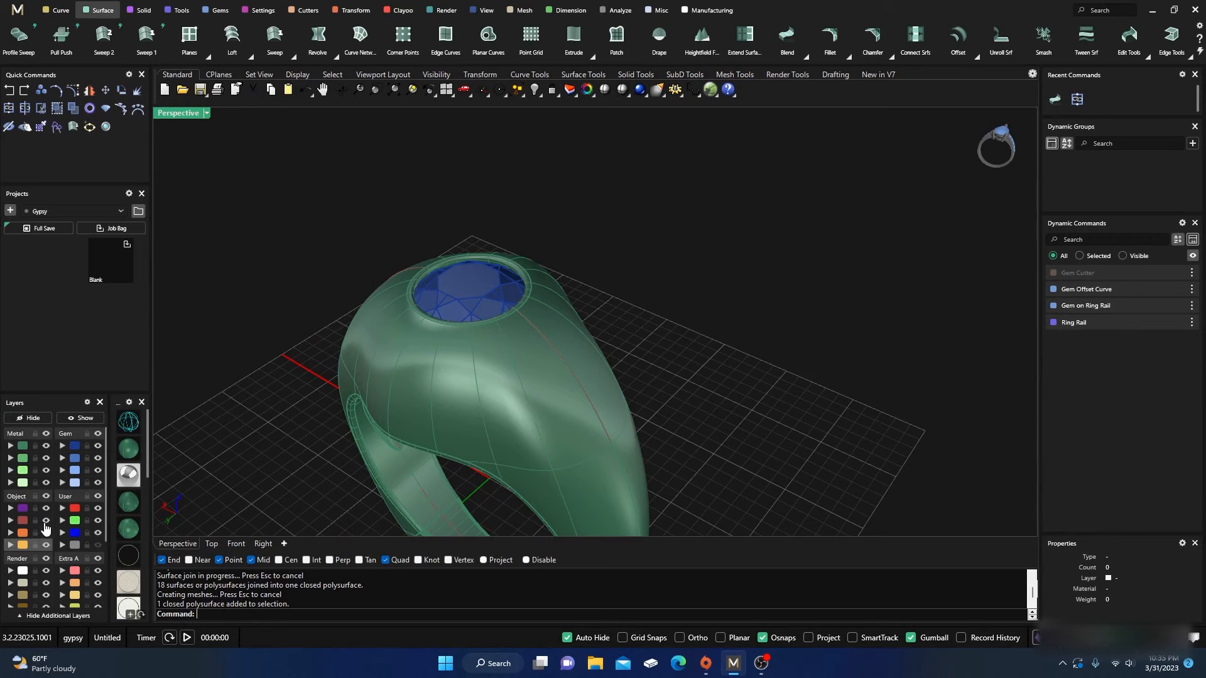
{"action": "scroll", "coordinate": [404, 350], "scroll_direction": "down", "scroll_amount": 4}
{"action": "right_click_drag", "start_coordinate": [415, 339], "coordinate": [228, 395]}
{"action": "scroll", "coordinate": [524, 288], "scroll_direction": "up", "scroll_amount": 6}
{"action": "scroll", "coordinate": [547, 295], "scroll_direction": "down", "scroll_amount": 5}
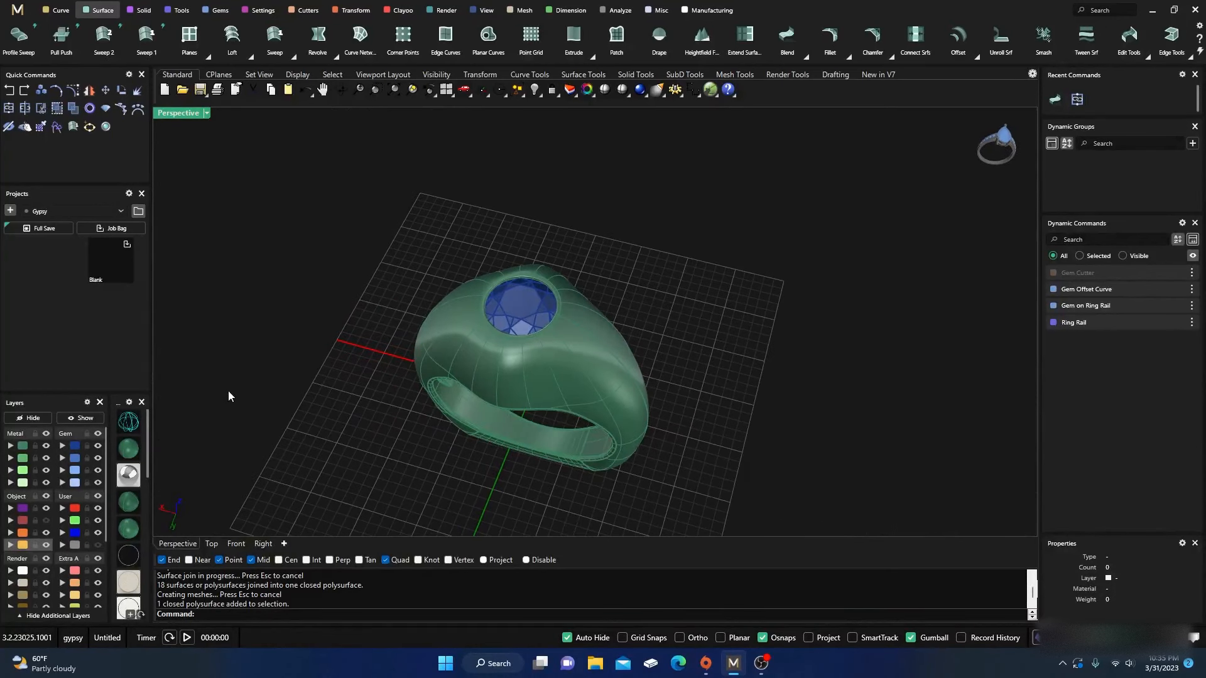
{"action": "left_click", "coordinate": [133, 465]}
{"action": "mouse_move", "coordinate": [592, 358]}
{"action": "right_mouse_down"}
{"action": "mouse_move", "coordinate": [579, 406]}
{"action": "mouse_move", "coordinate": [589, 349]}
{"action": "right_mouse_up"}
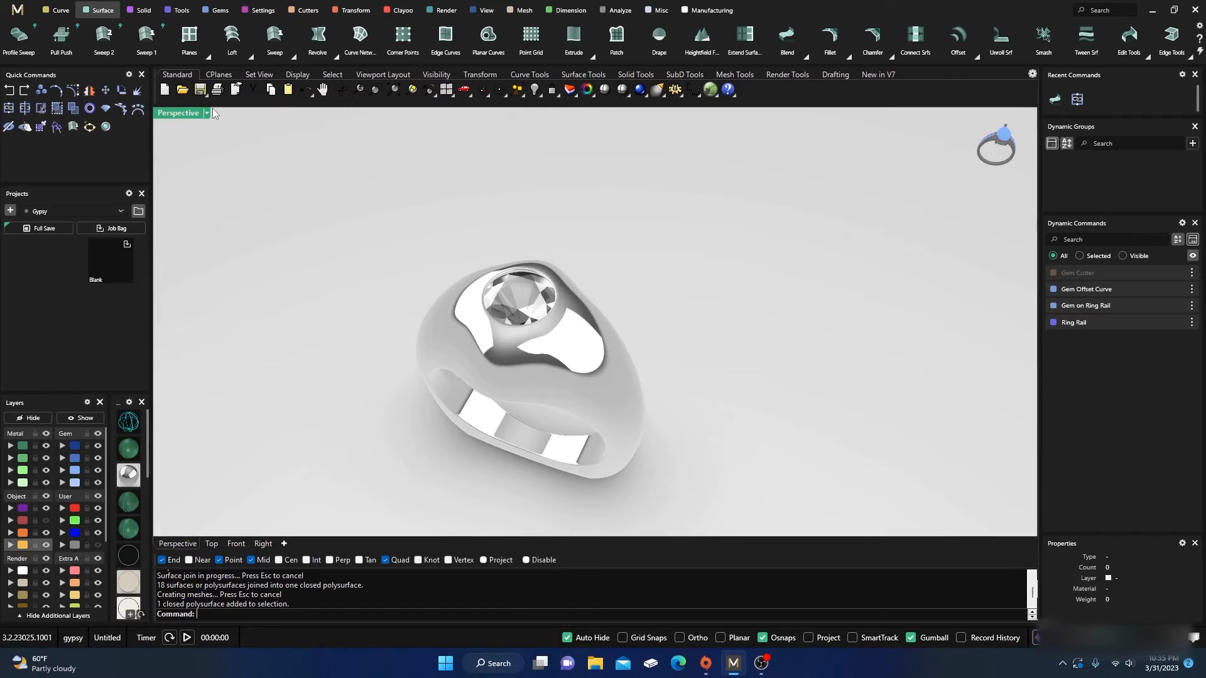
{"action": "right_click_drag", "start_coordinate": [374, 271], "coordinate": [501, 202]}
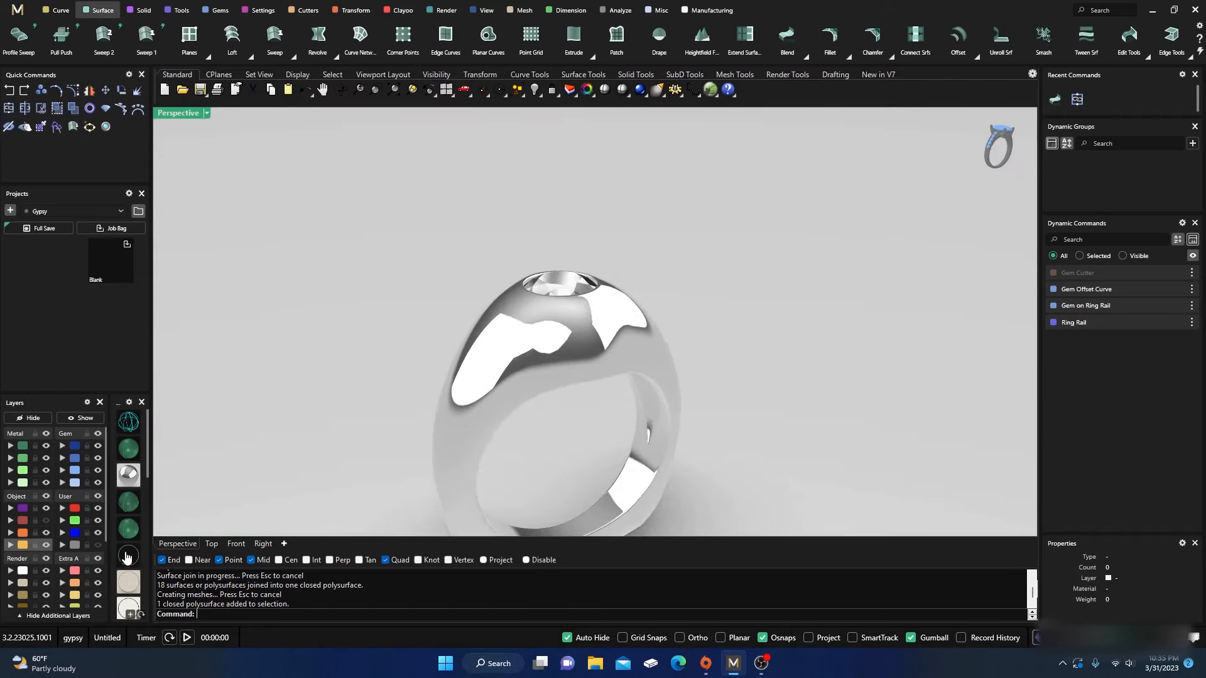
Switch the perspective viewport to the Machine display mode and examine the ring from the front and above.
{"action": "scroll", "coordinate": [126, 558], "scroll_direction": "down", "scroll_amount": 3}
{"action": "scroll", "coordinate": [126, 559], "scroll_direction": "down", "scroll_amount": 4}
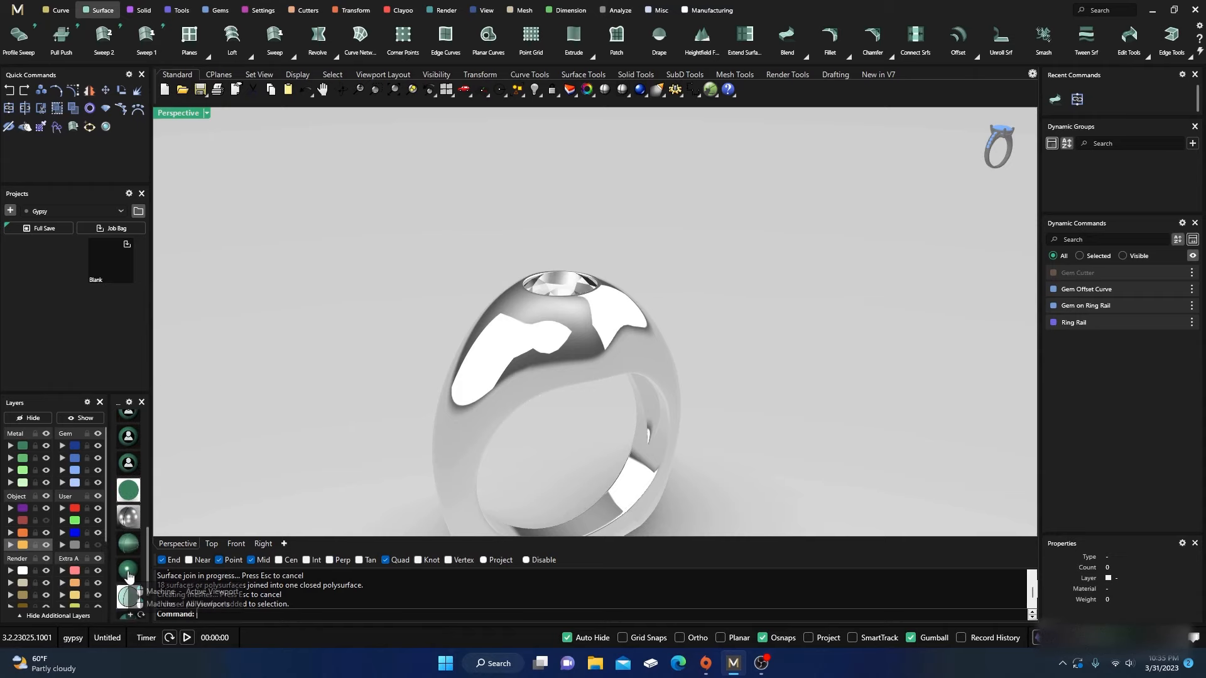
{"action": "left_click", "coordinate": [128, 578]}
{"action": "mouse_move", "coordinate": [489, 444]}
{"action": "right_mouse_down"}
{"action": "mouse_move", "coordinate": [474, 371]}
{"action": "mouse_move", "coordinate": [559, 282]}
{"action": "mouse_move", "coordinate": [521, 294]}
{"action": "mouse_move", "coordinate": [460, 457]}
{"action": "right_mouse_up"}
{"action": "scroll", "coordinate": [582, 280], "scroll_direction": "up", "scroll_amount": 5}
{"action": "scroll", "coordinate": [582, 281], "scroll_direction": "up", "scroll_amount": 3}
{"action": "scroll", "coordinate": [521, 294], "scroll_direction": "down", "scroll_amount": 5}
{"action": "scroll", "coordinate": [504, 349], "scroll_direction": "down", "scroll_amount": 5}
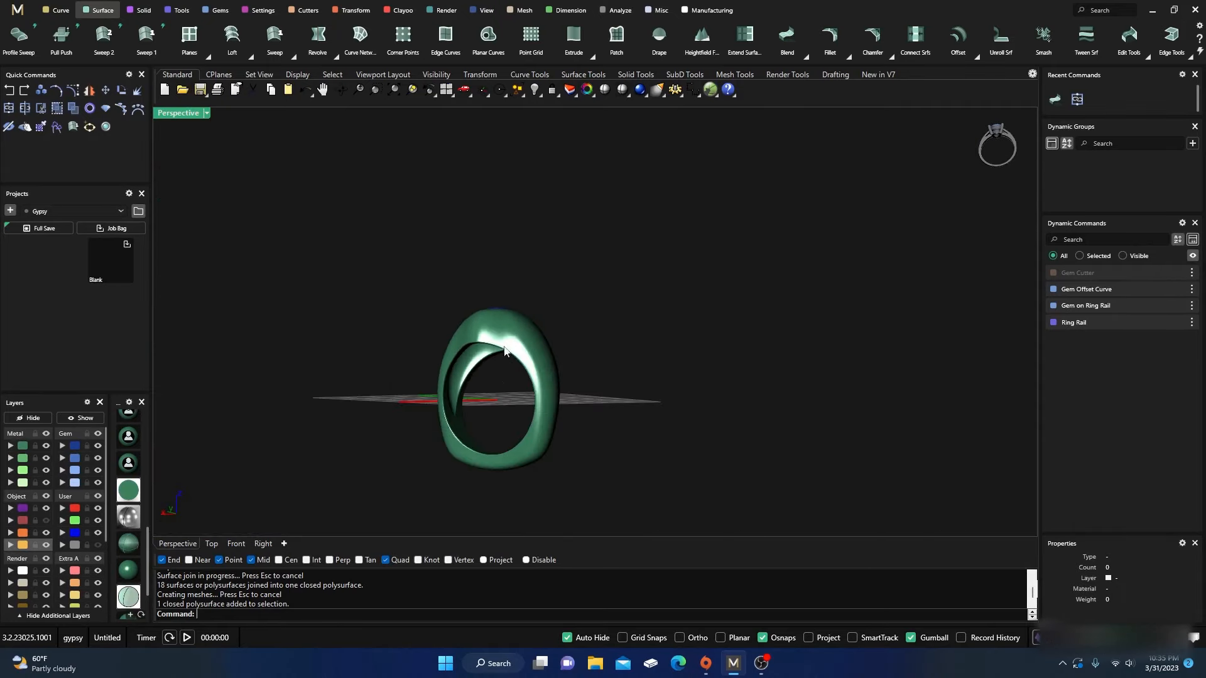
{"action": "scroll", "coordinate": [506, 465], "scroll_direction": "up", "scroll_amount": 5}
{"action": "right_click_drag", "start_coordinate": [506, 425], "coordinate": [500, 355]}
{"action": "scroll", "coordinate": [554, 425], "scroll_direction": "down", "scroll_amount": 5}
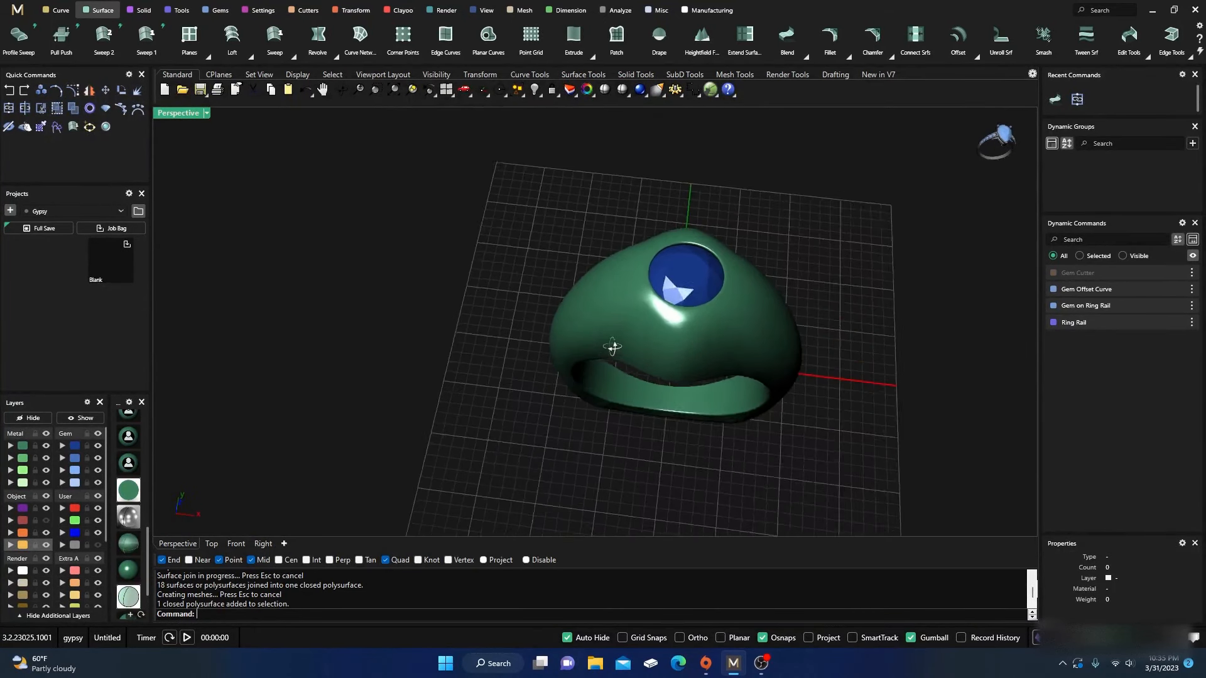